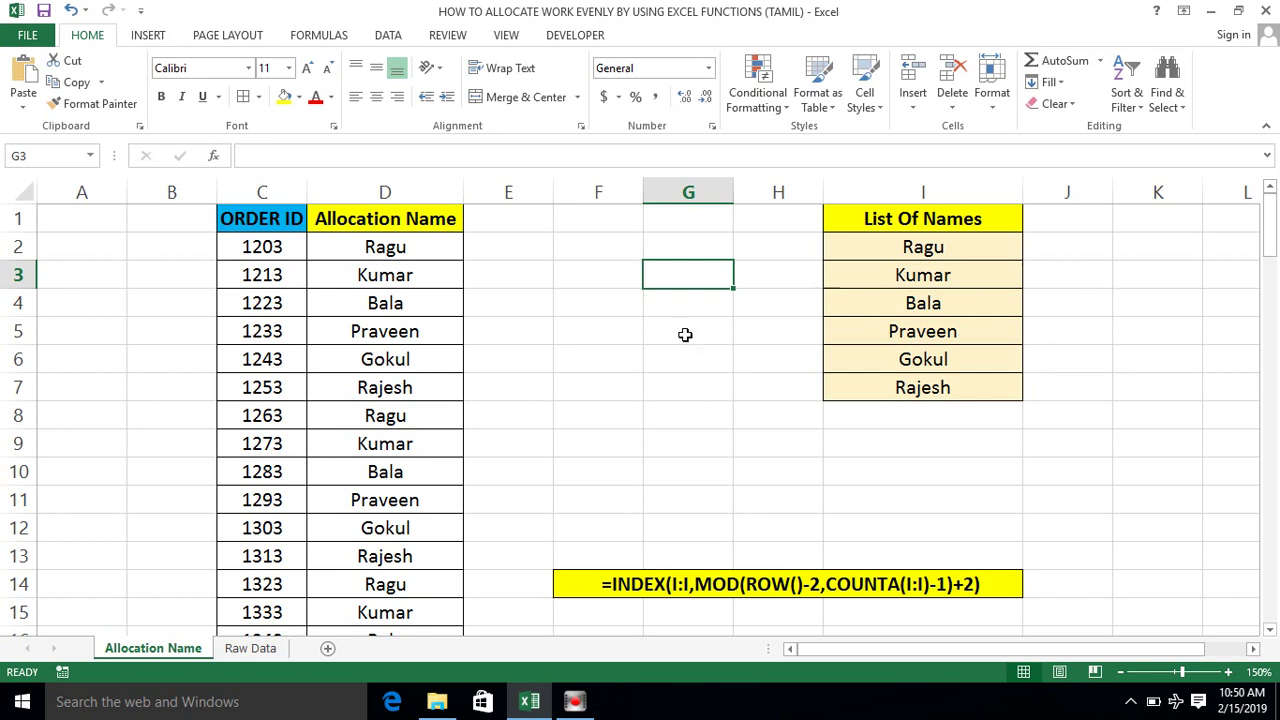
- Select and inspect the six names in the List Of Names column
click(920, 250)
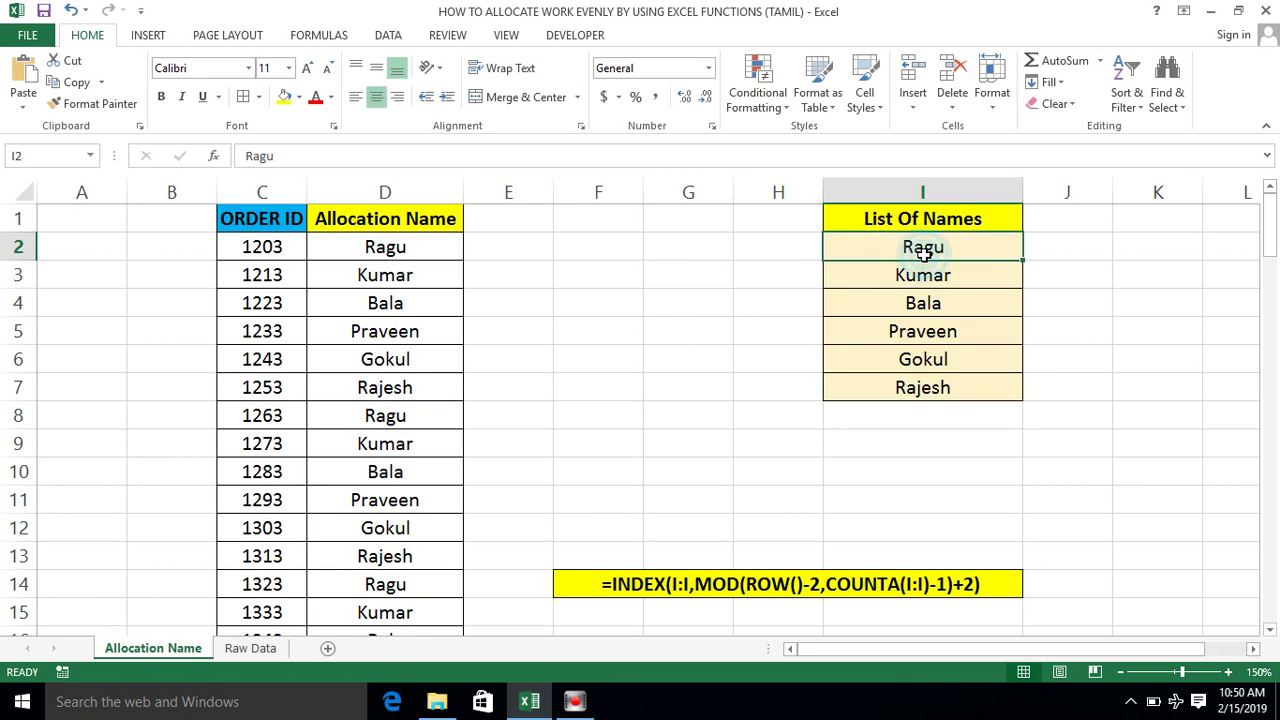
click(928, 180)
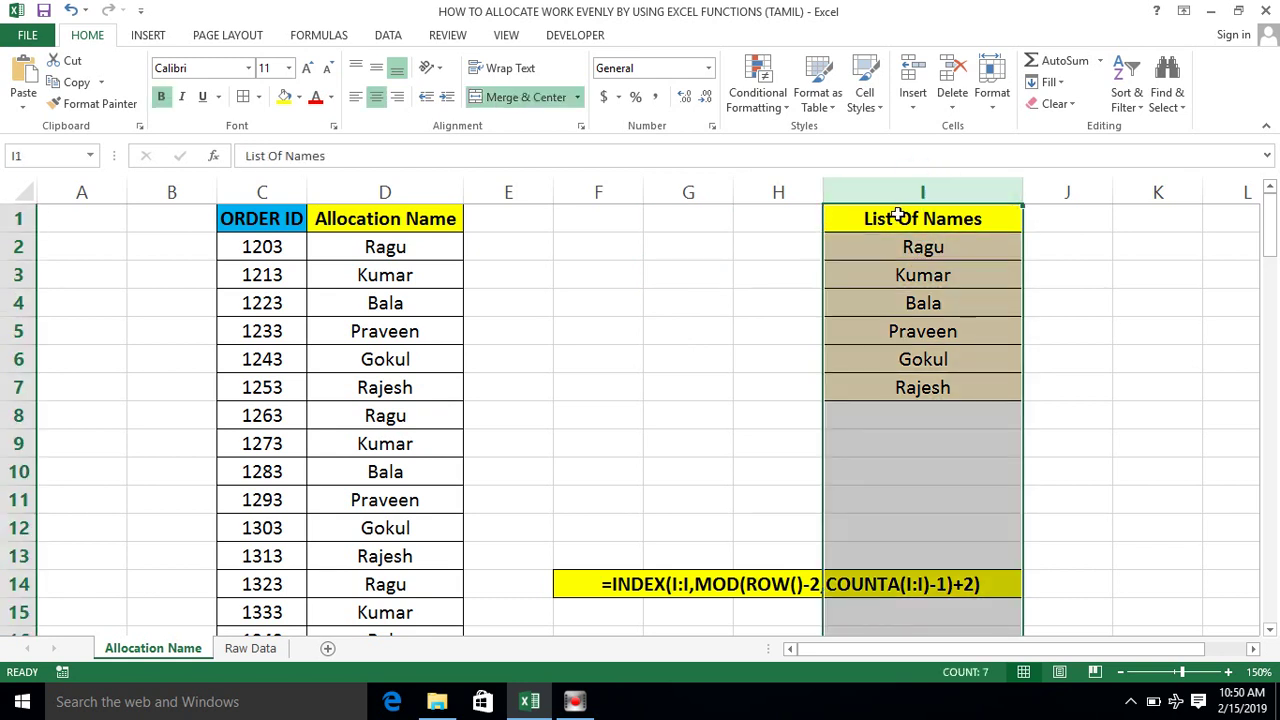
click(898, 216)
key(Return)
click(898, 216)
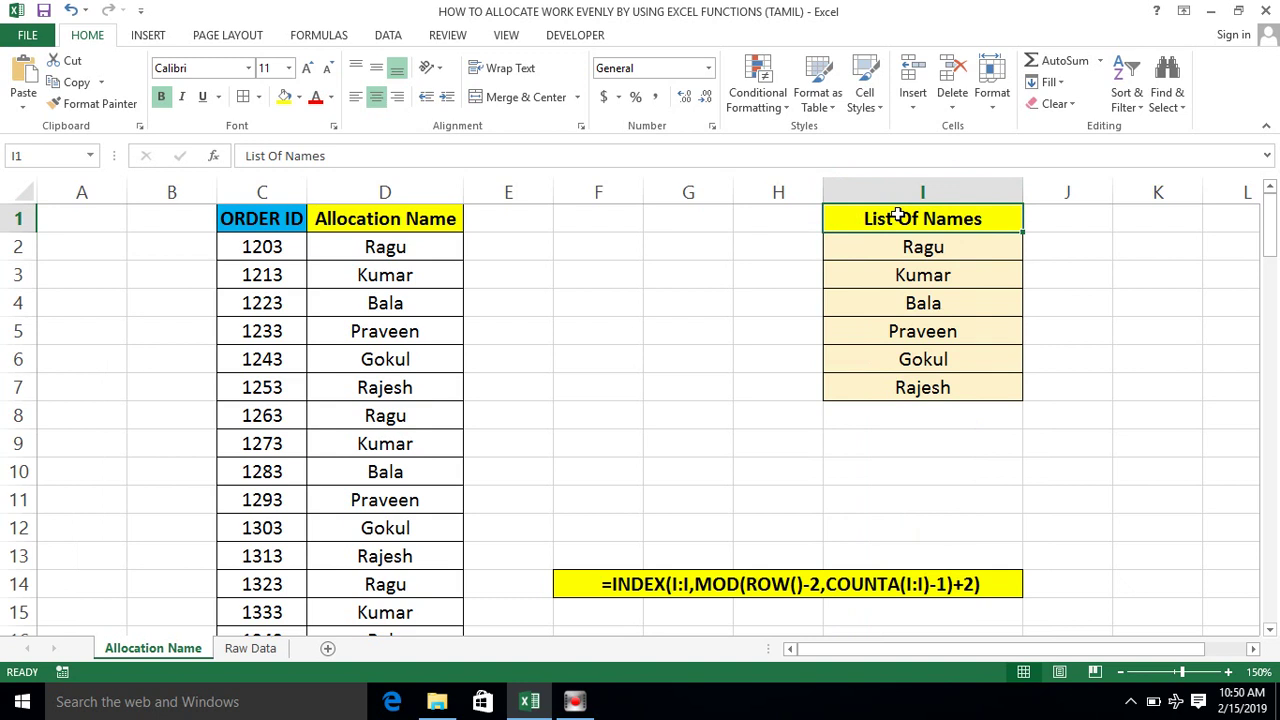
key(Return)
key(ctrl+shift+Down)
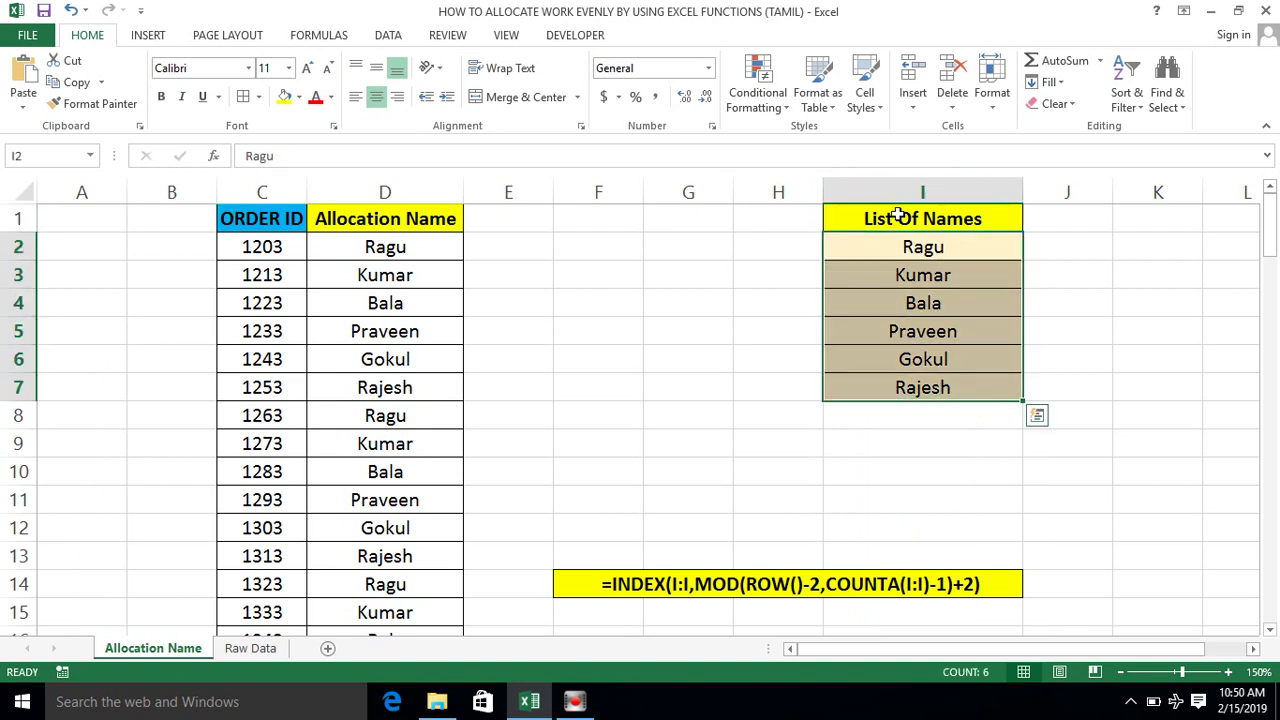
click(743, 266)
- Select the ORDER ID column, from order 1203 down to row 101
click(260, 227)
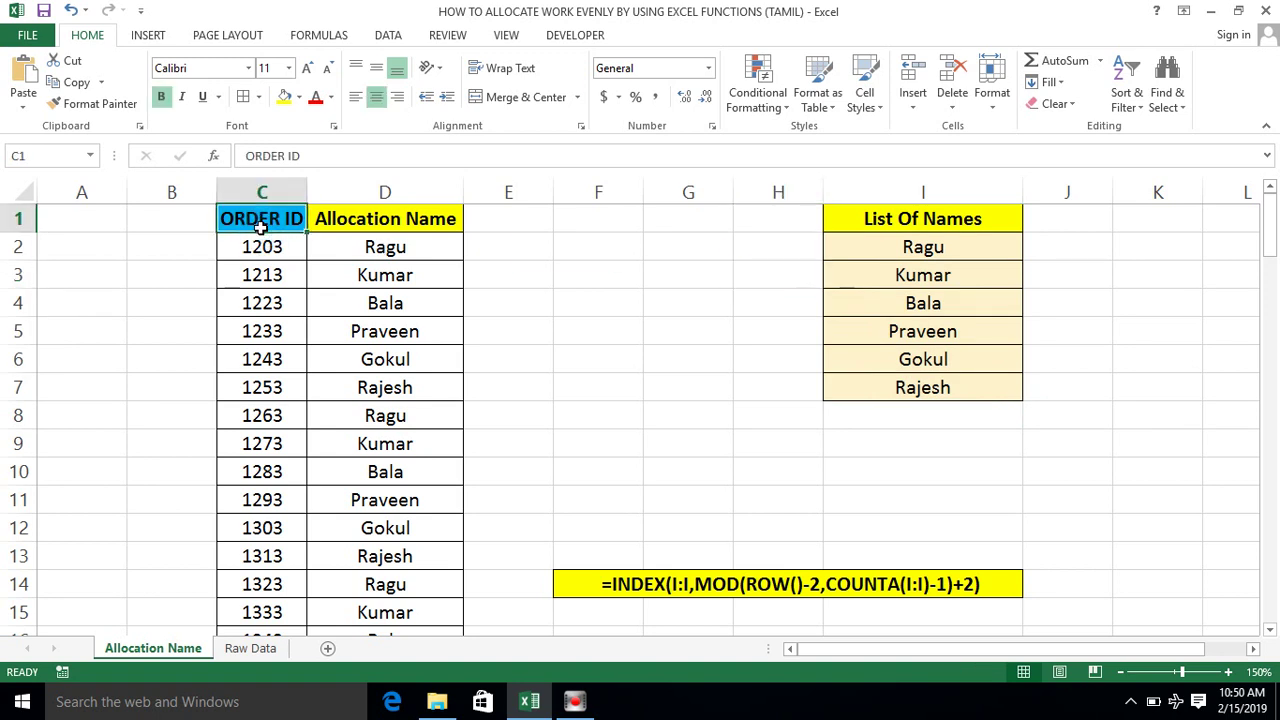
click(260, 246)
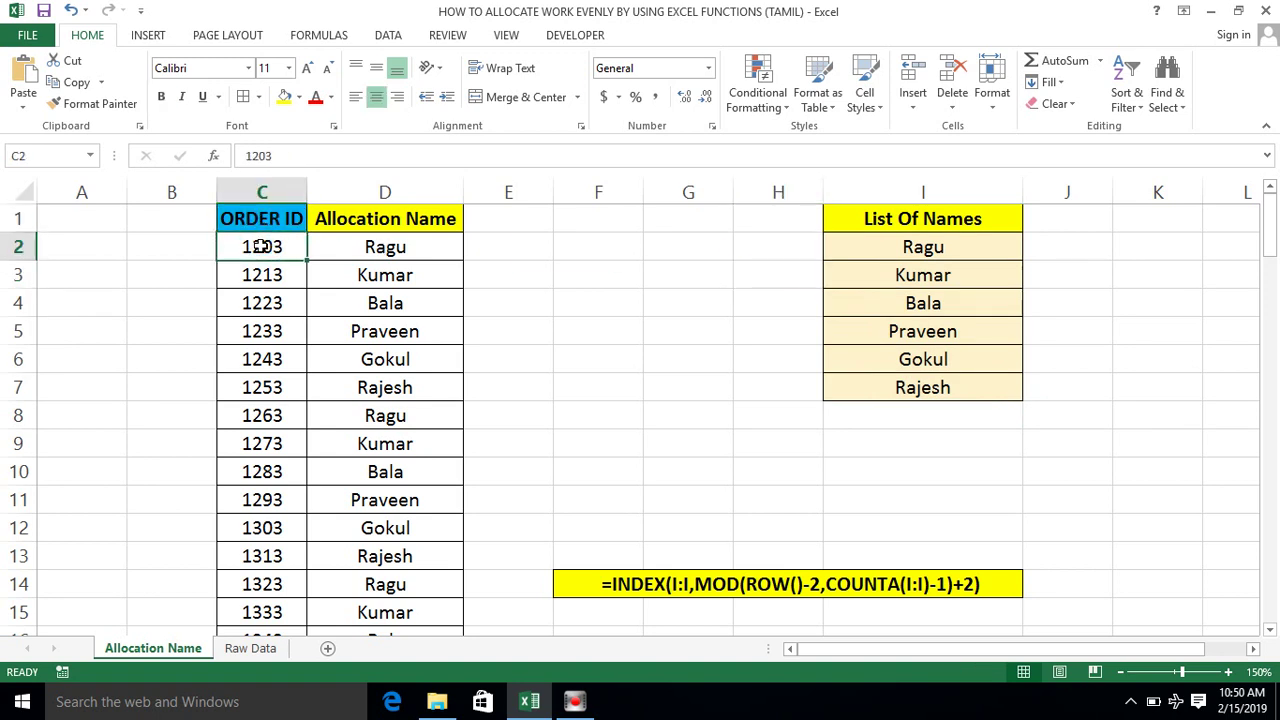
key(ctrl+shift+Down)
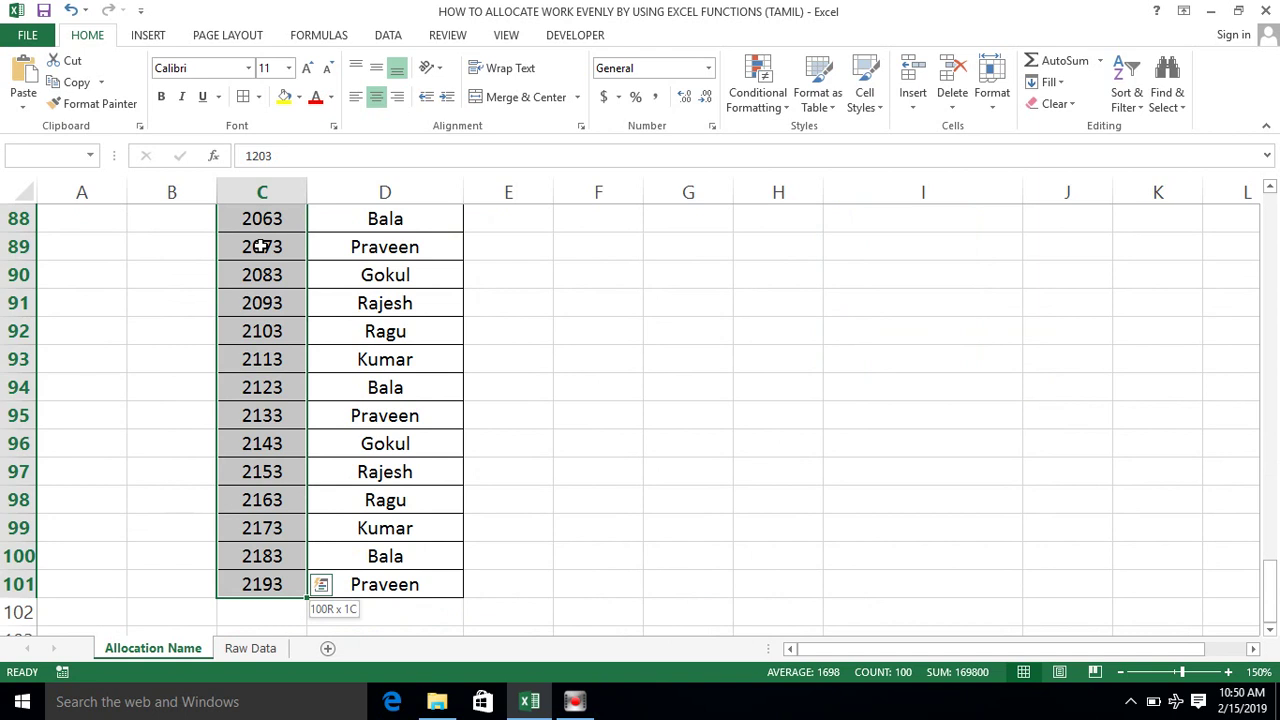
key(Up)
key(Down)
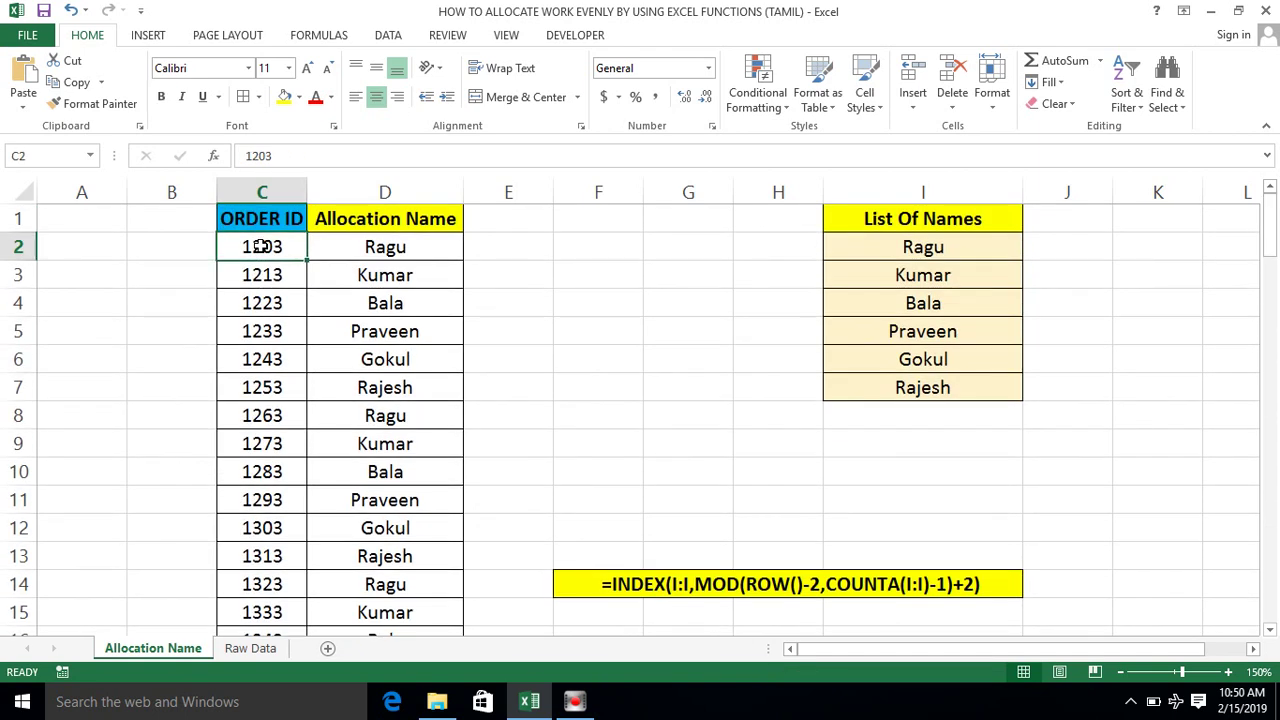
click(262, 268)
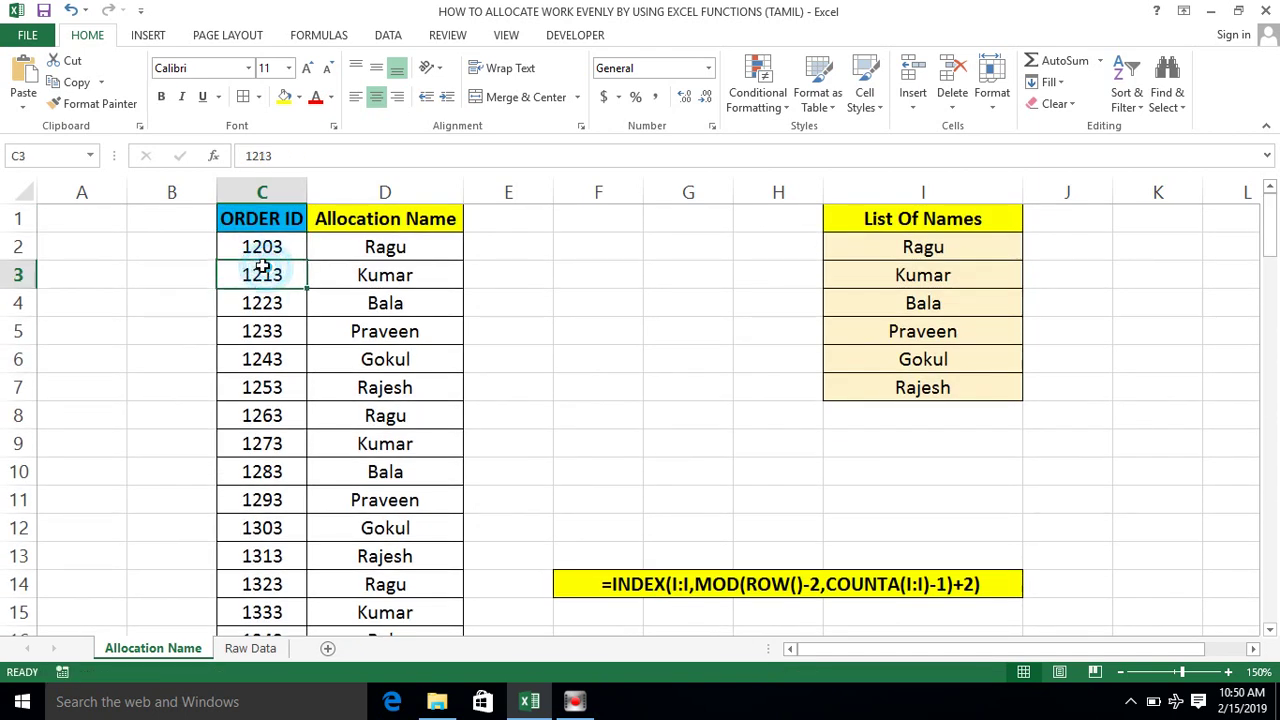
click(280, 195)
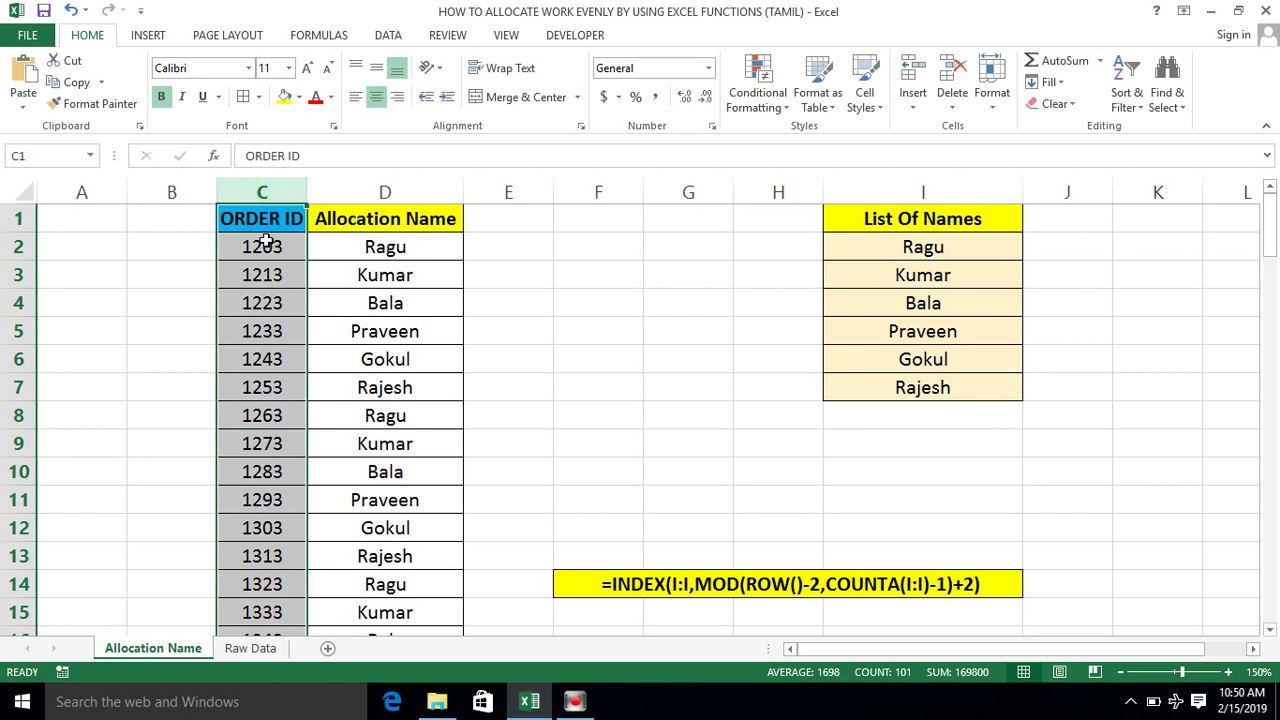
click(266, 243)
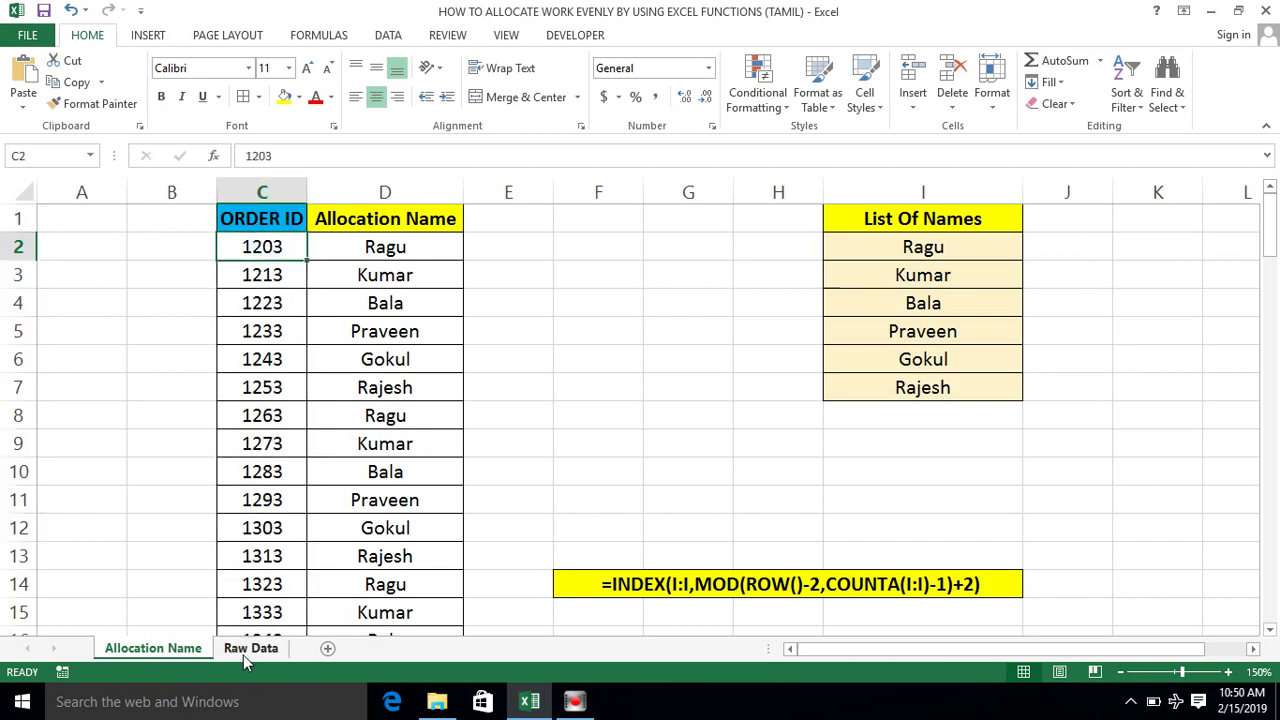
- Switch to the Raw Data sheet, review the order details, then return to A1
click(243, 655)
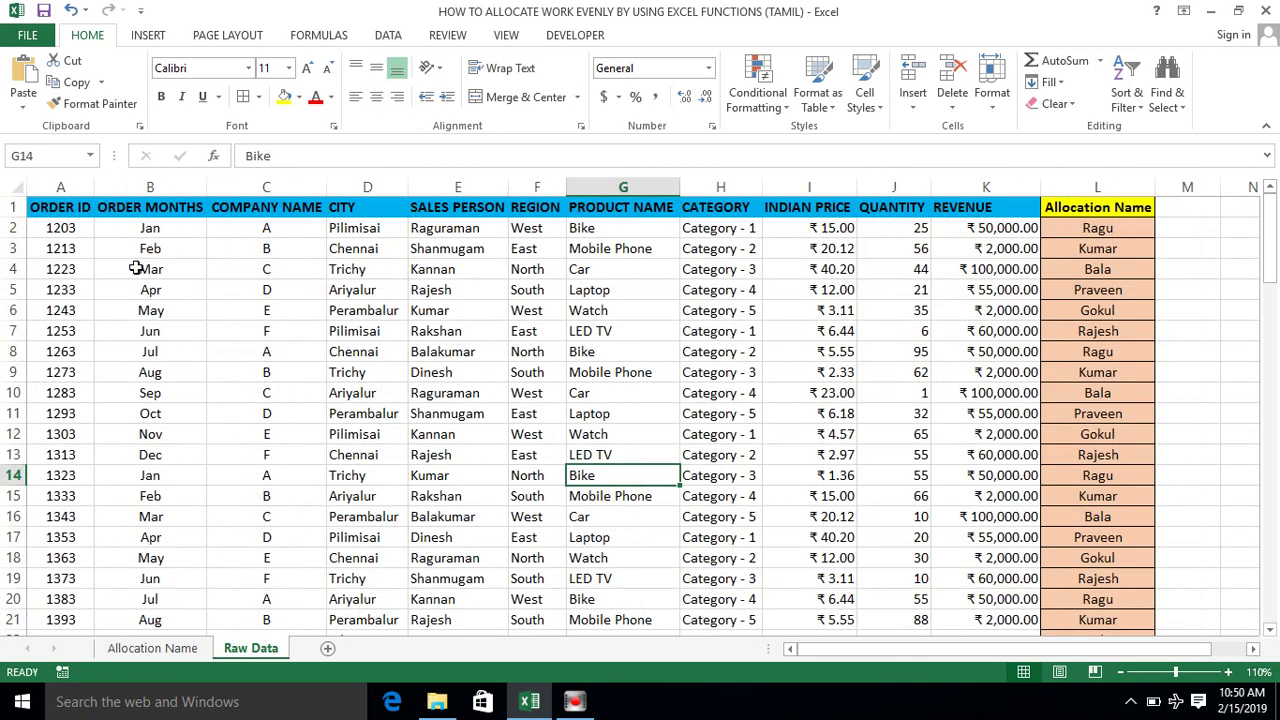
click(86, 230)
click(73, 289)
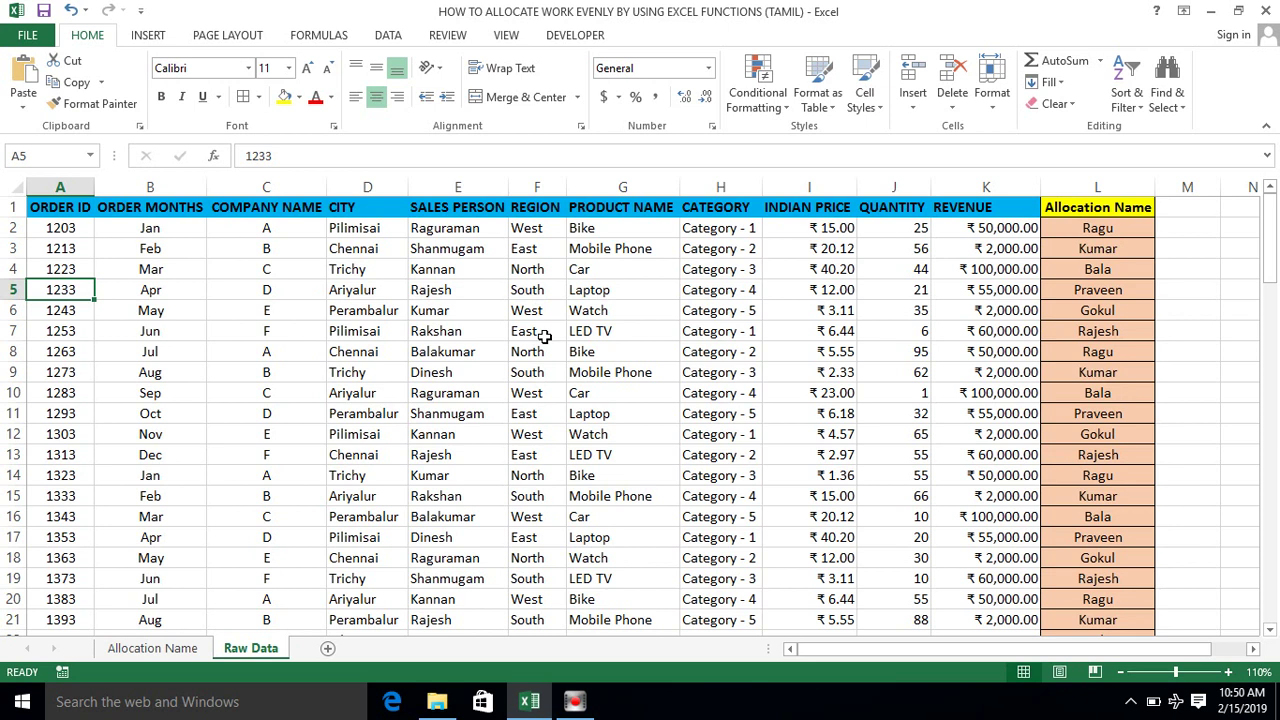
click(672, 442)
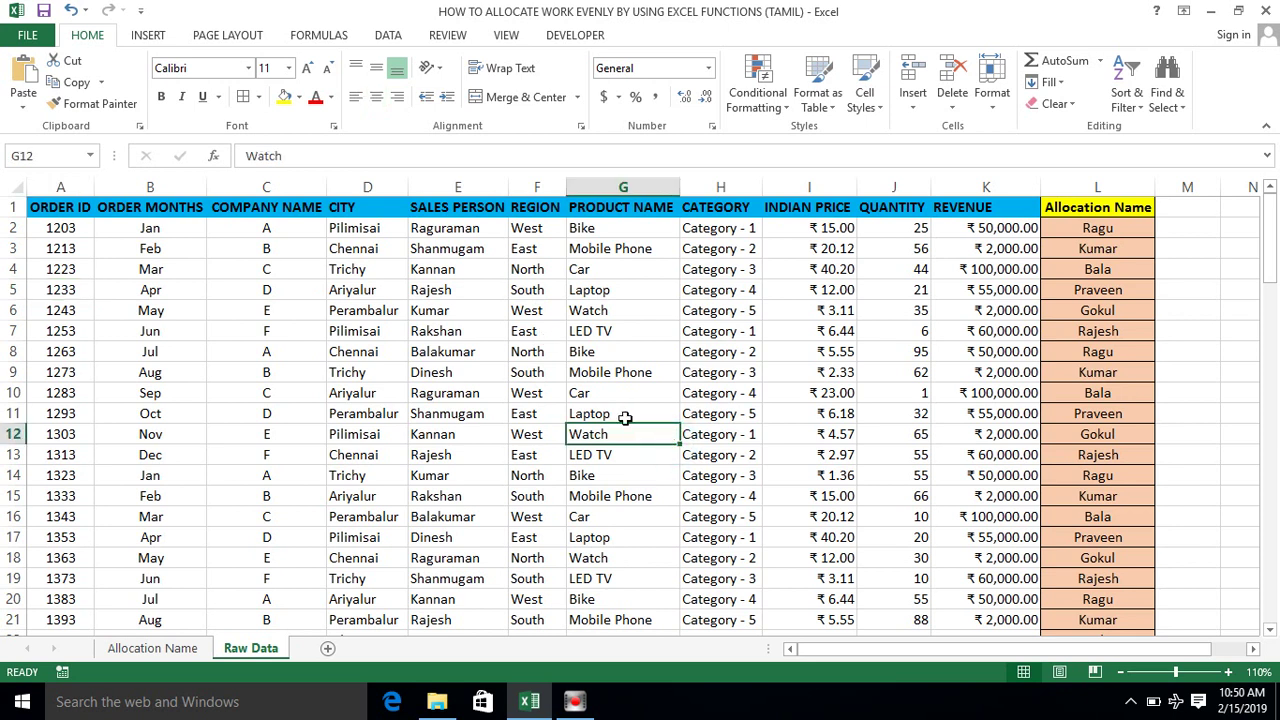
drag(60, 207, 540, 455)
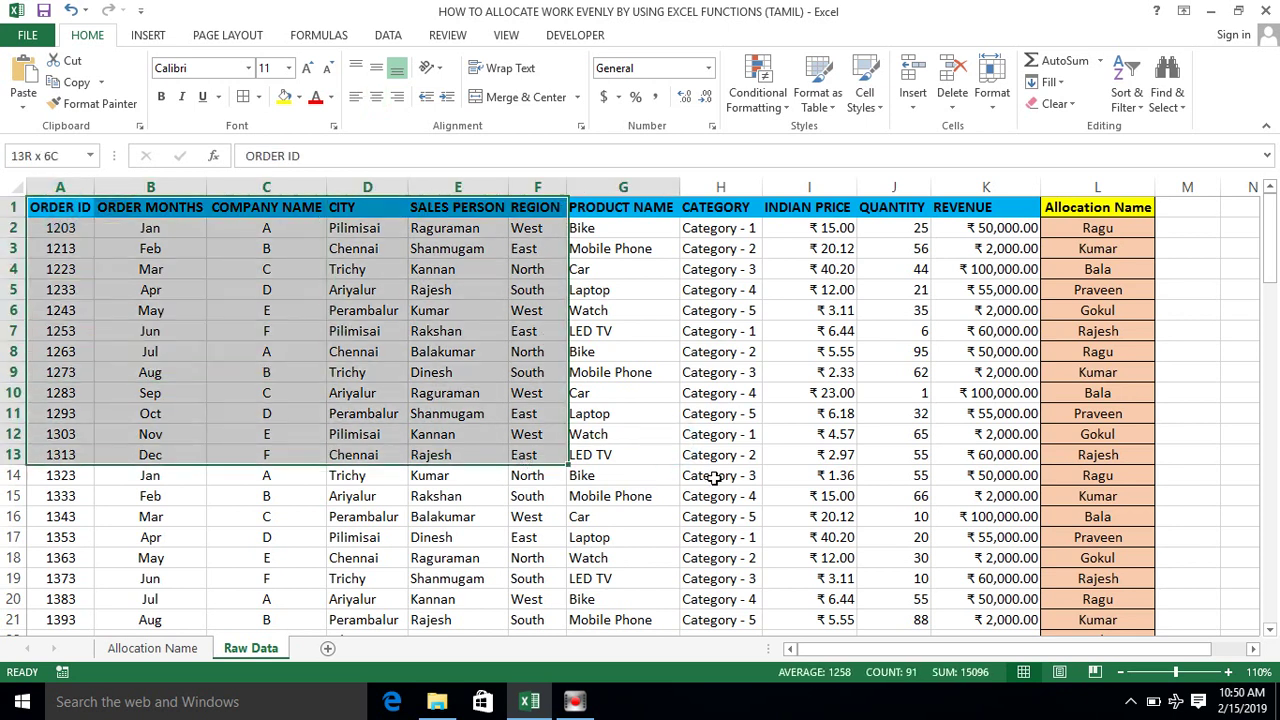
drag(713, 477, 966, 598)
key(ctrl+Home)
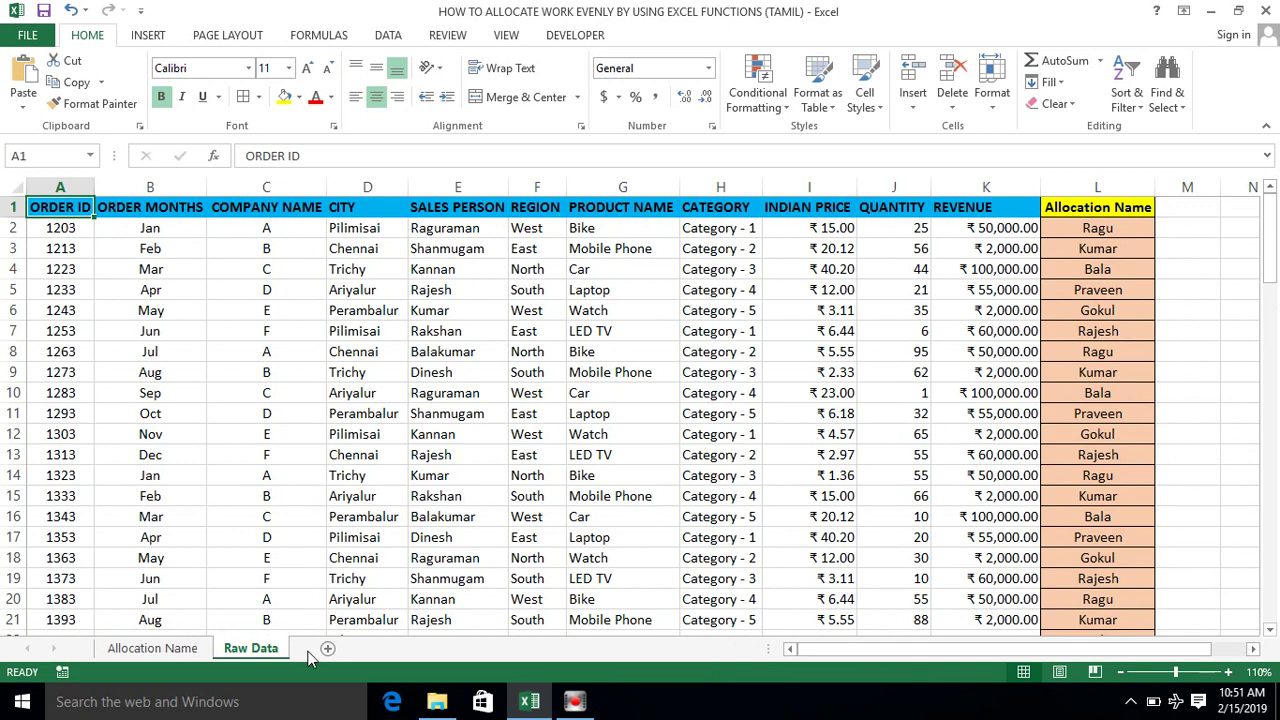
- Switch back to the Allocation Name sheet and view the allocation formula in D2
click(152, 648)
click(654, 352)
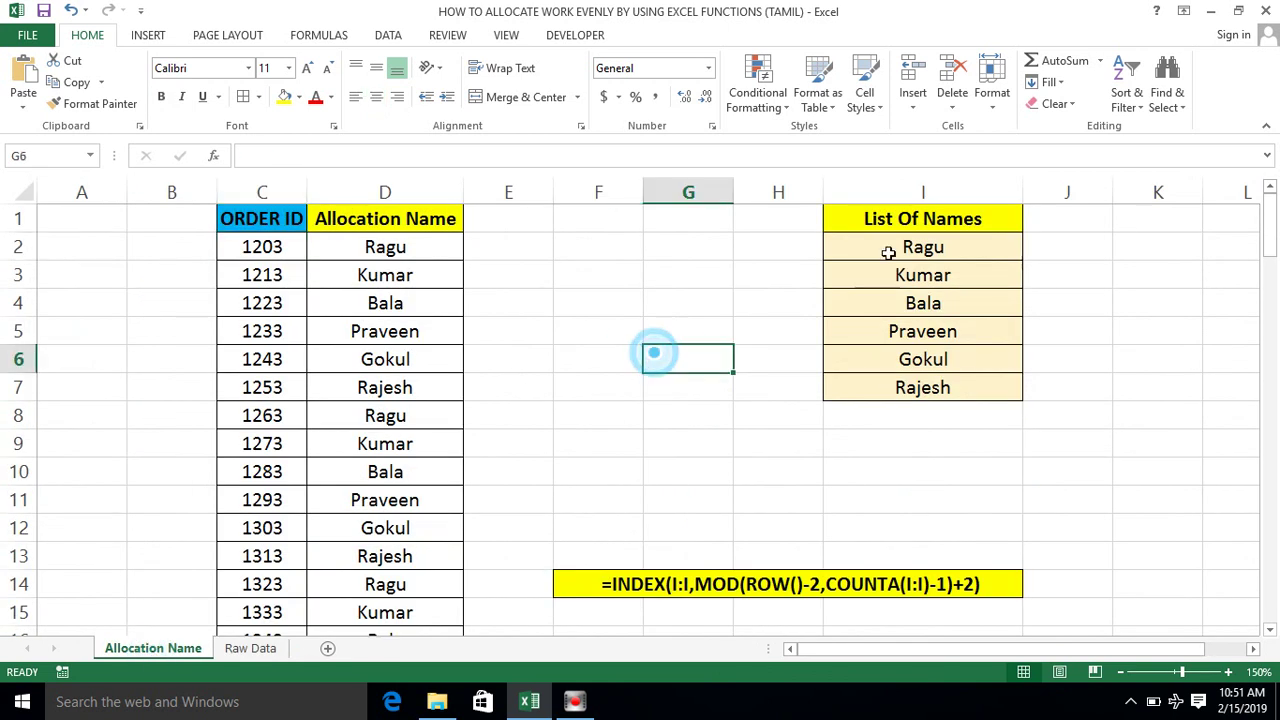
click(914, 244)
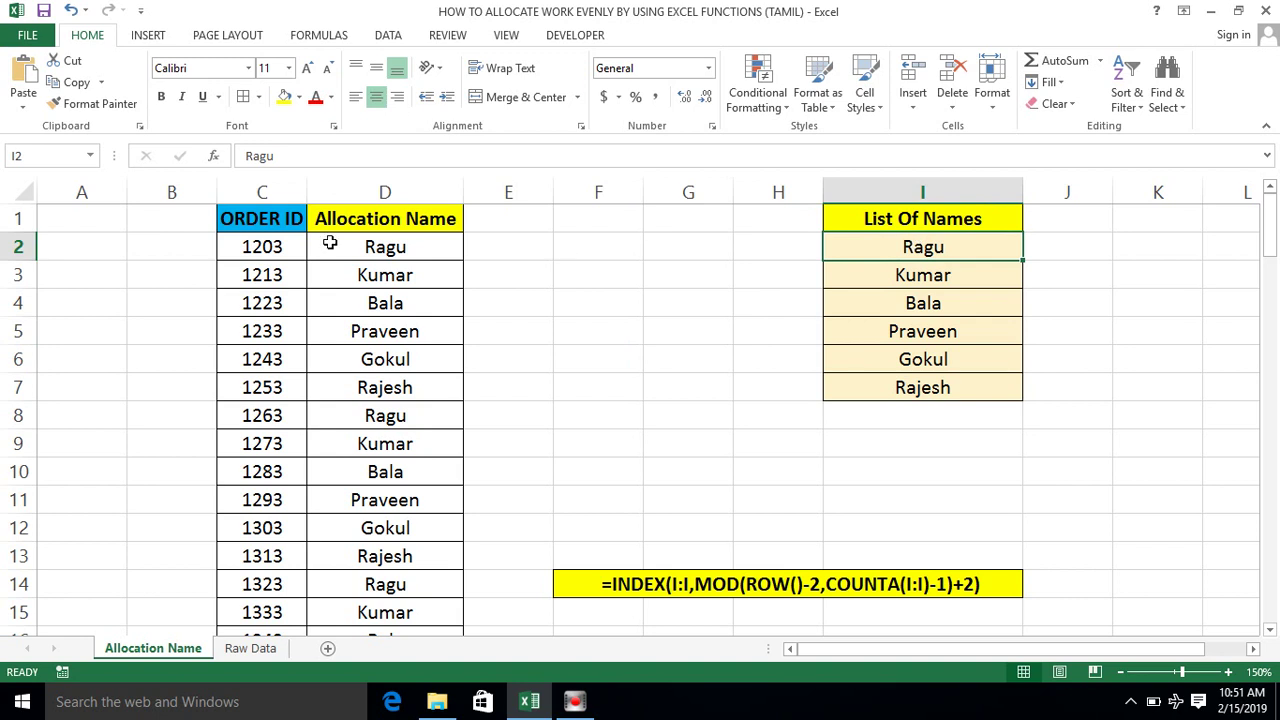
click(370, 245)
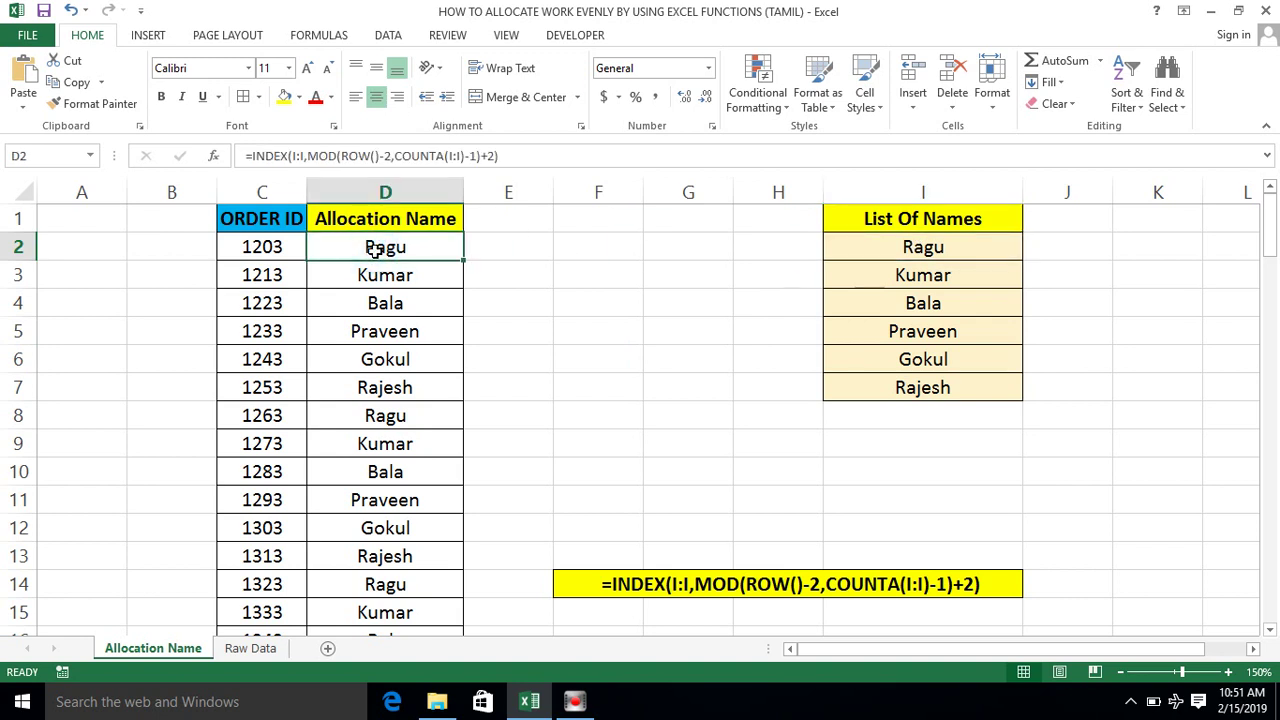
click(398, 190)
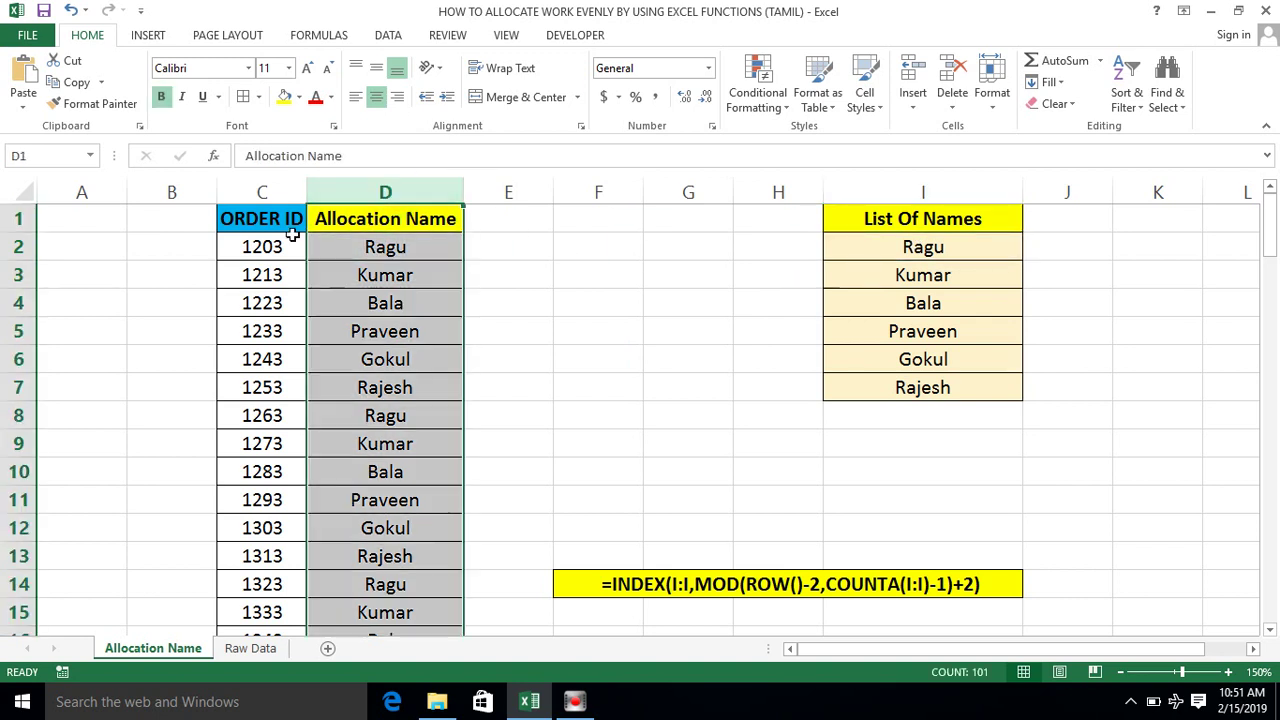
click(289, 246)
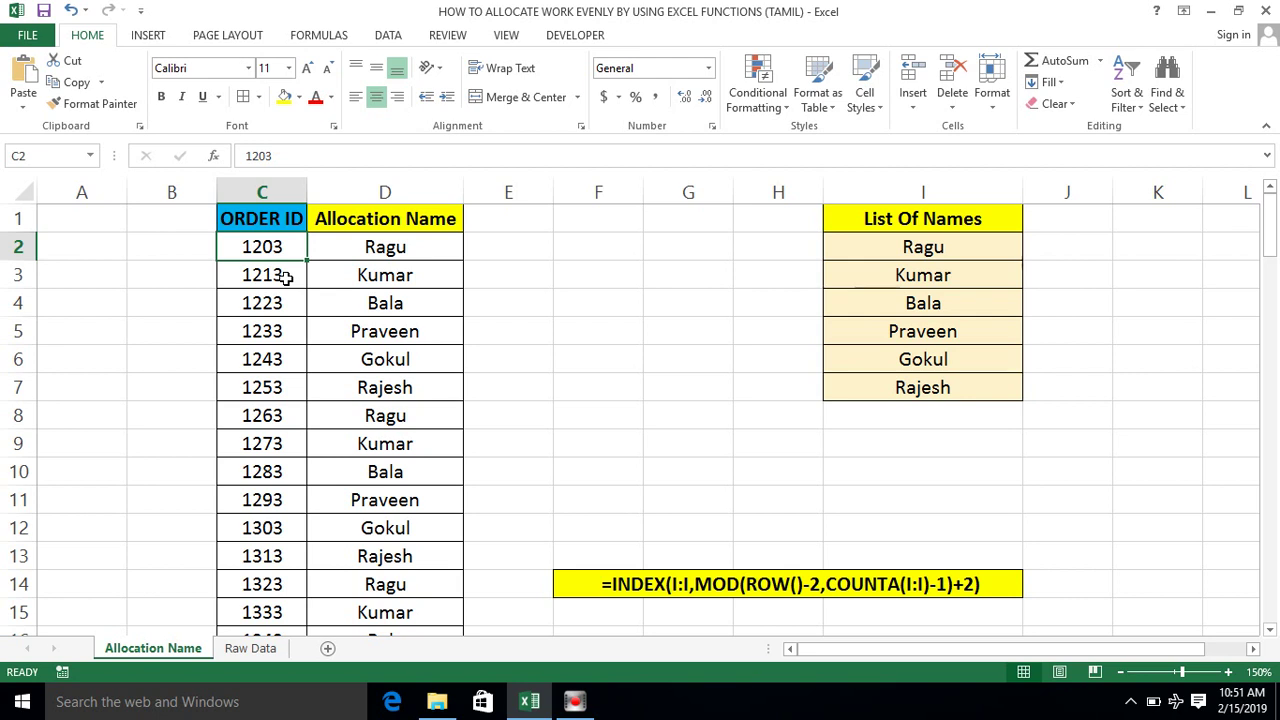
- Compare the D3 and D2 allocation formulas against the six-name list starting at Ragu
click(334, 283)
click(568, 248)
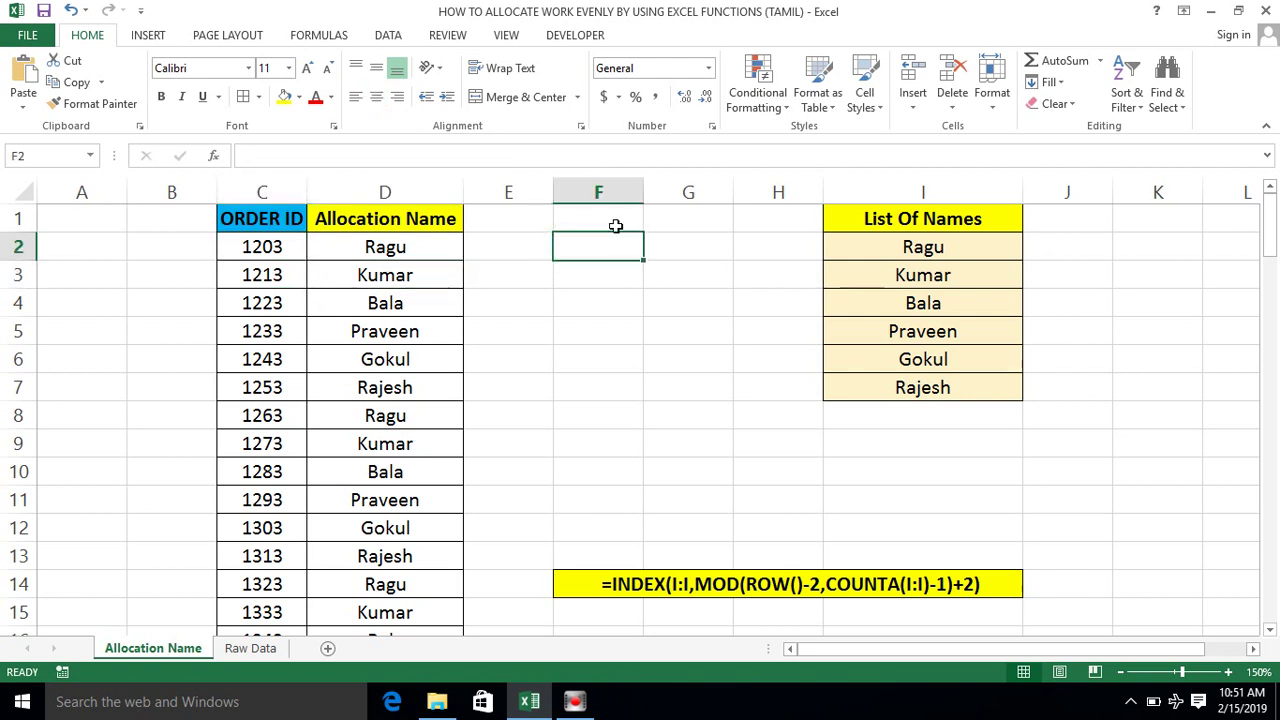
click(840, 238)
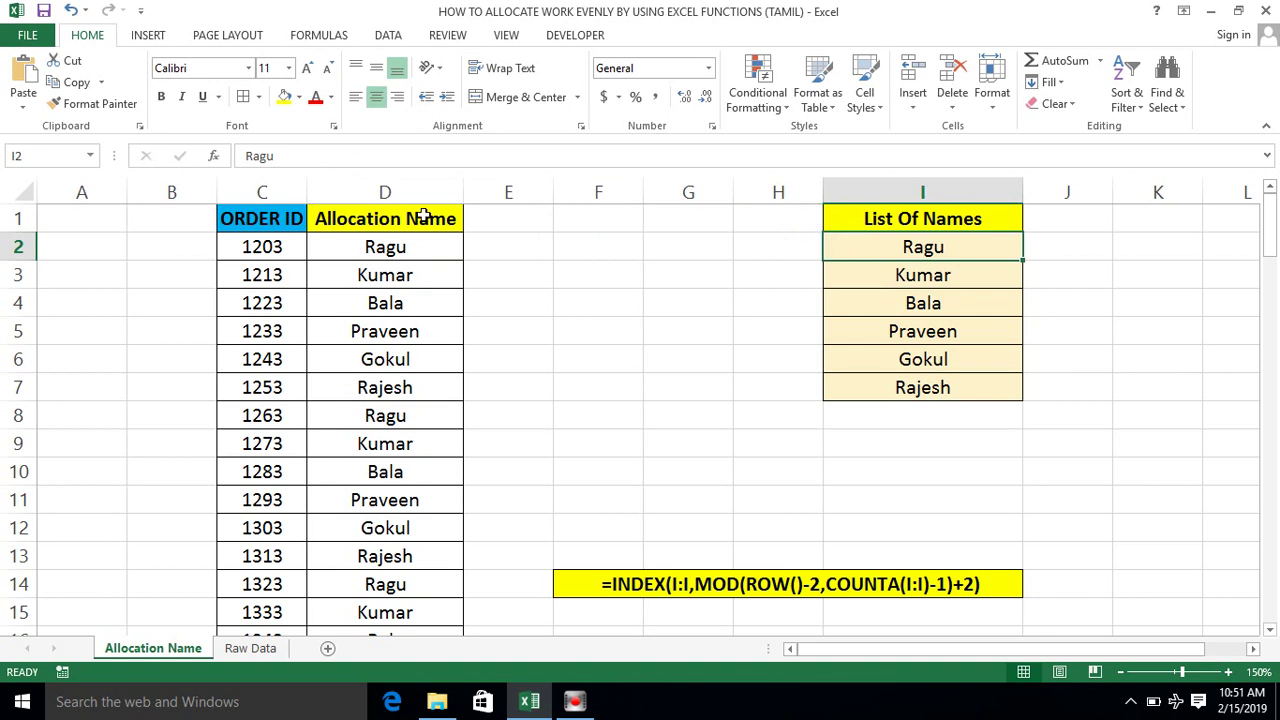
click(390, 190)
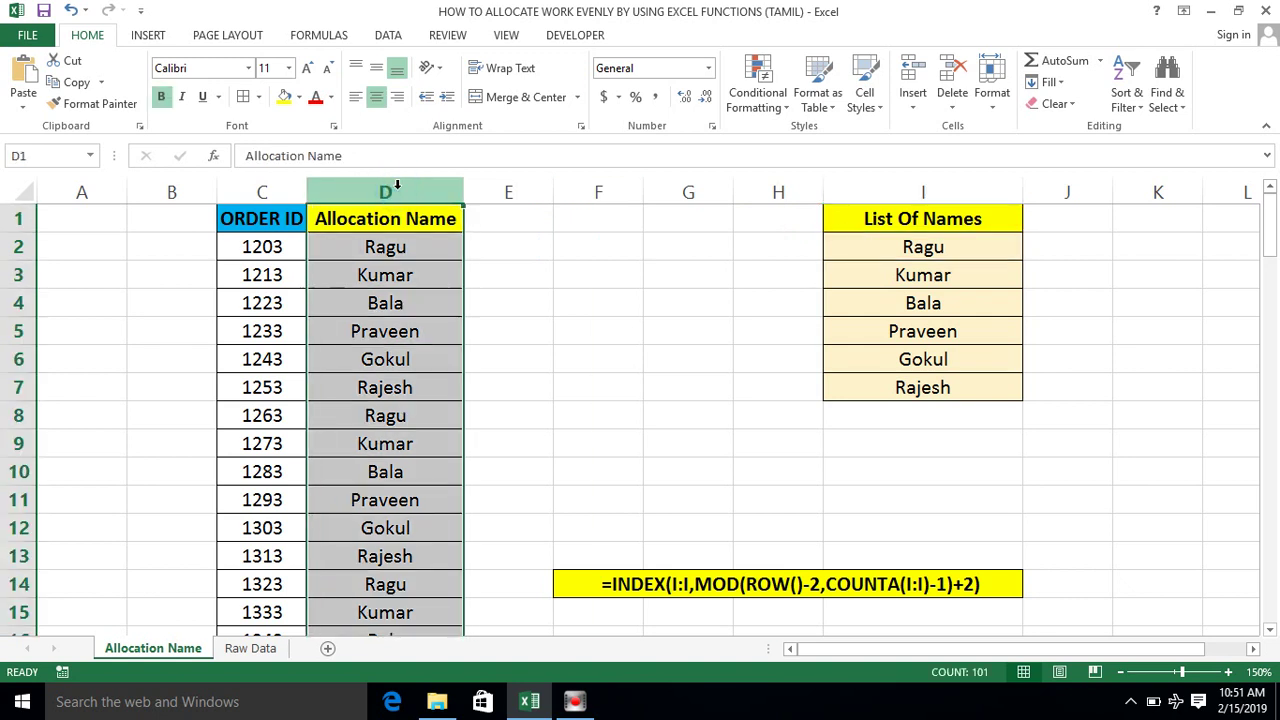
click(944, 240)
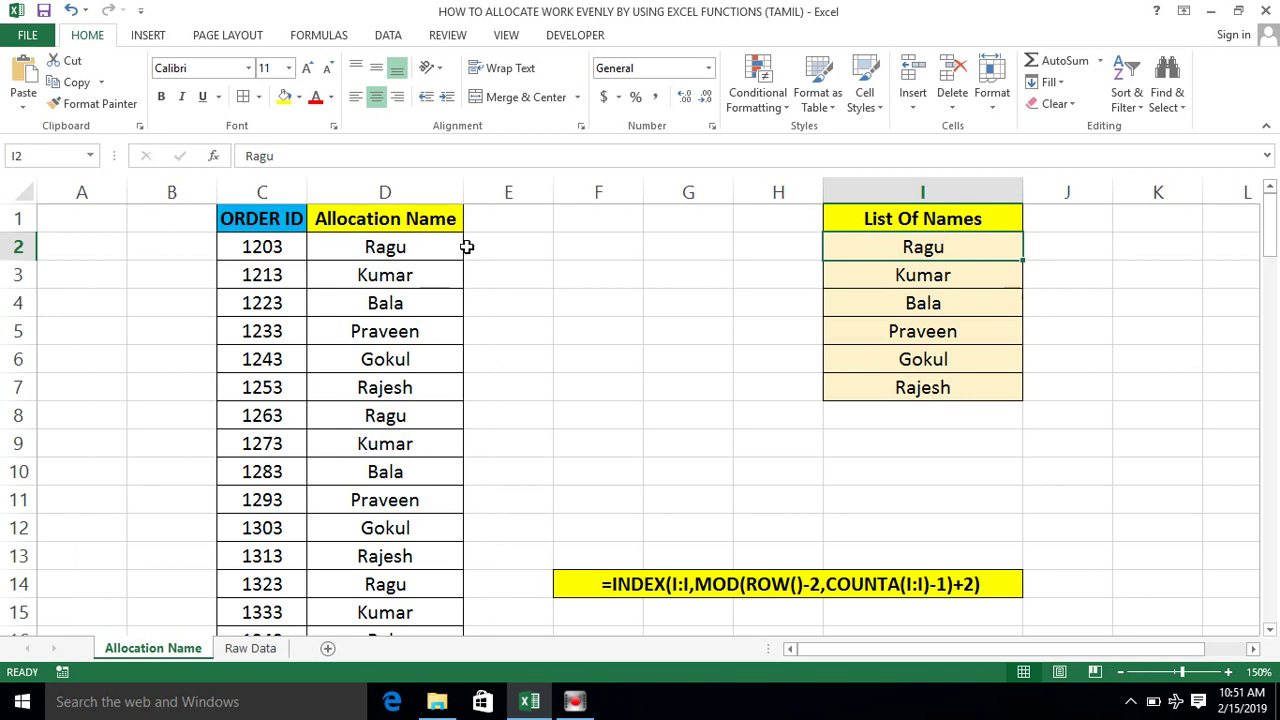
click(422, 258)
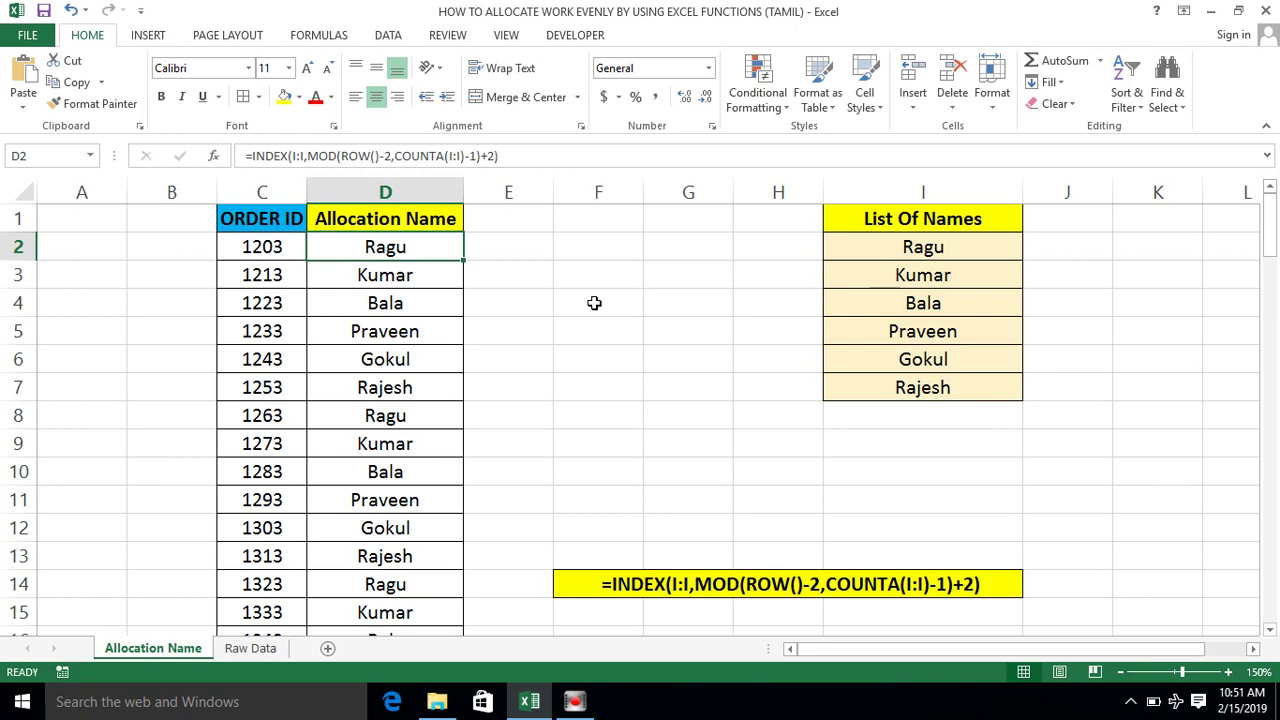
click(928, 250)
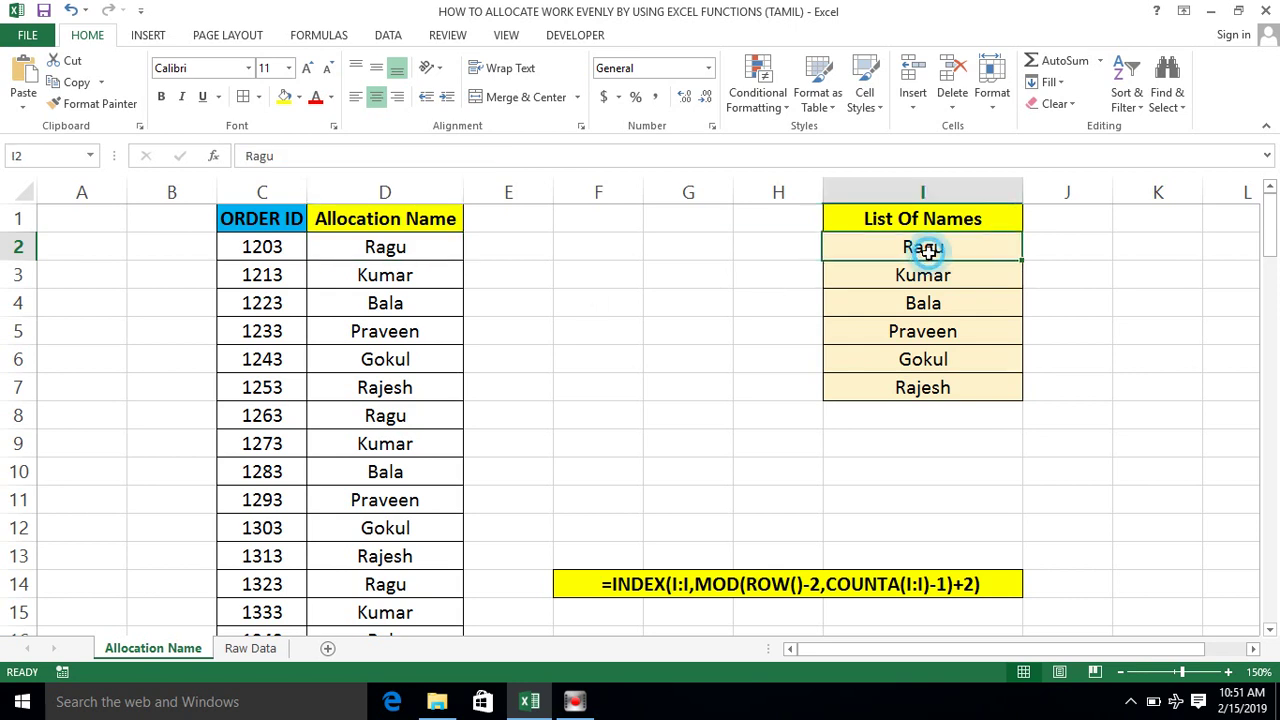
- Delete the six listed names, see #DIV/0! in D2, and enter Ragu as the first name
key(ctrl+shift+Down)
key(Delete)
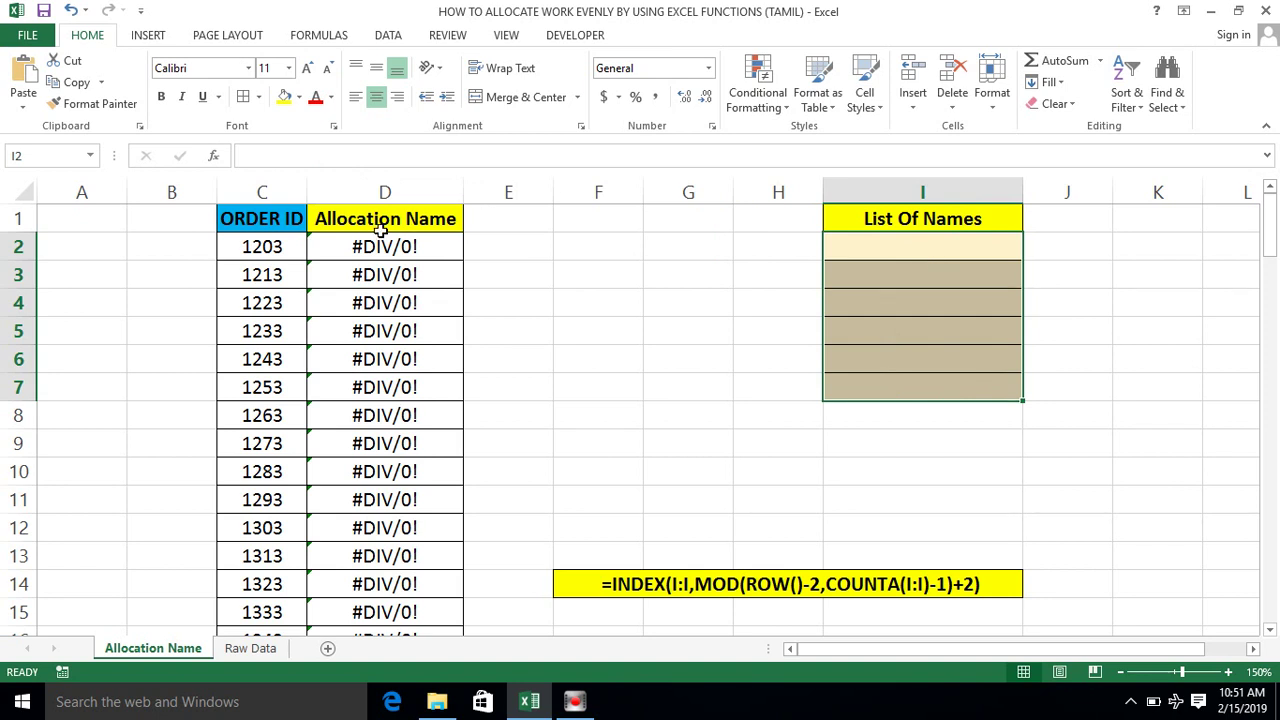
click(376, 244)
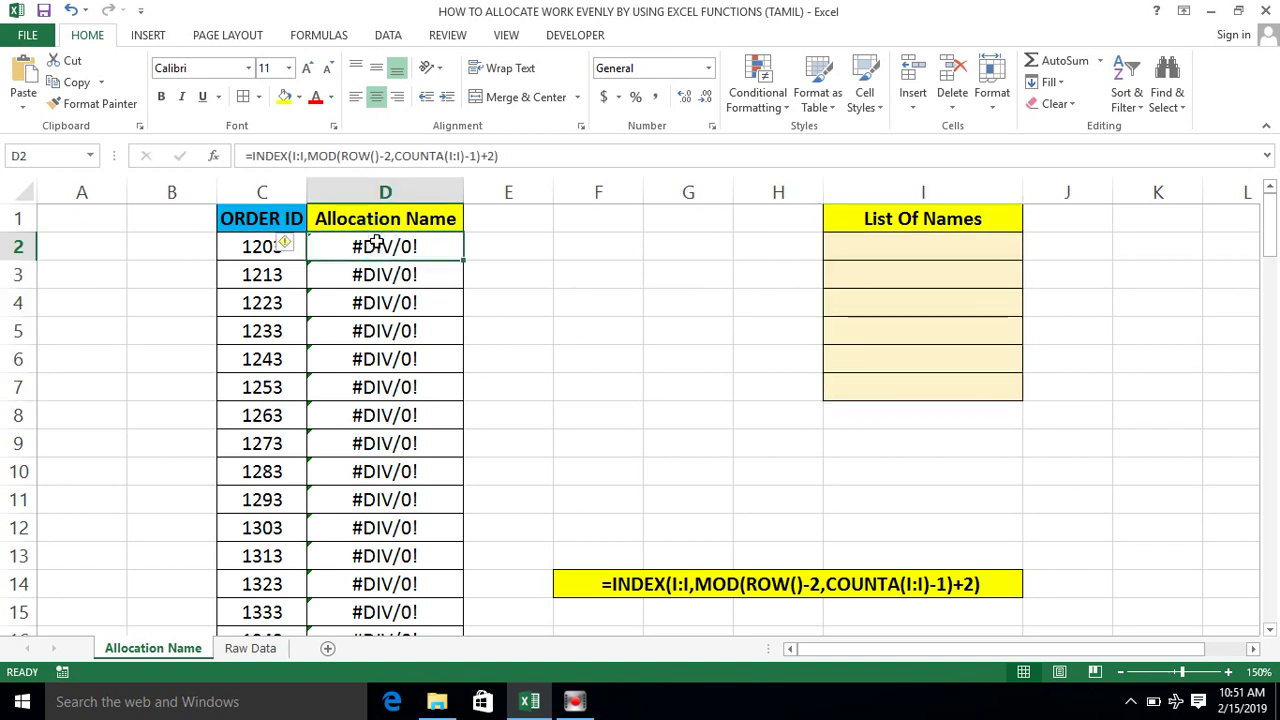
click(914, 254)
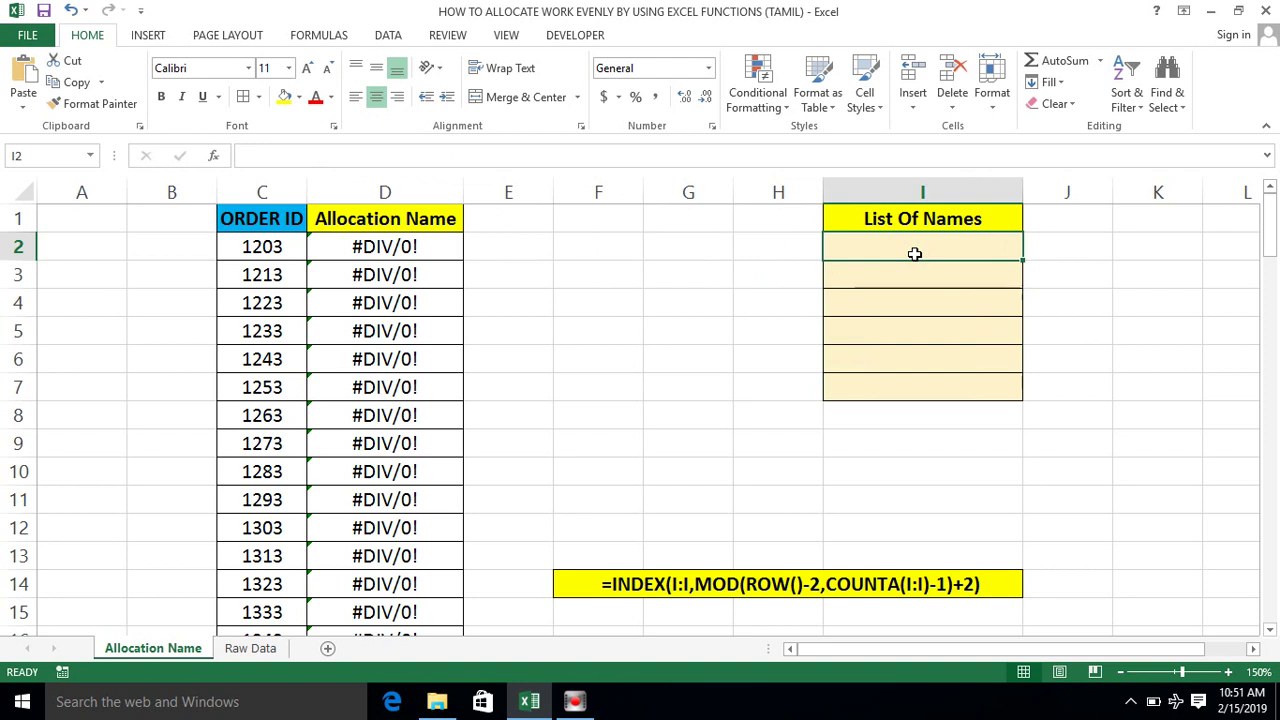
text(RAgu)
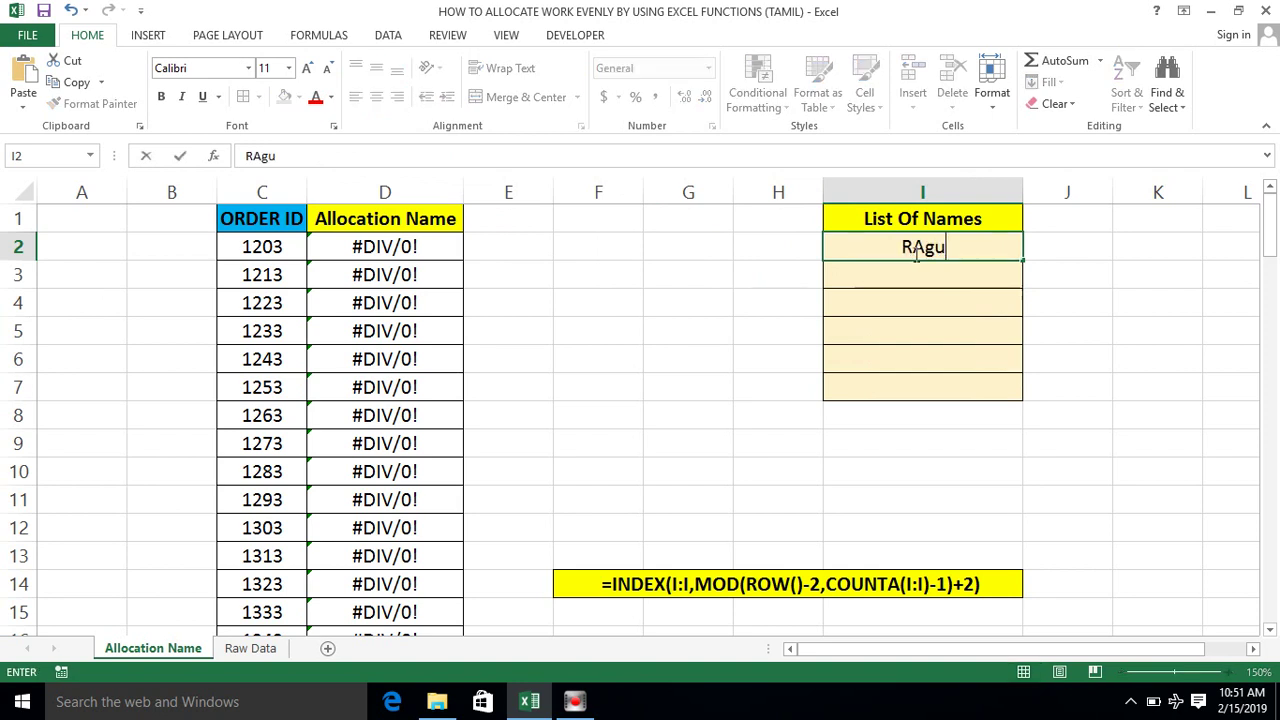
key(Return)
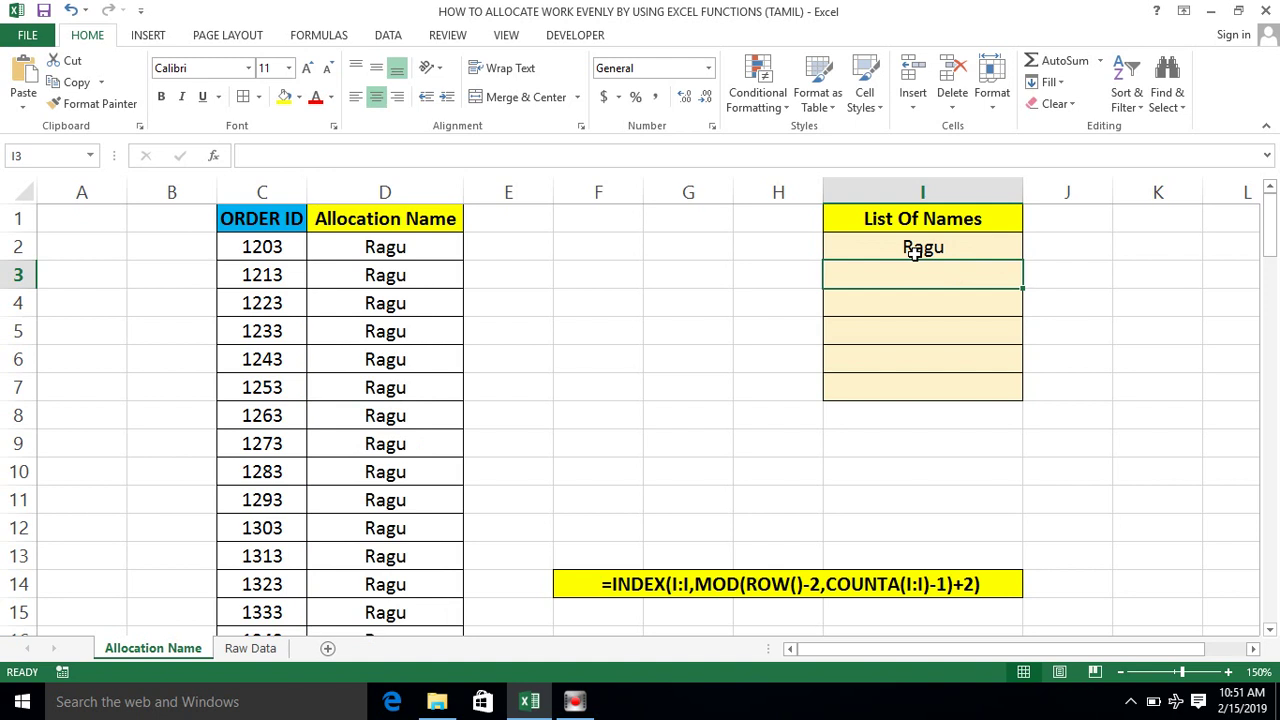
- Add Raja as the second name and check the allocations down column D
click(403, 220)
key(ctrl+Down)
key(ctrl+Up)
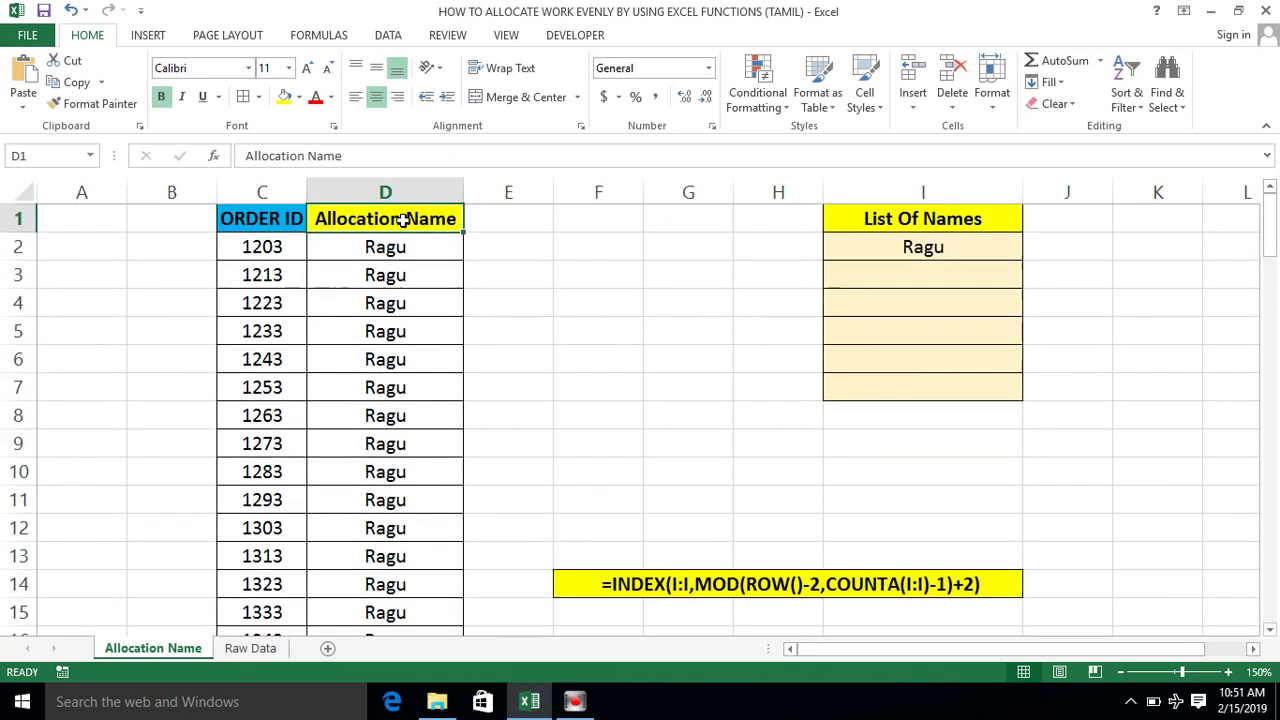
key(Right)
key(Right)
key(Right)
key(Right)
key(Right)
key(Down)
key(Down)
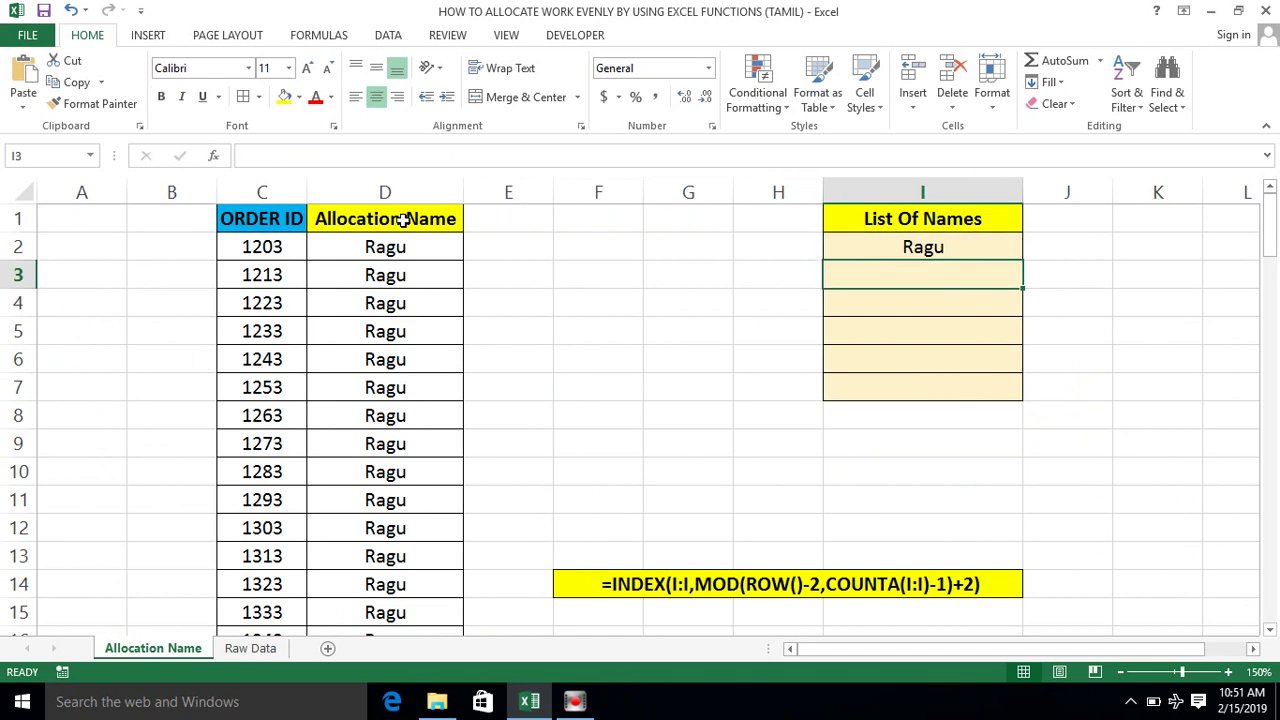
text(RAja)
key(Return)
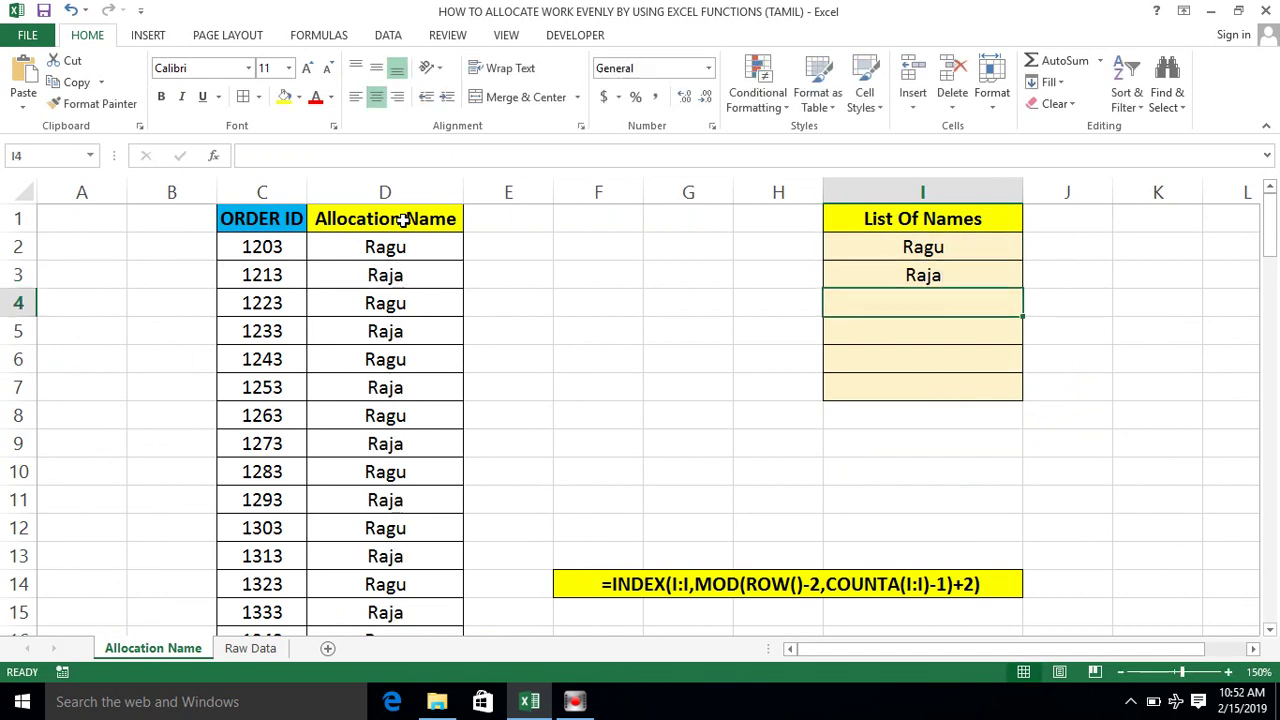
click(438, 224)
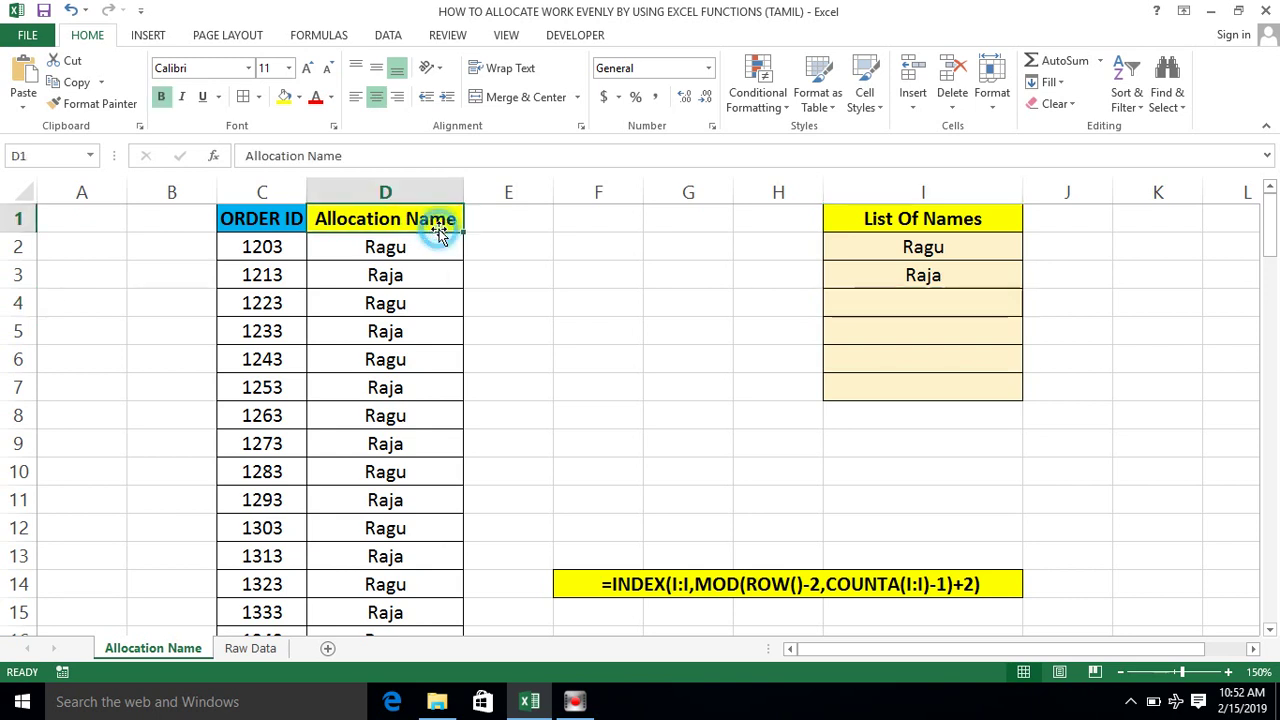
click(408, 246)
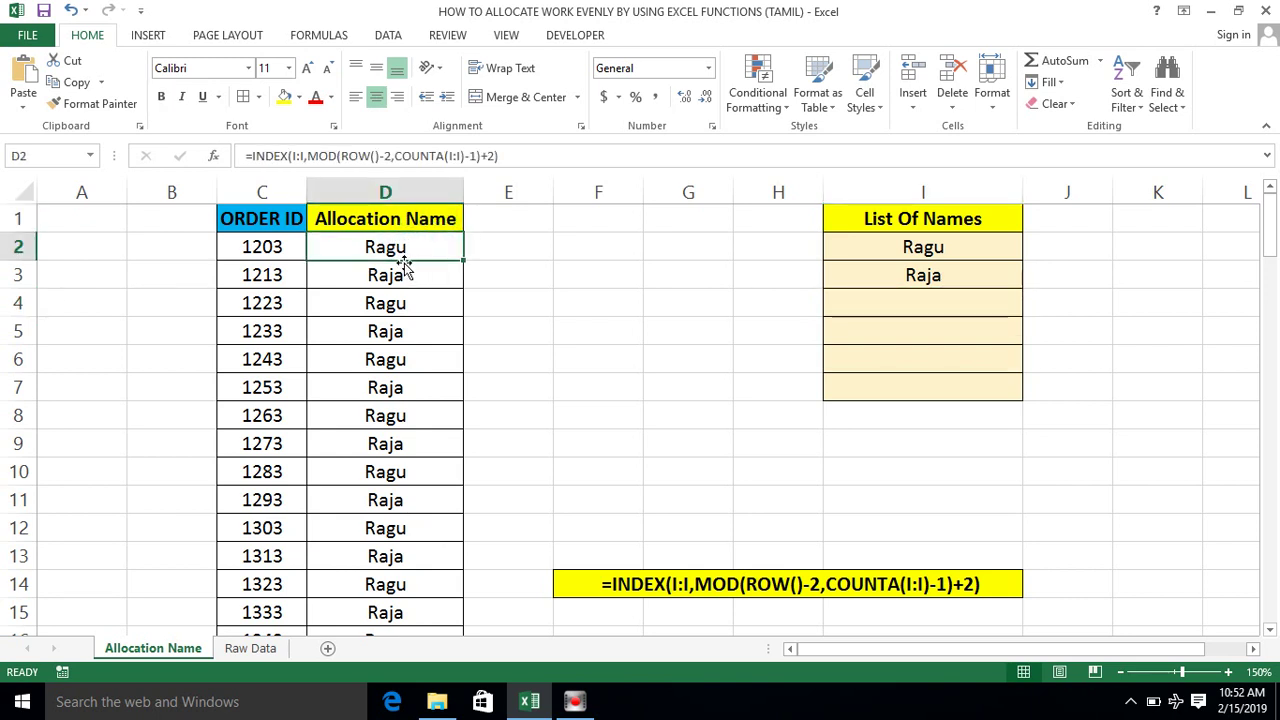
click(382, 275)
click(385, 305)
click(380, 330)
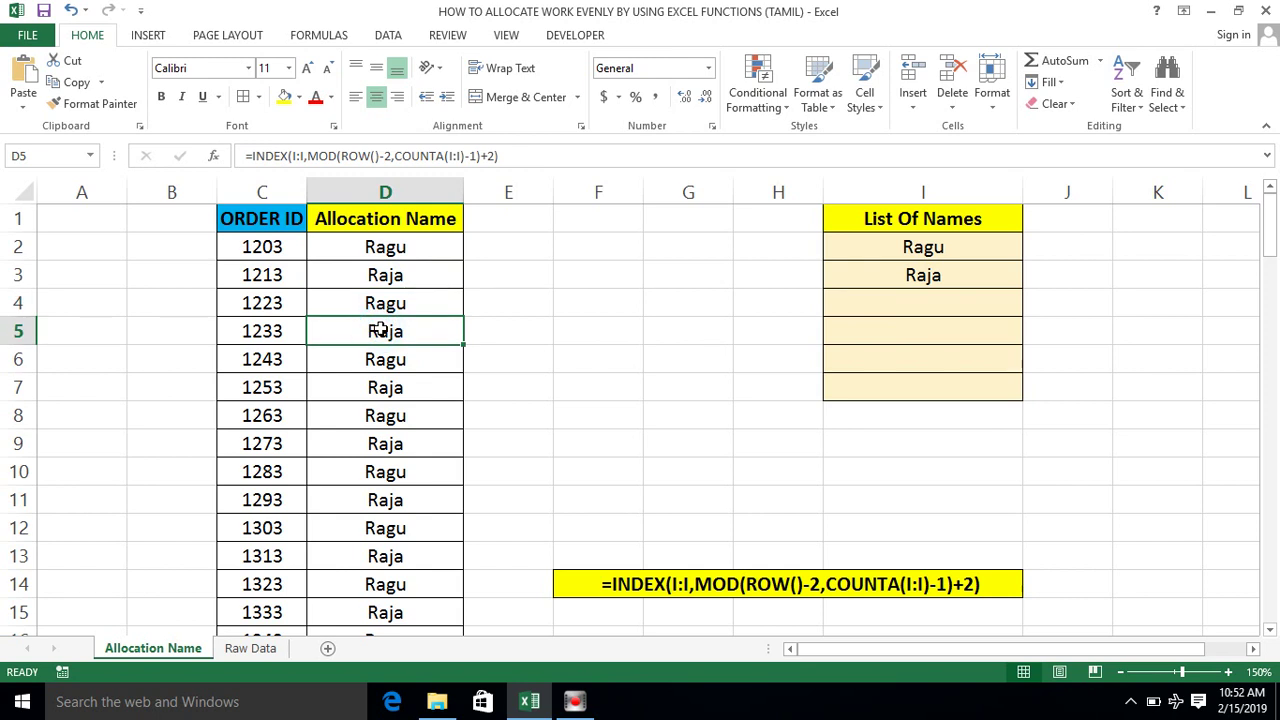
- Add Praveen as the third name and verify the allocation for order 1223
click(874, 309)
text(Praveeb)
key(BackSpace)
text(n)
key(Return)
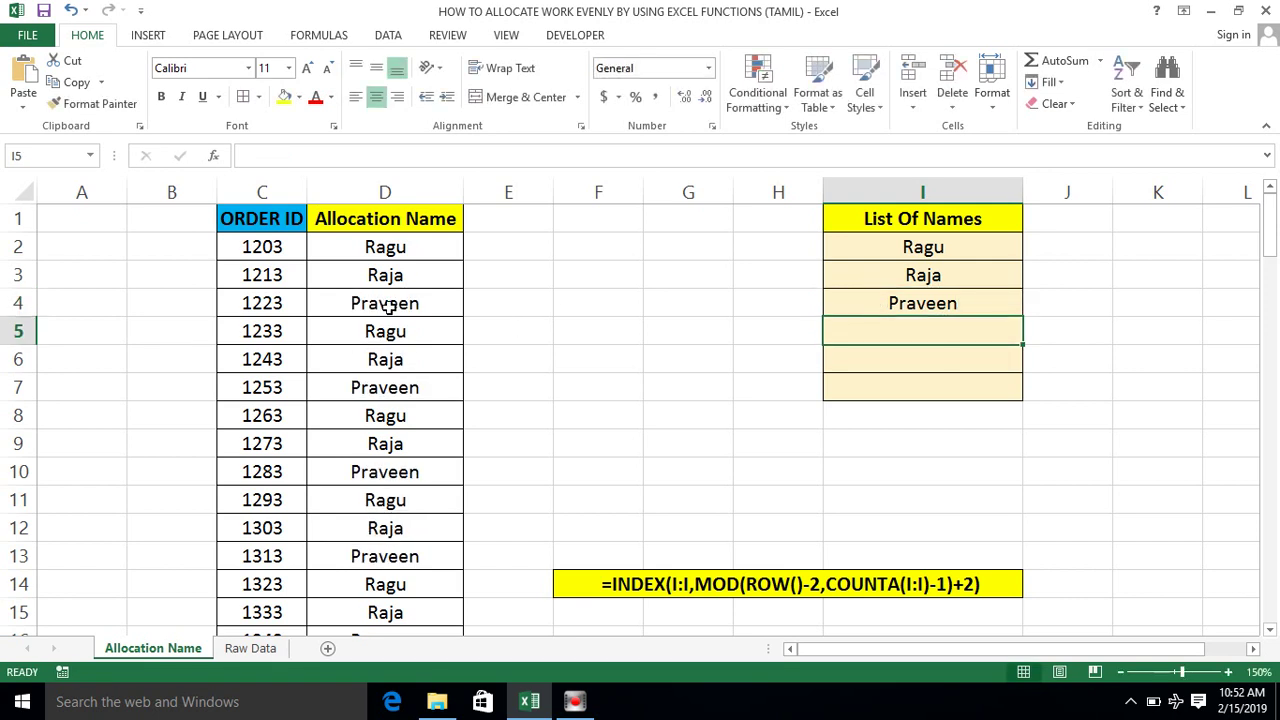
click(388, 307)
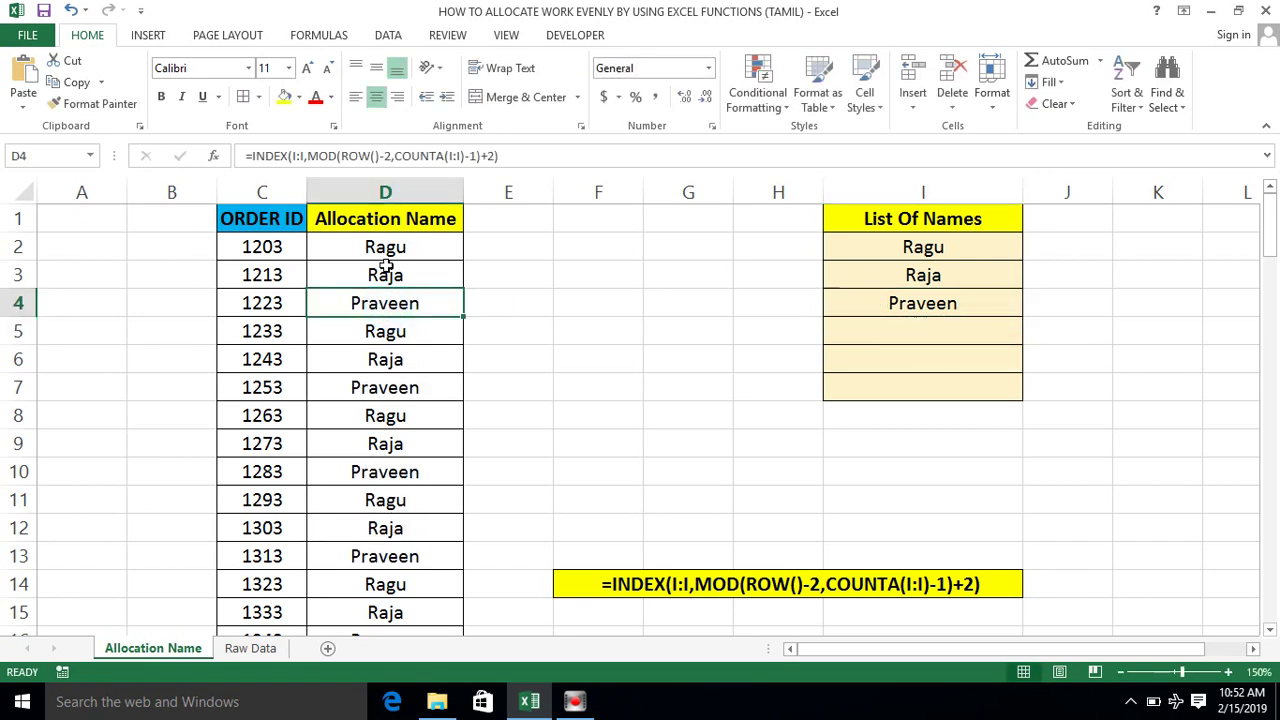
click(428, 218)
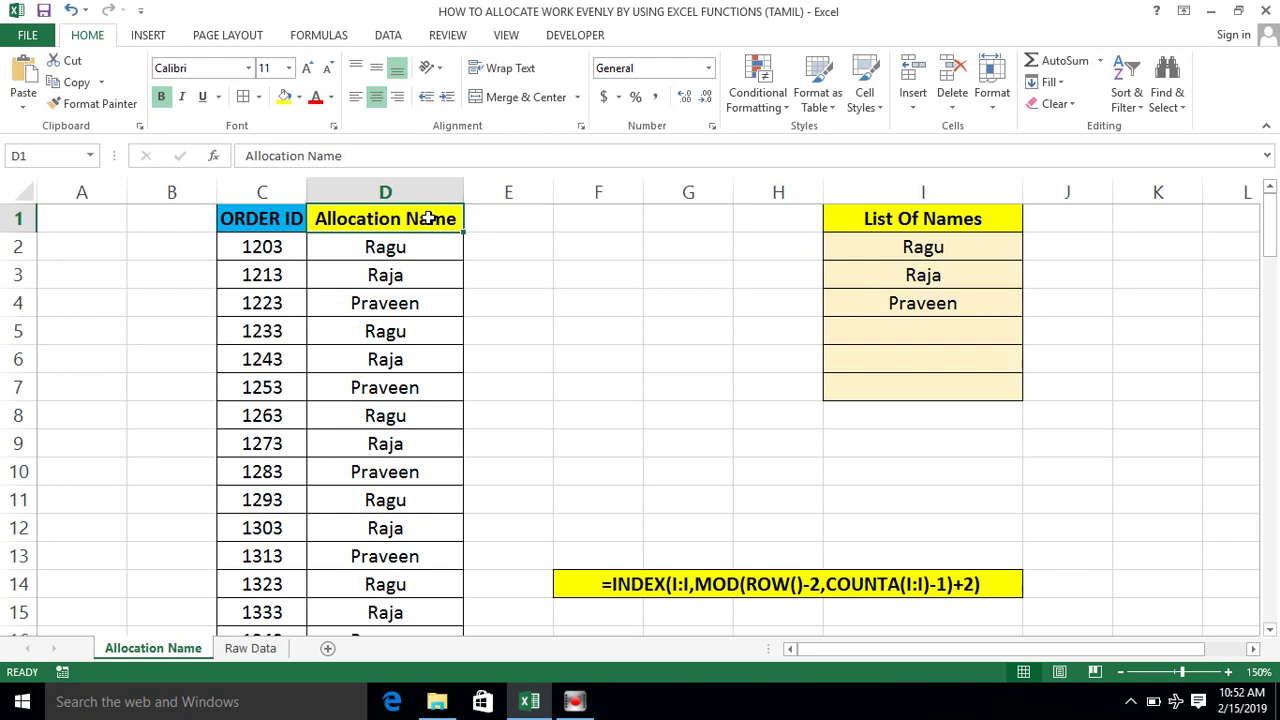
- Select C1:D101 and insert a PivotTable from it on a new worksheet
click(280, 220)
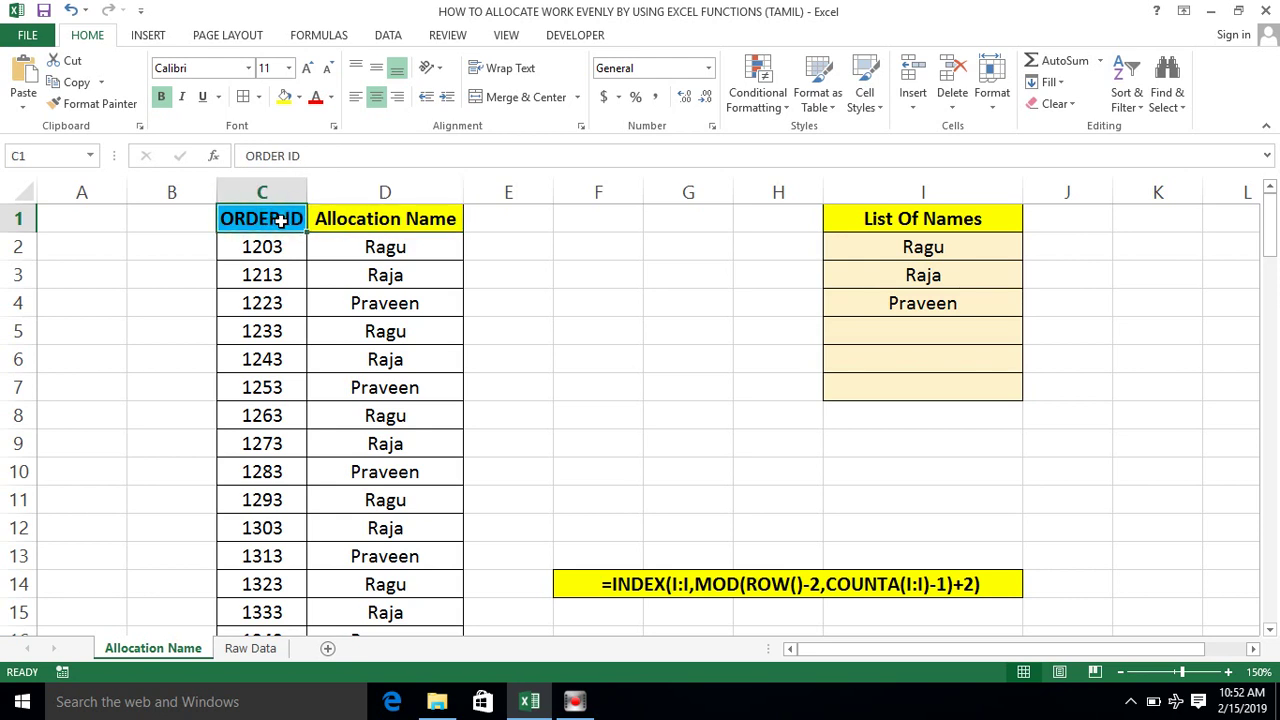
key(shift+Right)
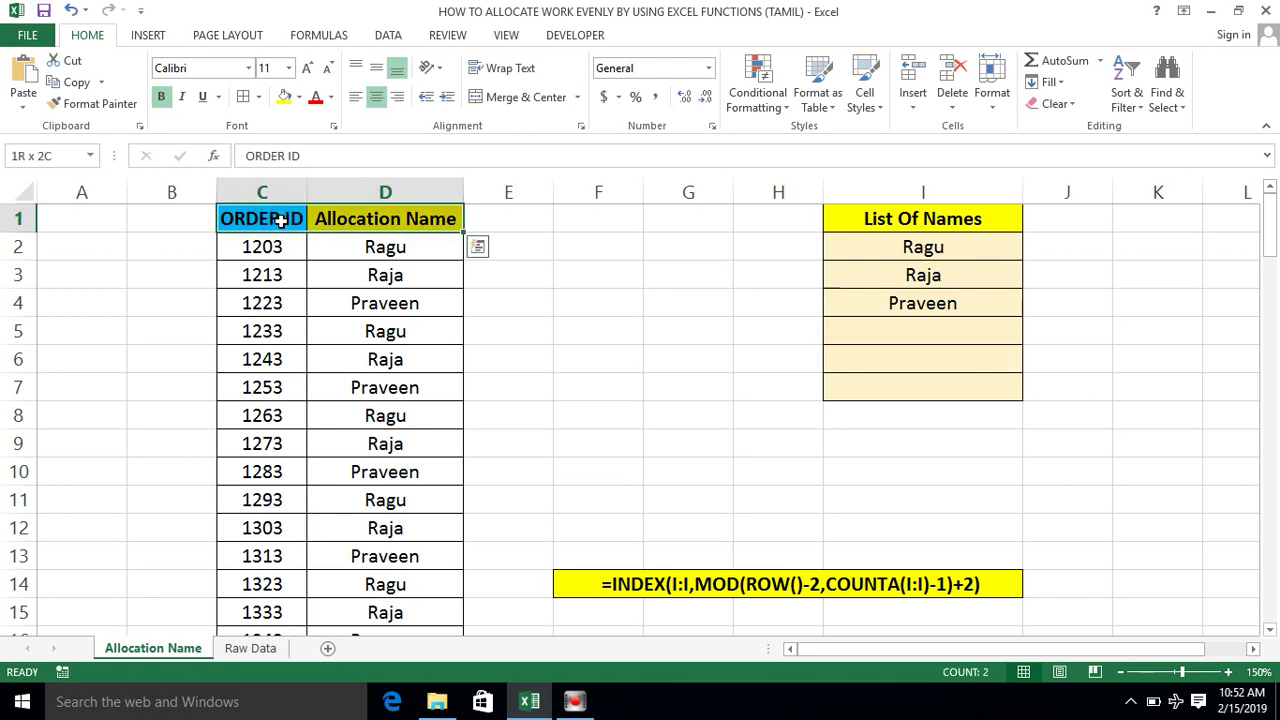
key(ctrl+shift+Down)
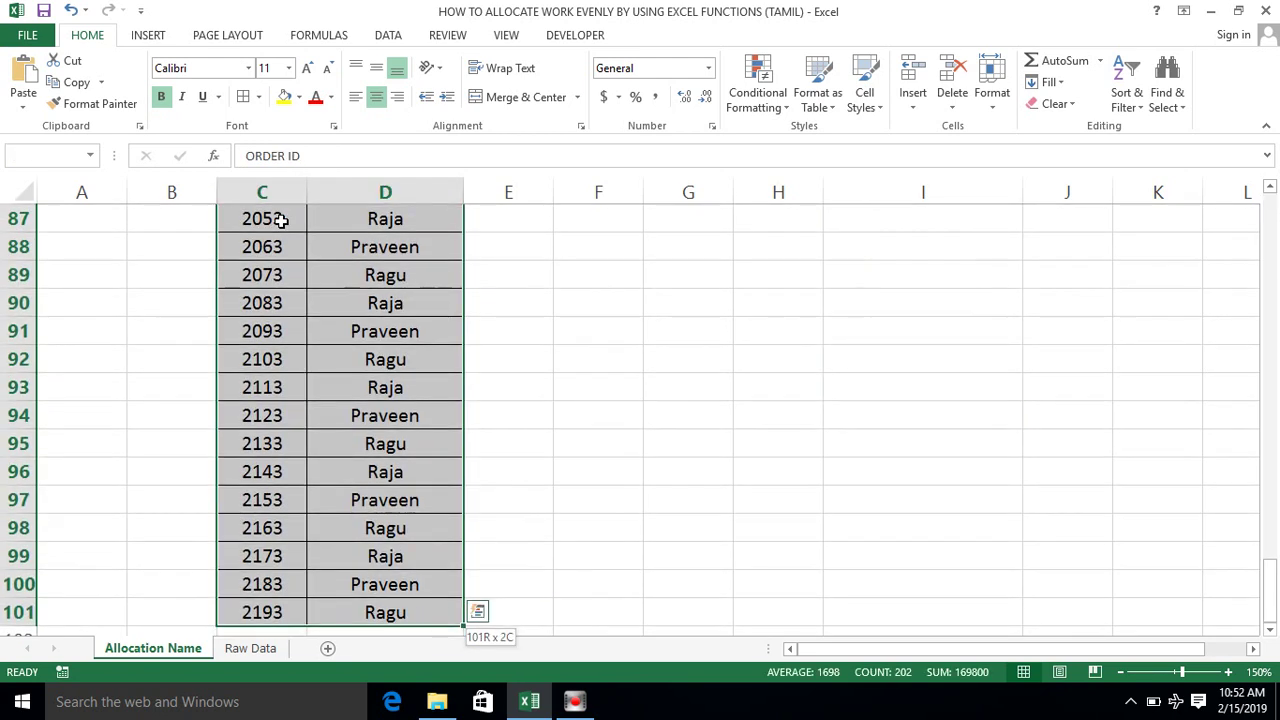
click(145, 36)
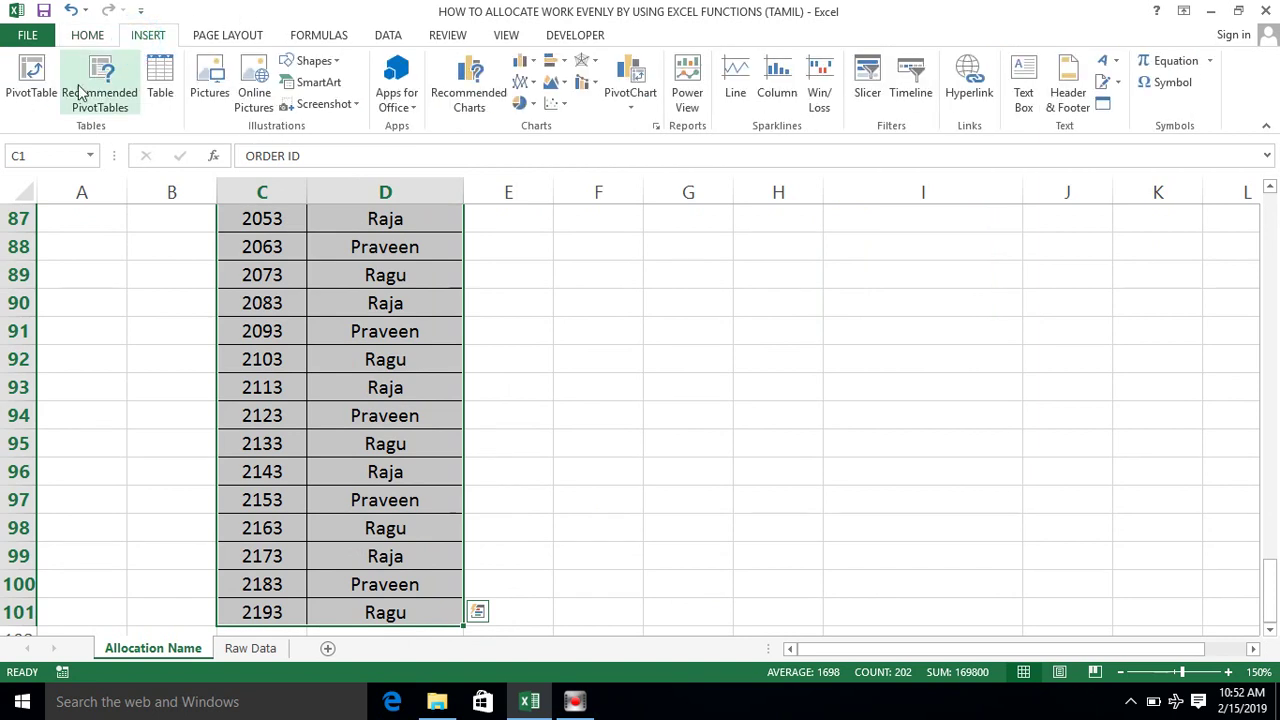
click(34, 92)
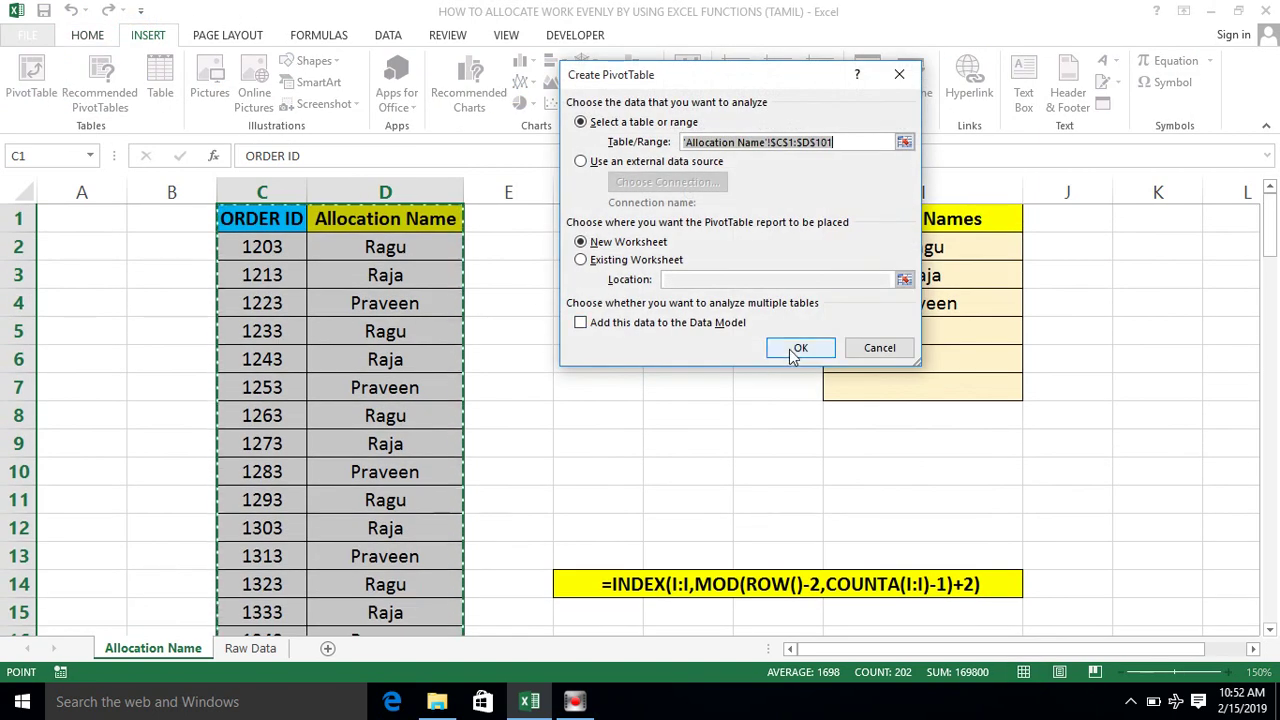
click(797, 348)
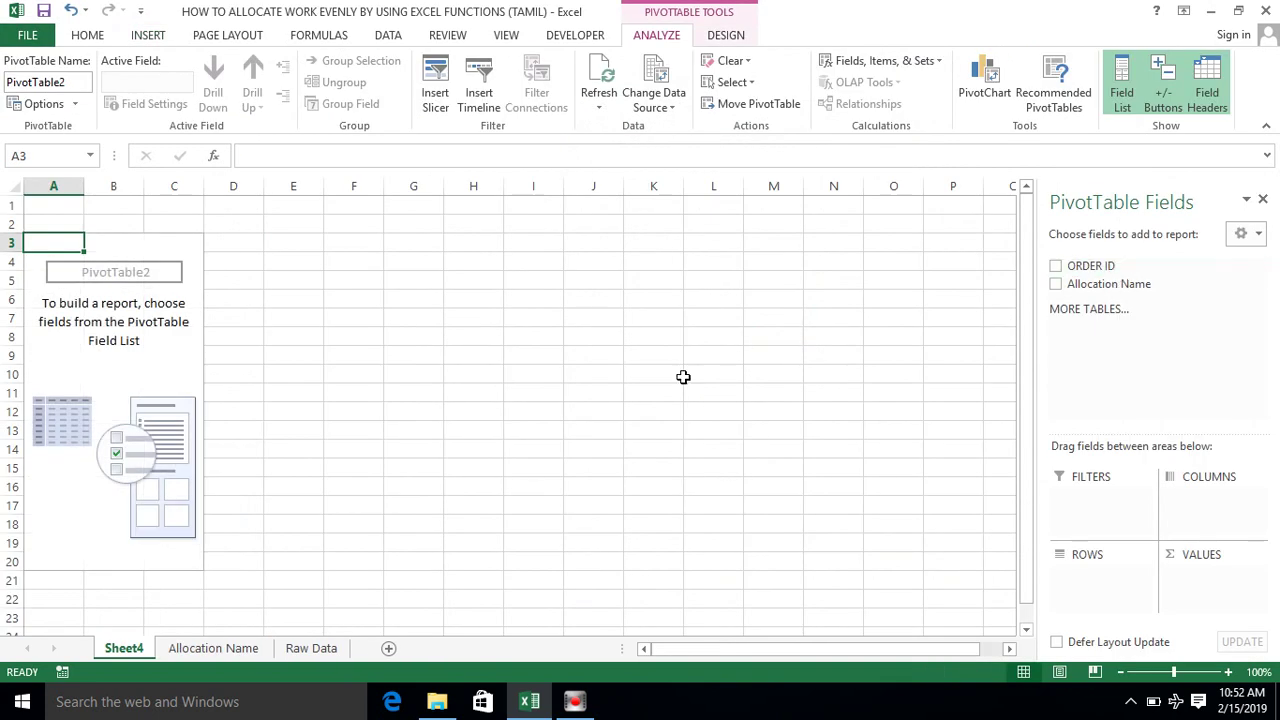
- Rename Sheet4 to 'Pivot'
double_click(124, 648)
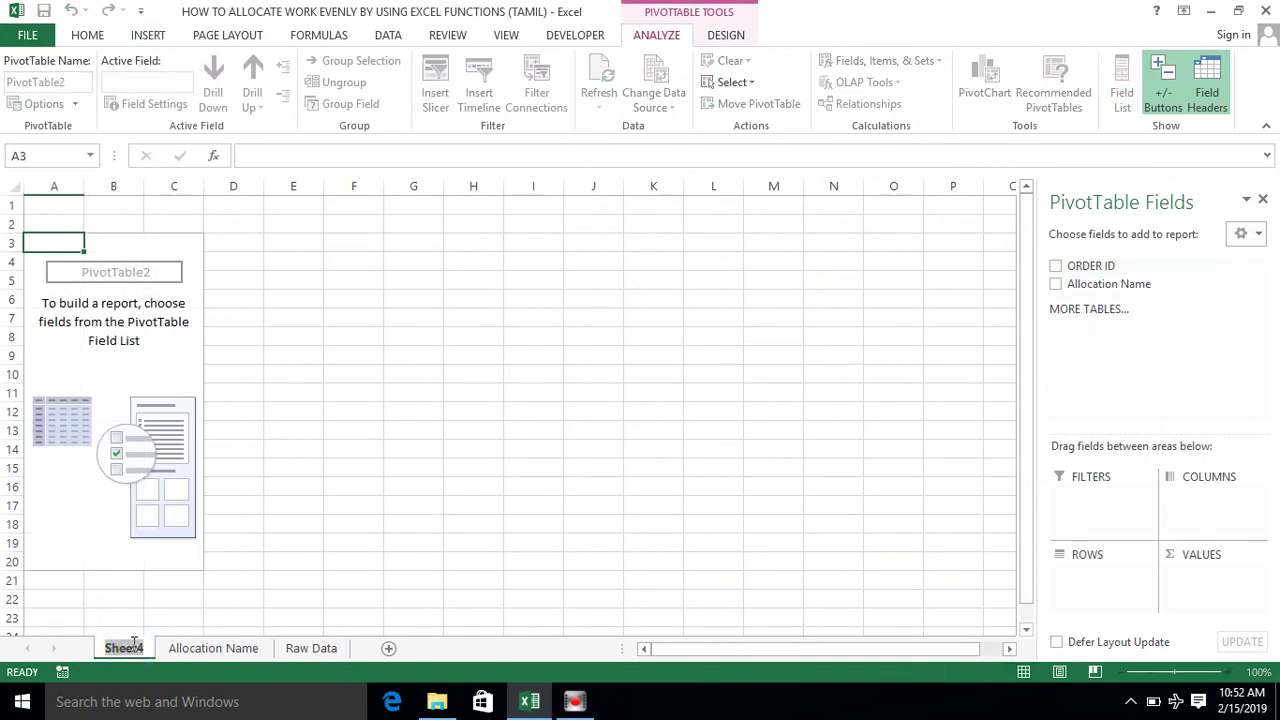
text(Pivot)
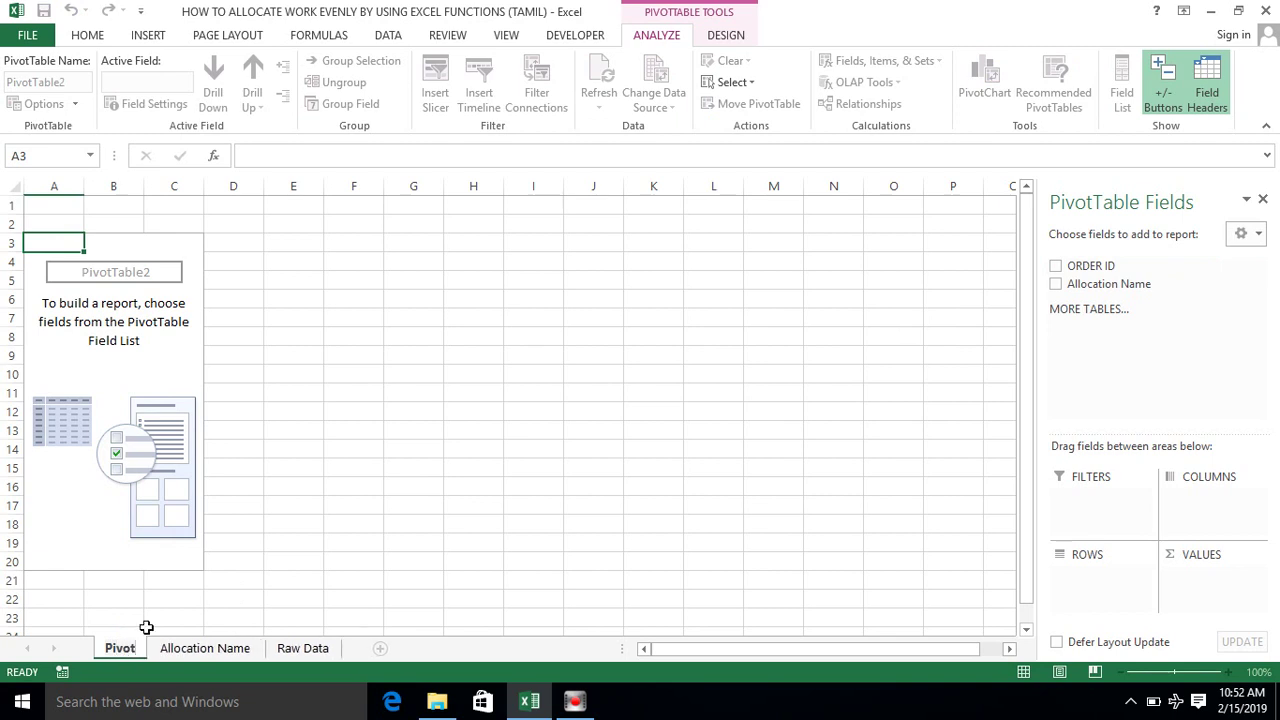
click(124, 450)
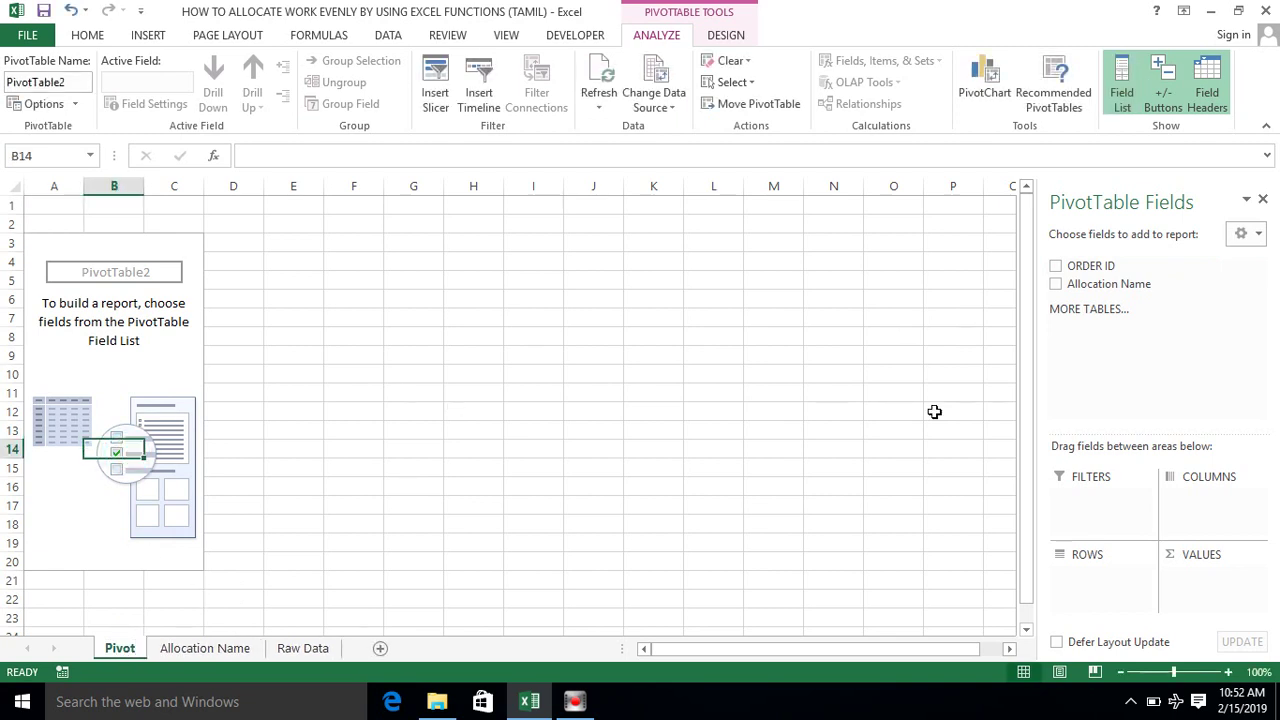
- Put Allocation Name in Rows and ORDER ID in Values as Sum of ORDER ID
mouse_move(1064, 284)
mouse_down()
mouse_move(1038, 551)
mouse_move(1092, 600)
mouse_up()
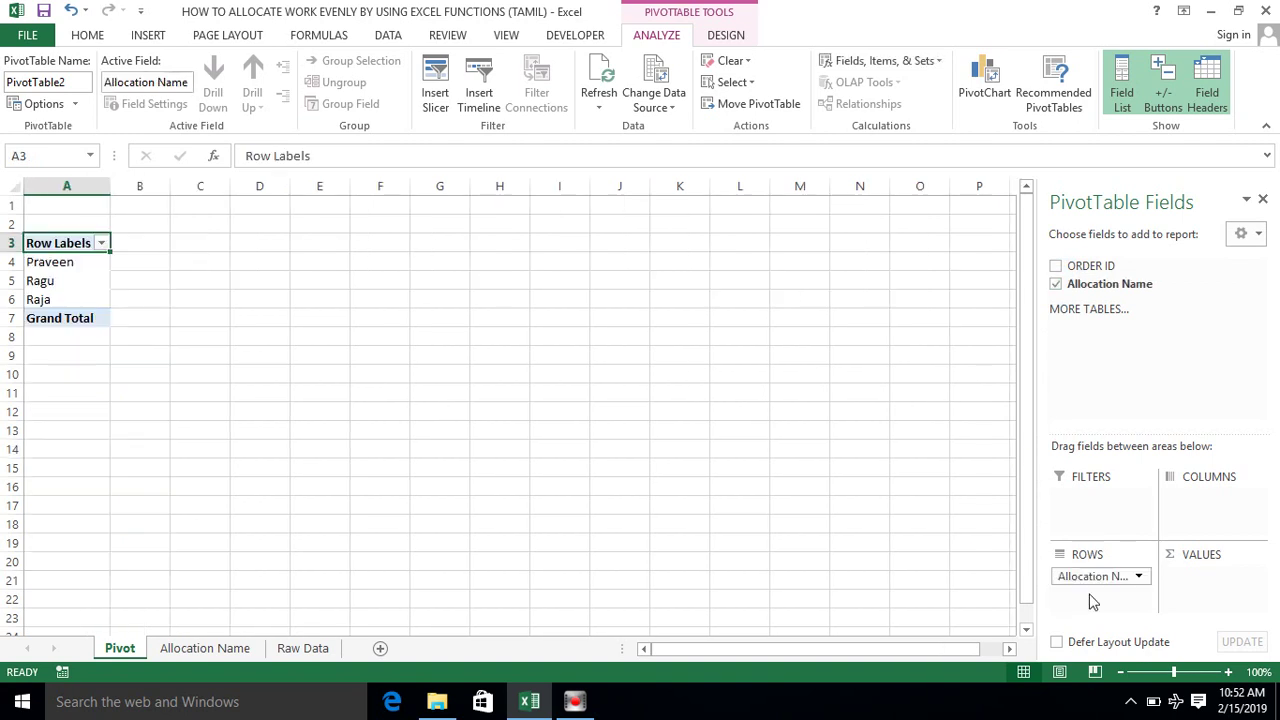
drag(1060, 270, 1212, 612)
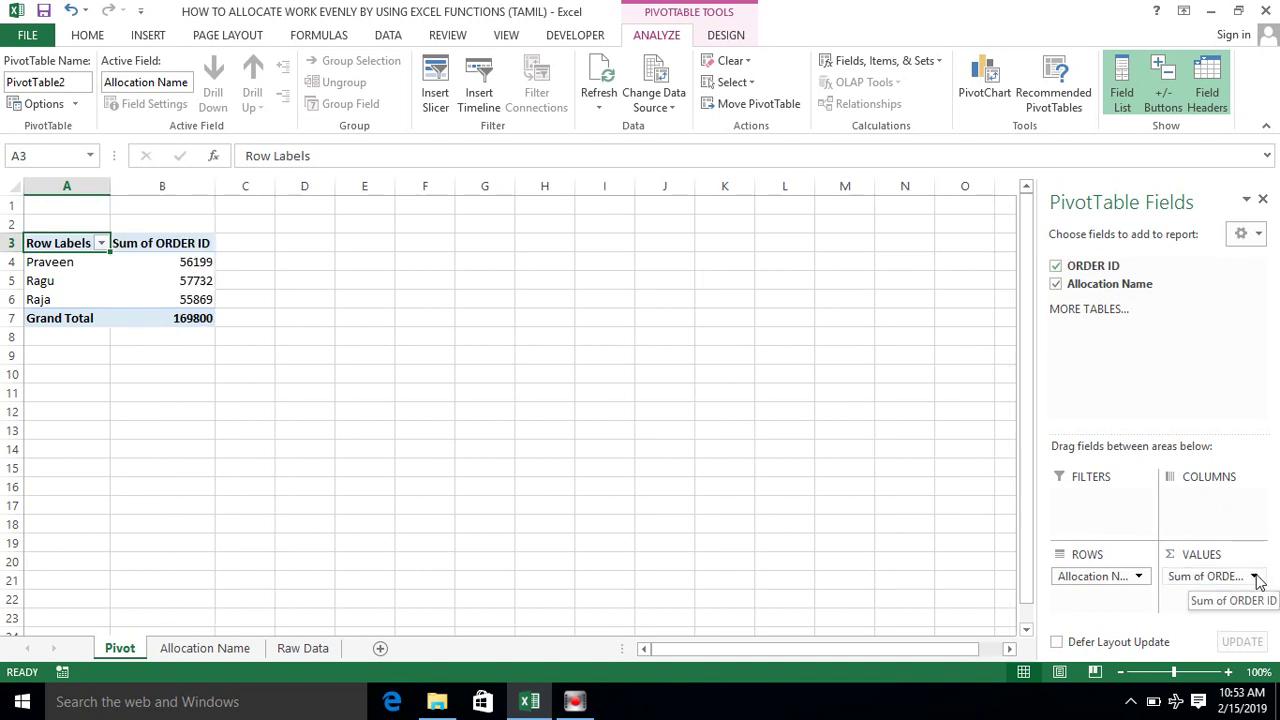
click(1255, 577)
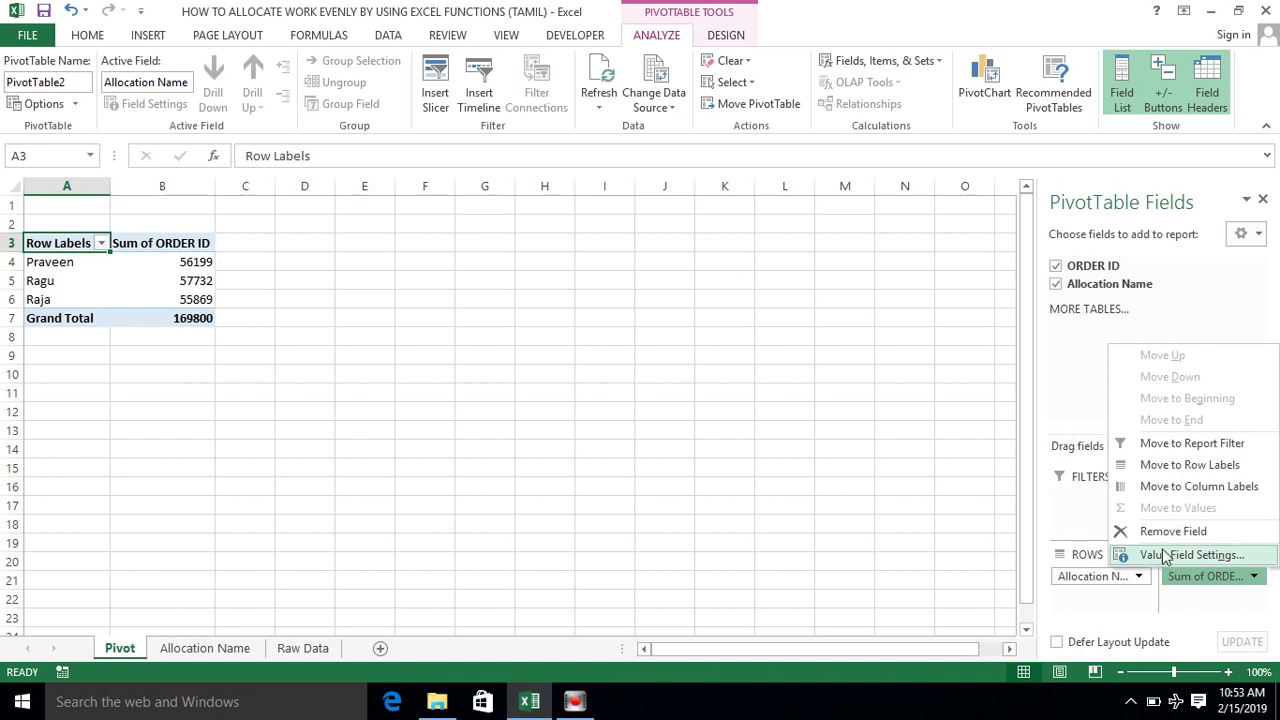
click(1163, 556)
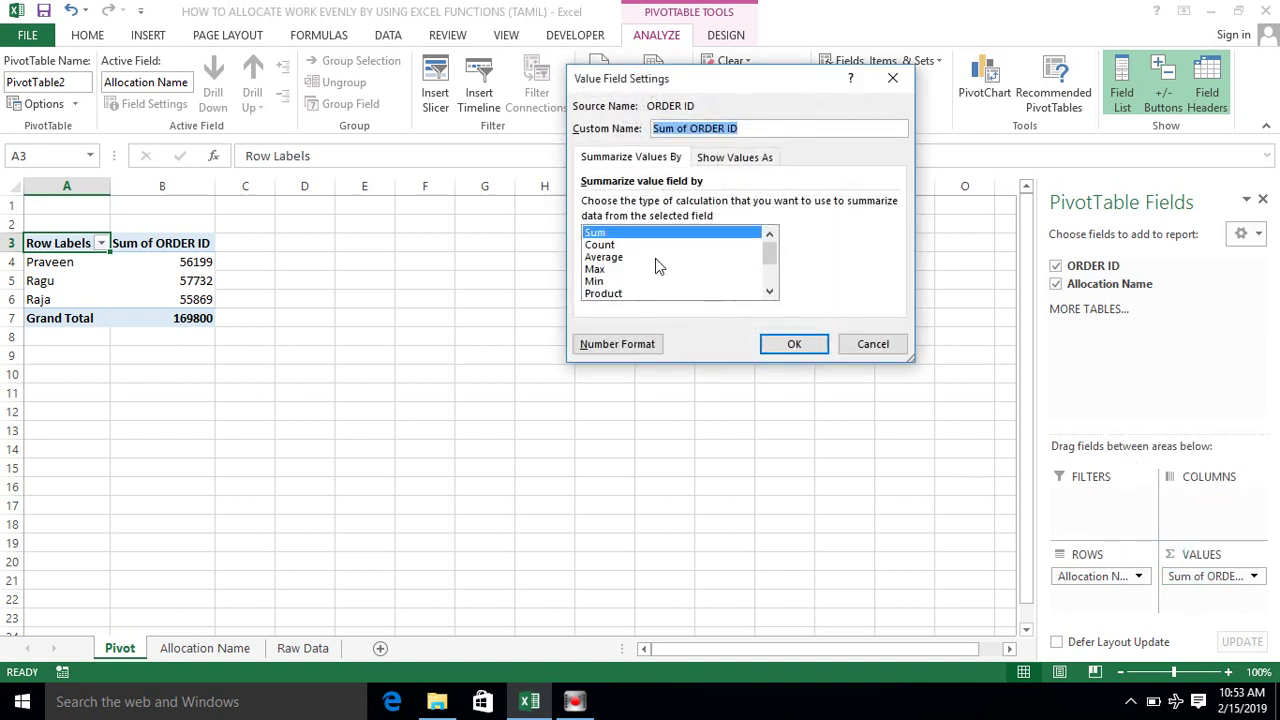
click(594, 245)
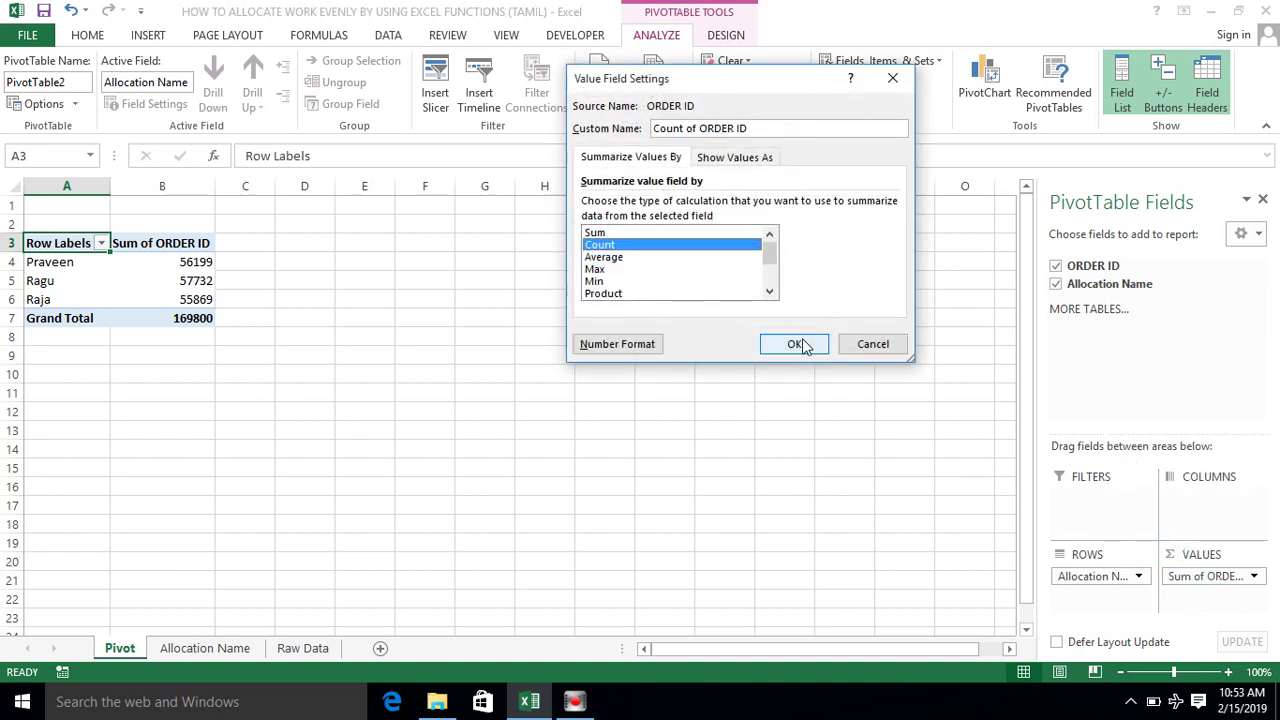
click(802, 340)
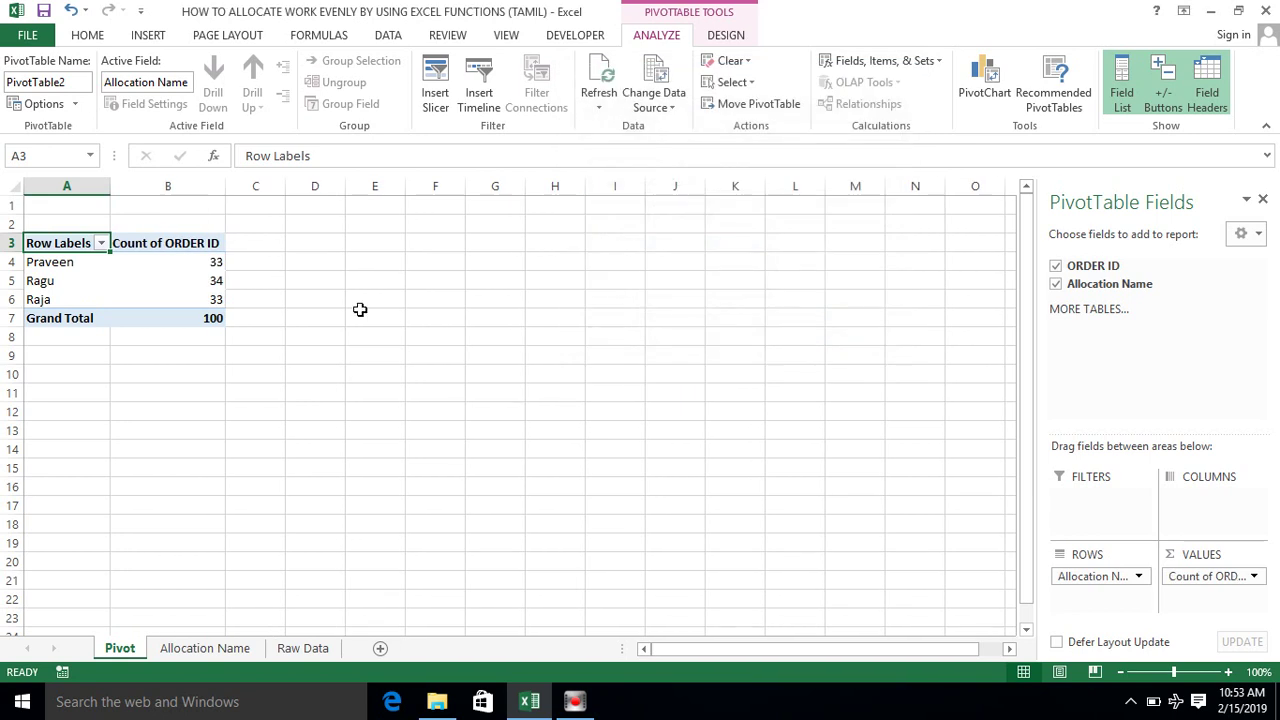
click(167, 260)
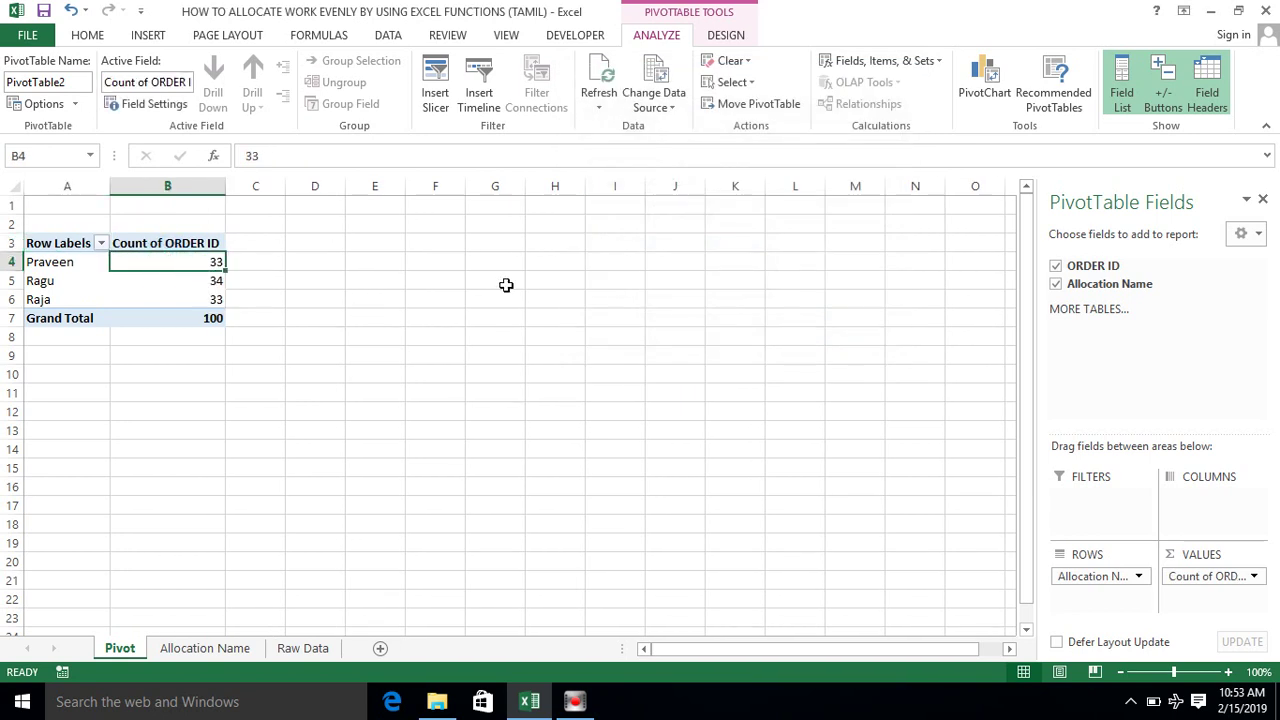
click(199, 302)
mouse_move(199, 302)
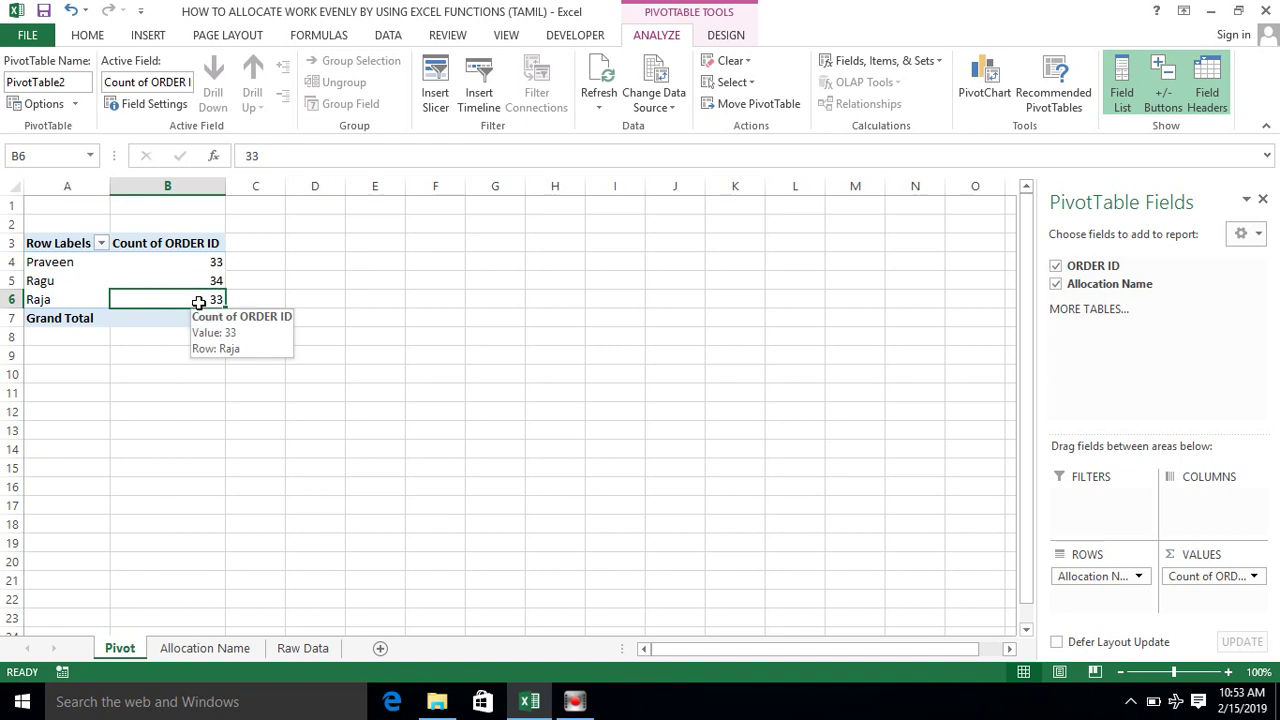
click(358, 275)
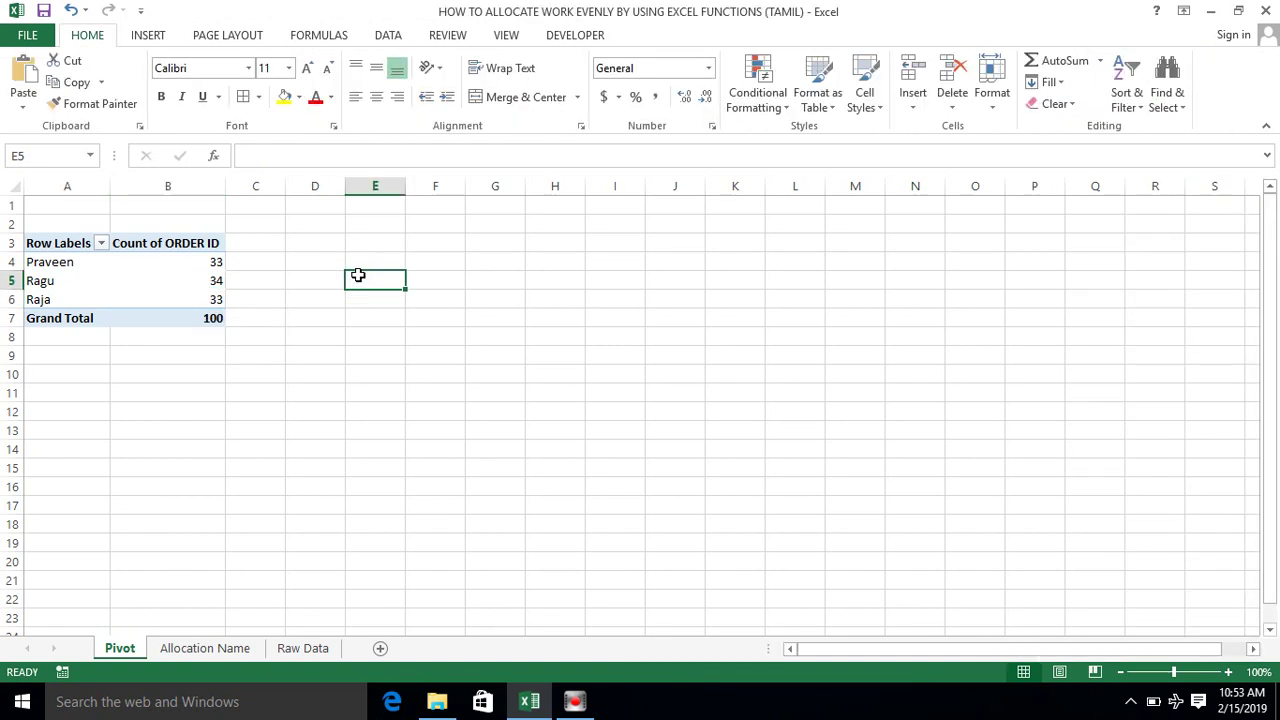
mouse_move(217, 287)
click(213, 287)
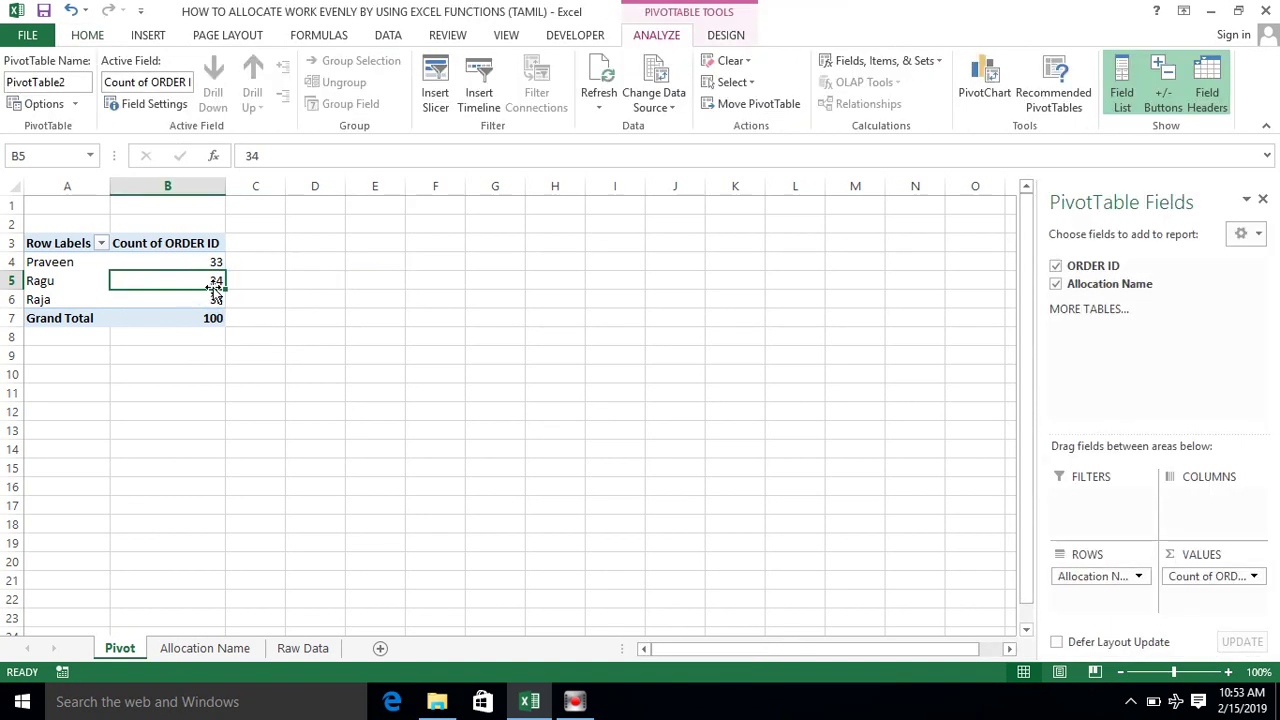
click(1228, 672)
click(1228, 672)
click(1228, 672)
click(1228, 672)
click(1228, 672)
click(1228, 672)
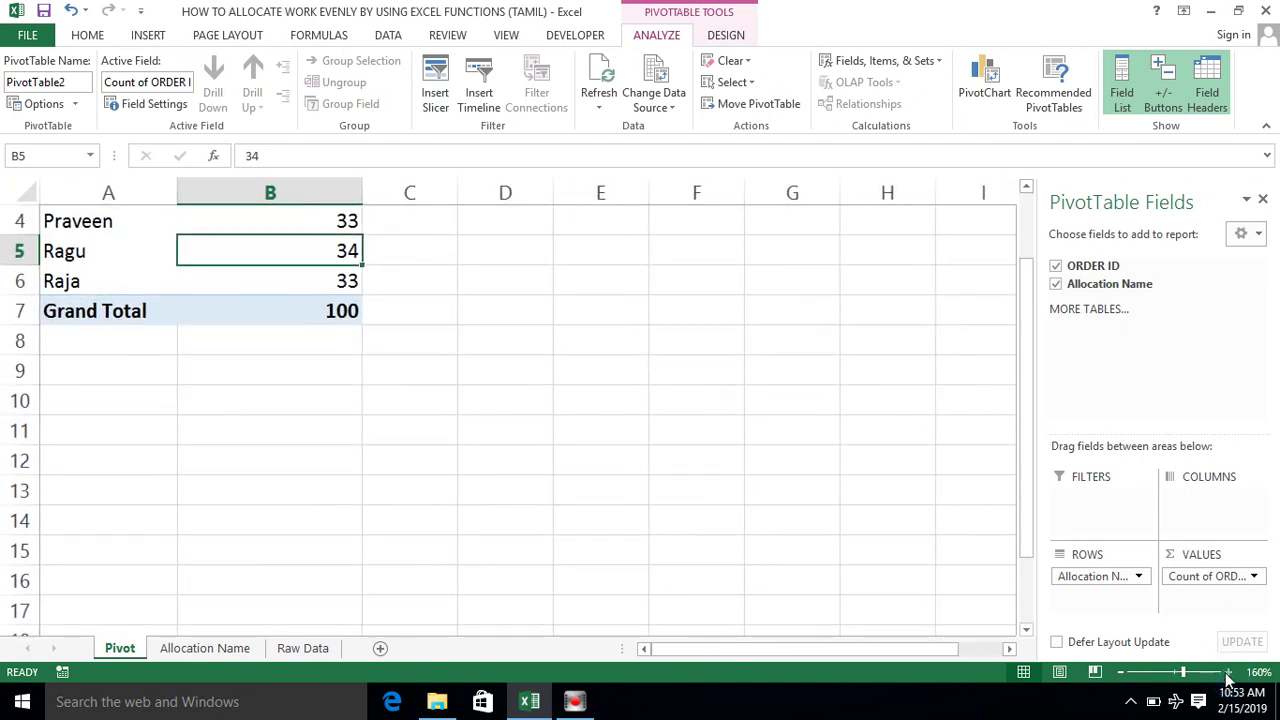
click(779, 541)
key(ctrl+Up)
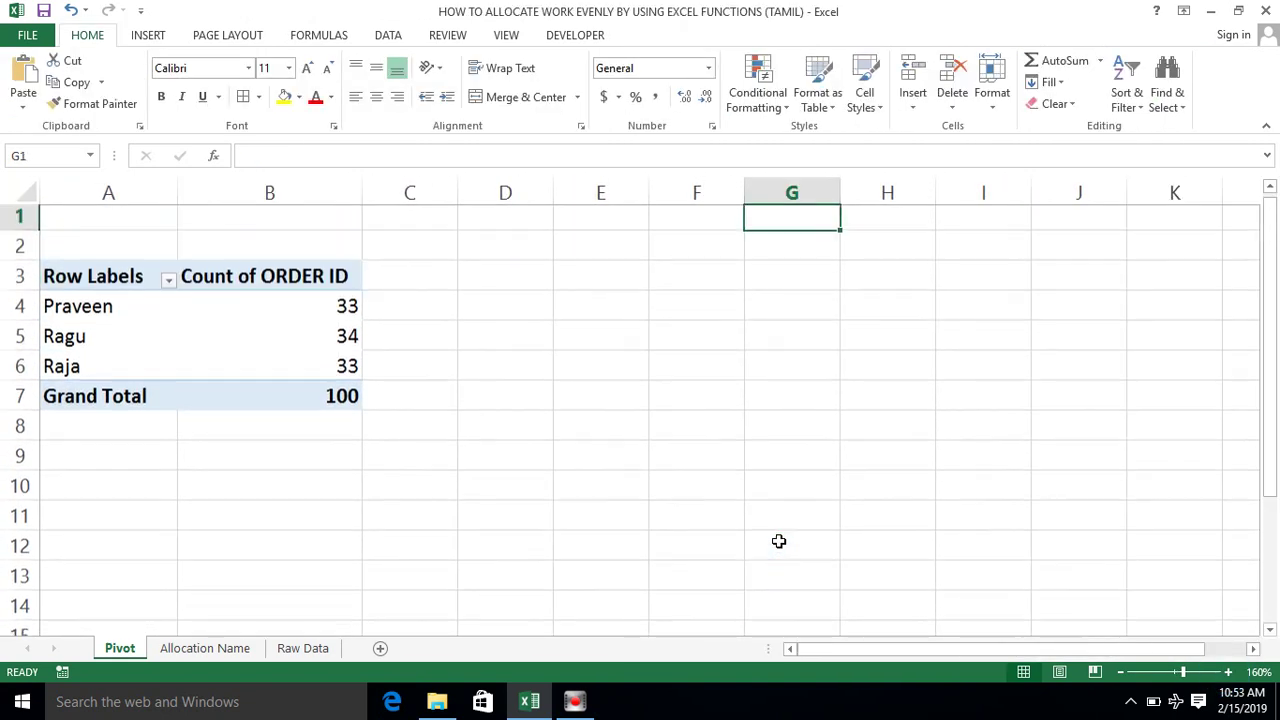
key(Left)
key(Left)
key(Left)
key(Left)
key(Left)
key(Left)
key(Down)
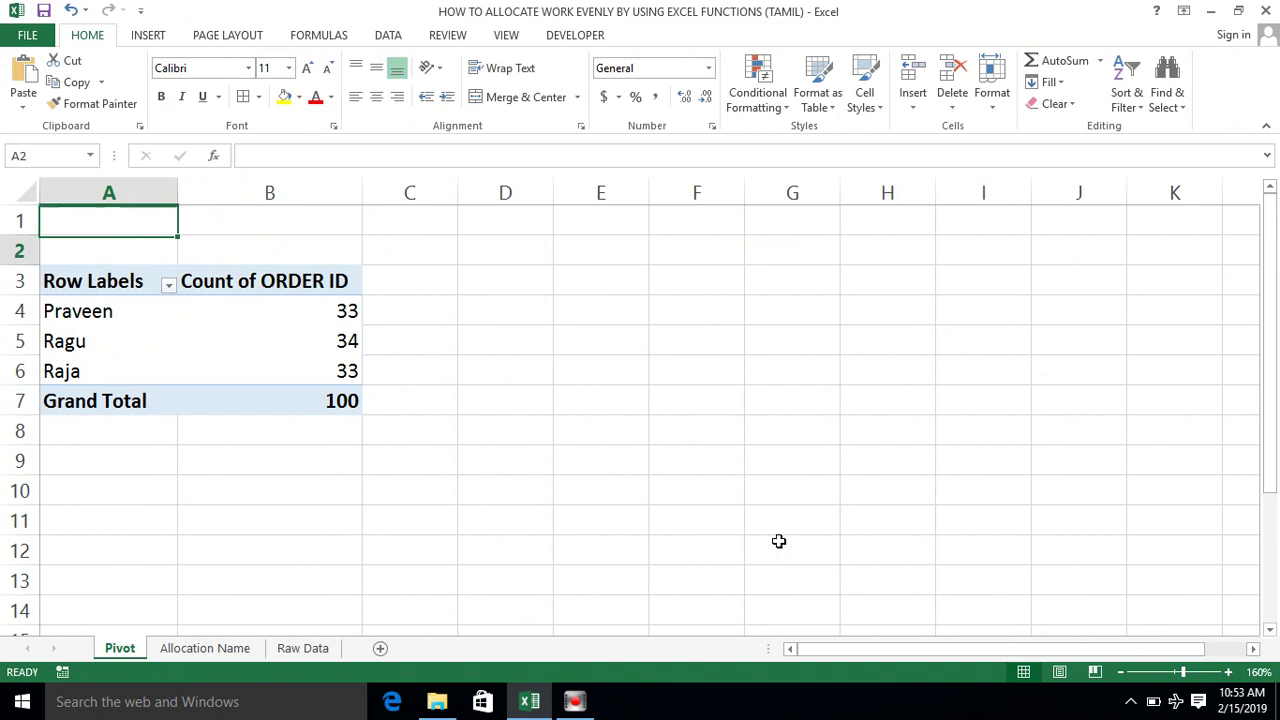
key(Down)
key(Down)
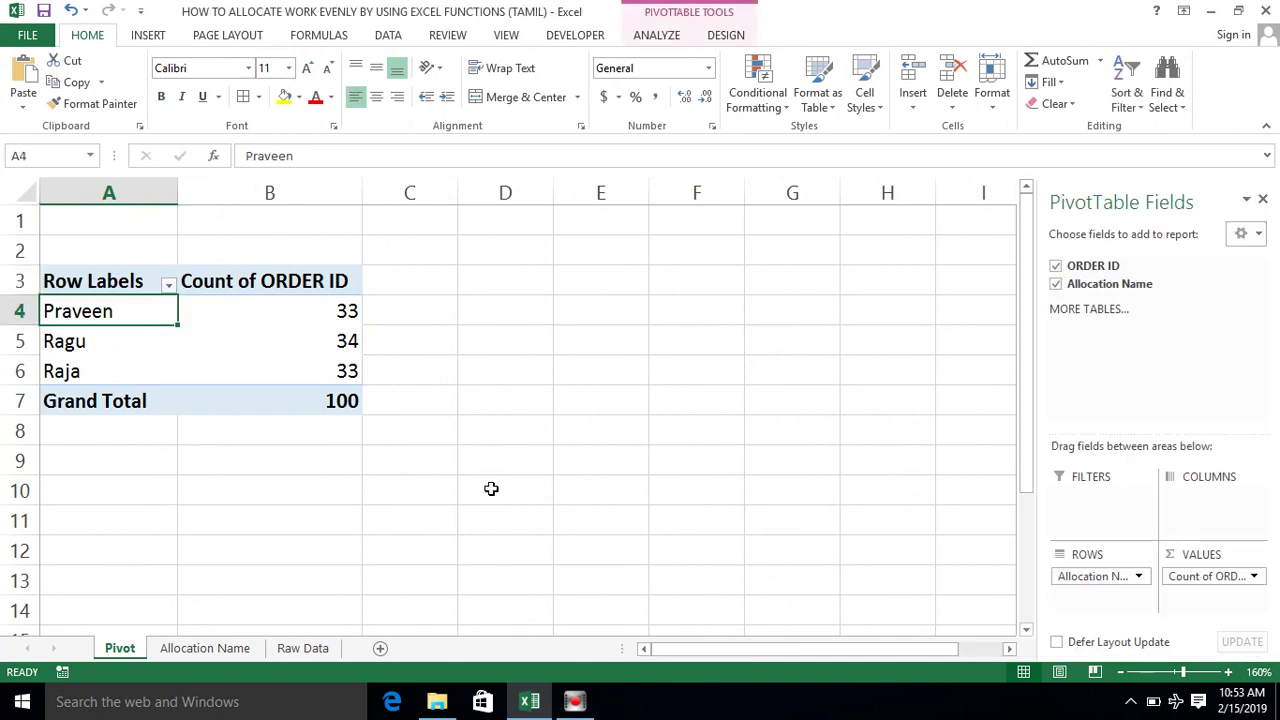
click(326, 310)
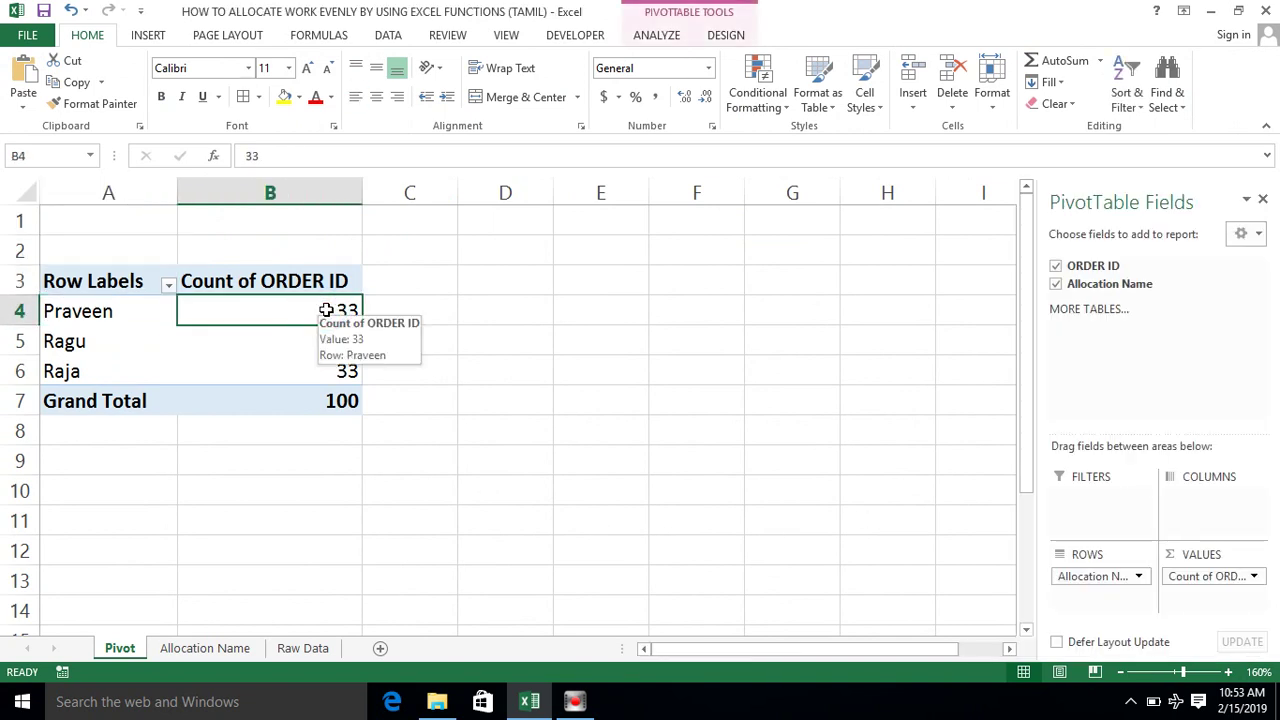
- Add Kannan as the fourth name in the List Of Names on the Allocation Name sheet
click(181, 652)
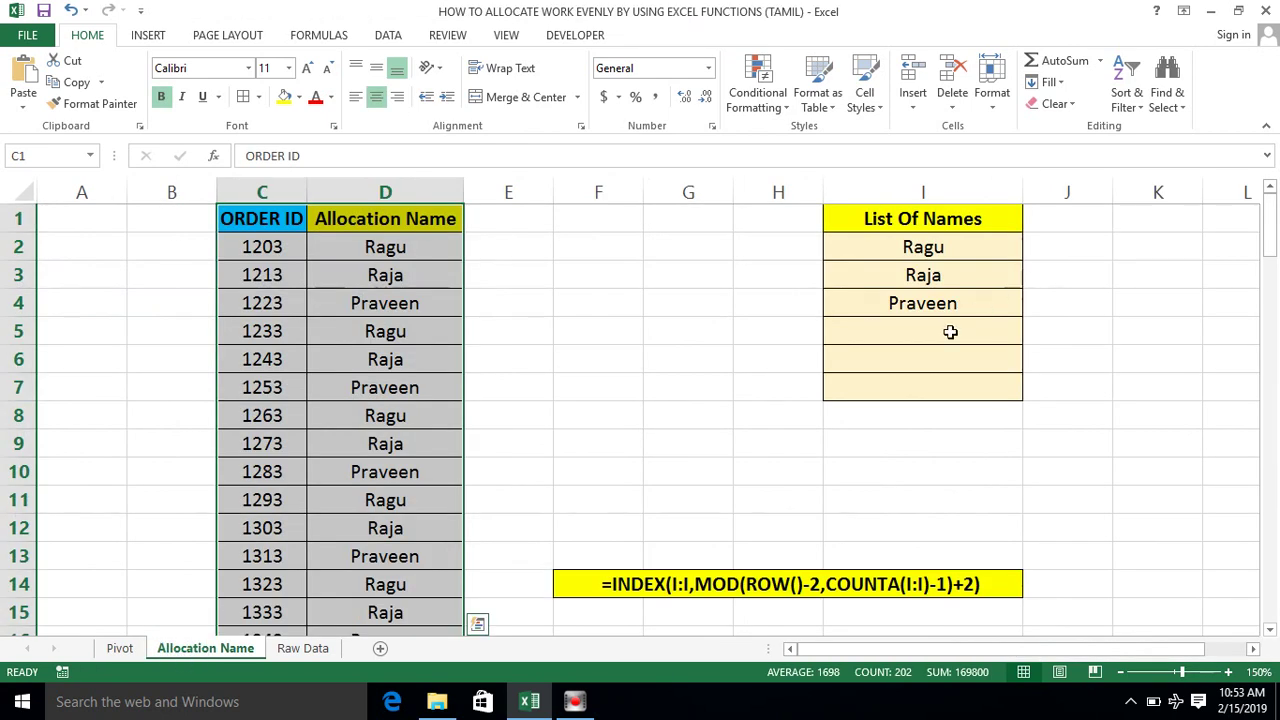
click(940, 335)
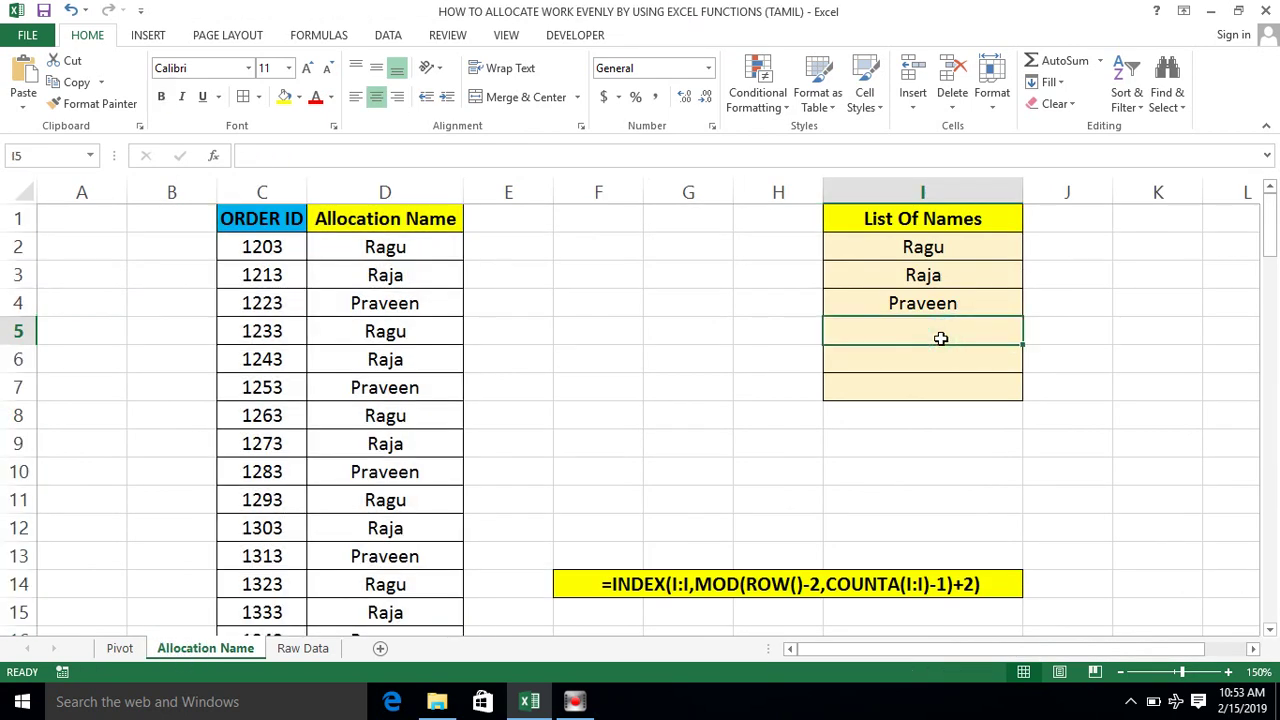
text(Kannan)
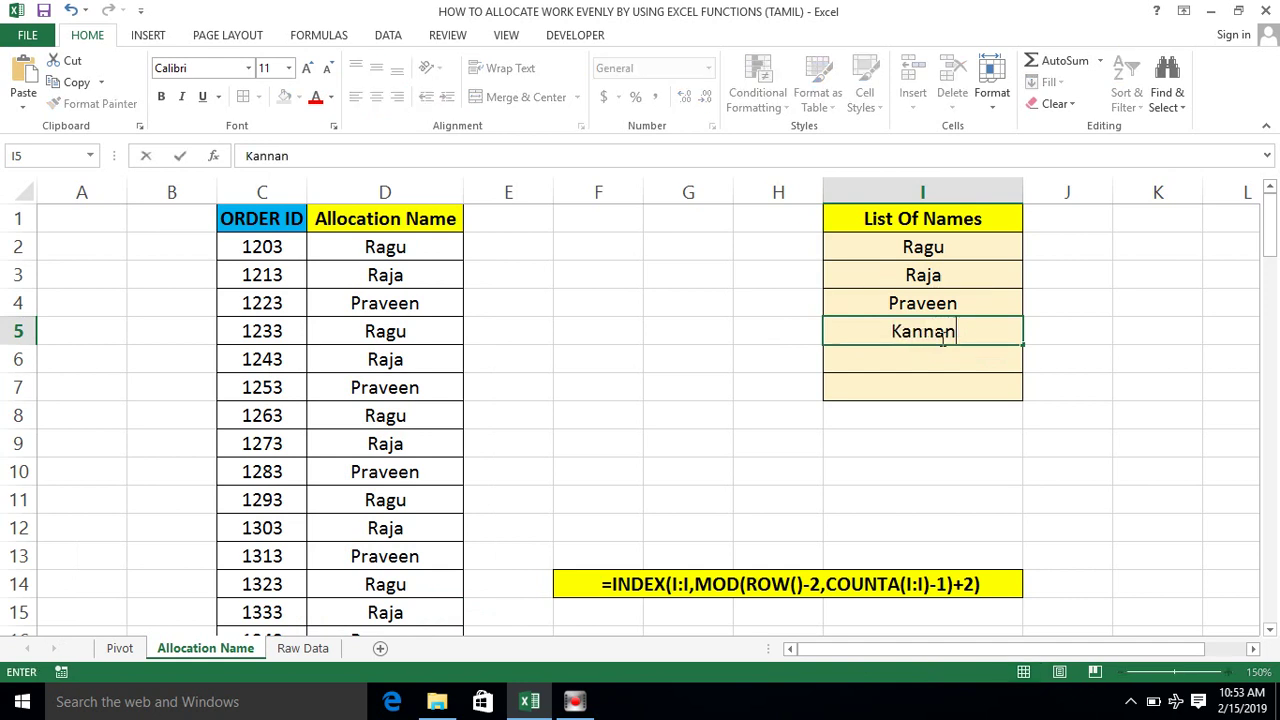
key(Return)
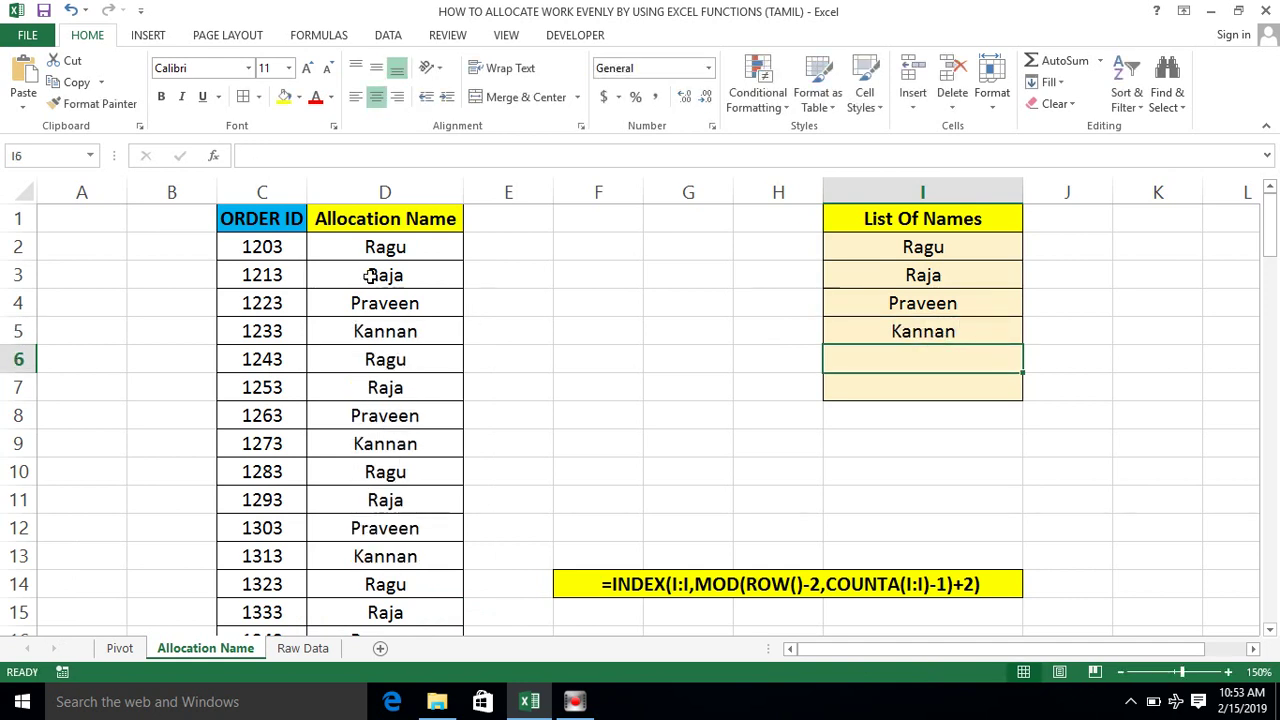
click(370, 278)
- Refresh the pivot on the Pivot sheet to show 25 orders per name
click(119, 648)
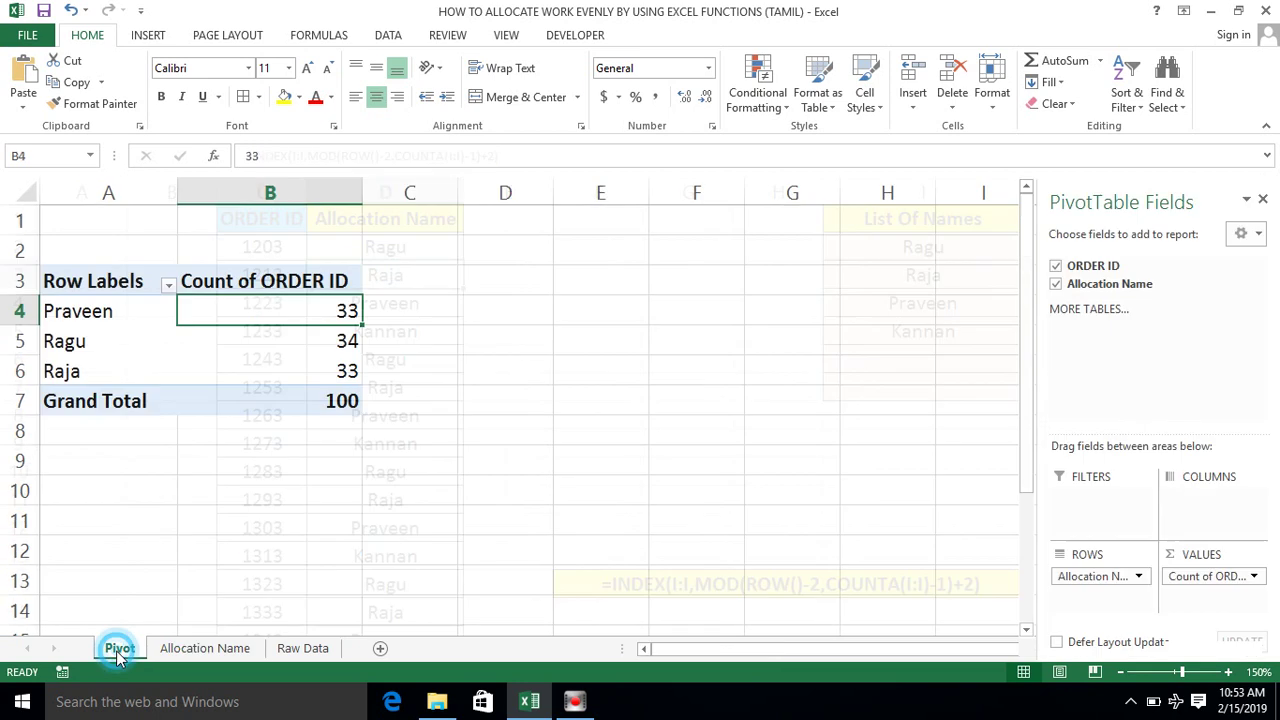
right_click(218, 350)
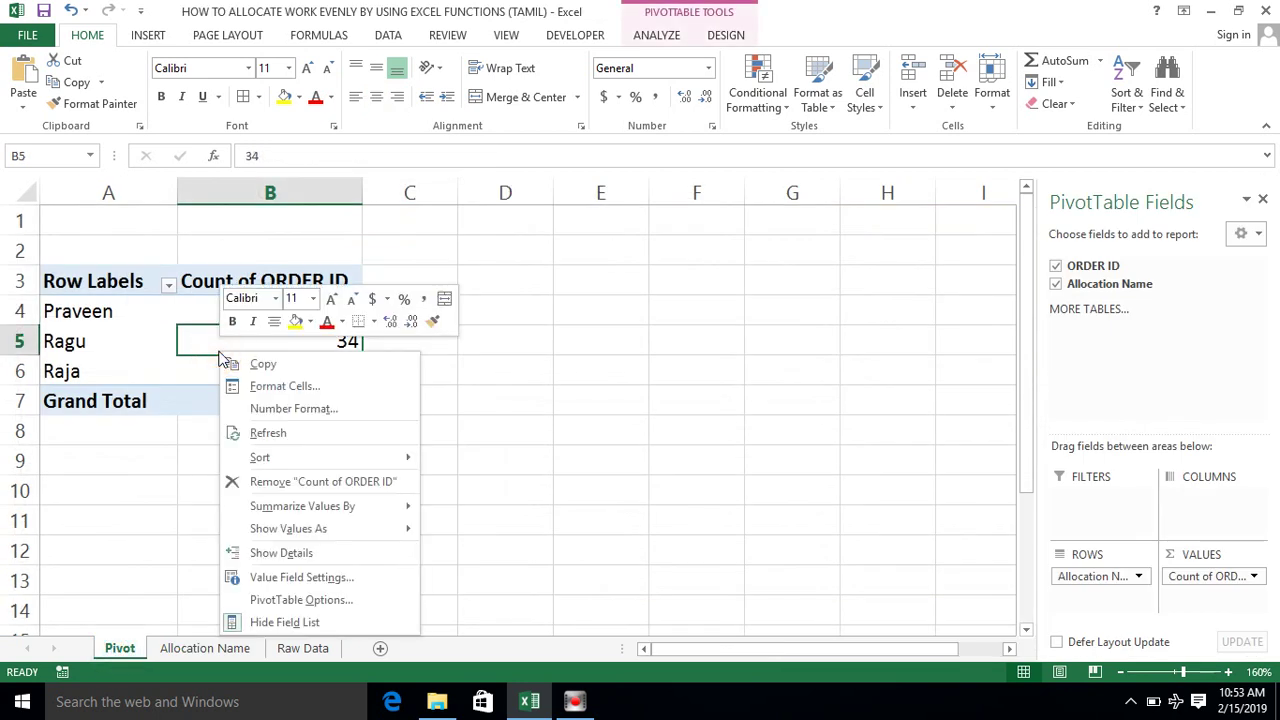
click(263, 428)
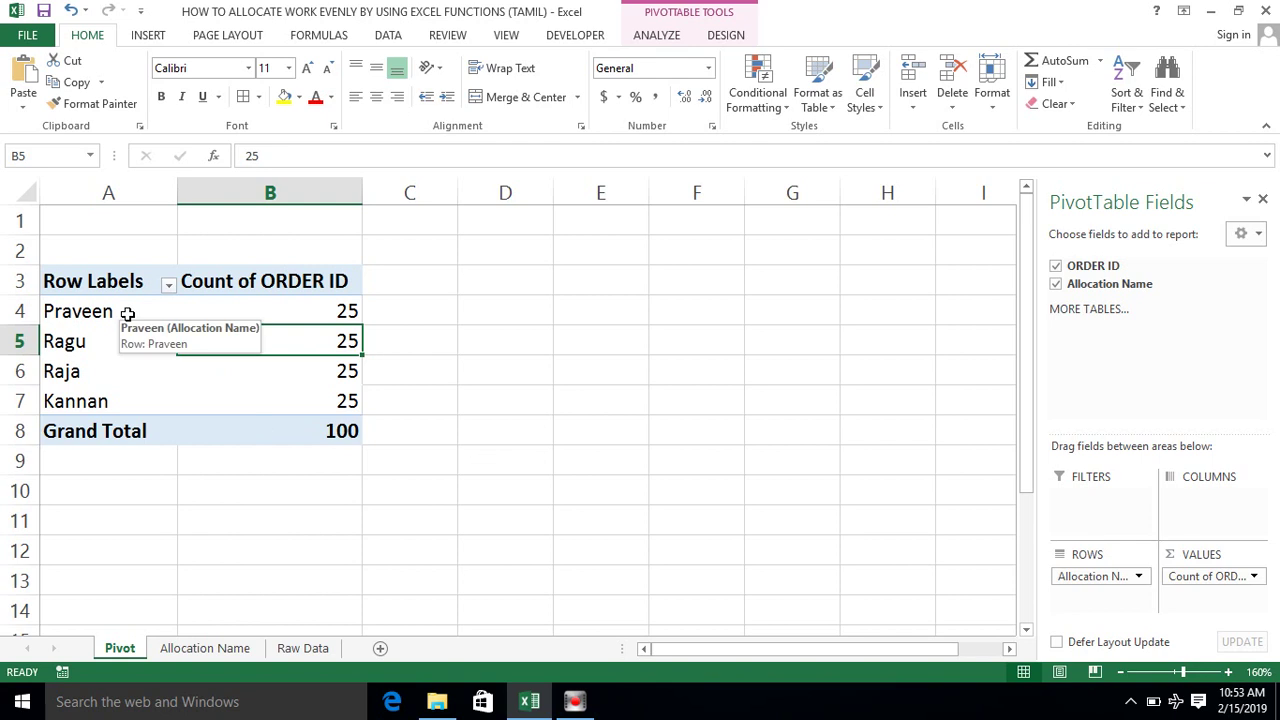
- Enter Ram and Babu below Kannan in the names list, then select the full six-name list
click(175, 655)
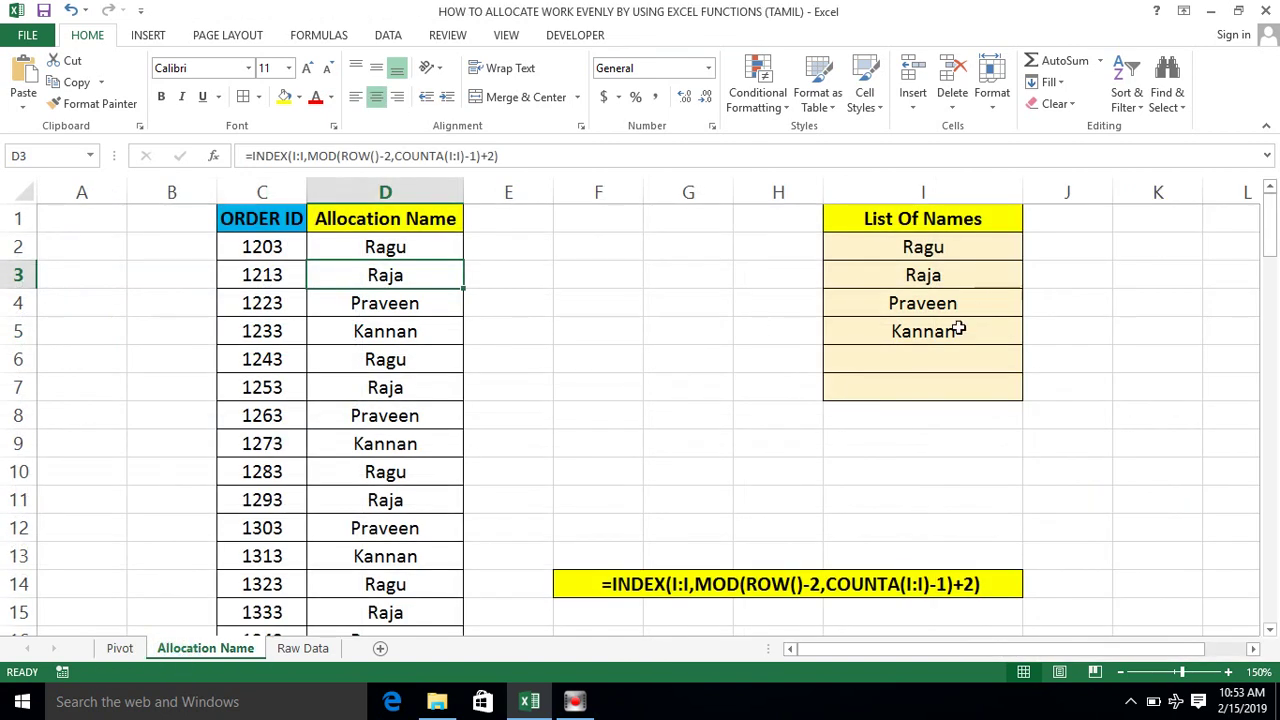
text(Ram)
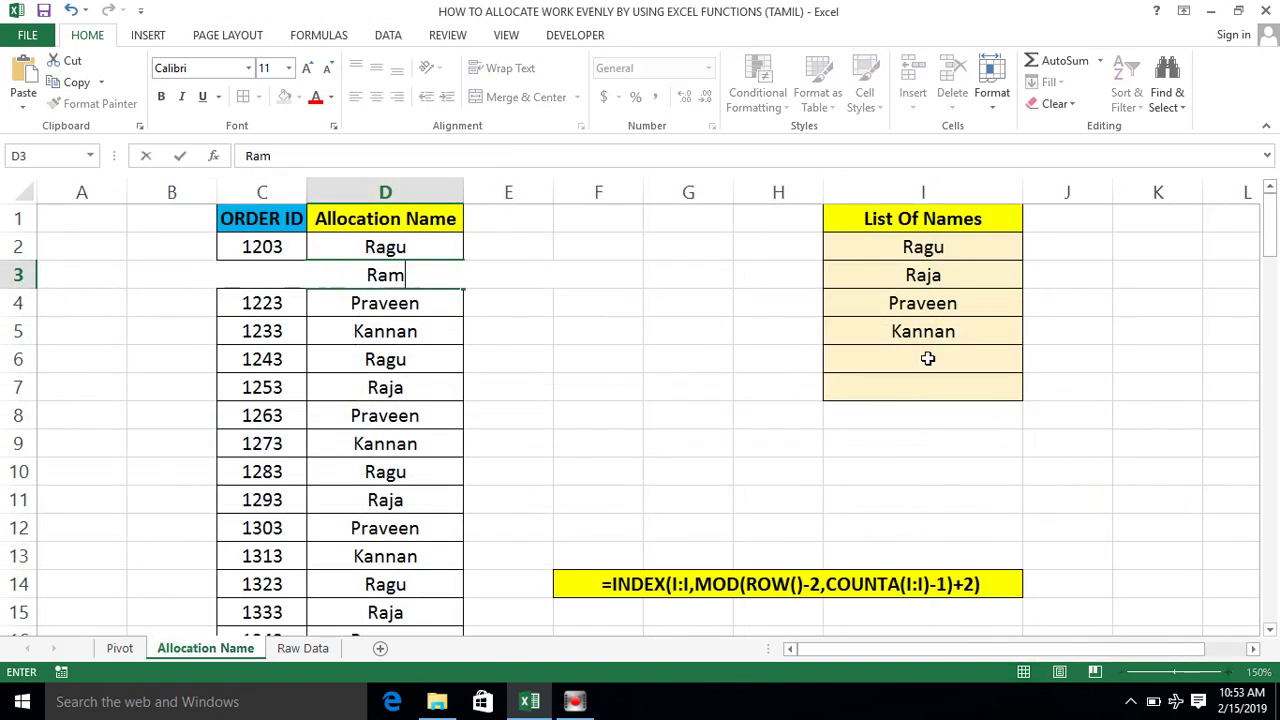
key(Escape)
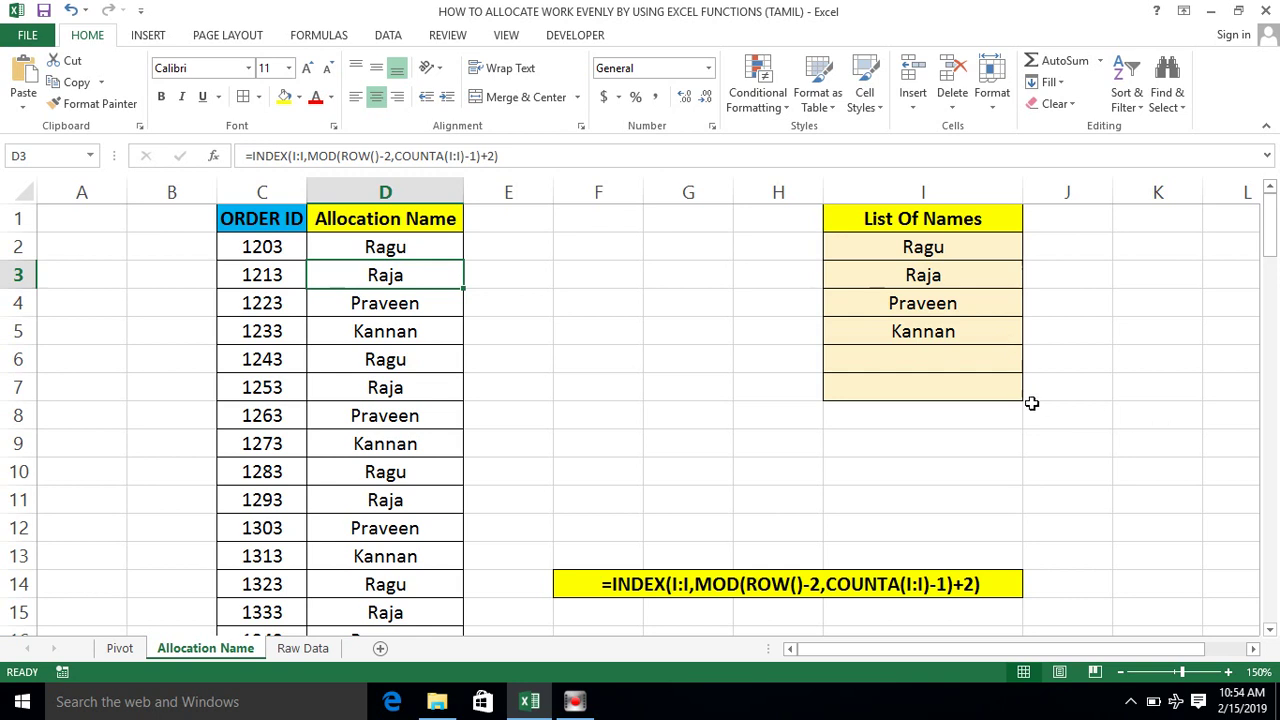
click(956, 358)
text(Ram)
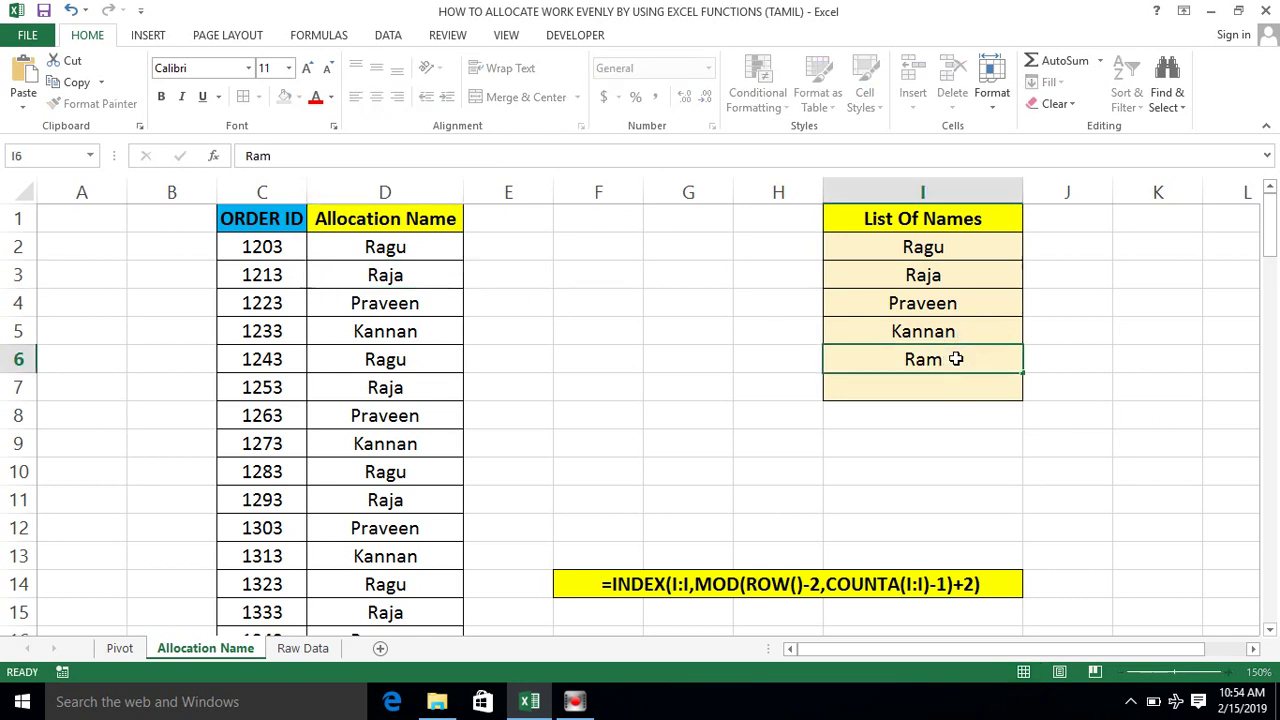
key(Return)
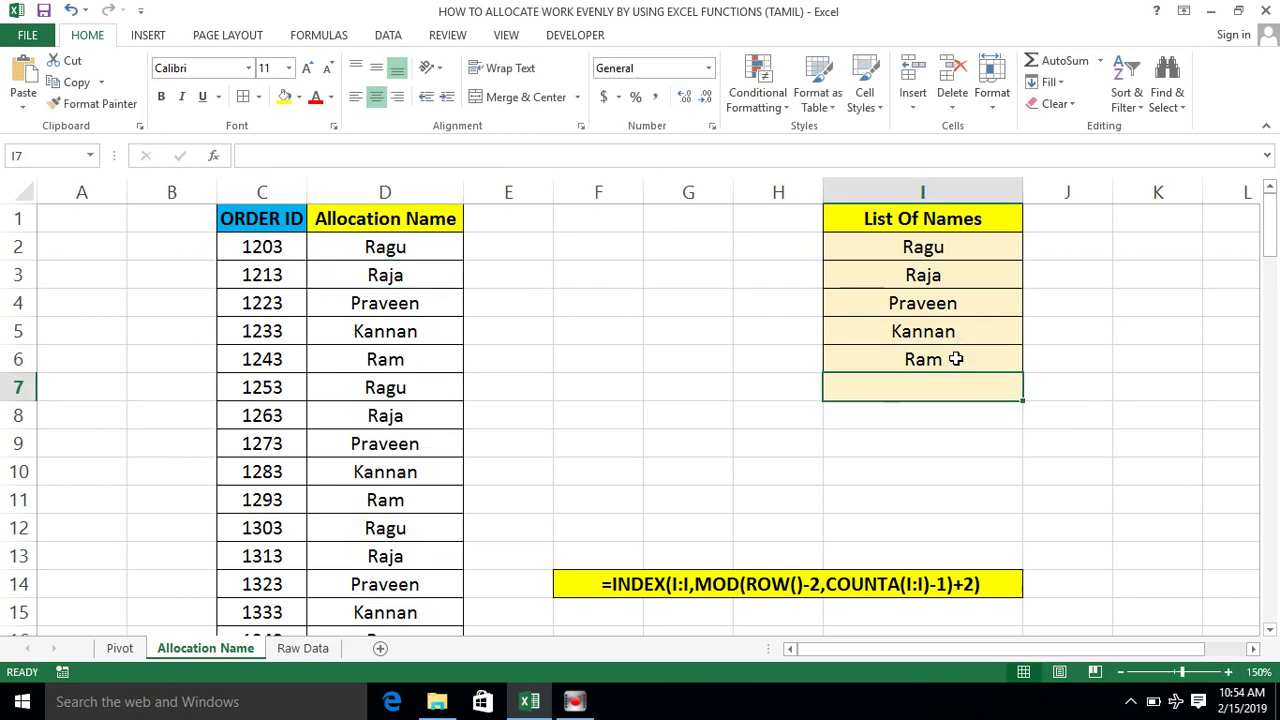
text(Babu)
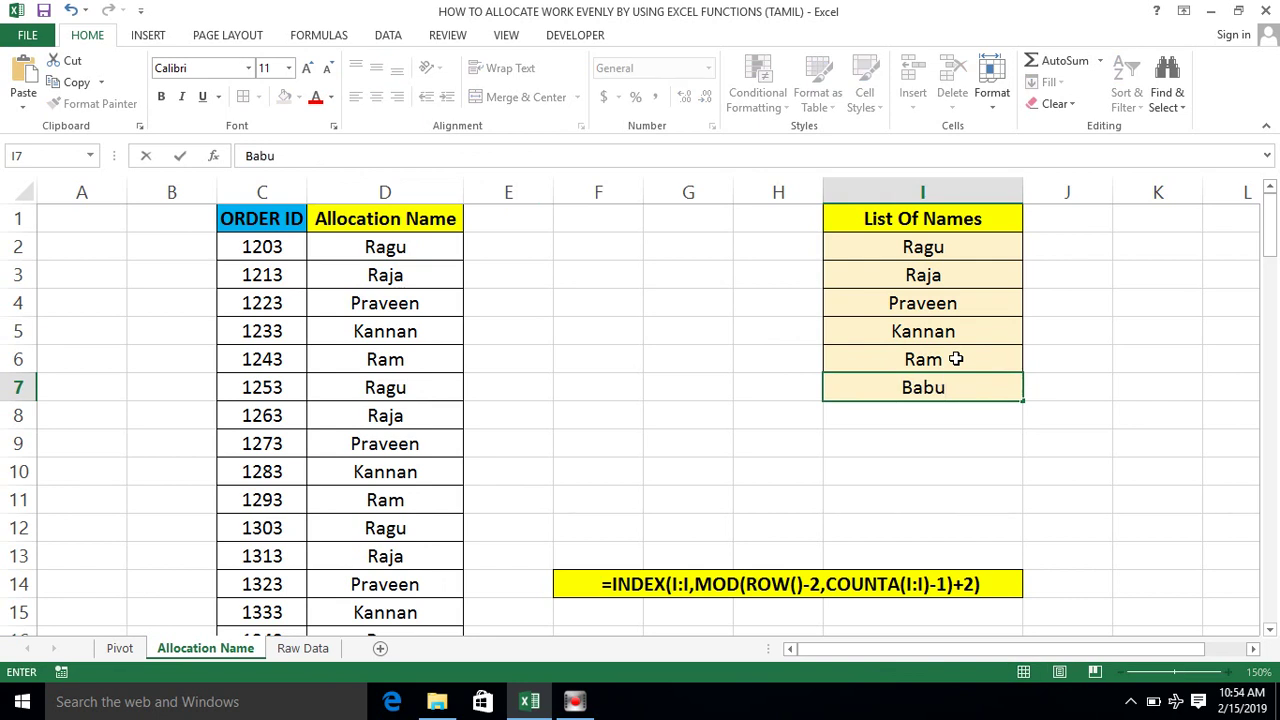
key(Return)
click(942, 248)
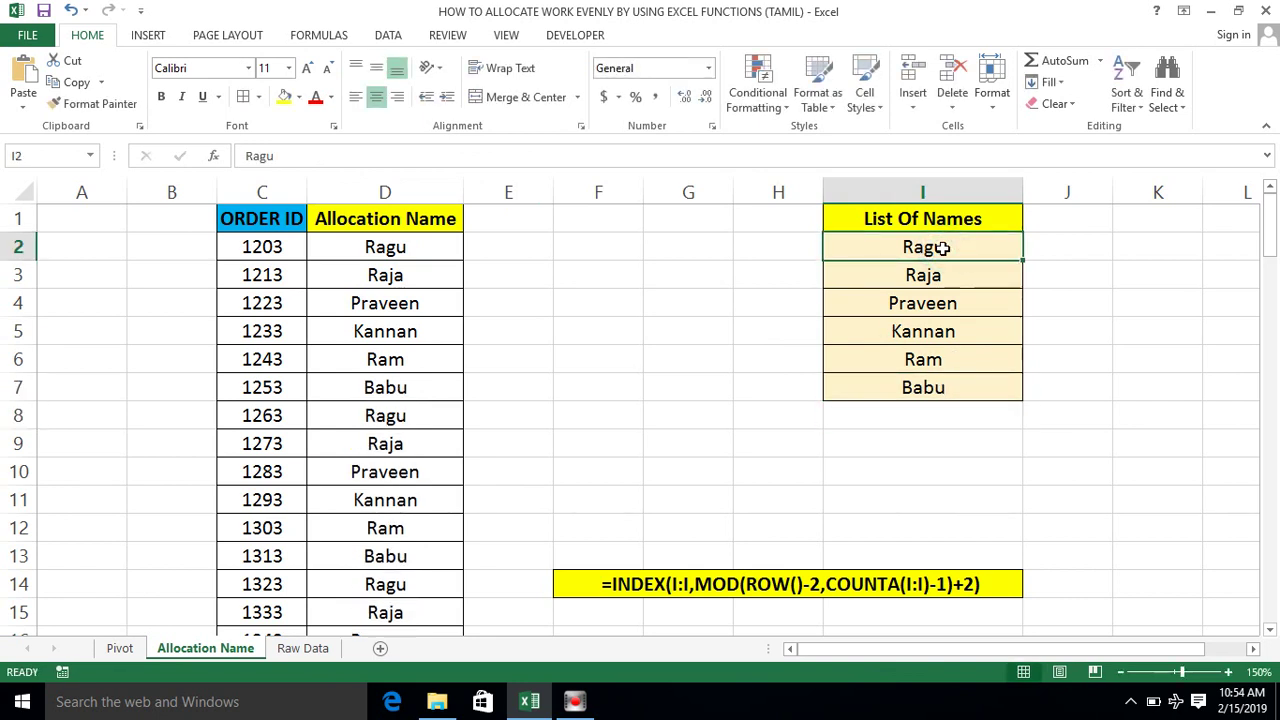
key(ctrl+shift+Down)
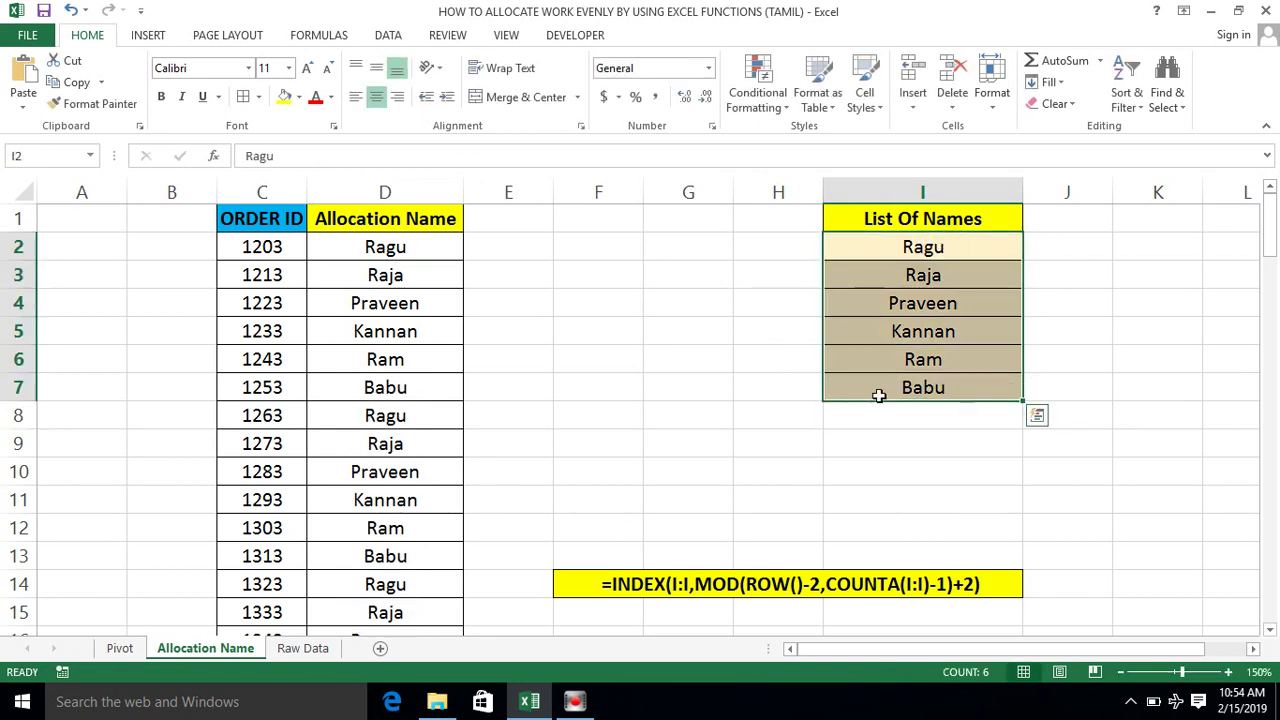
- Refresh the pivot and select the first four names' counts of 17
click(120, 648)
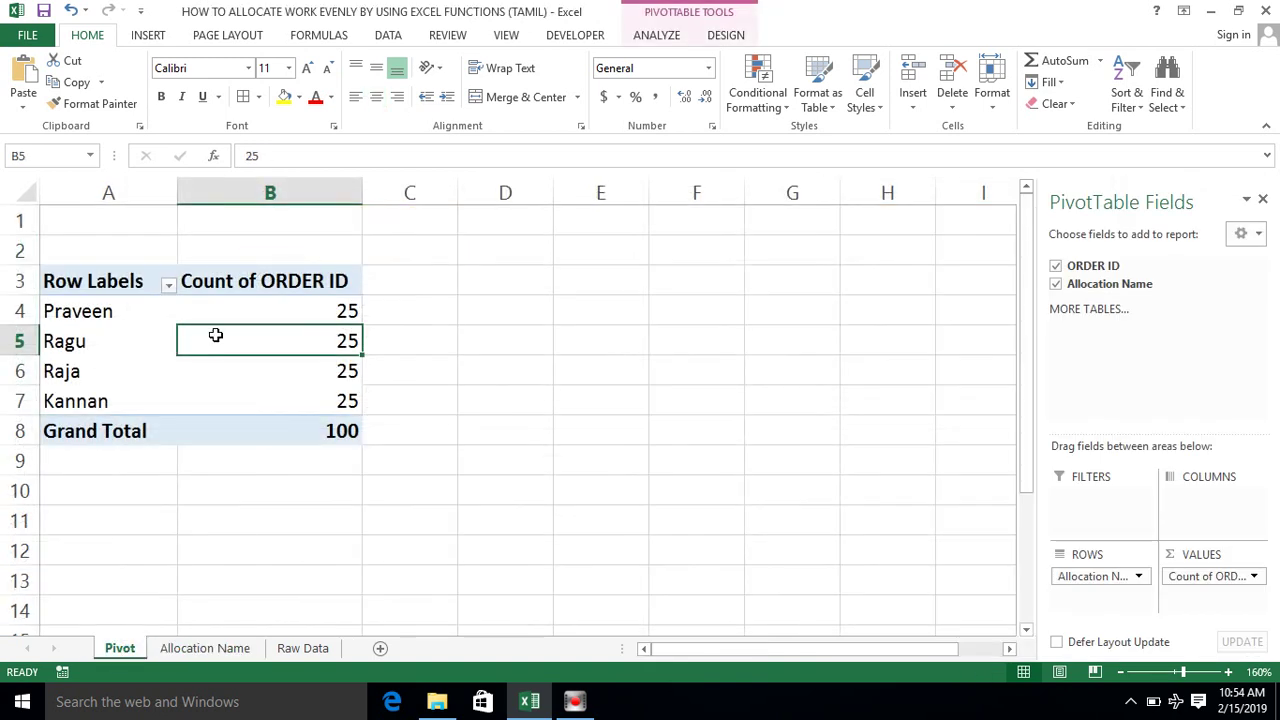
right_click(133, 301)
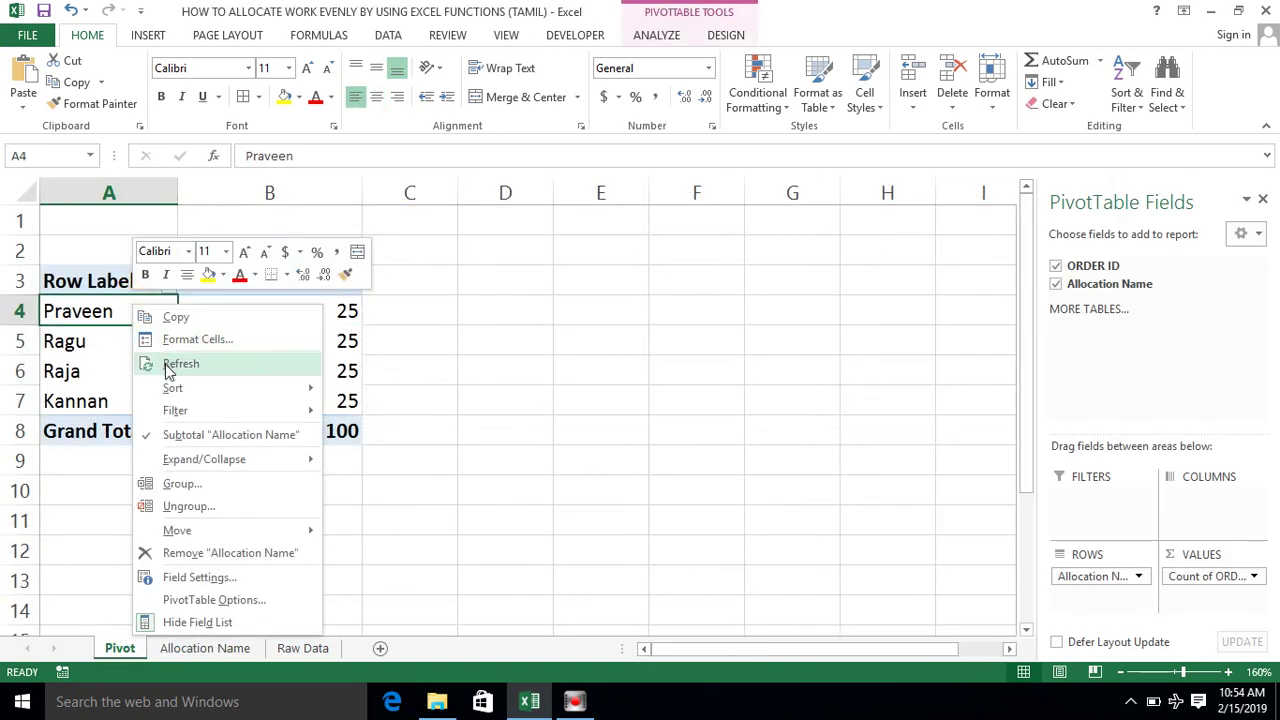
click(165, 361)
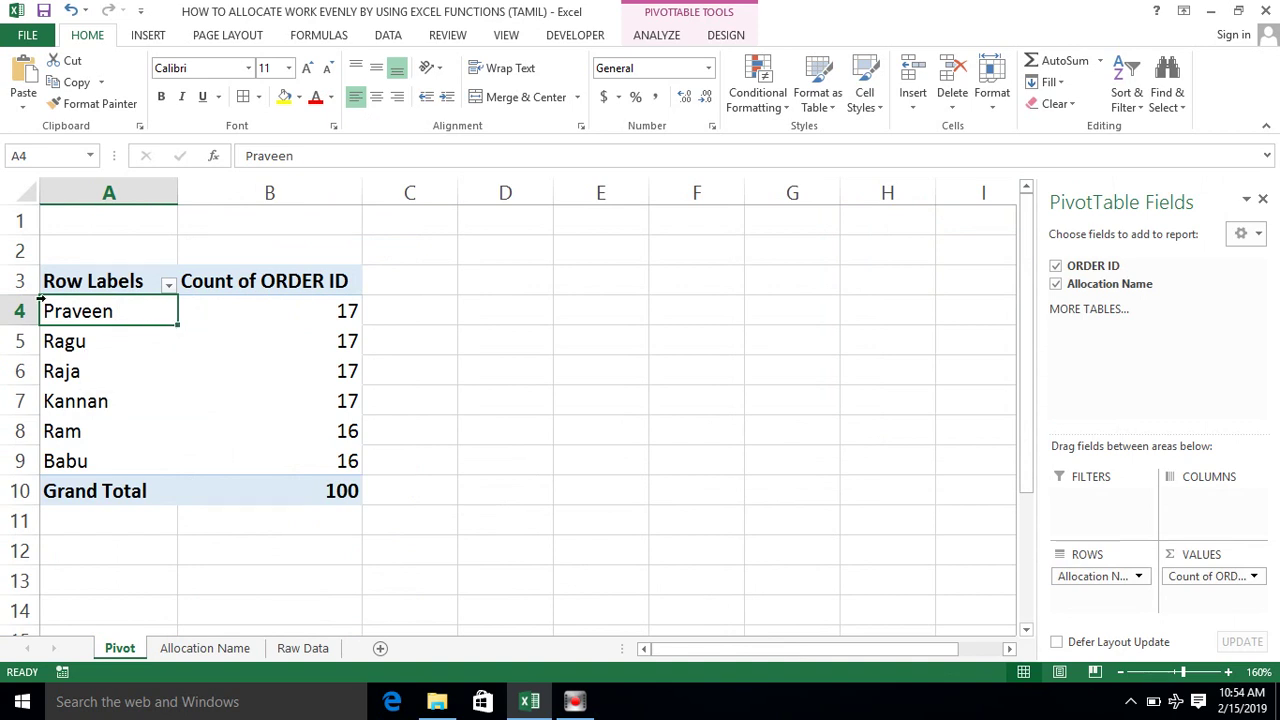
key(Right)
key(shift+Down)
key(shift+Down)
key(shift+Down)
key(shift+Left)
key(shift+Right)
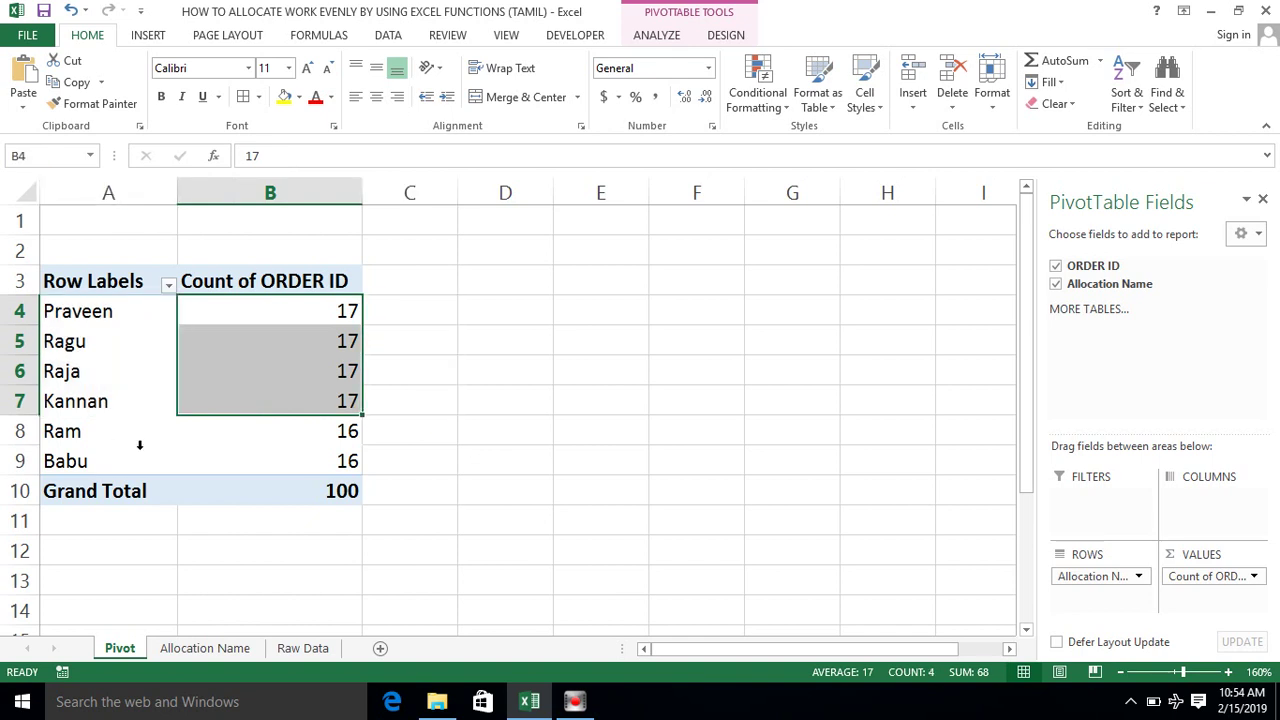
- Compare Ram's and Babu's counts of 16 with the four counts of 17, then deselect
click(82, 440)
click(251, 430)
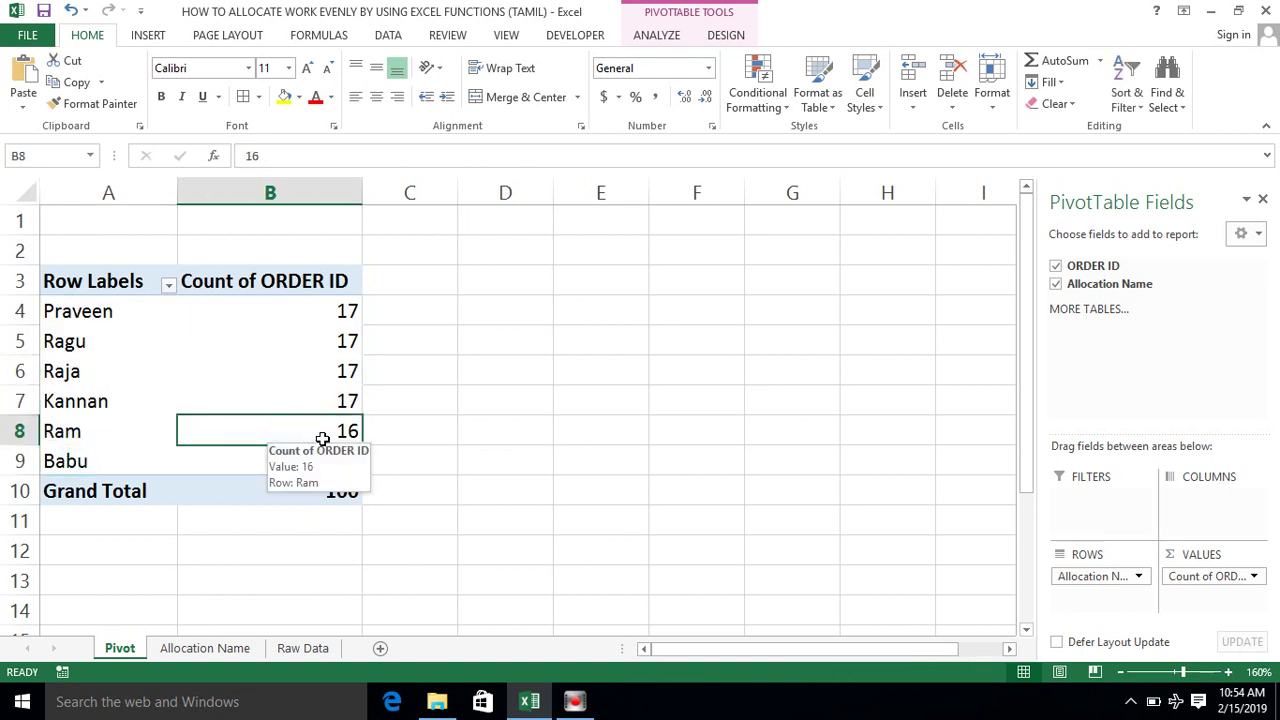
click(410, 428)
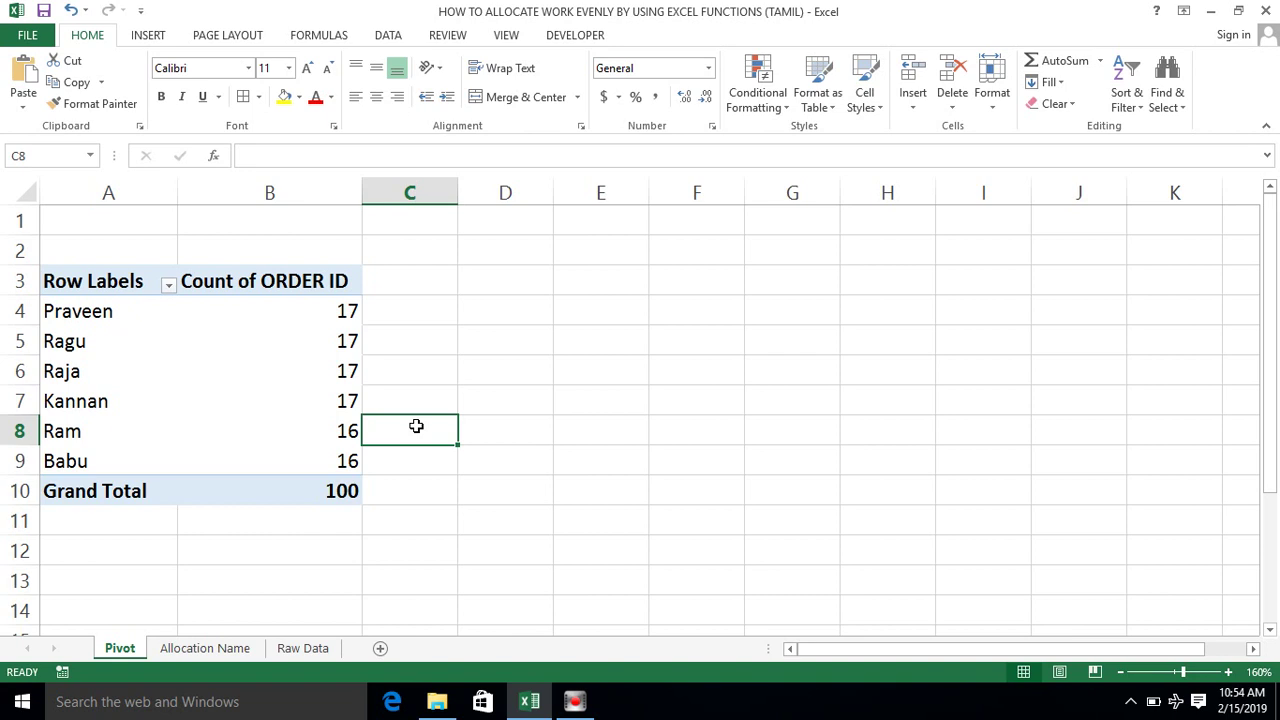
click(334, 308)
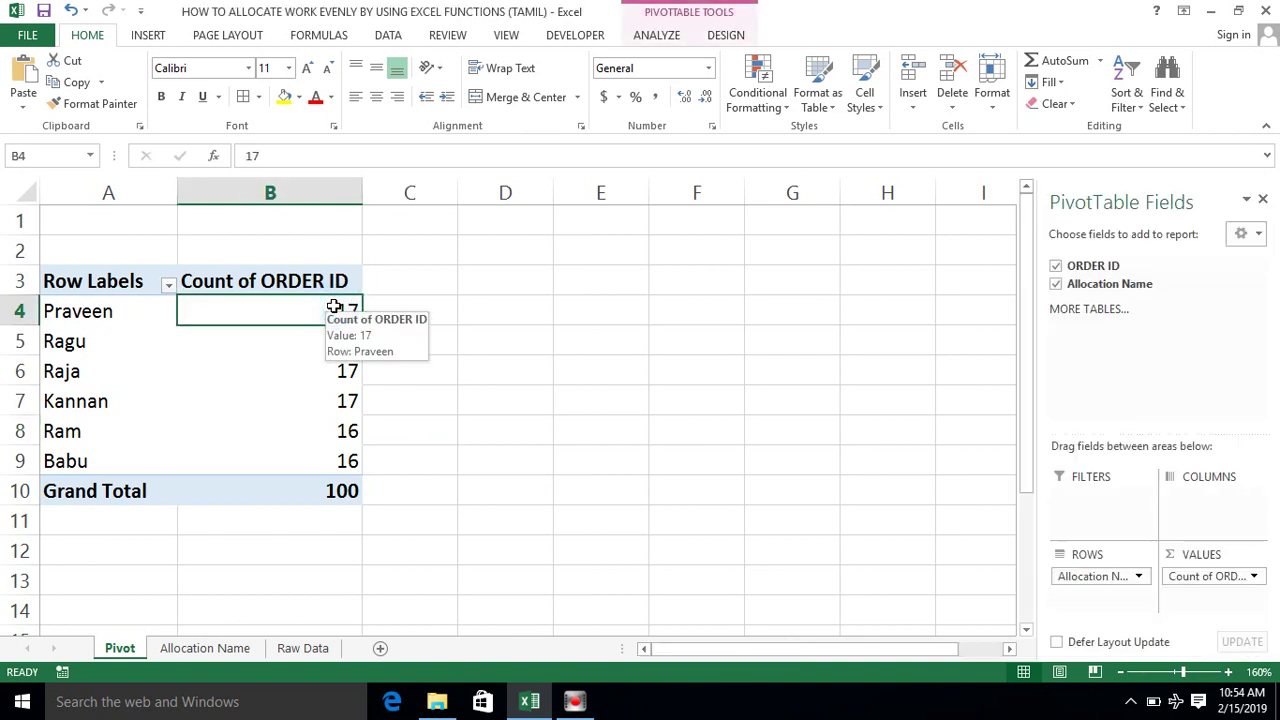
key(shift+Down)
key(shift+Down)
key(shift+Down)
key(shift+Down)
key(shift+Up)
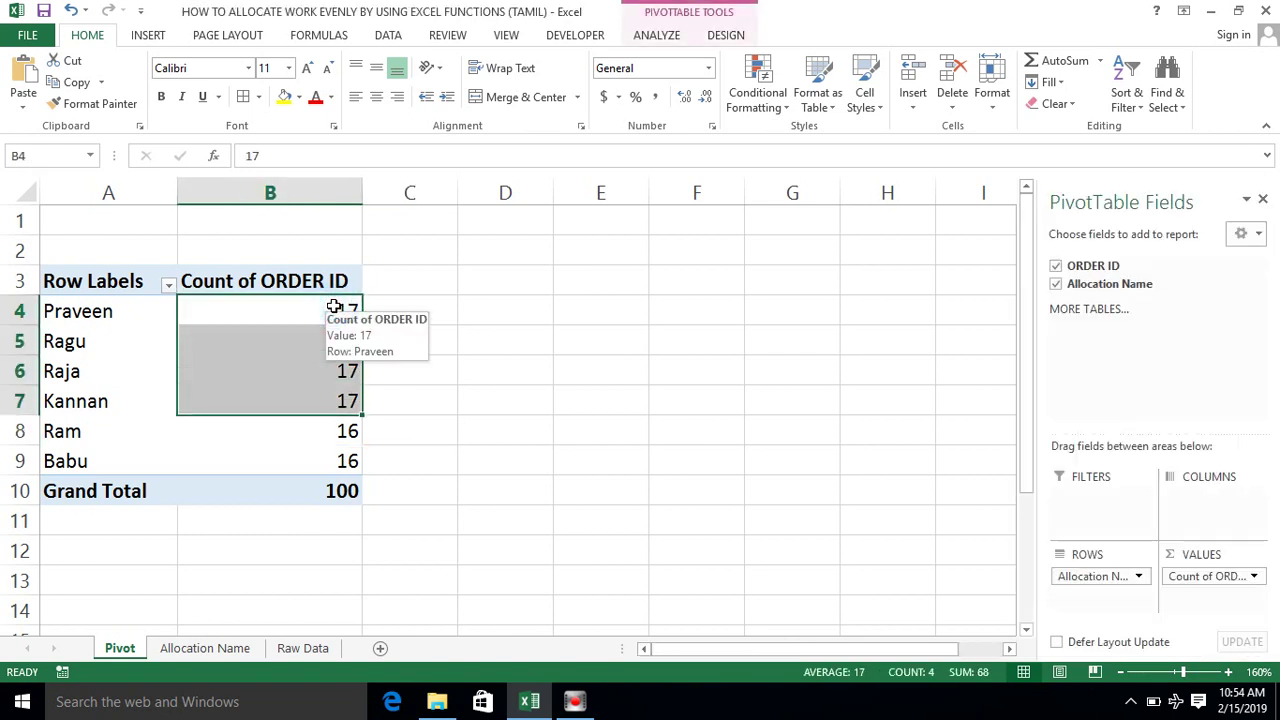
key(Down)
key(Down)
key(Down)
key(Up)
key(Up)
key(shift+Down)
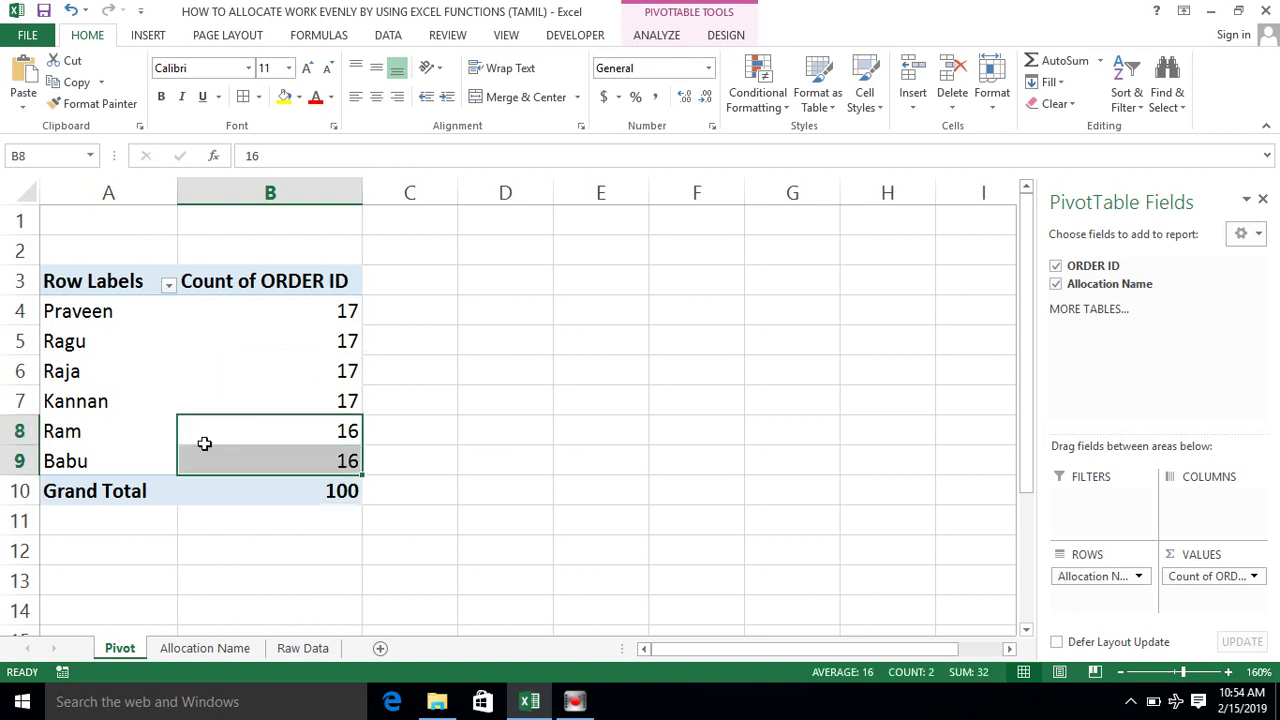
click(188, 614)
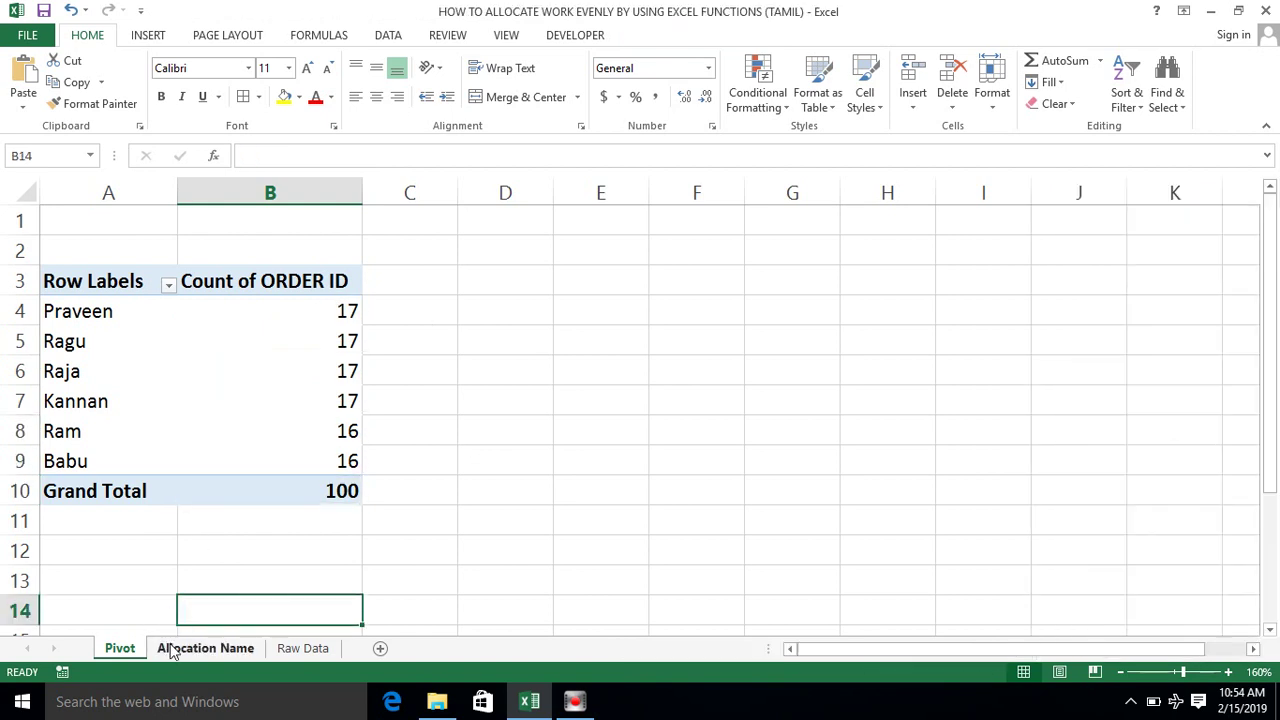
- Review the Allocation Name column, then inspect the VLOOKUP formula in Raw Data cell L2
click(172, 651)
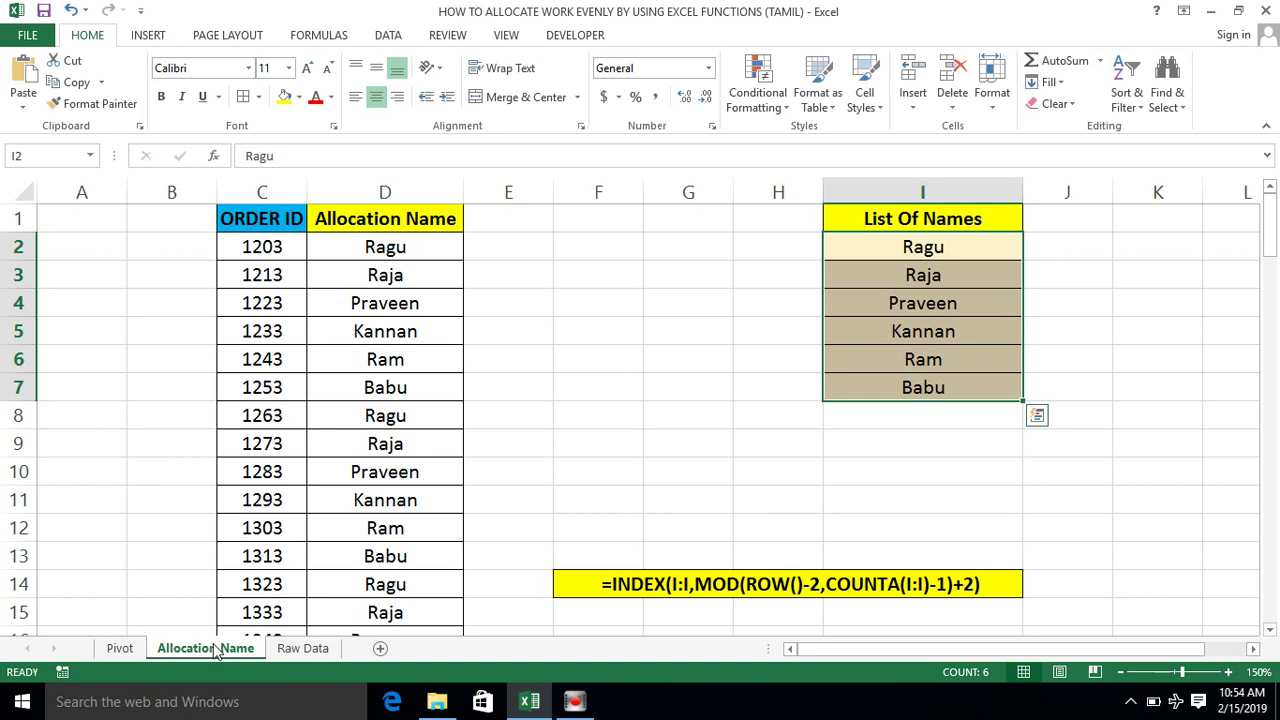
click(378, 190)
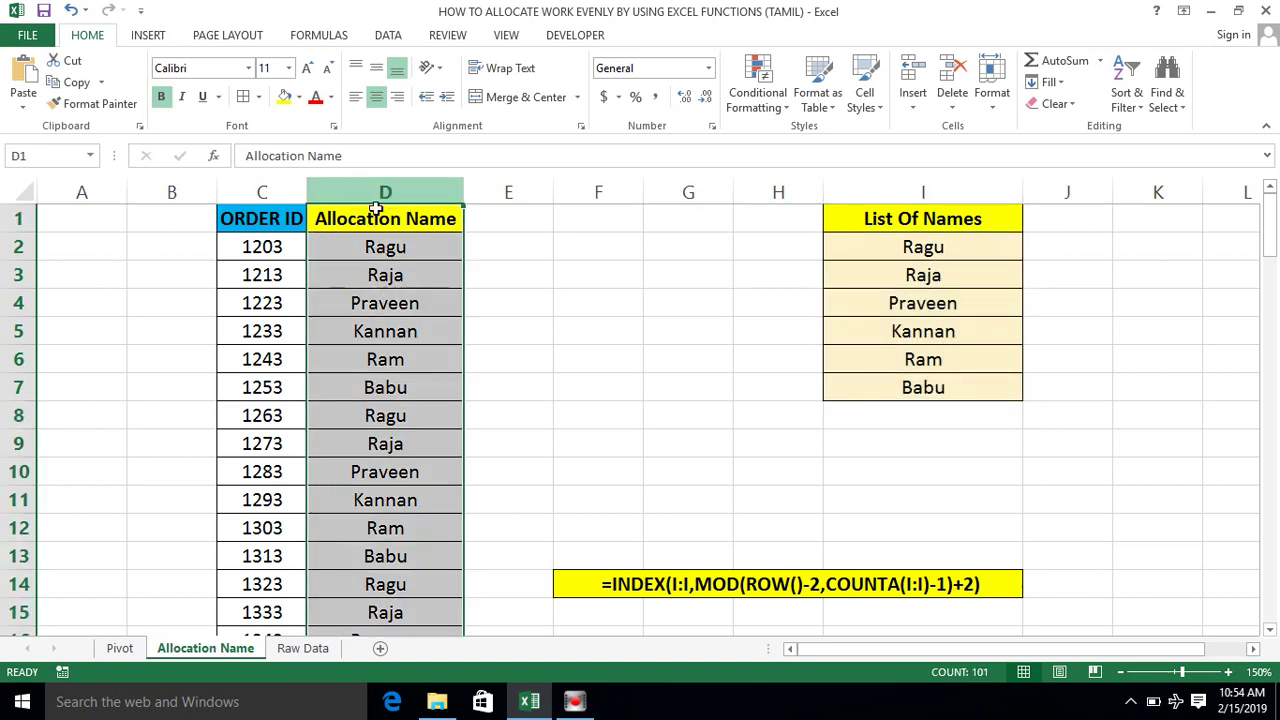
click(293, 396)
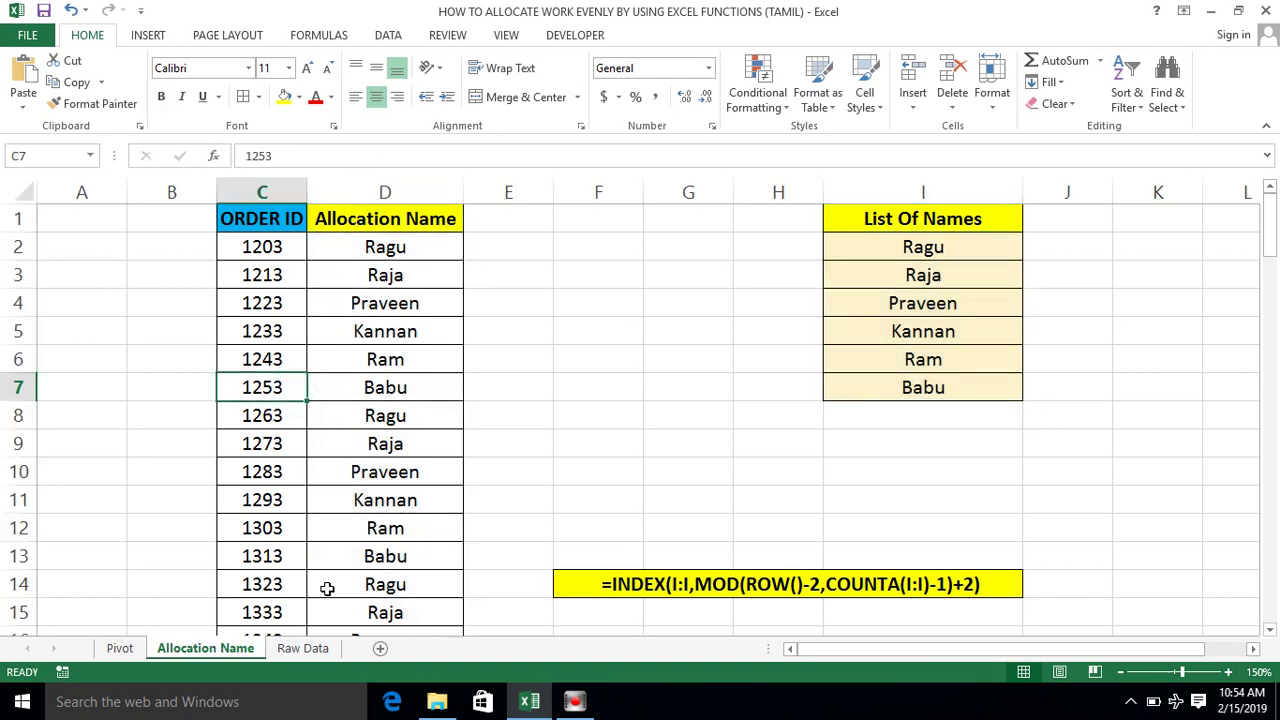
click(300, 648)
click(74, 175)
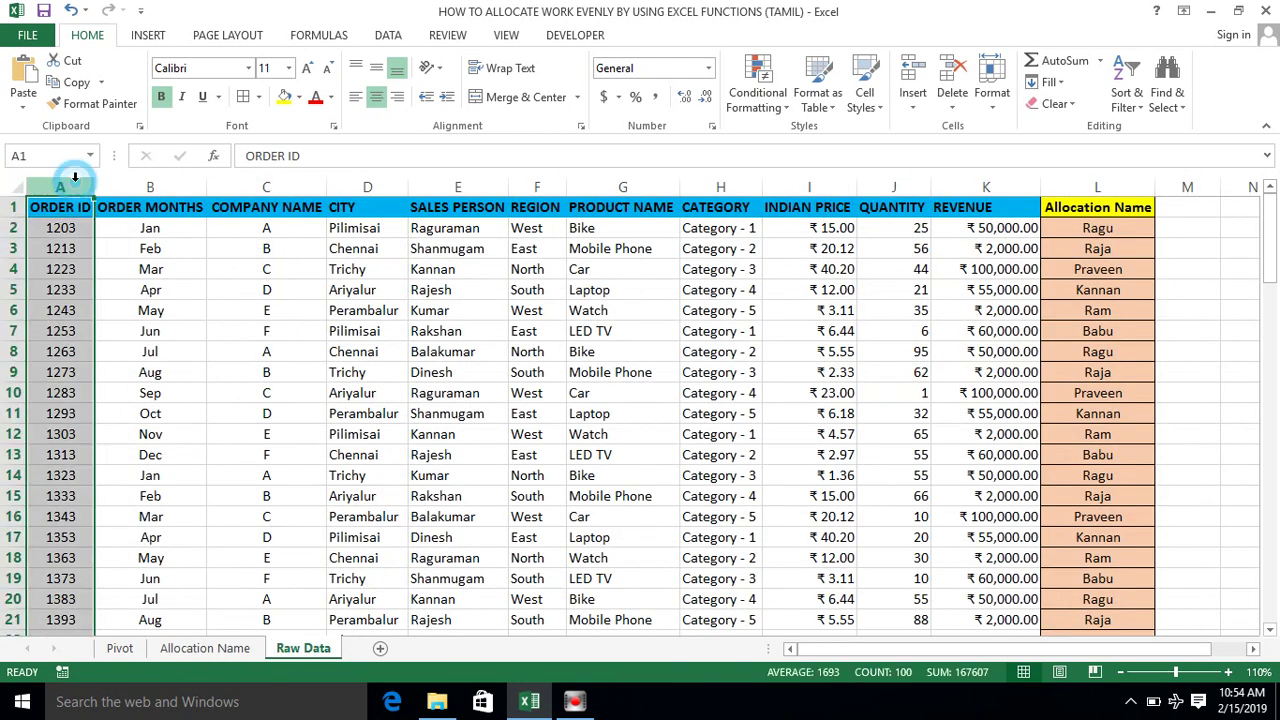
click(1092, 187)
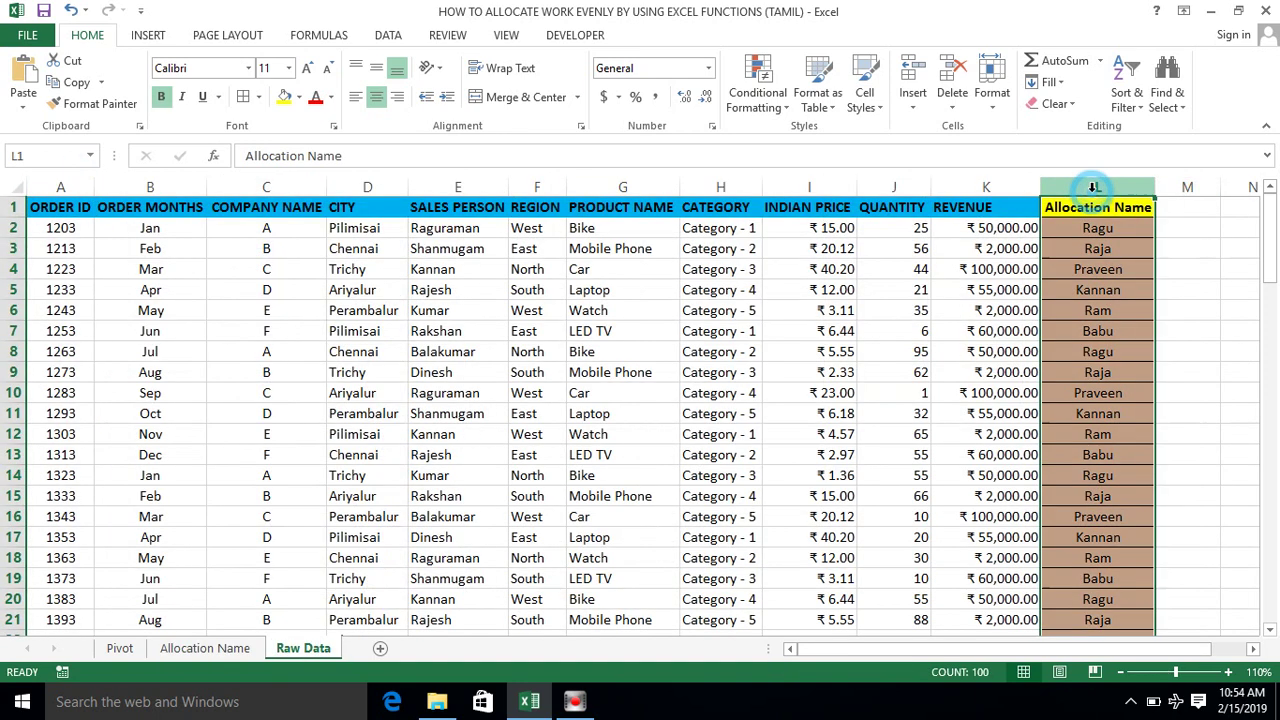
click(1098, 232)
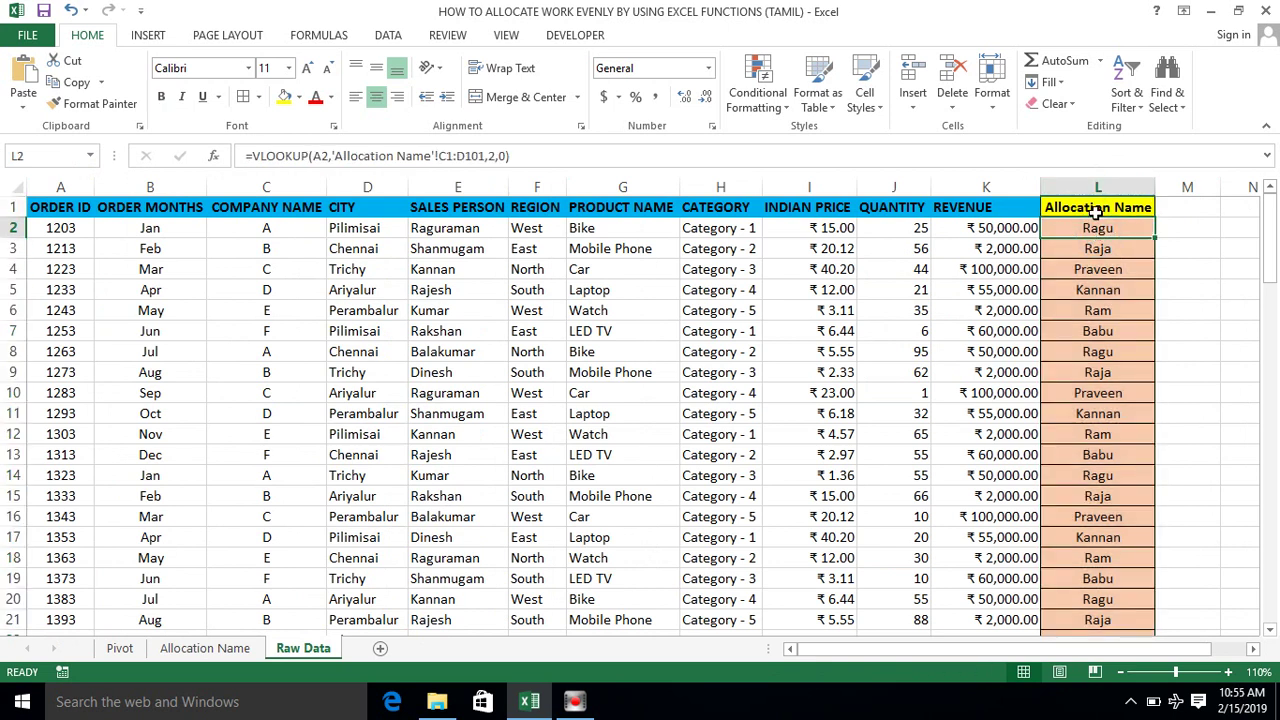
click(1100, 187)
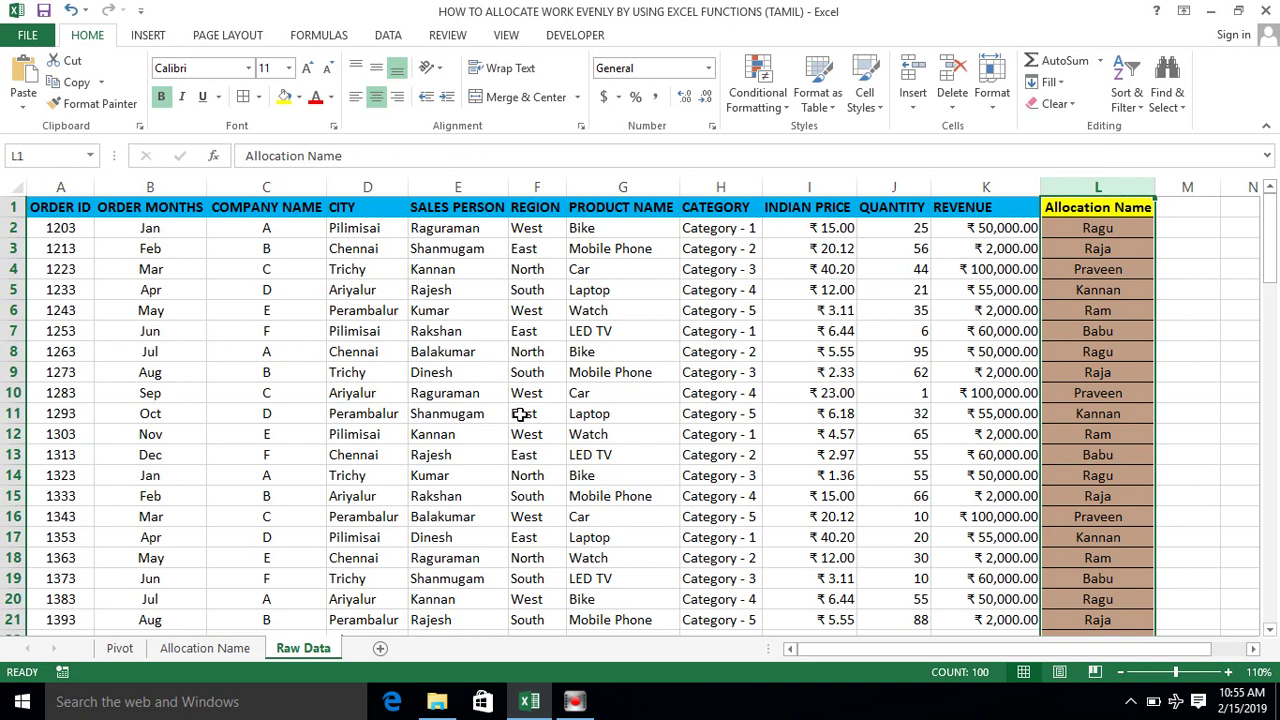
- Select the INDEX/MOD formulas from D2 downward and clear them from the Allocation Name column
click(168, 648)
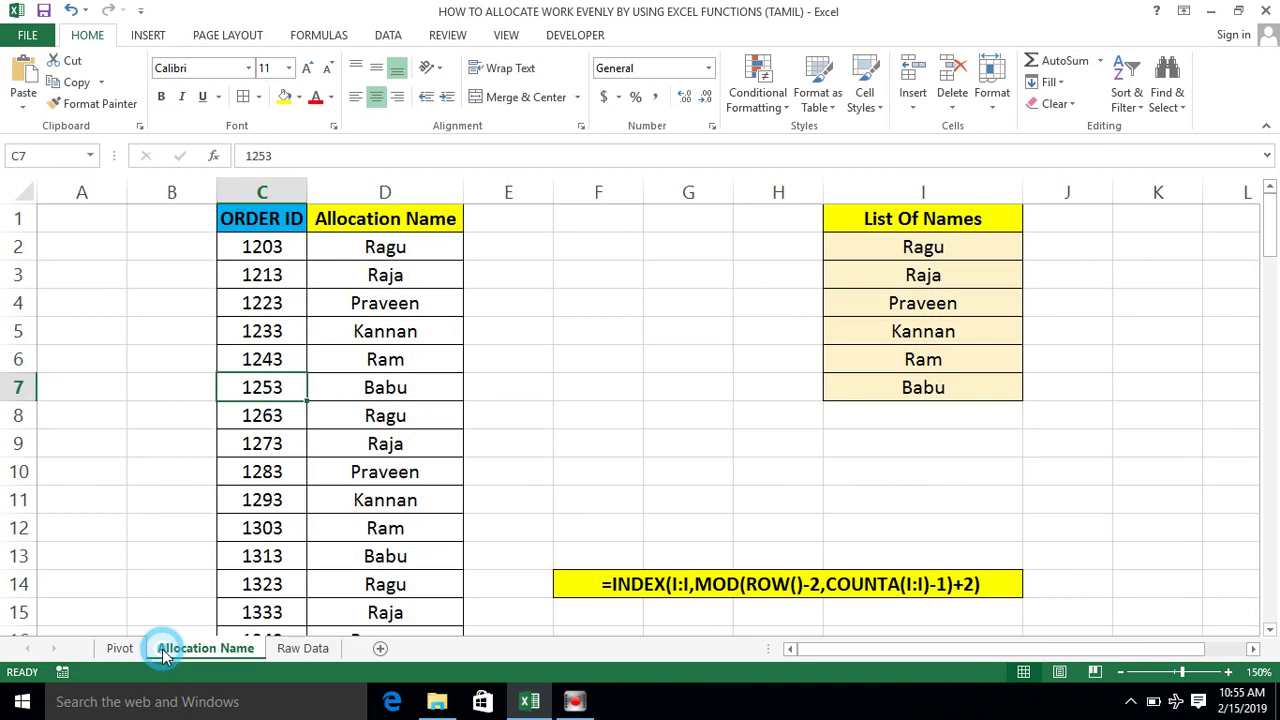
click(414, 247)
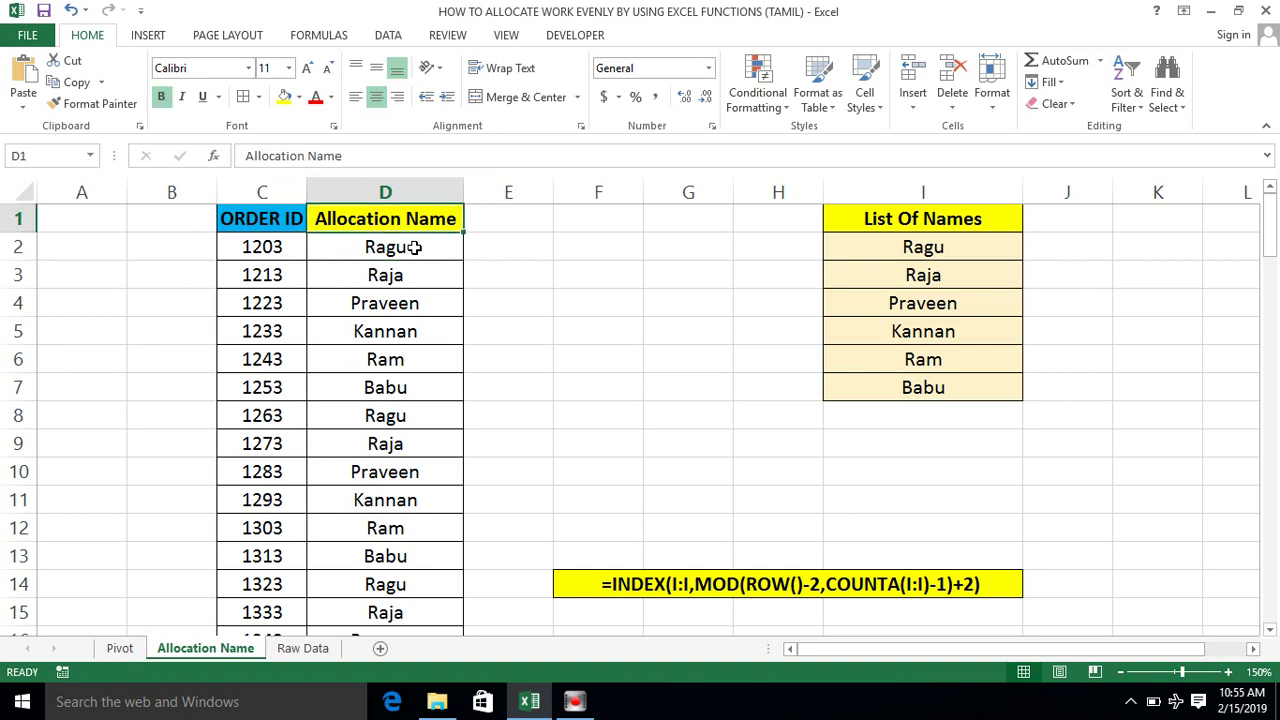
key(ctrl+shift+Down)
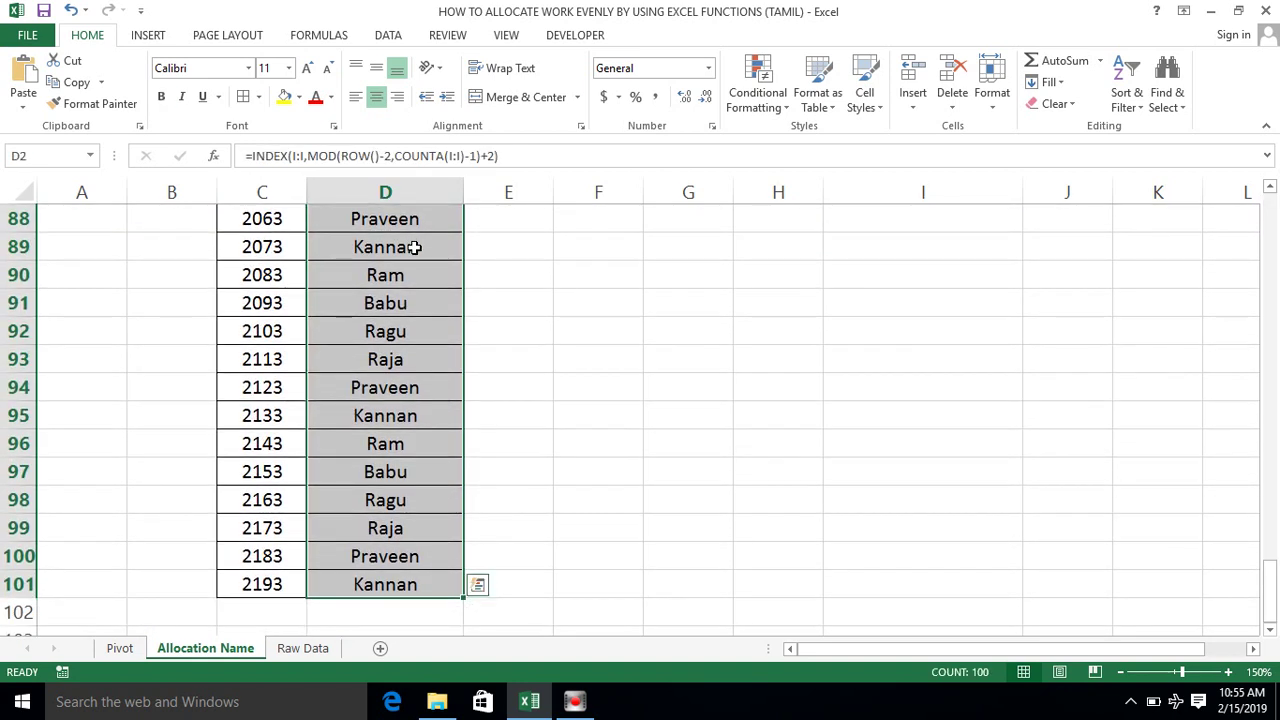
key(ctrl+z)
key(ctrl+Up)
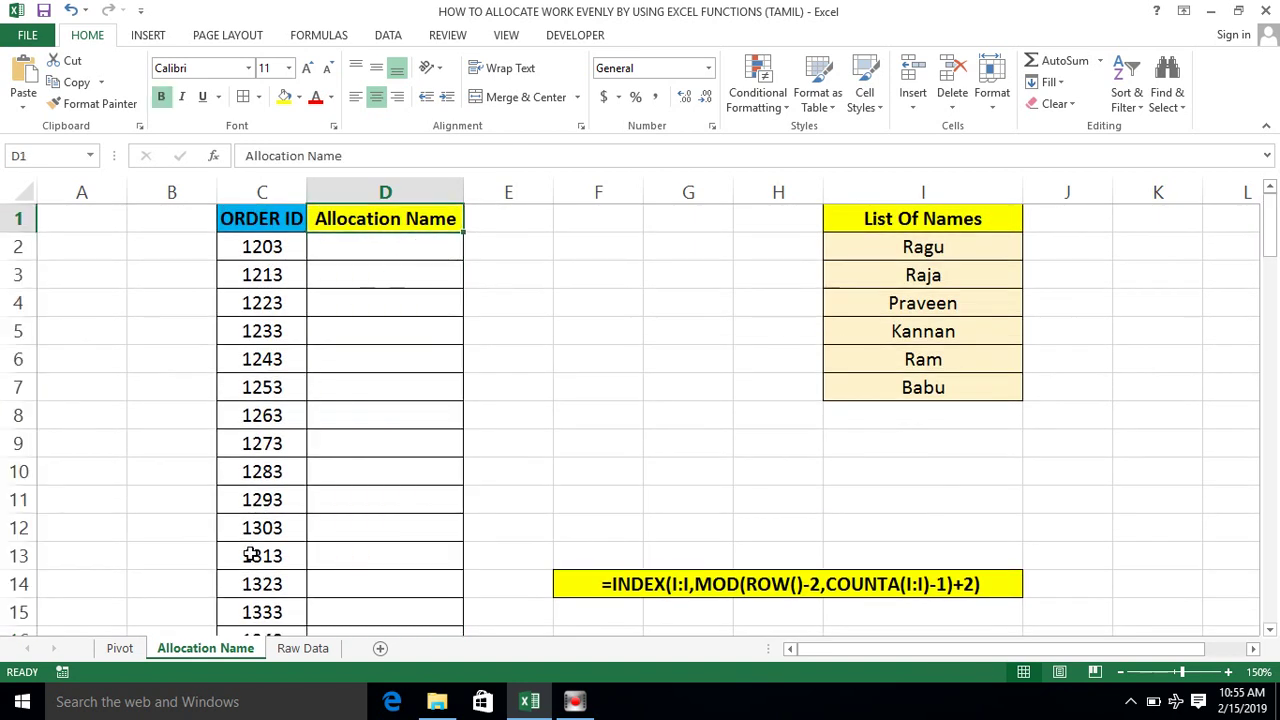
click(313, 649)
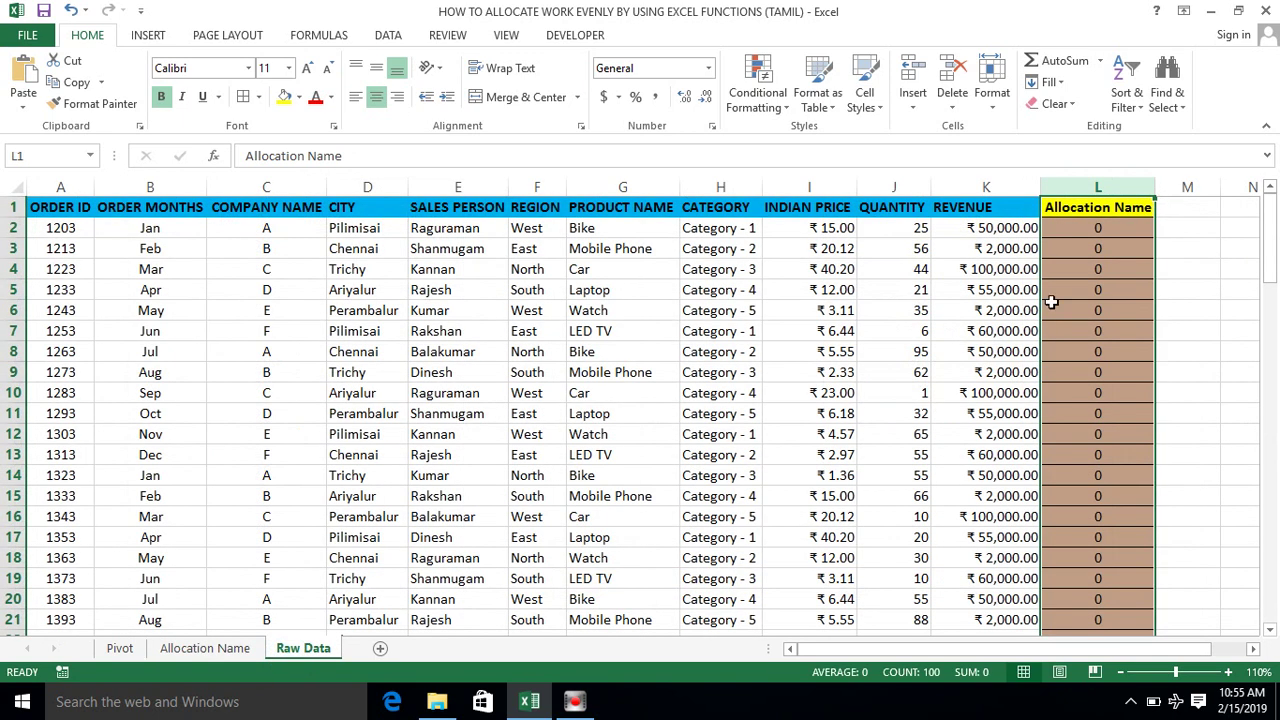
click(1103, 246)
click(1103, 222)
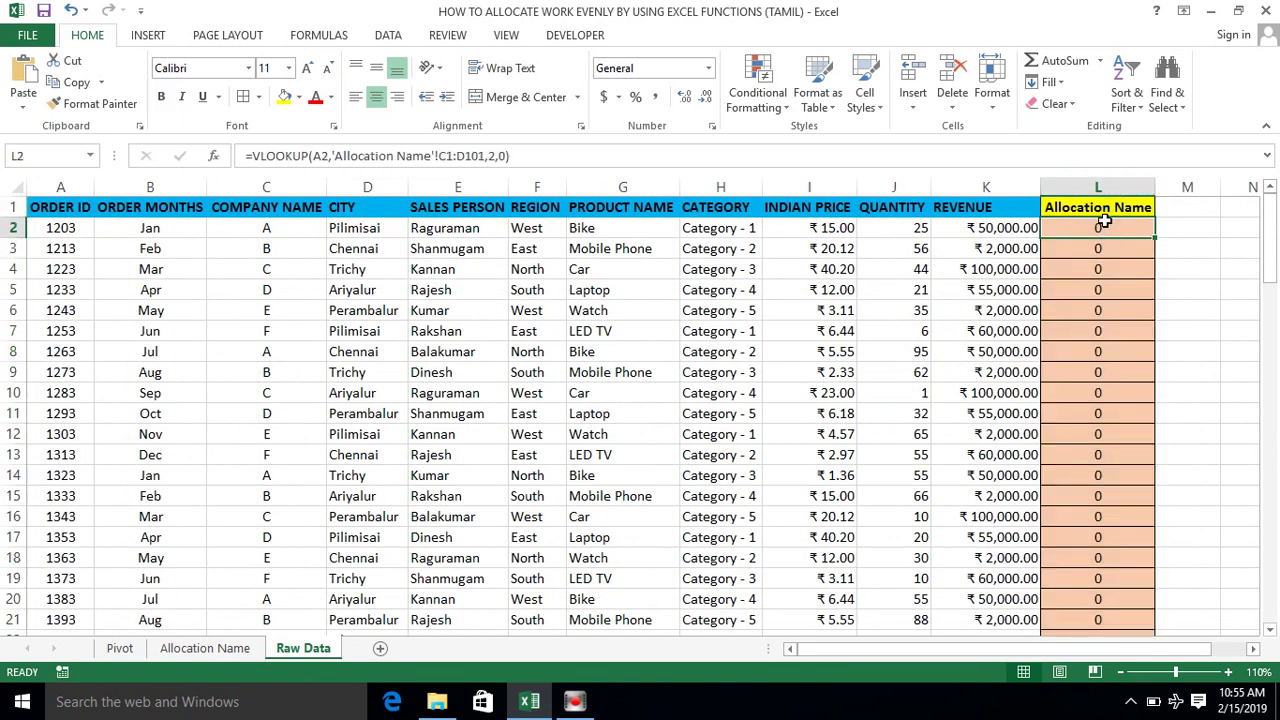
double_click(1103, 224)
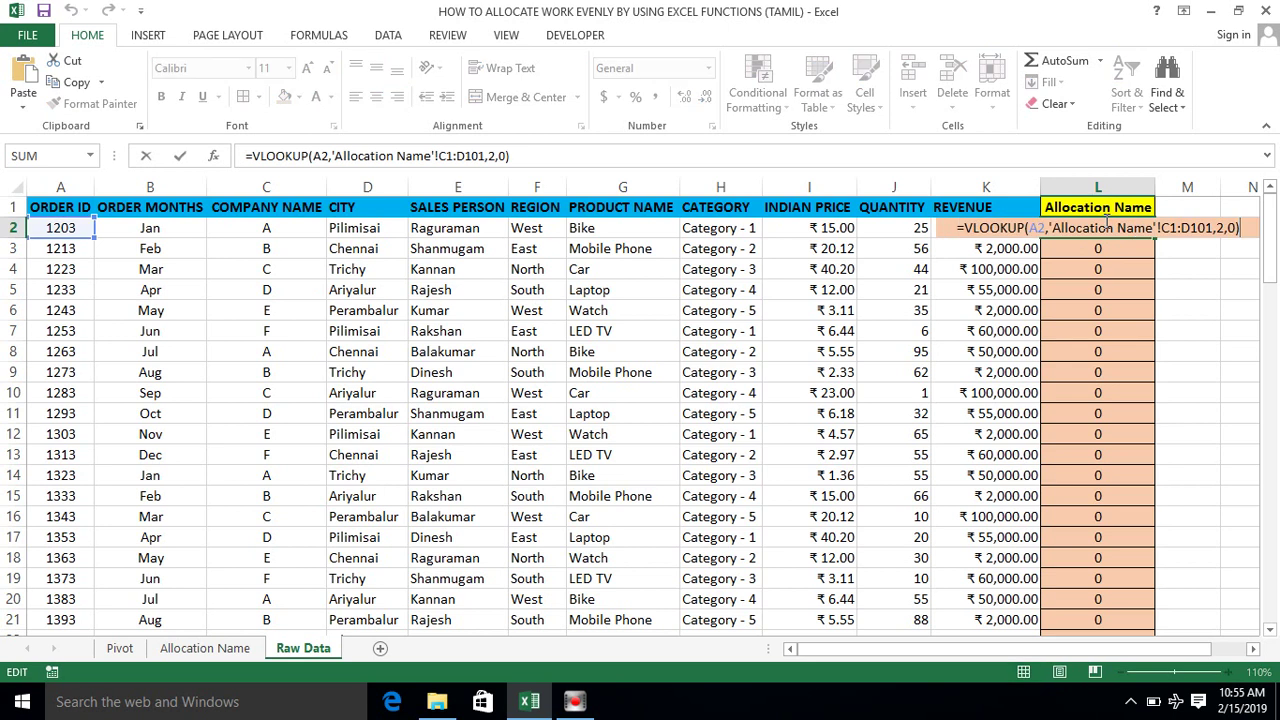
key(Escape)
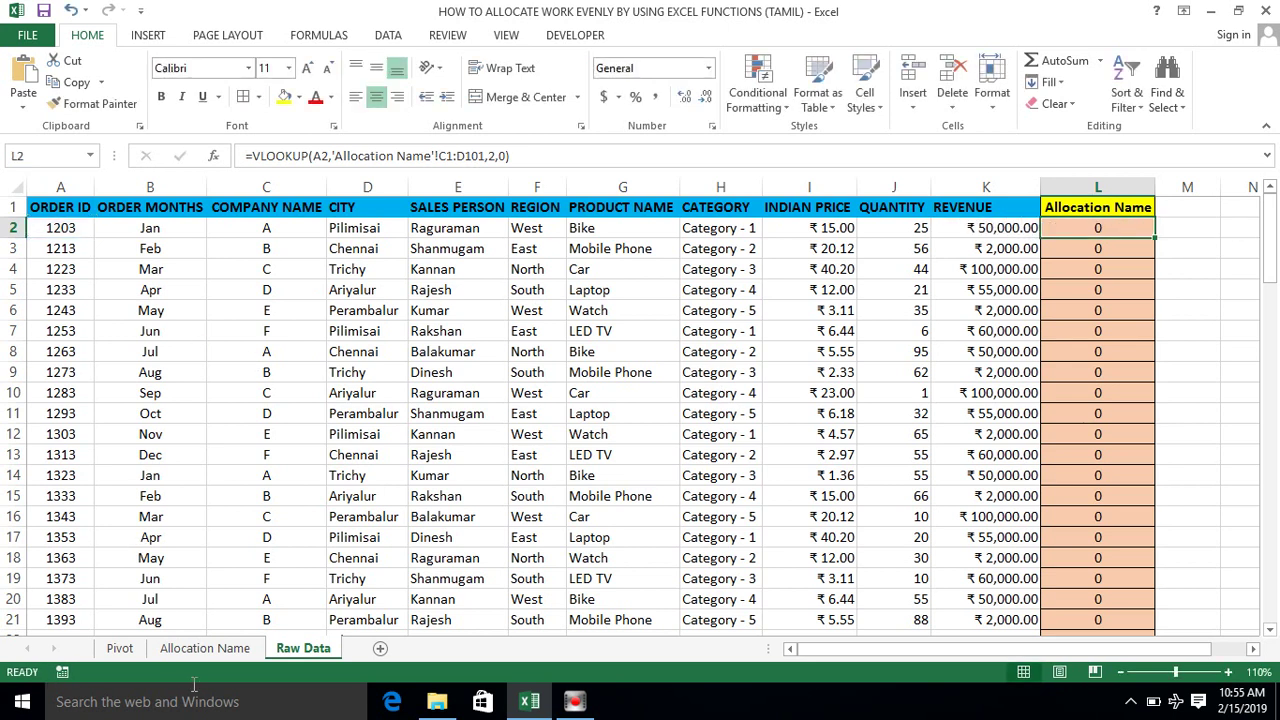
click(205, 649)
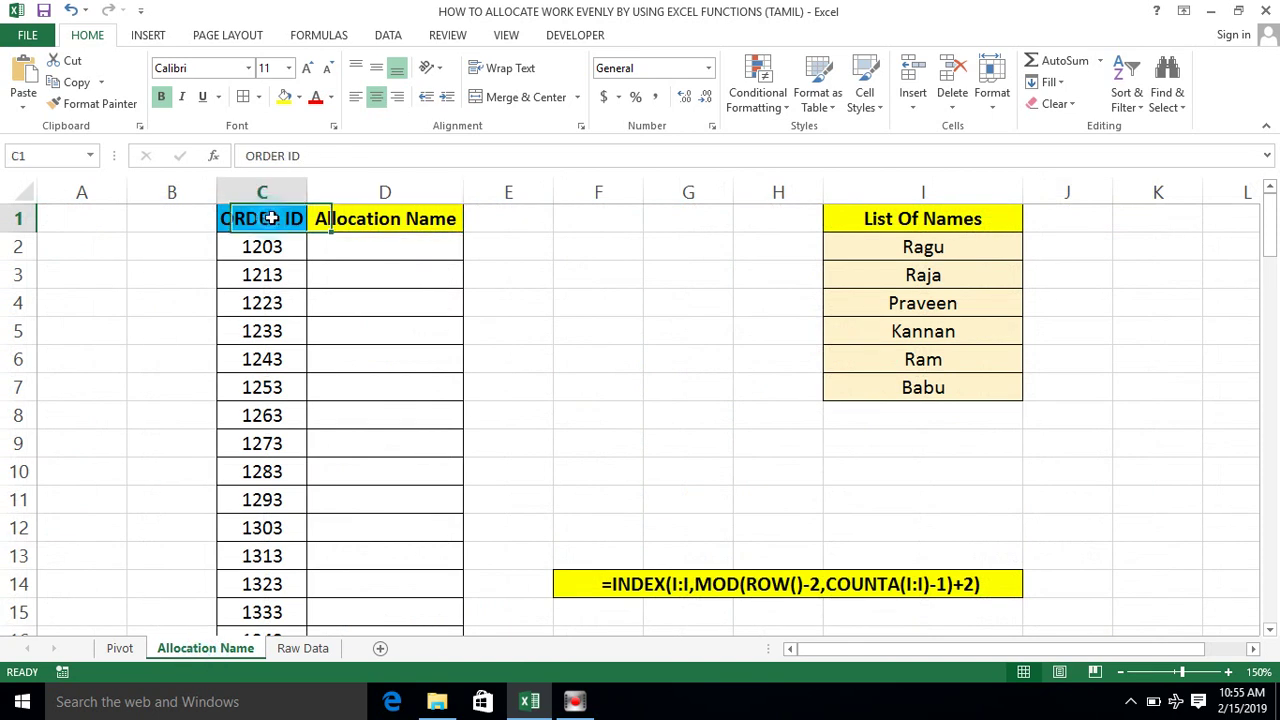
drag(268, 218, 408, 346)
click(369, 237)
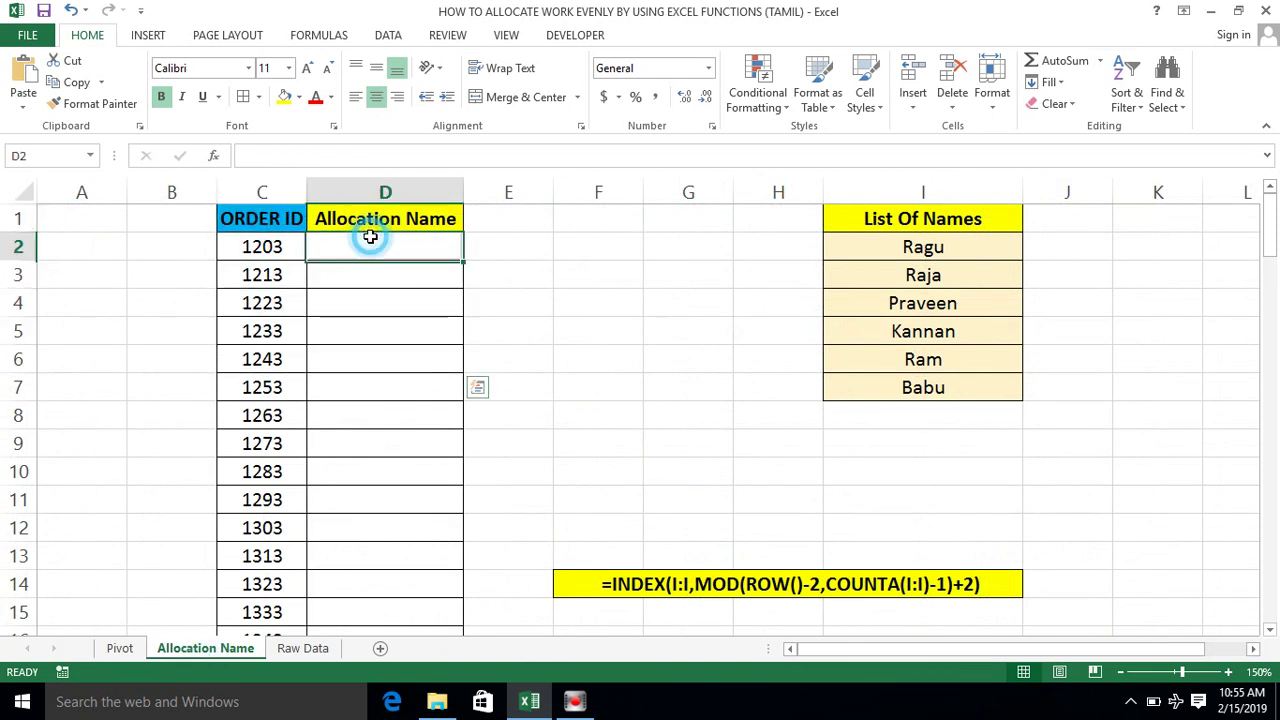
click(372, 304)
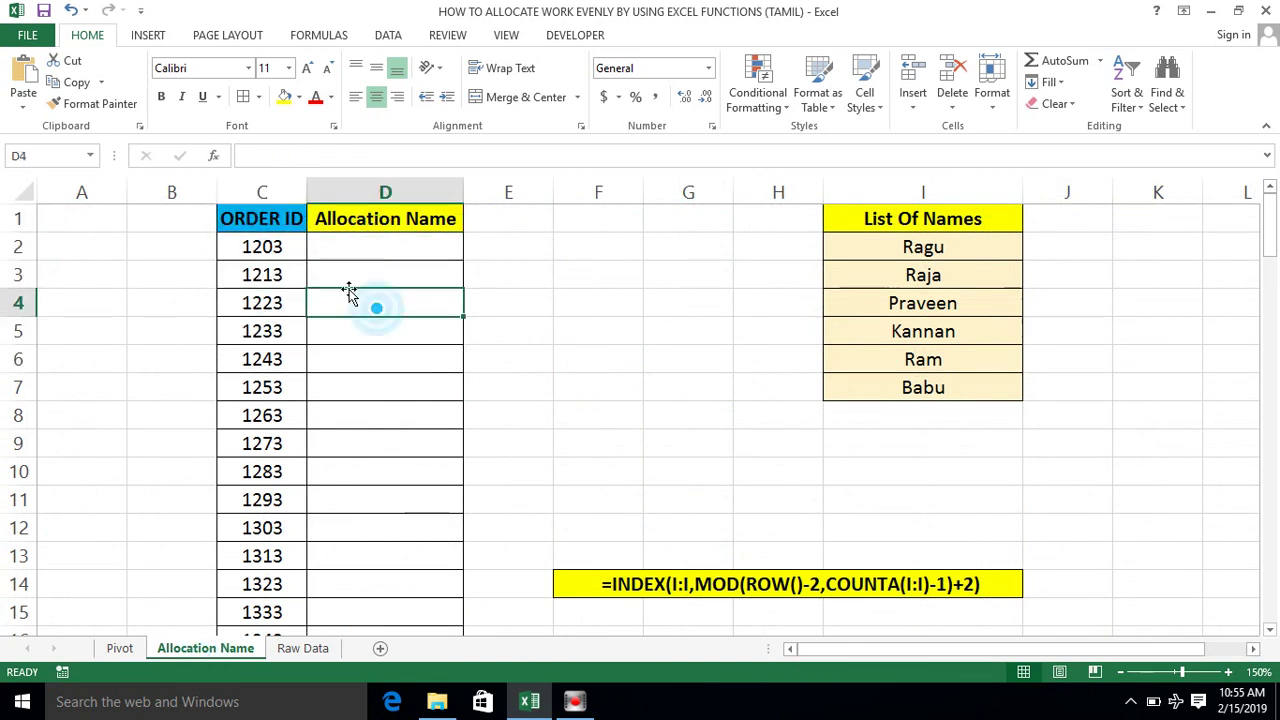
click(375, 249)
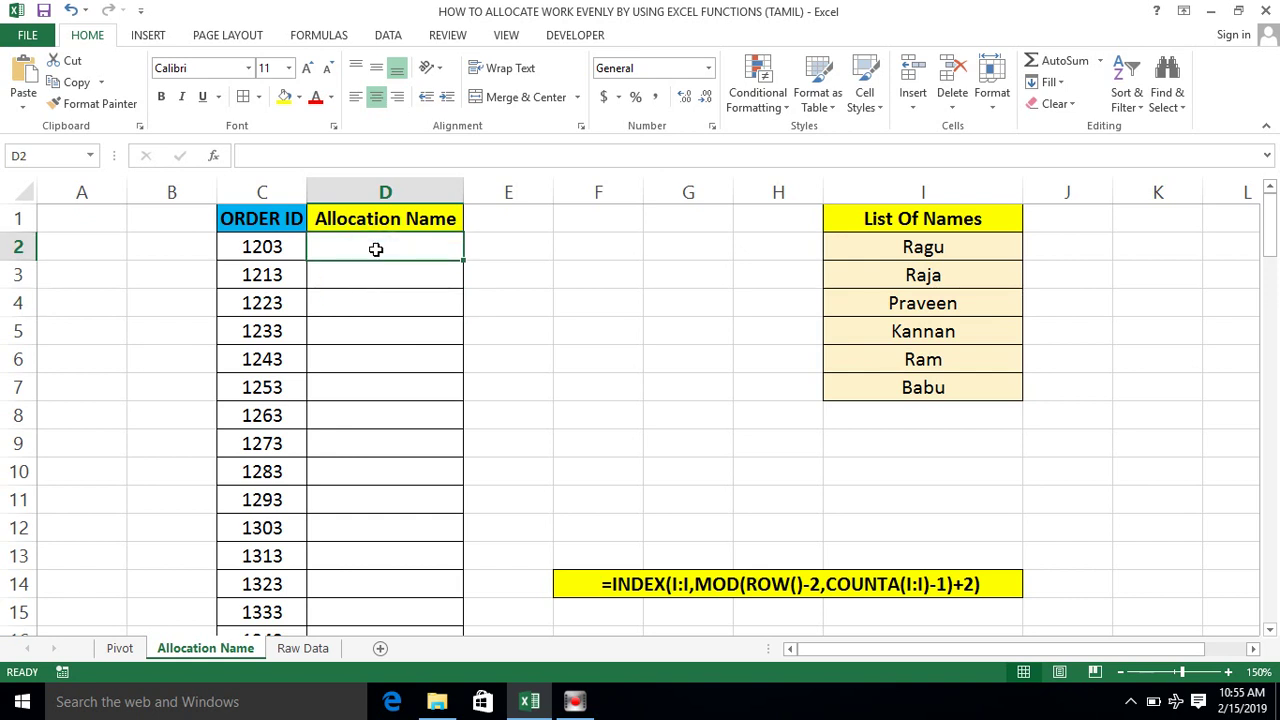
click(621, 556)
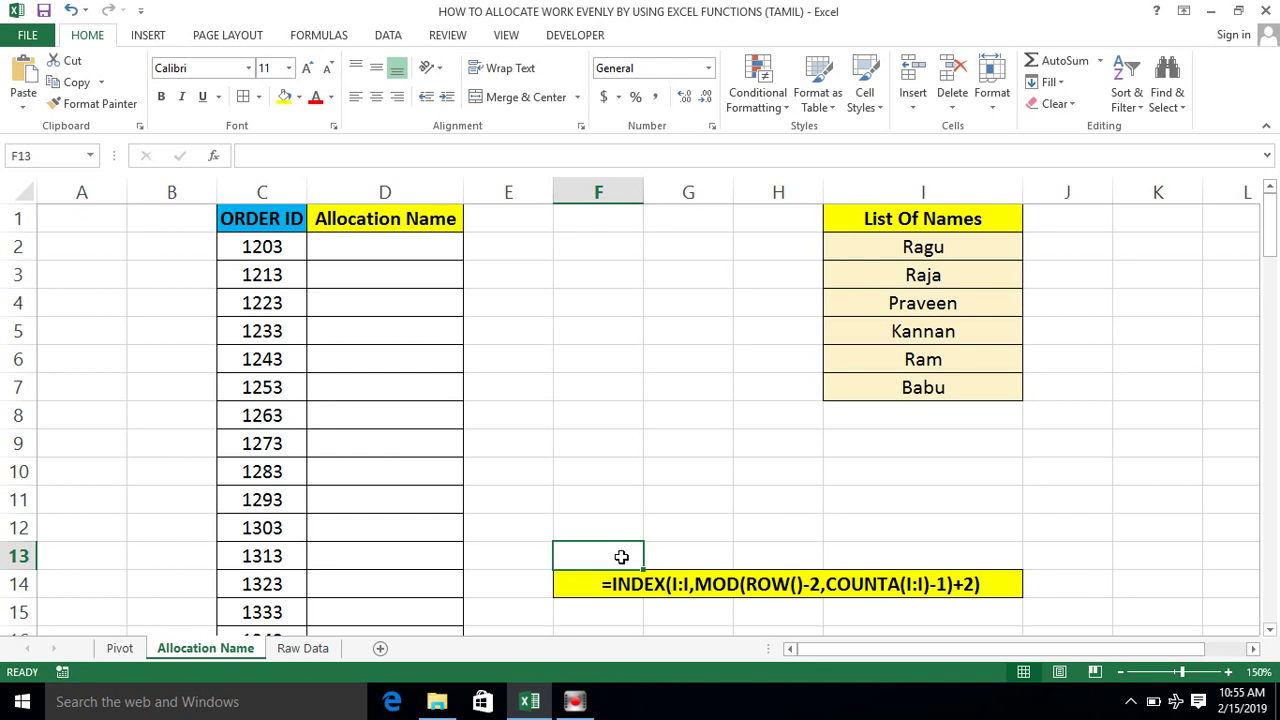
click(574, 376)
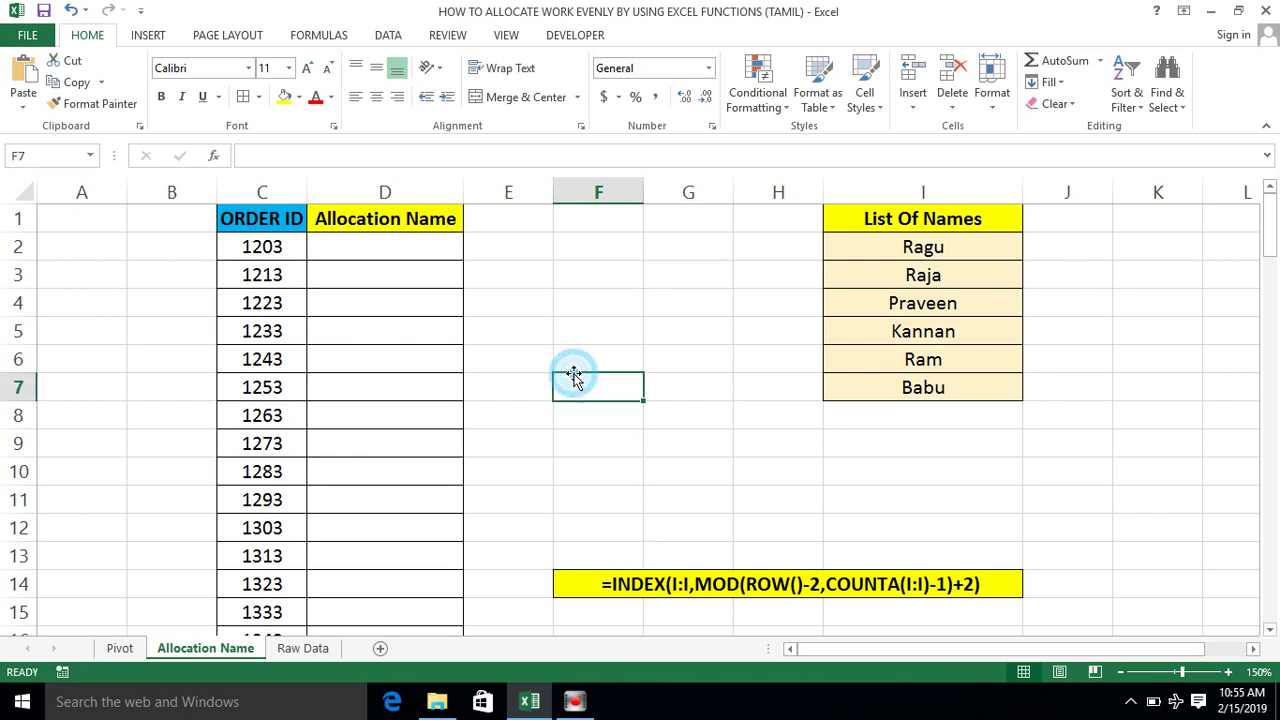
text(=ind)
key(Tab)
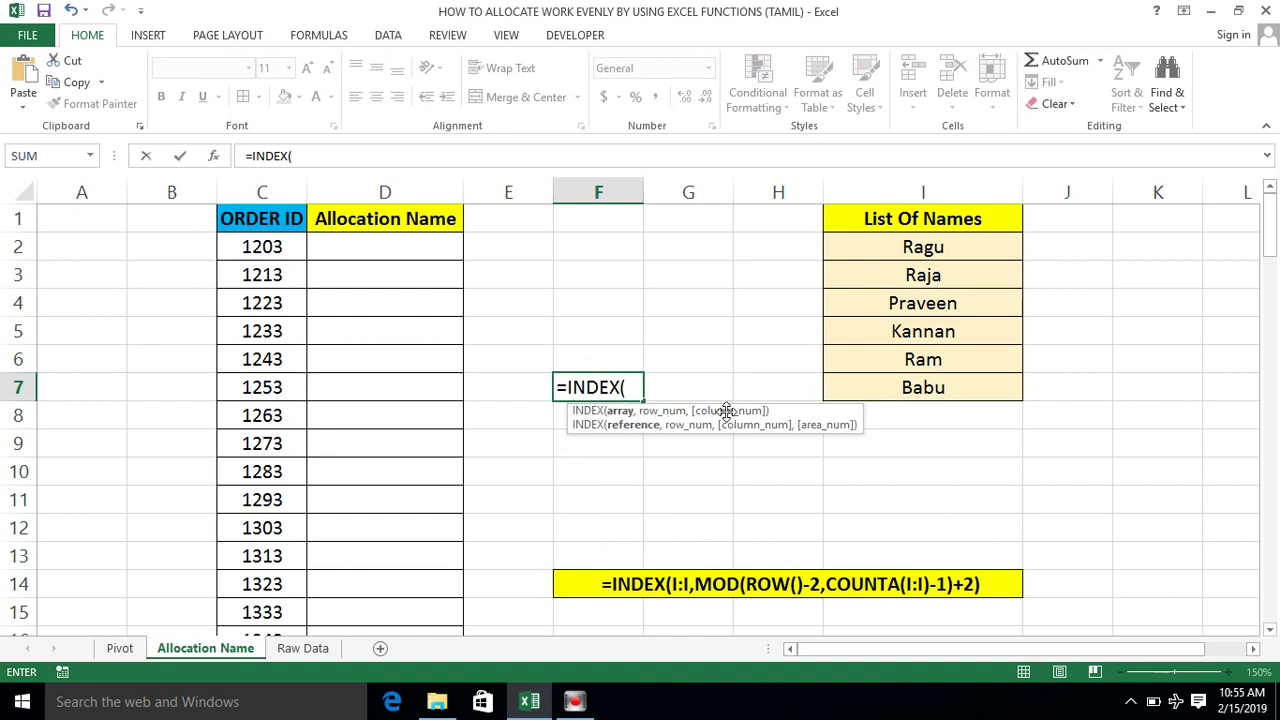
key(Escape)
text(=mod)
key(Tab)
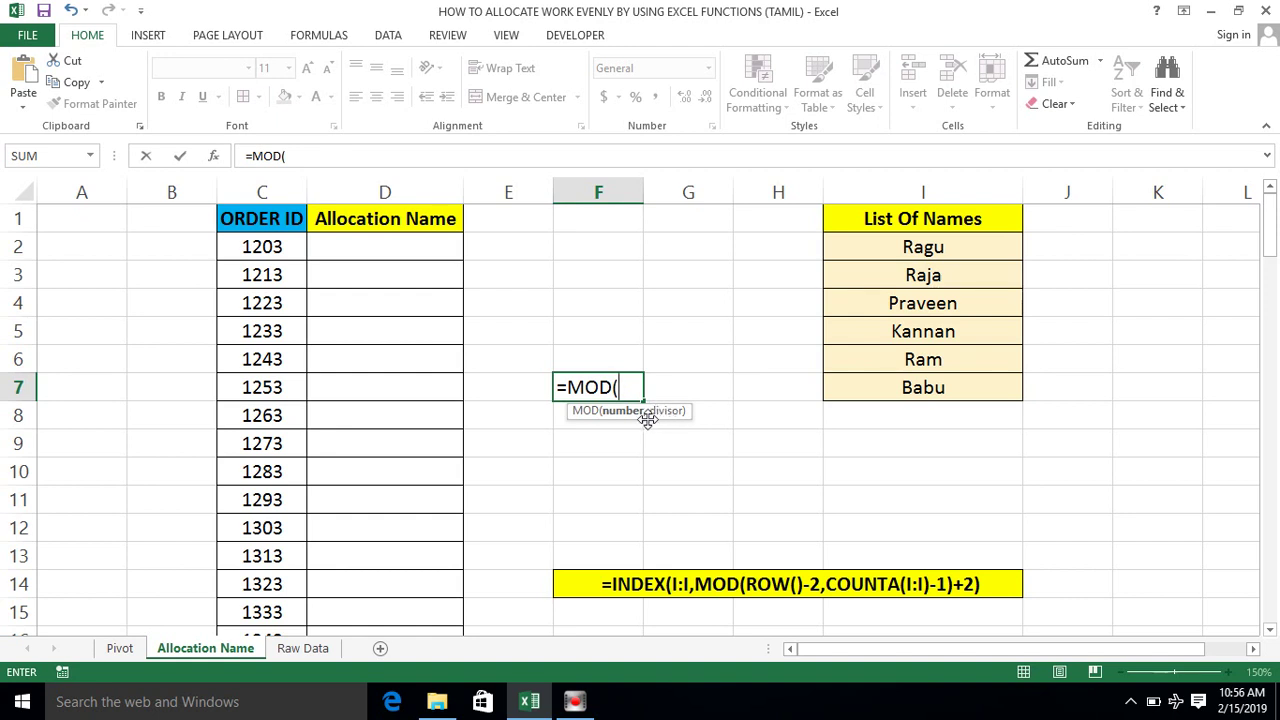
key(Escape)
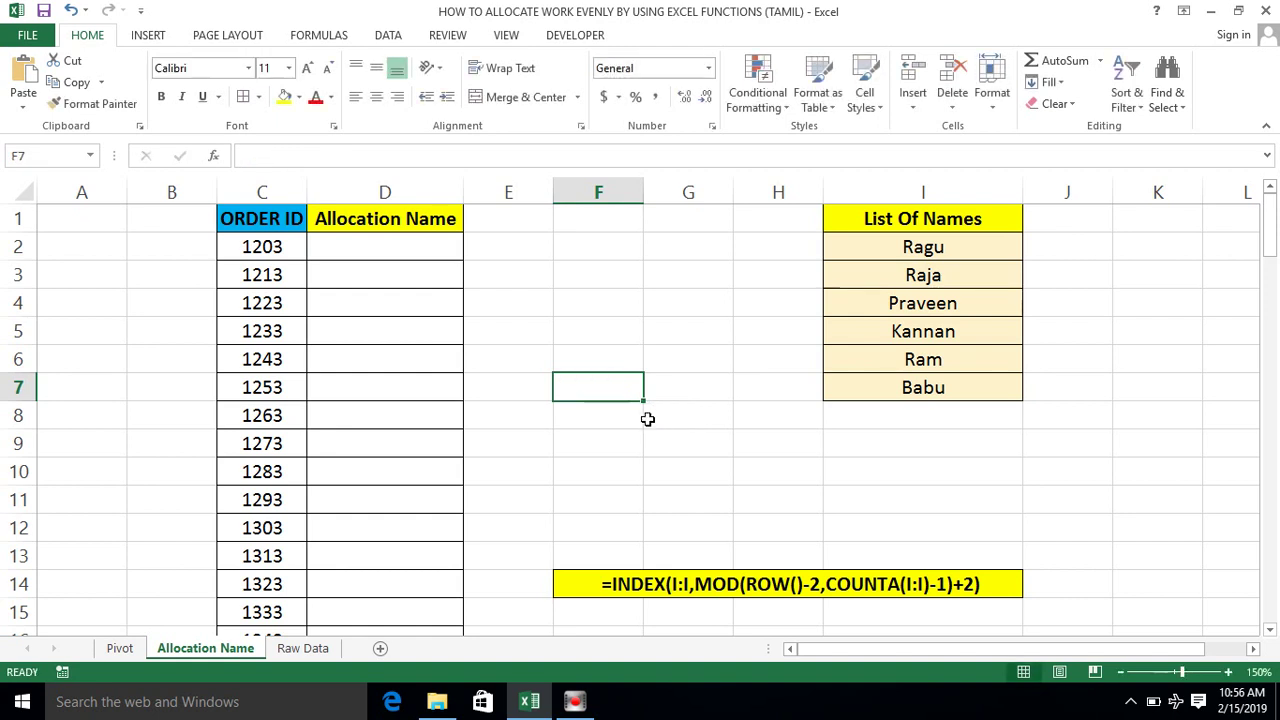
text(=row()
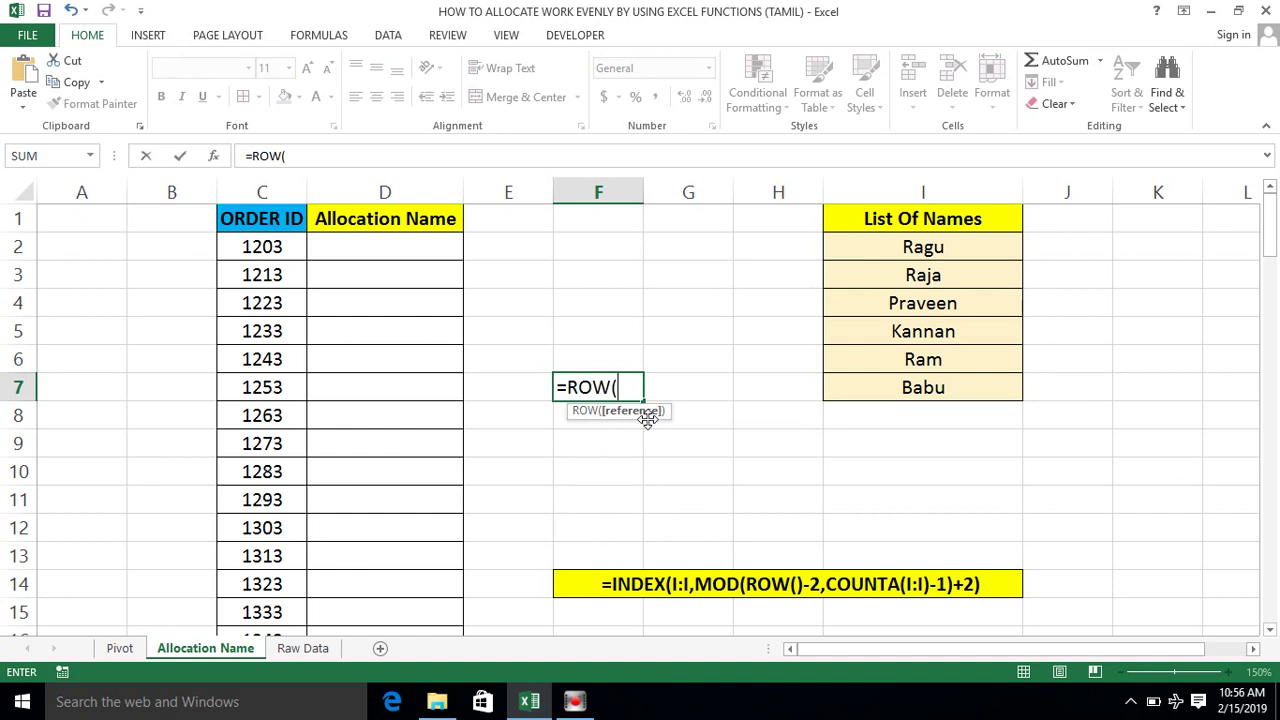
key(Return)
click(630, 383)
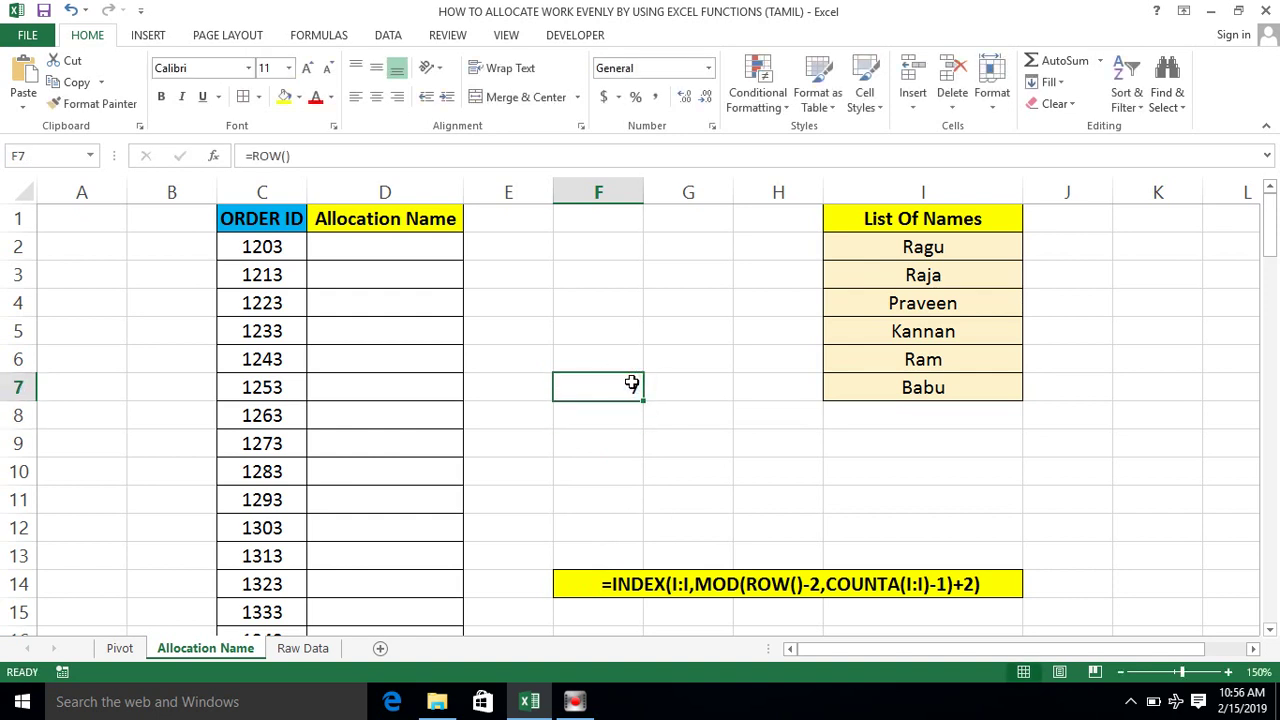
key(Delete)
text(=xo)
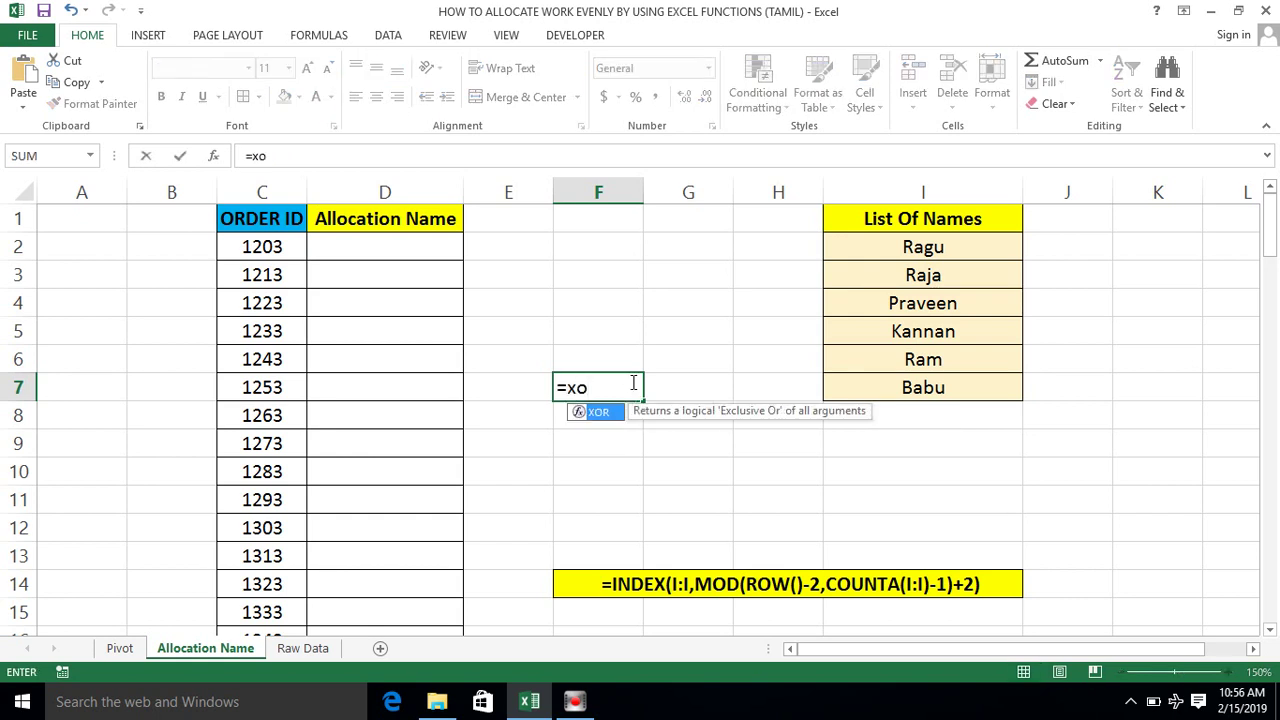
key(BackSpace)
key(BackSpace)
key(BackSpace)
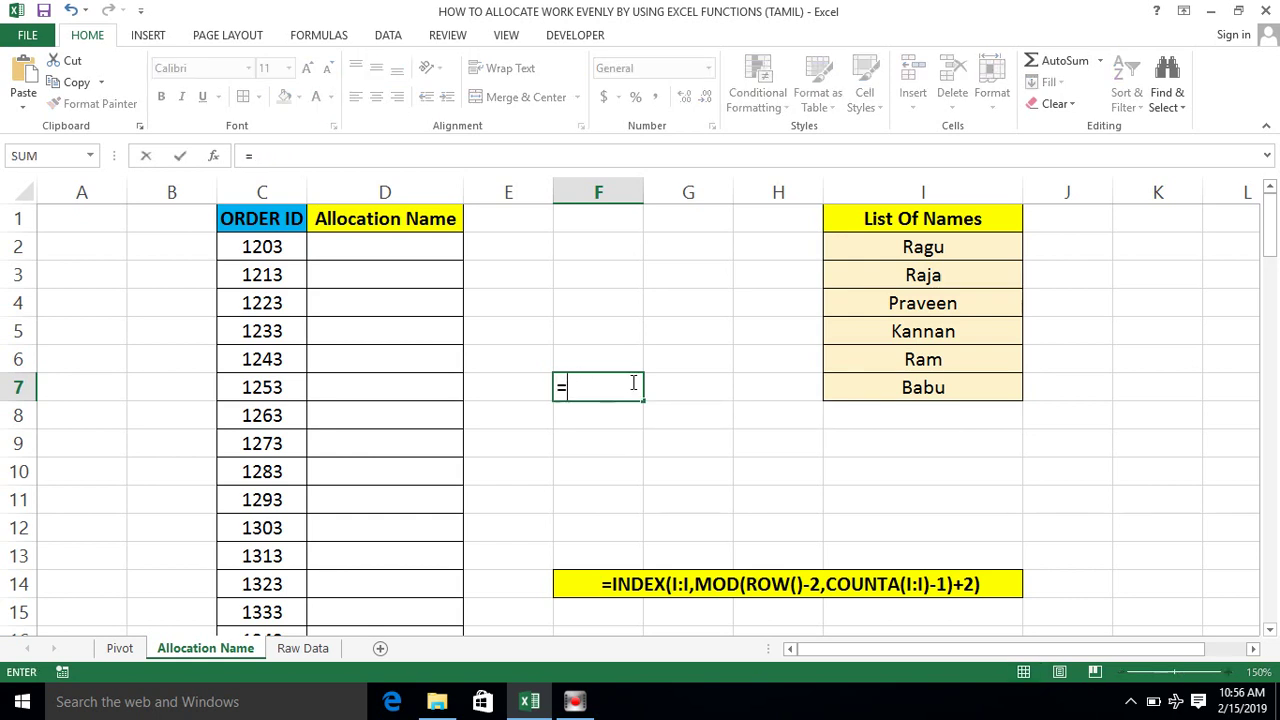
text(=counti)
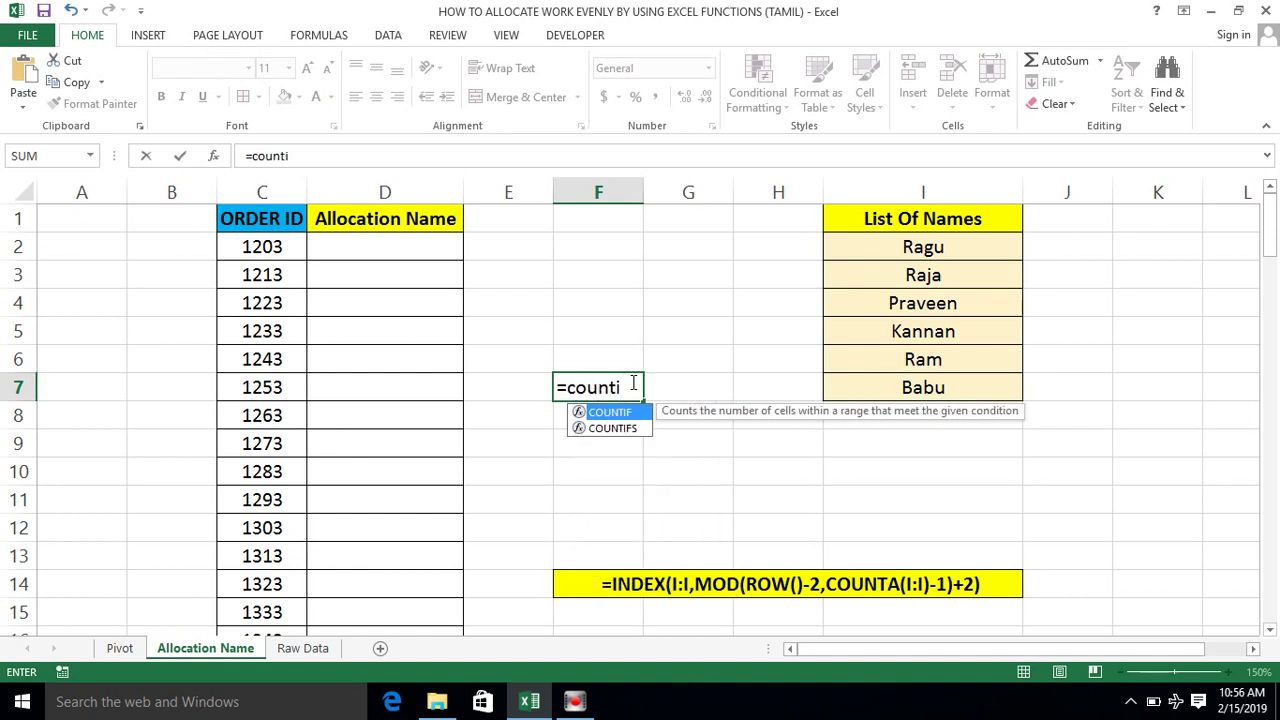
key(BackSpace)
text(a)
key(Tab)
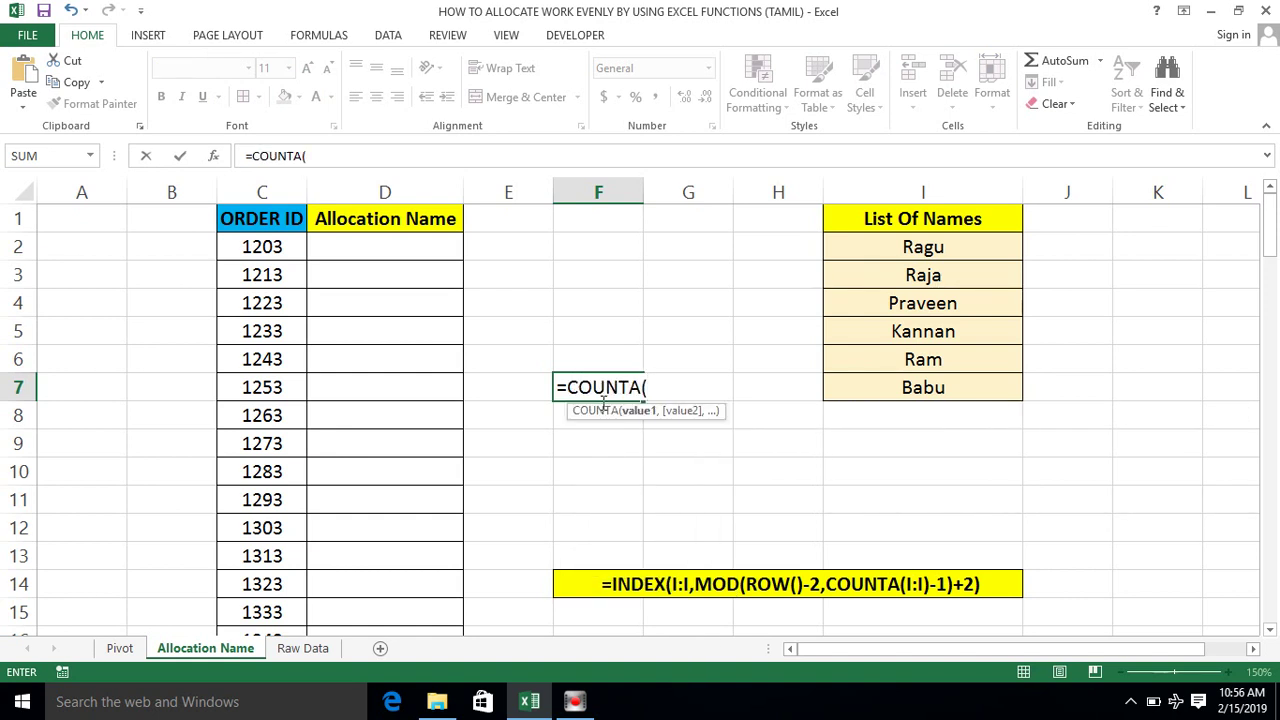
click(938, 175)
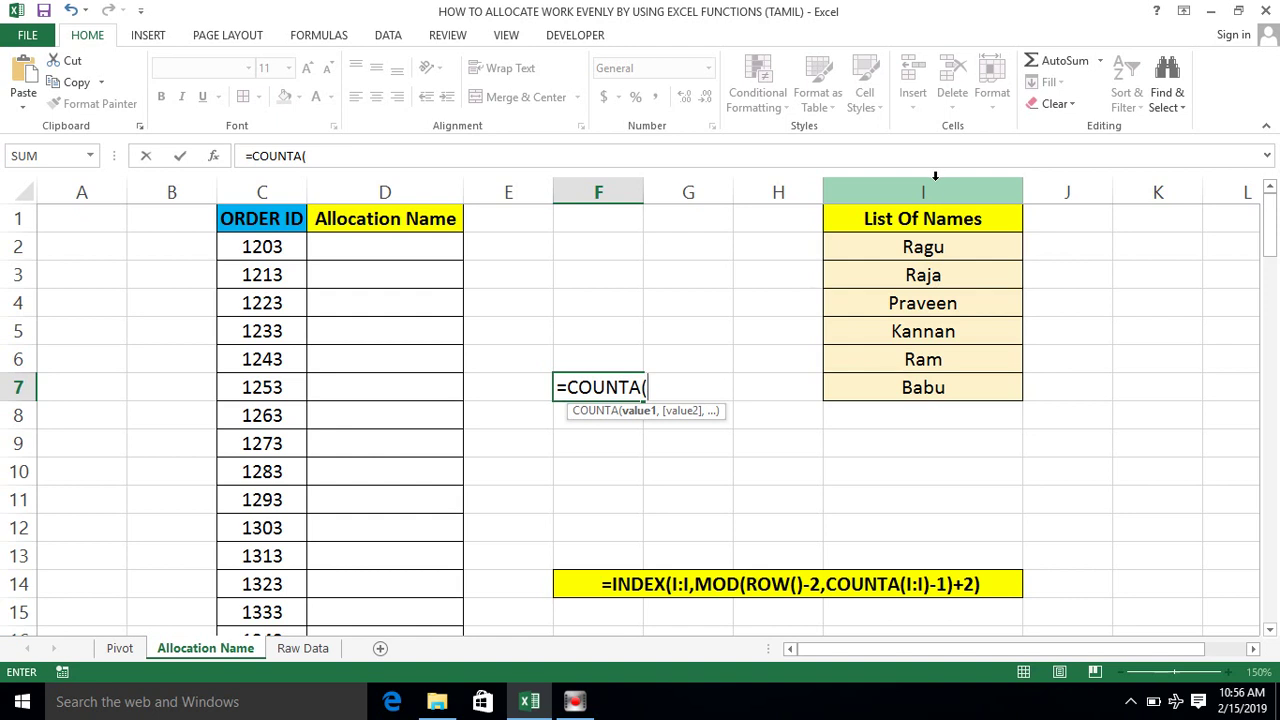
shift+click(935, 177)
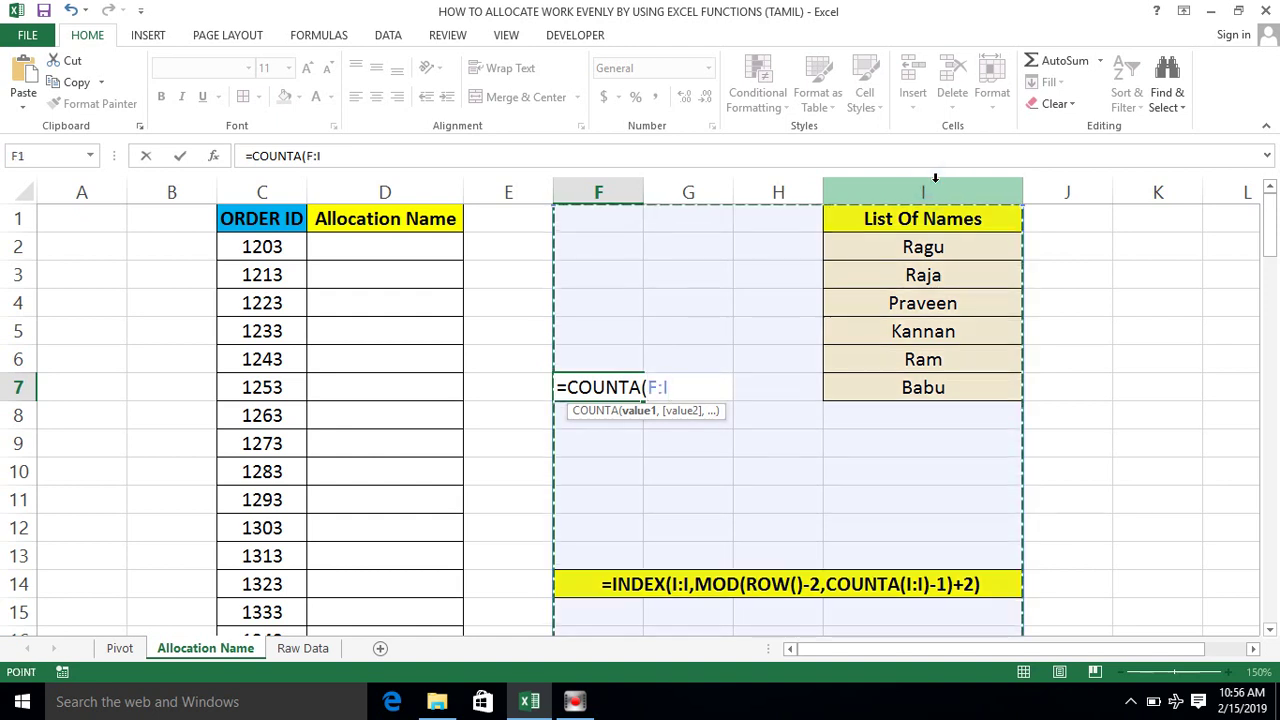
click(910, 218)
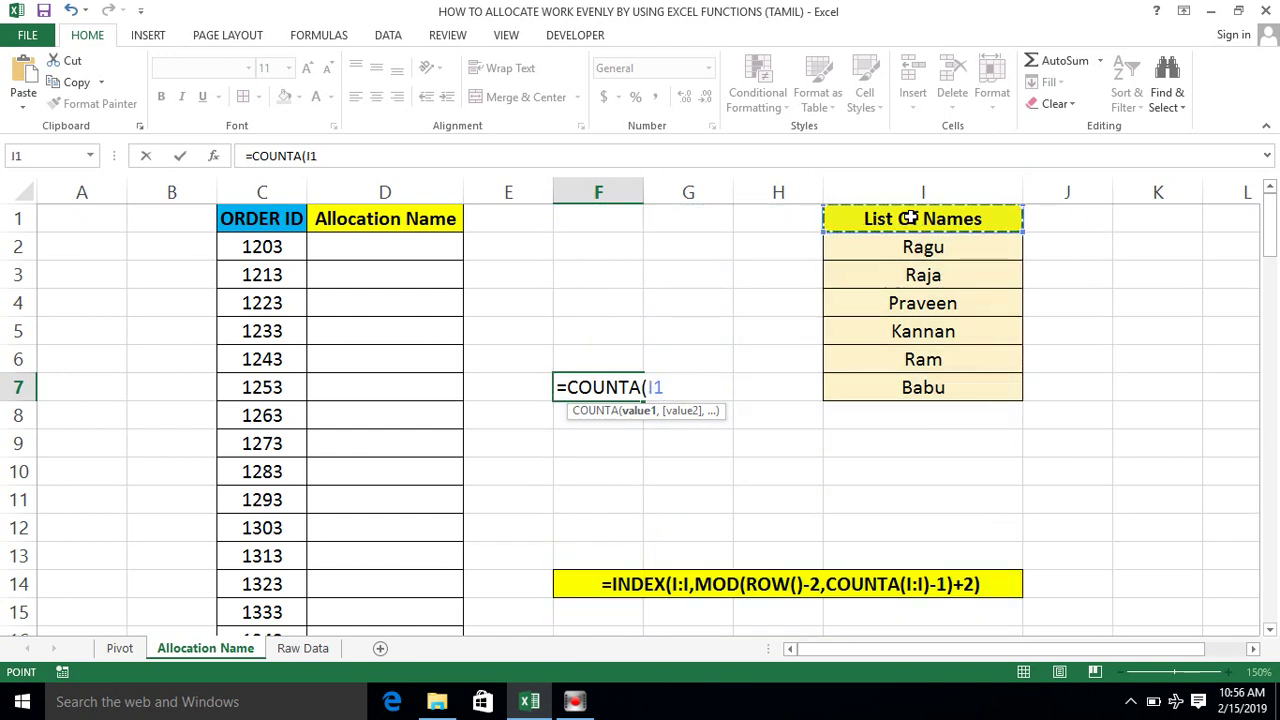
click(769, 566)
click(858, 585)
key(Escape)
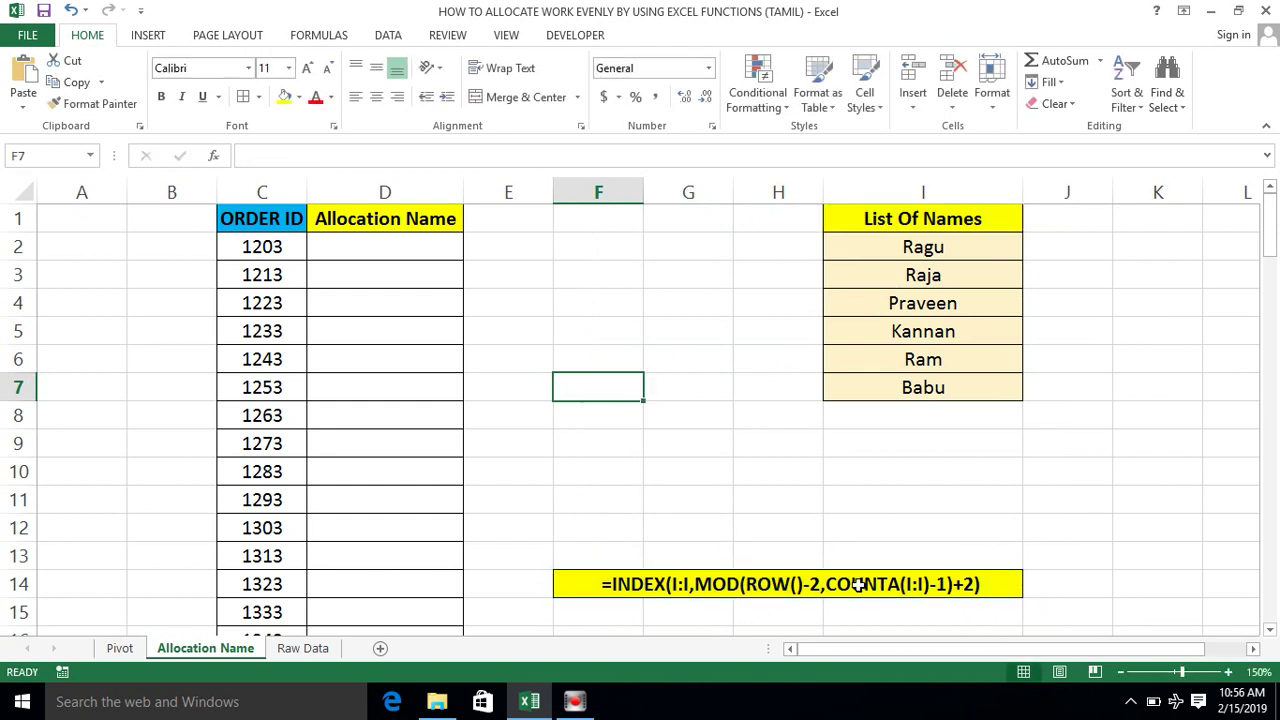
click(620, 303)
text(=count)
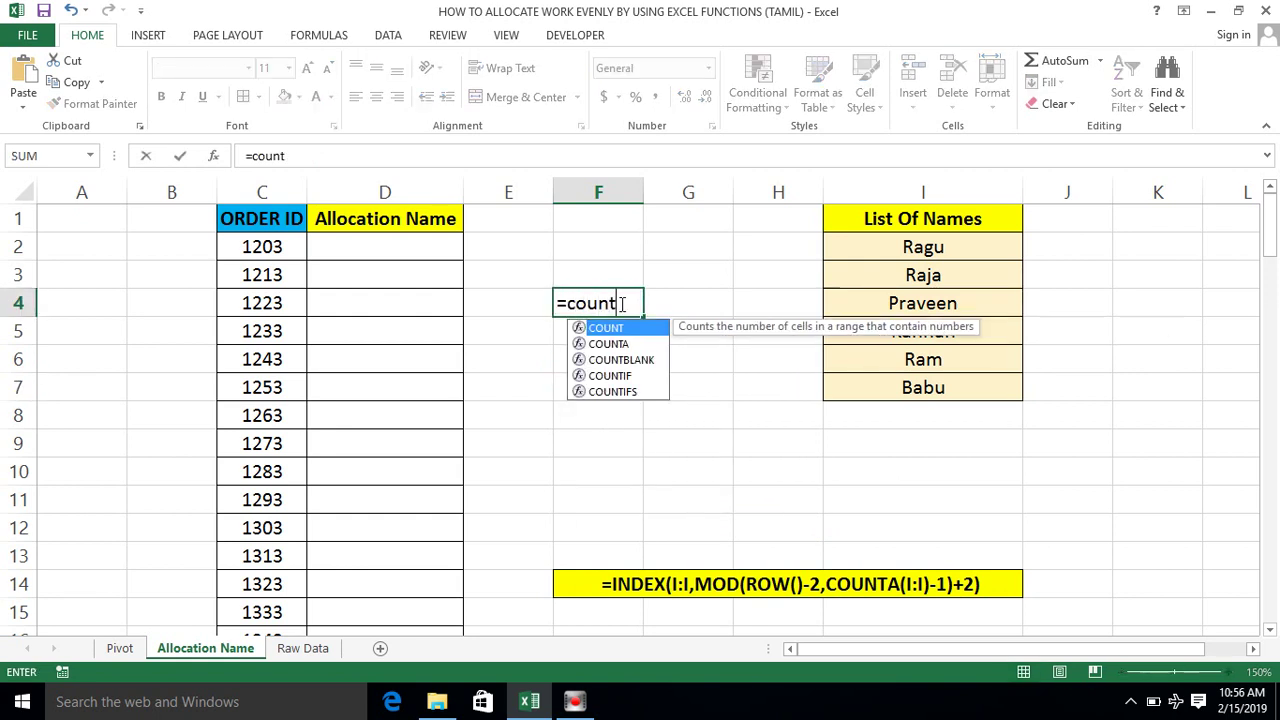
key(Escape)
key(Escape)
click(595, 578)
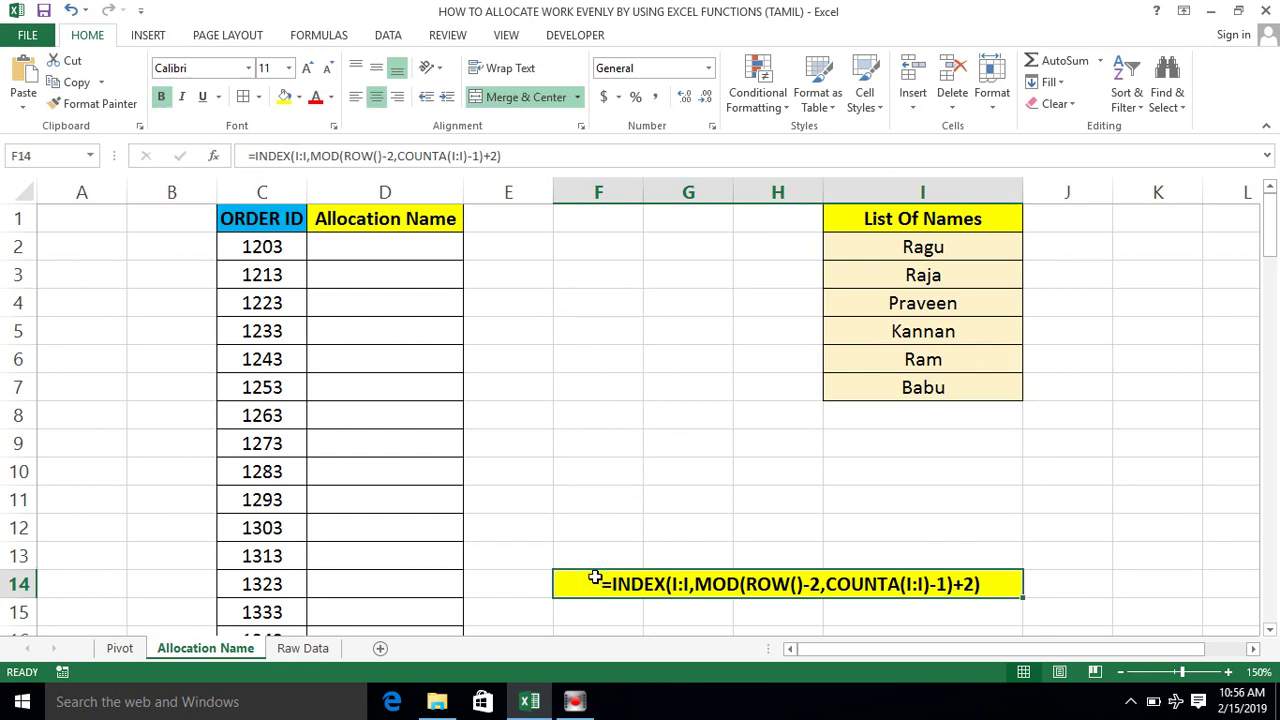
- Copy the yellow INDEX formula label from F14 into K10
key(ctrl+c)
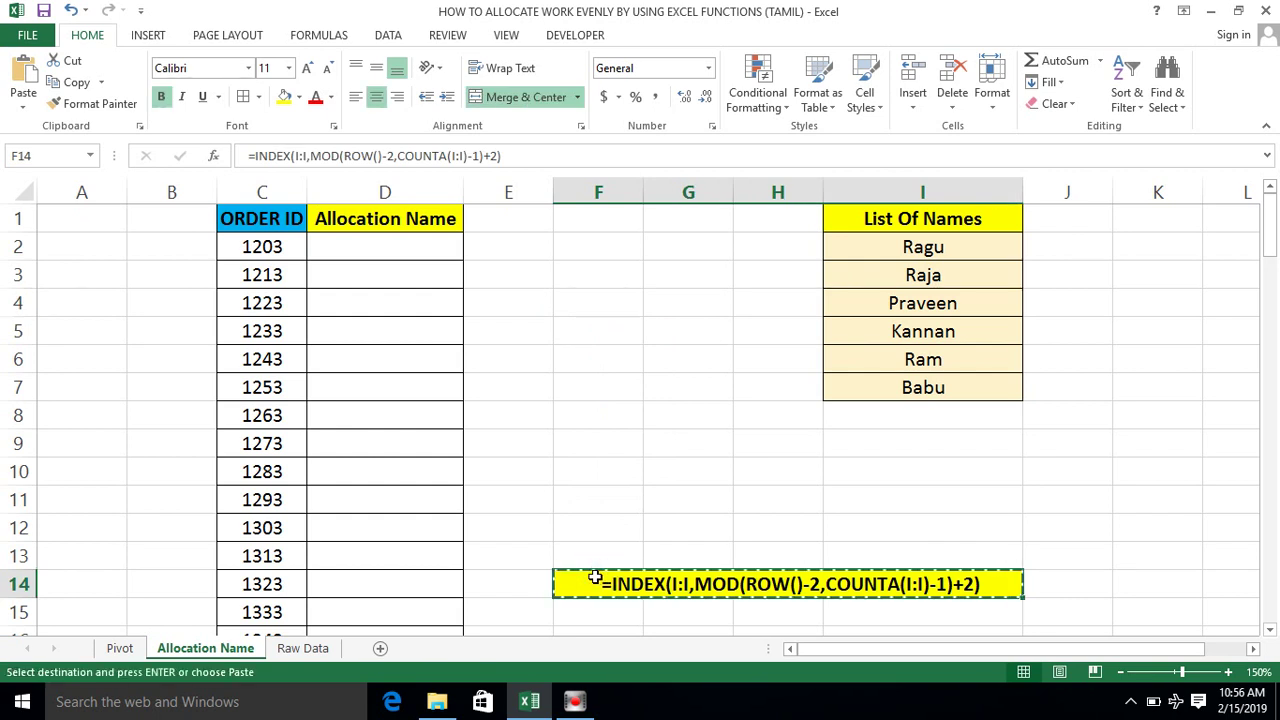
click(1091, 461)
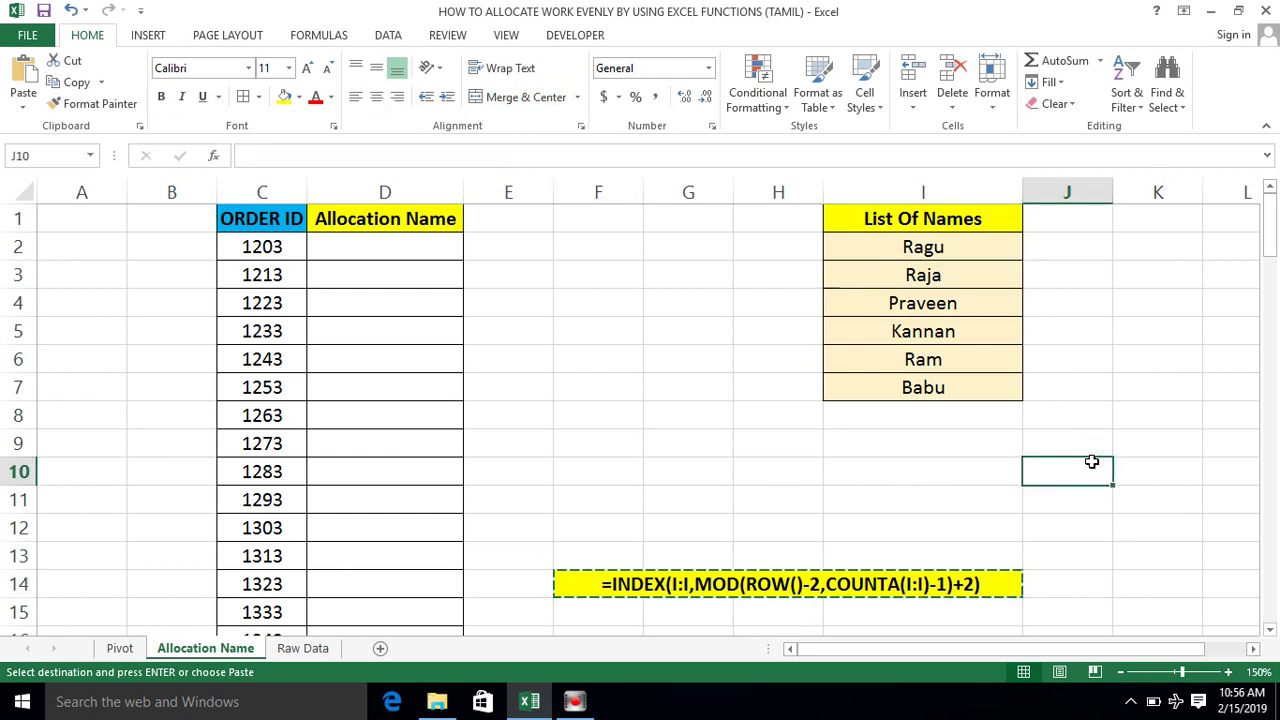
key(Right)
key(Return)
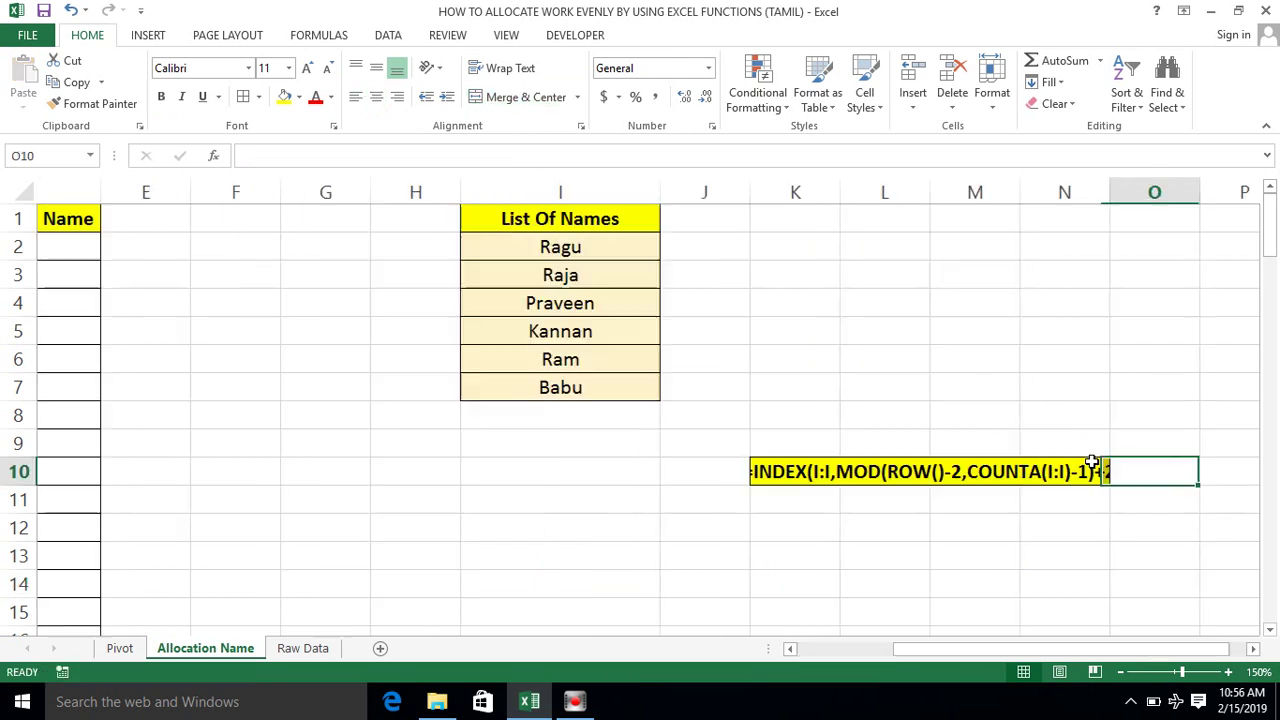
key(ctrl+space)
key(alt+e)
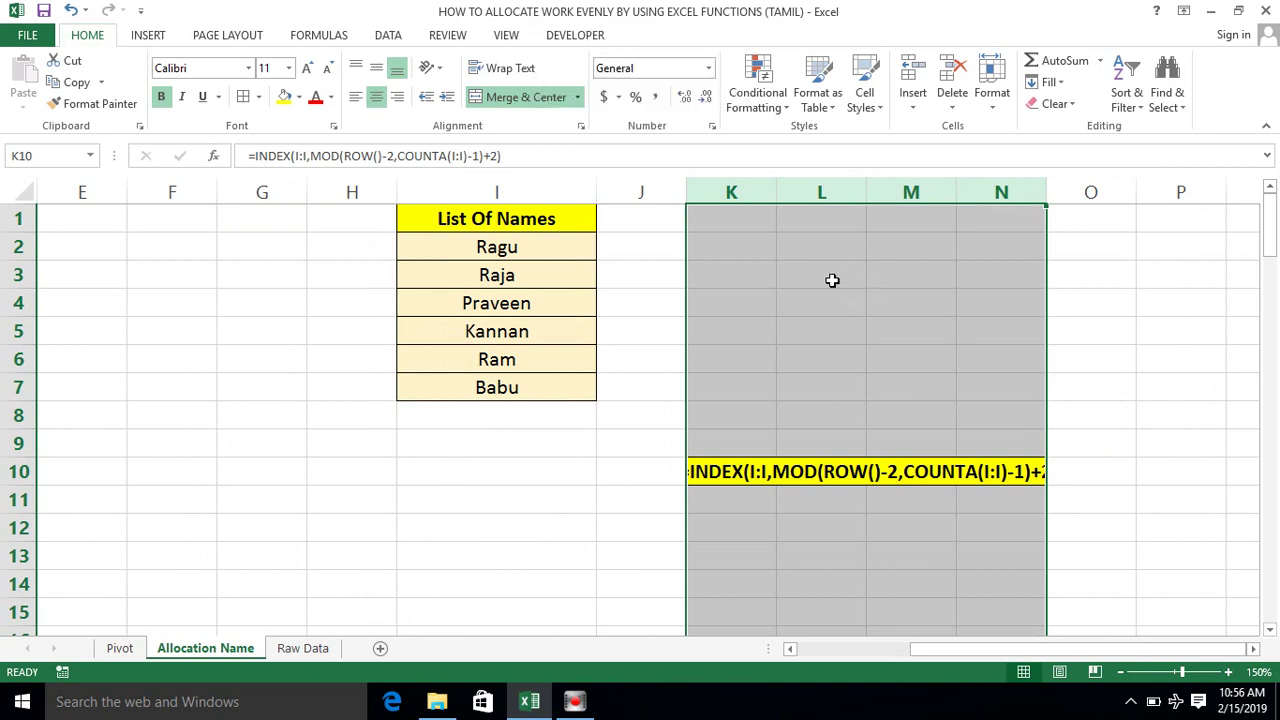
click(794, 274)
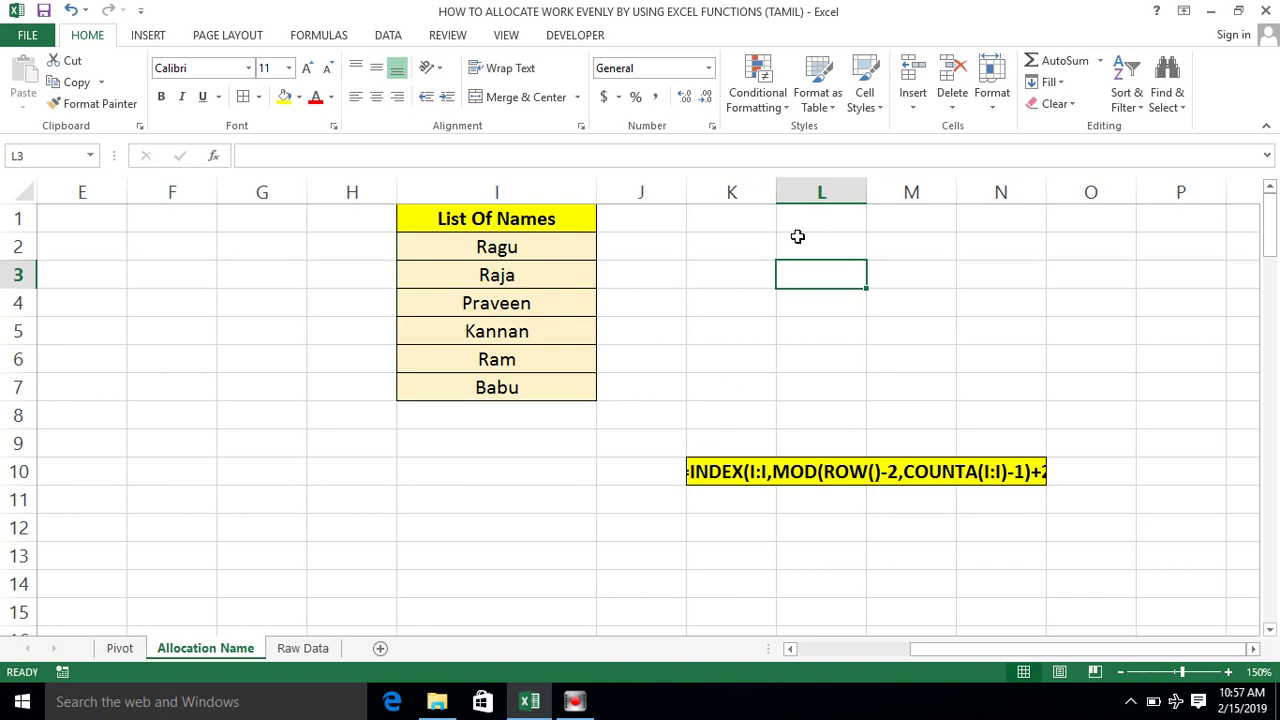
- Merge and centre the pasted label across K10:P10
click(731, 474)
key(shift+Right)
key(shift+Right)
click(526, 97)
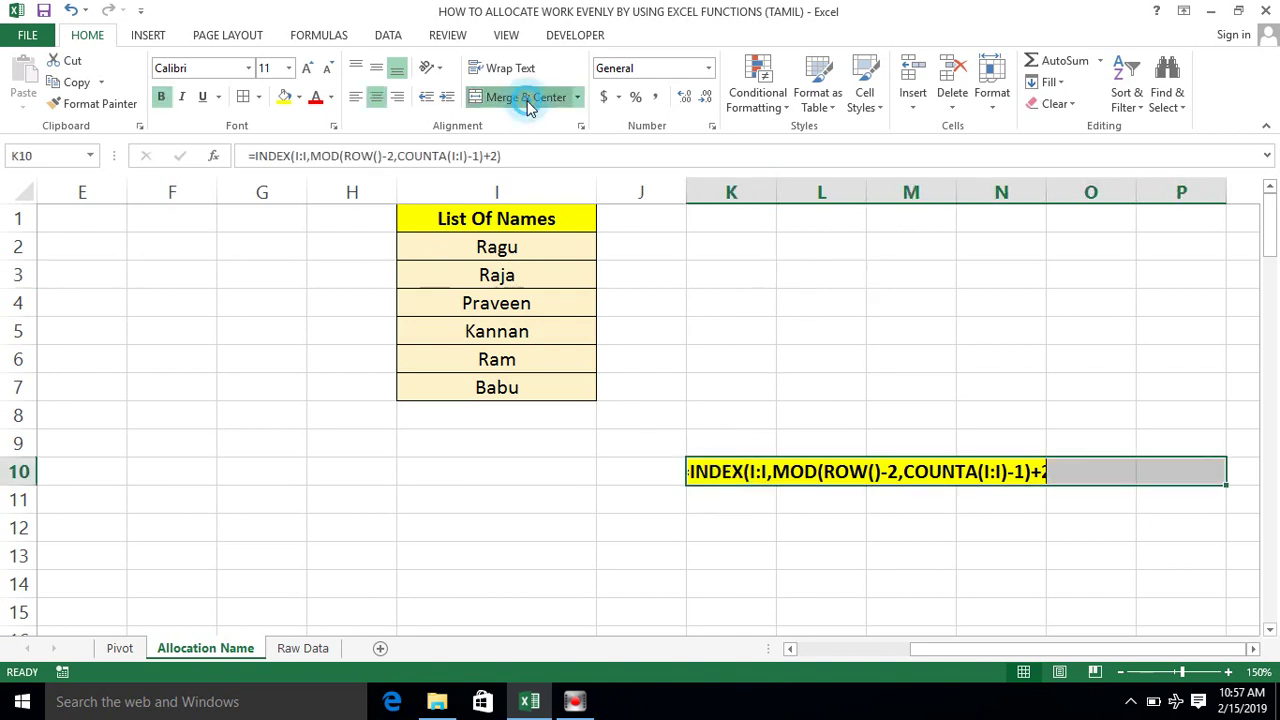
click(529, 105)
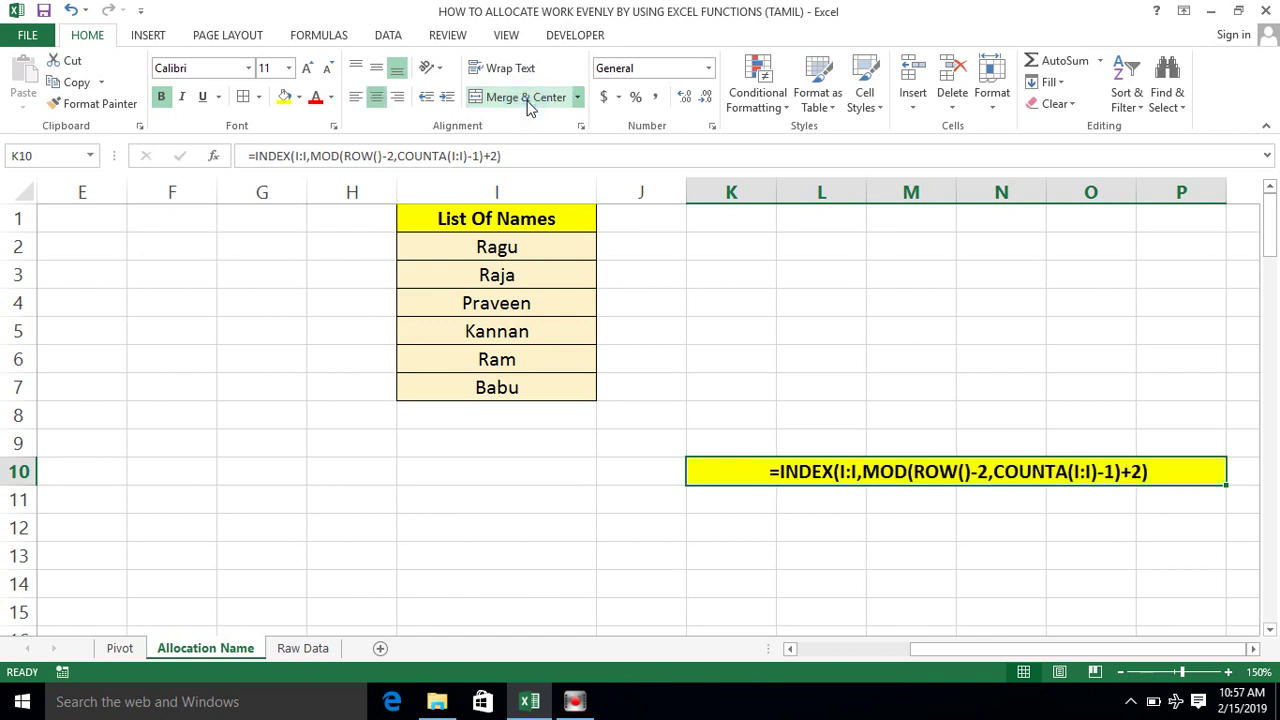
click(577, 503)
key(Left)
key(Left)
key(Left)
key(Left)
key(Left)
key(Left)
key(Left)
key(Right)
key(Right)
key(Right)
key(Right)
key(Right)
key(Right)
- Delete the empty column J next to the List Of Names
key(Right)
key(Right)
key(Right)
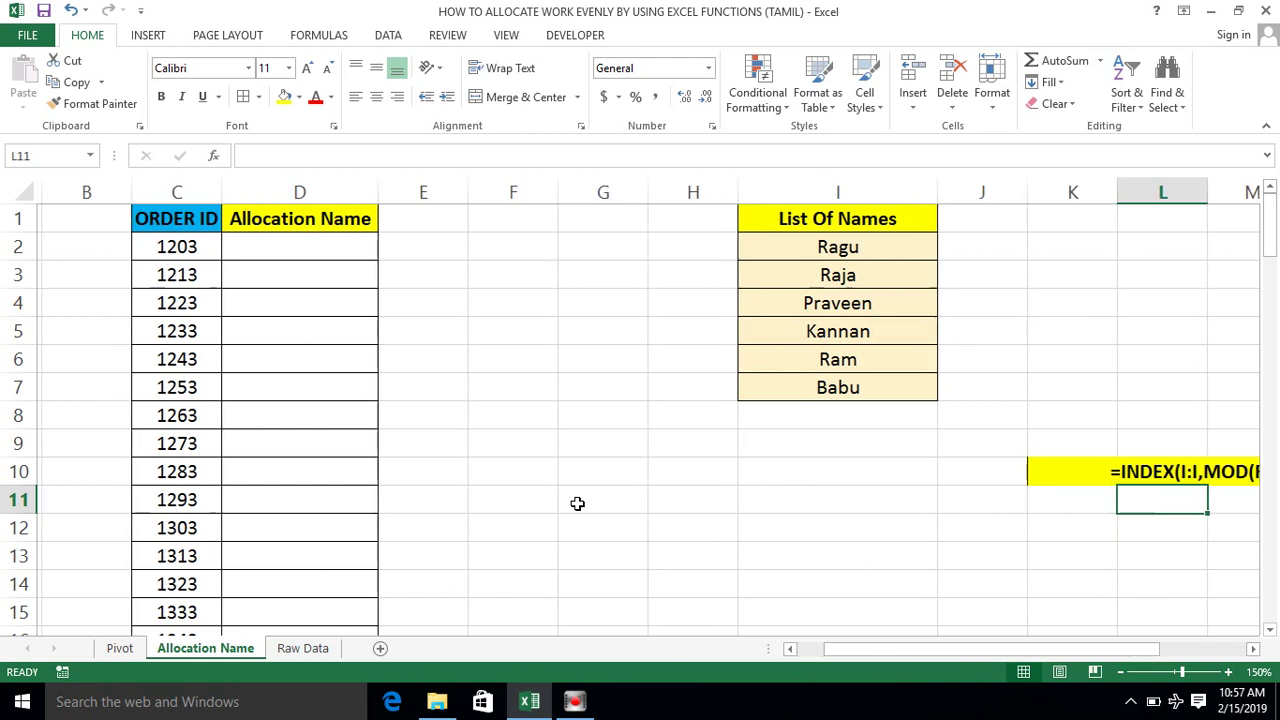
key(Right)
key(Right)
key(Right)
key(Left)
key(Left)
key(Left)
key(Left)
key(Left)
key(Left)
key(Left)
key(Right)
key(Left)
key(Left)
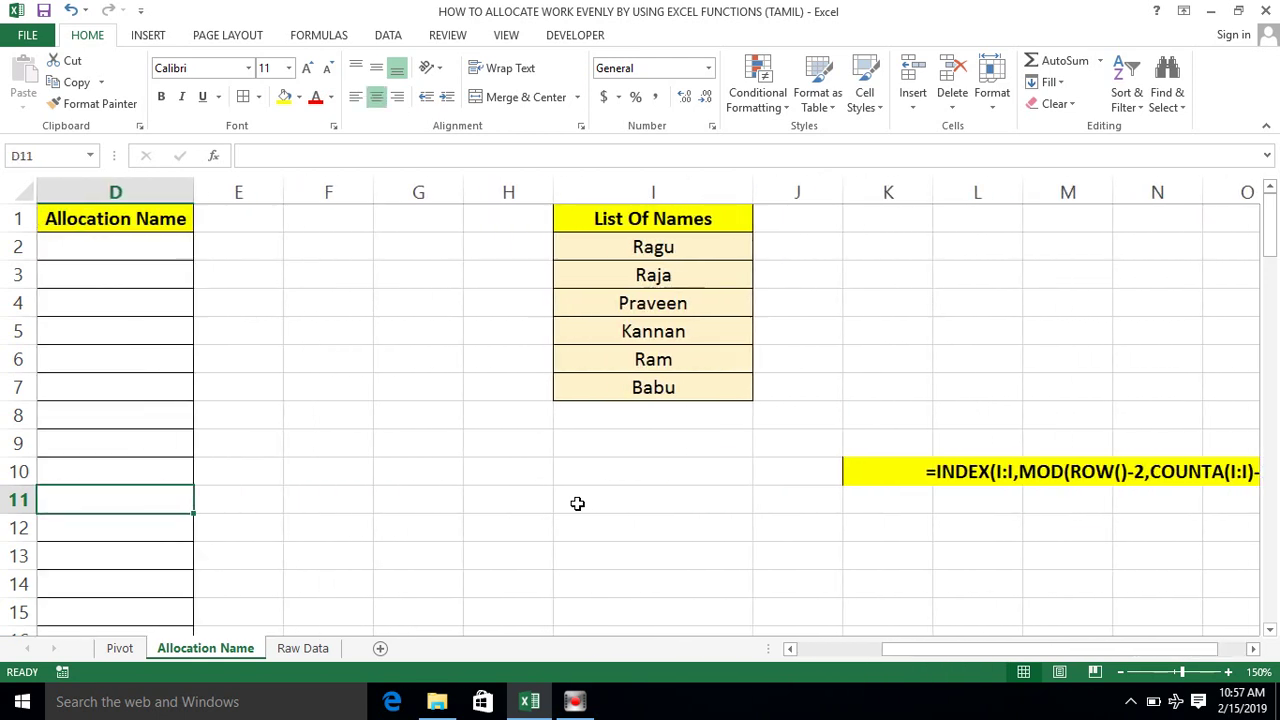
key(Right)
key(Right)
key(Right)
key(Right)
key(Right)
key(Right)
key(Right)
key(Left)
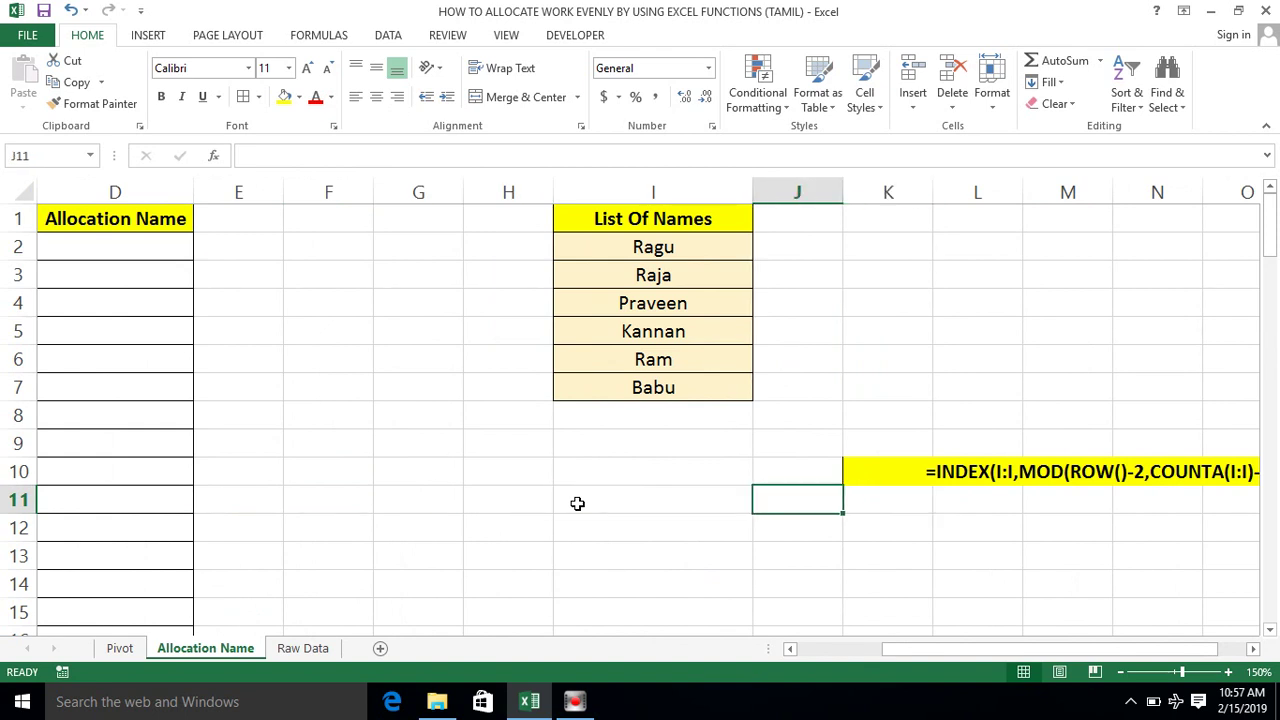
key(ctrl+space)
key(ctrl+minus)
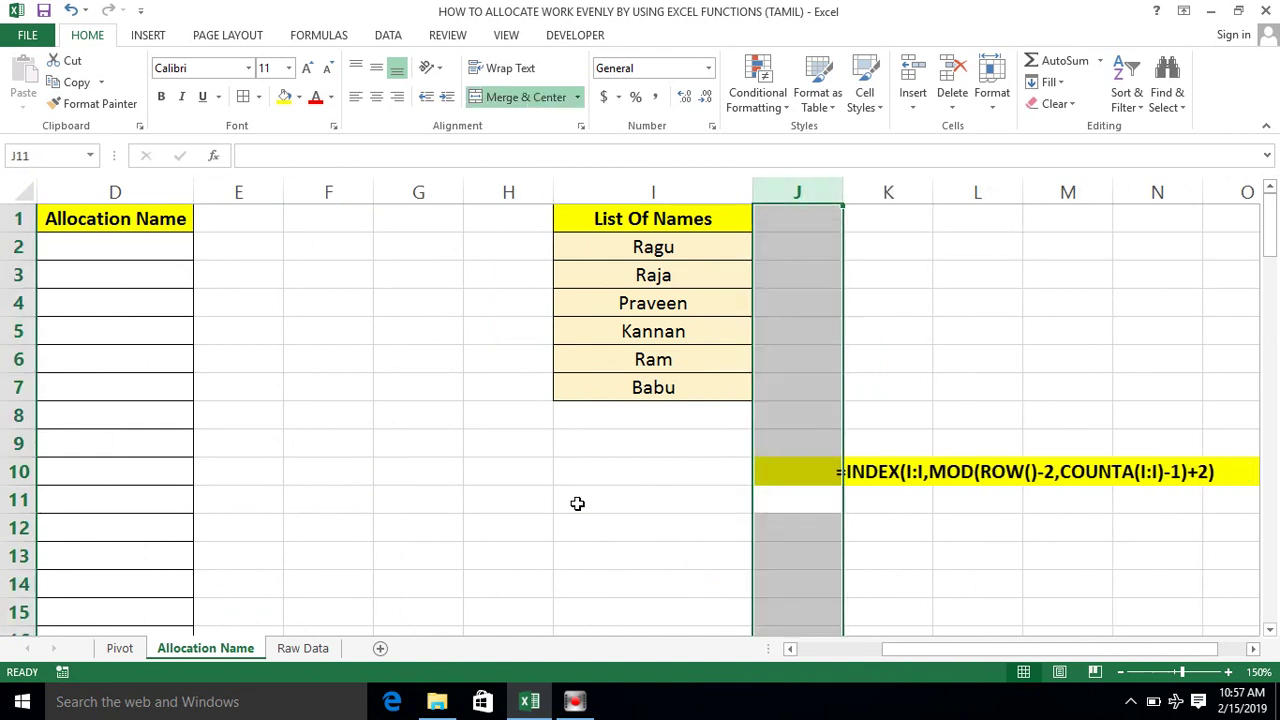
- Enter =COUNTA(I:I) in F6 and compare it with the List Of Names range
key(Left)
key(Left)
key(Left)
key(Left)
key(ctrl+Up)
key(Down)
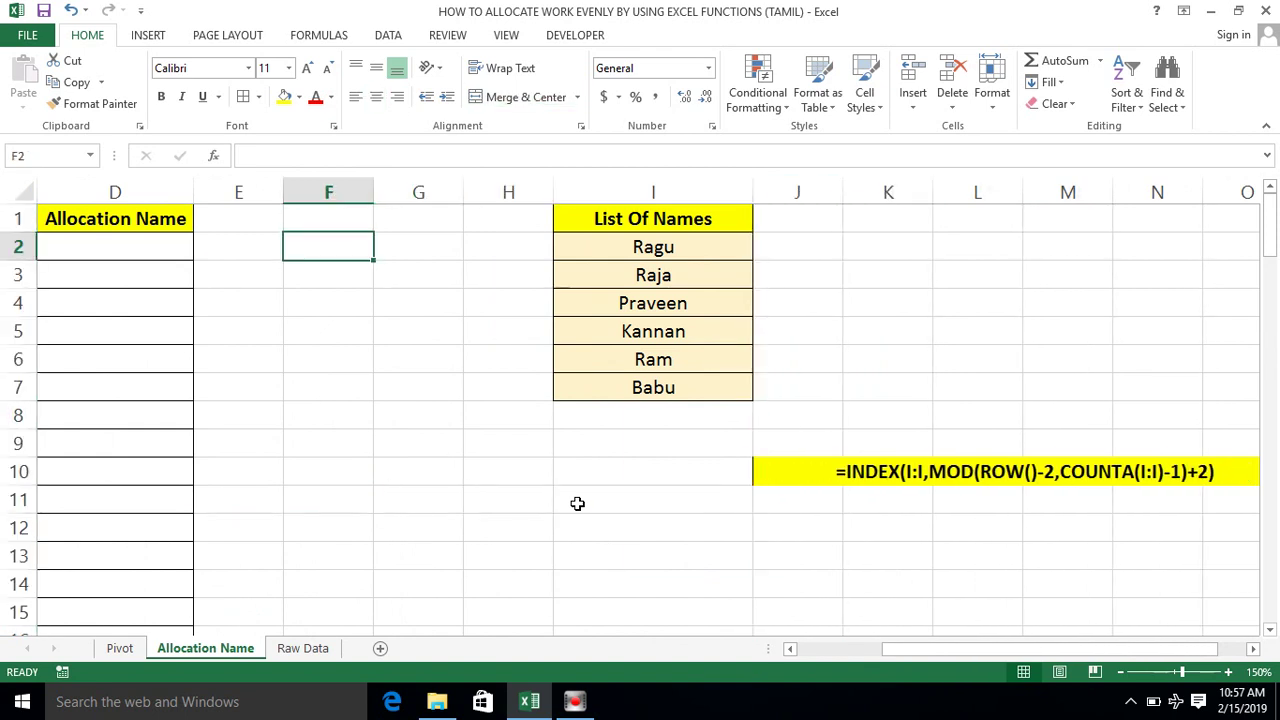
key(Down)
key(Down)
key(Down)
text(=counta)
key(Tab)
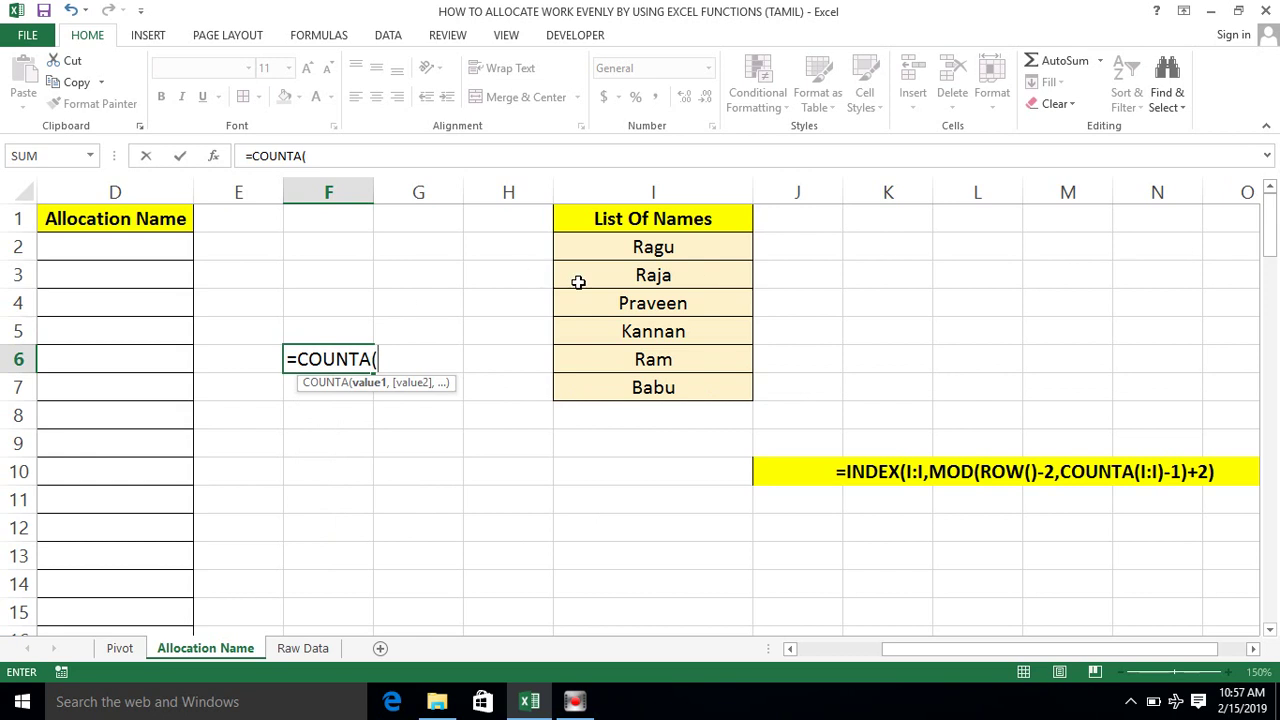
click(660, 186)
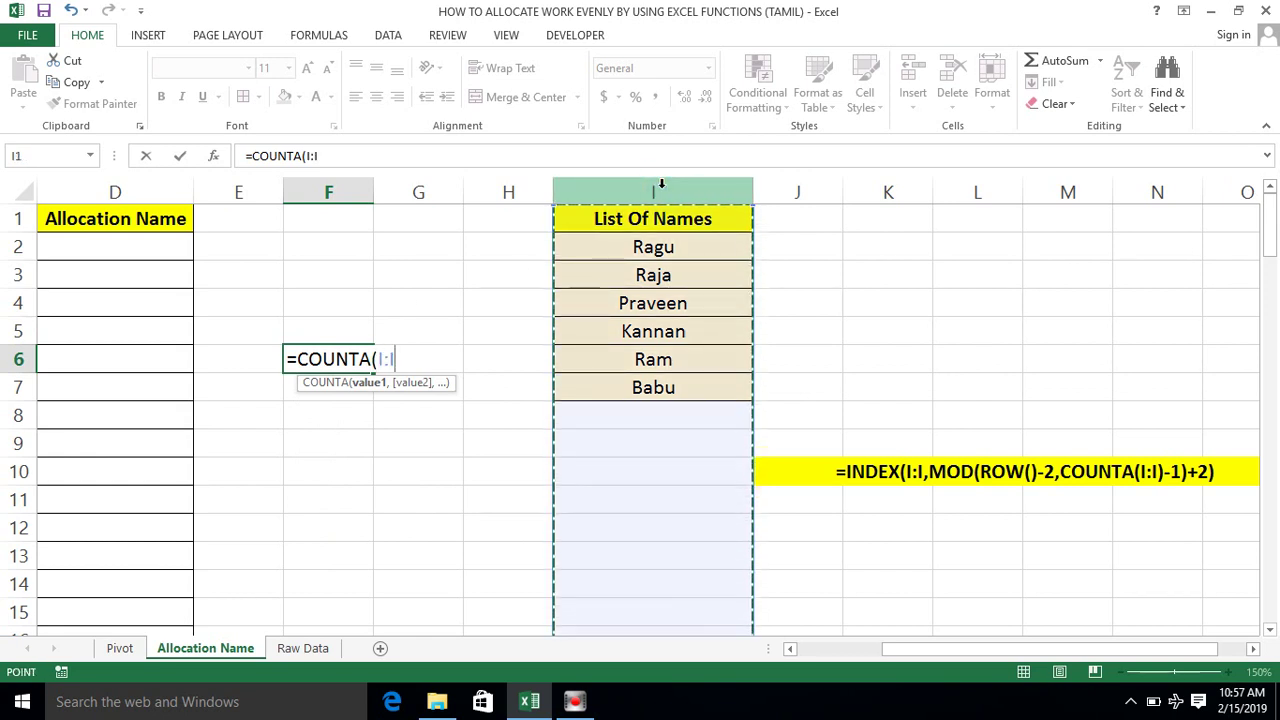
text())
key(Return)
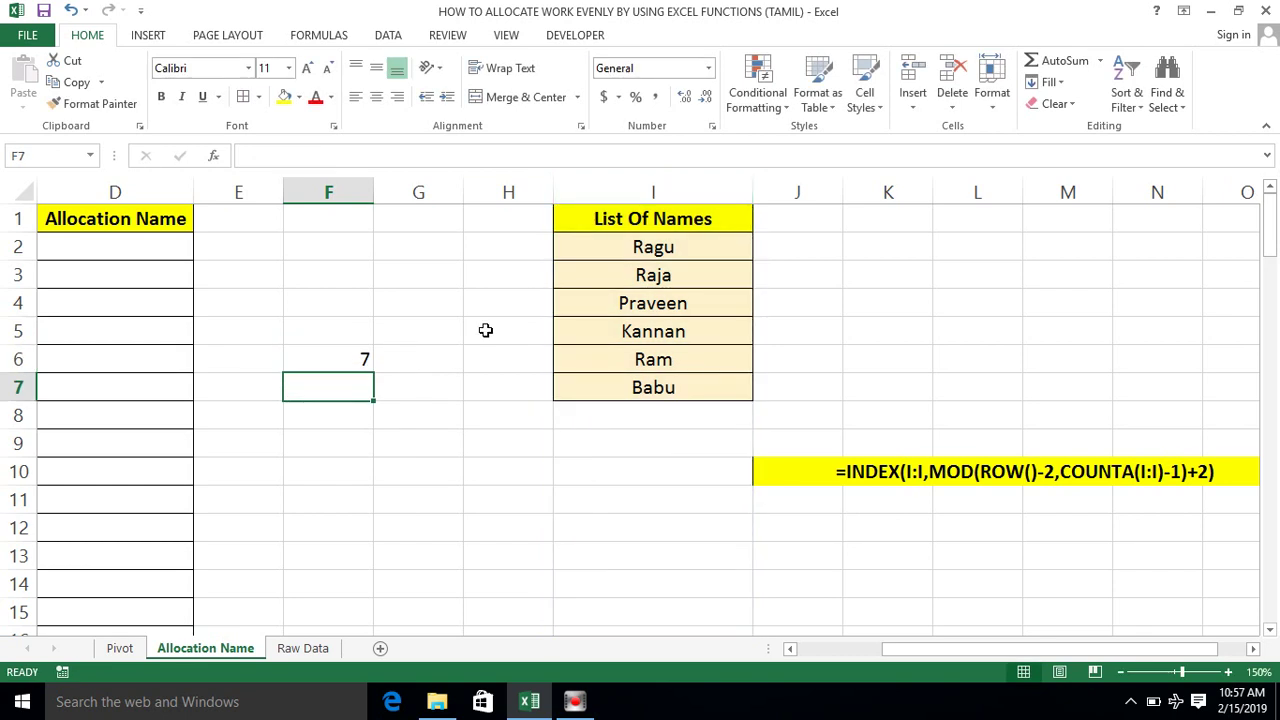
click(343, 362)
click(634, 219)
key(ctrl+shift+Down)
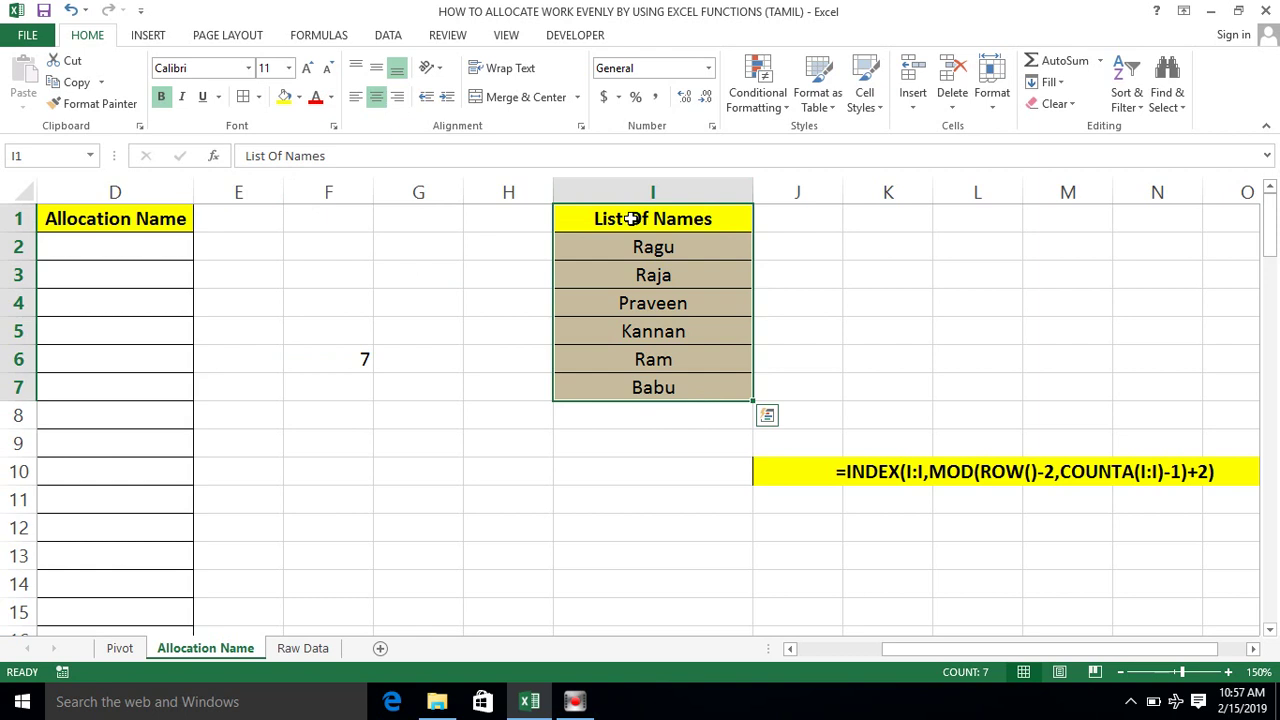
- Change F6 to =COUNTA(I:I)-1 and confirm it matches the six names
double_click(360, 356)
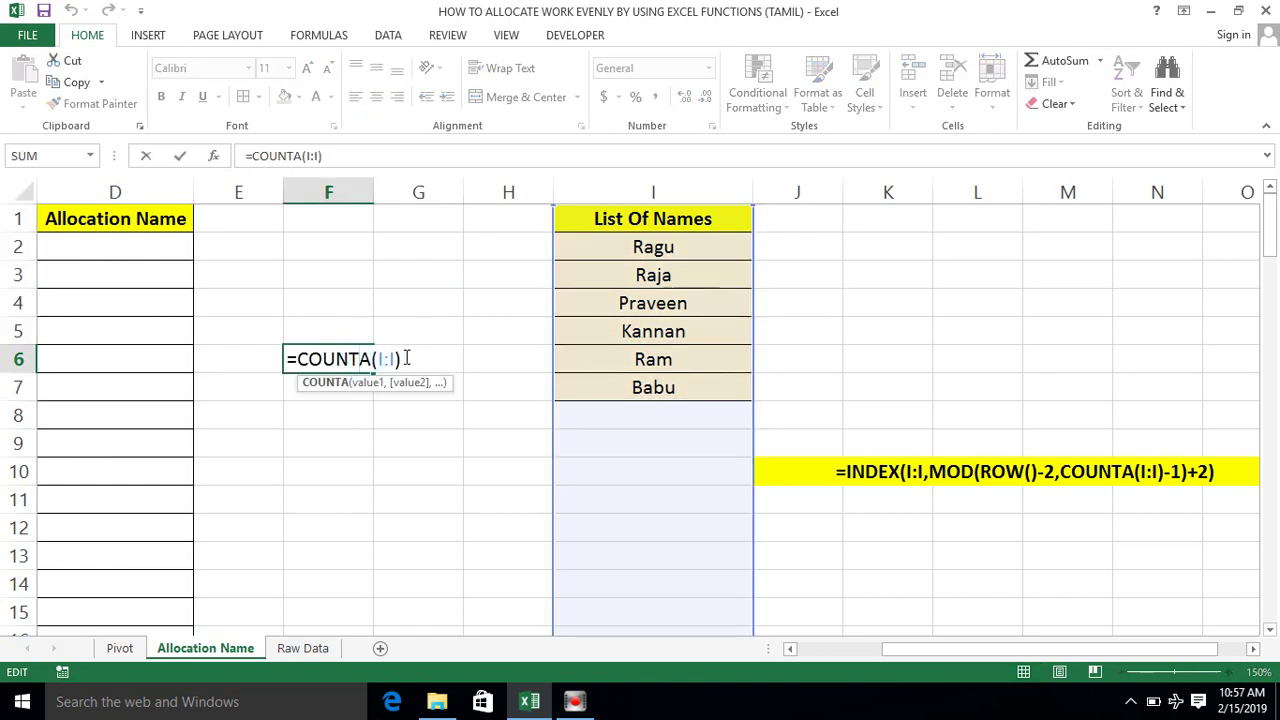
click(407, 358)
text(-1)
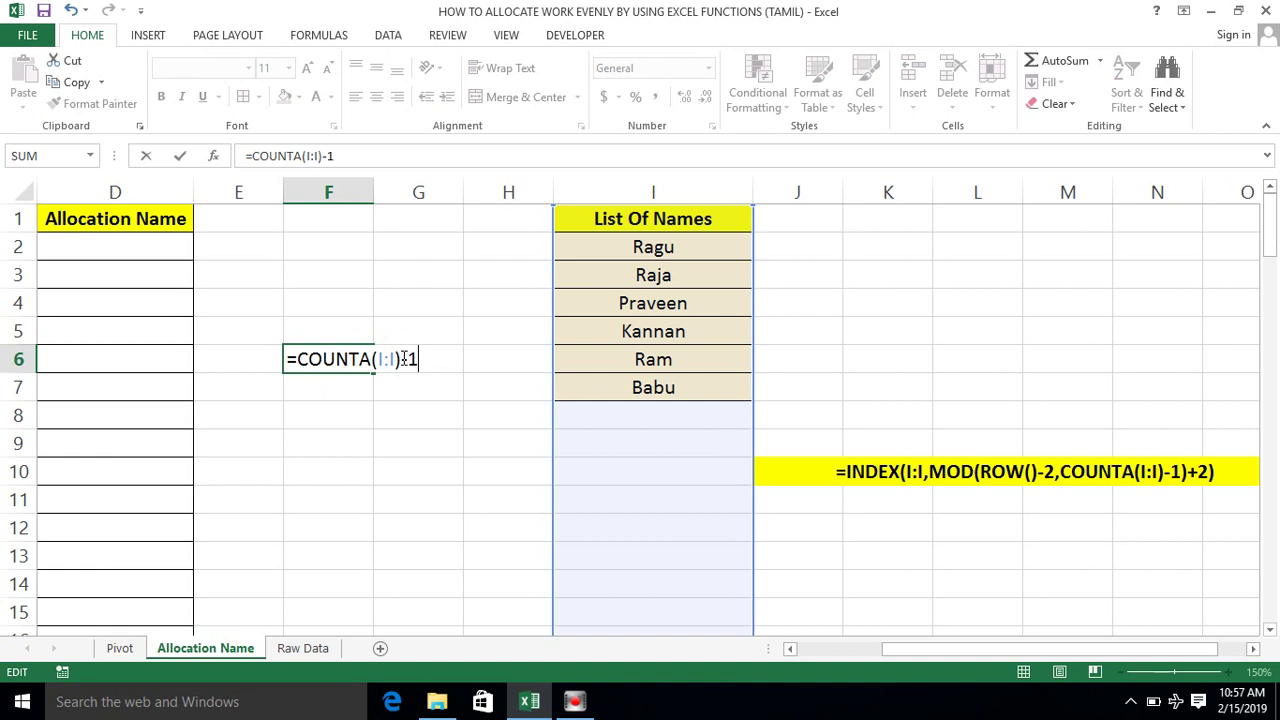
key(Return)
click(323, 357)
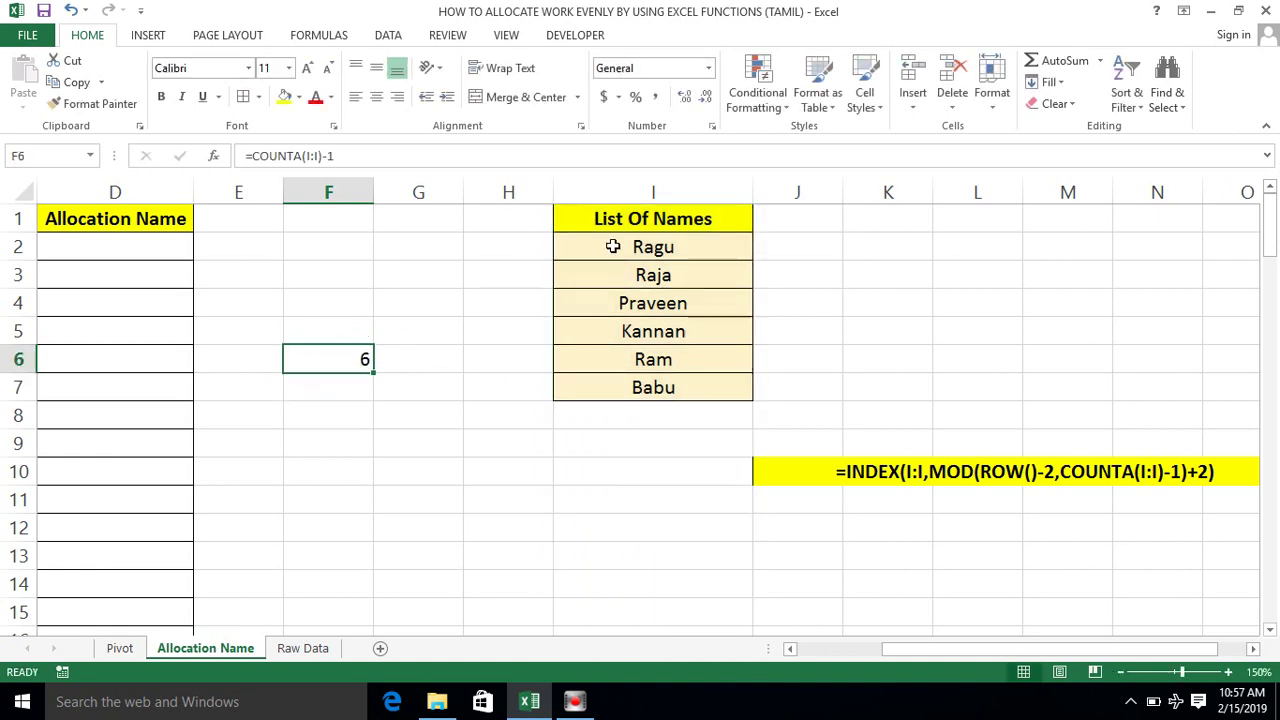
click(643, 212)
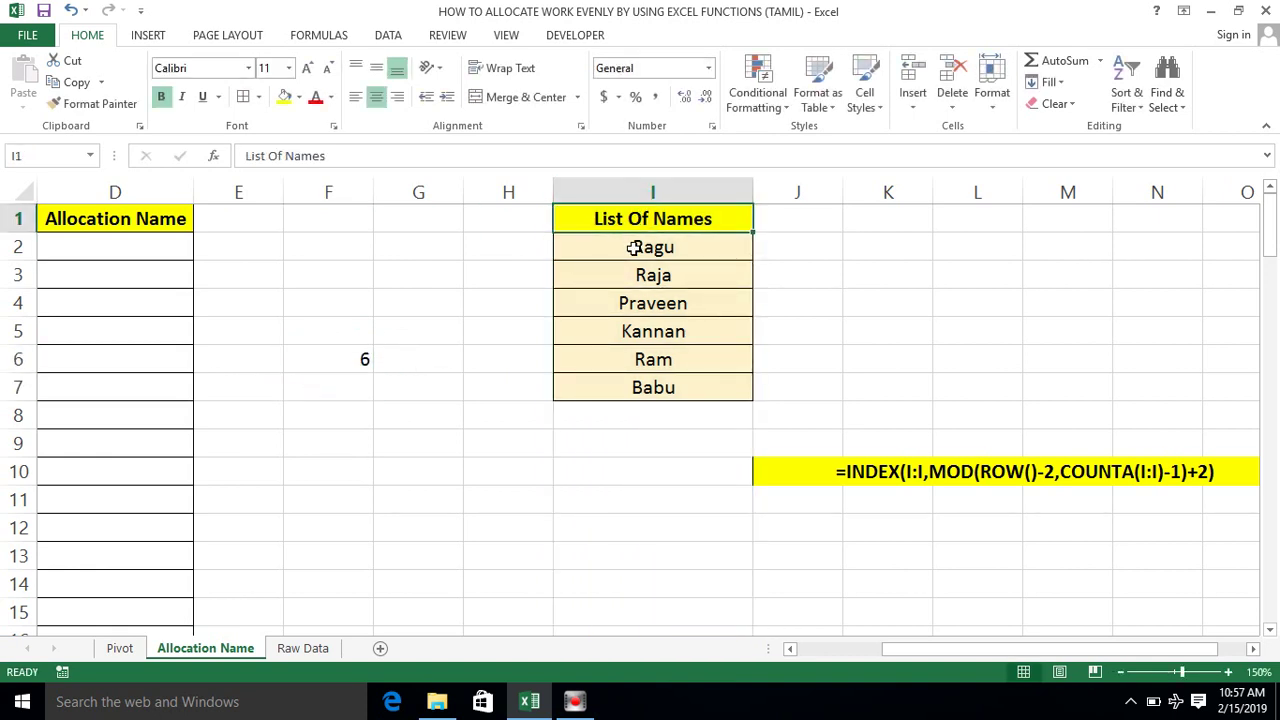
click(634, 248)
key(ctrl+shift+Down)
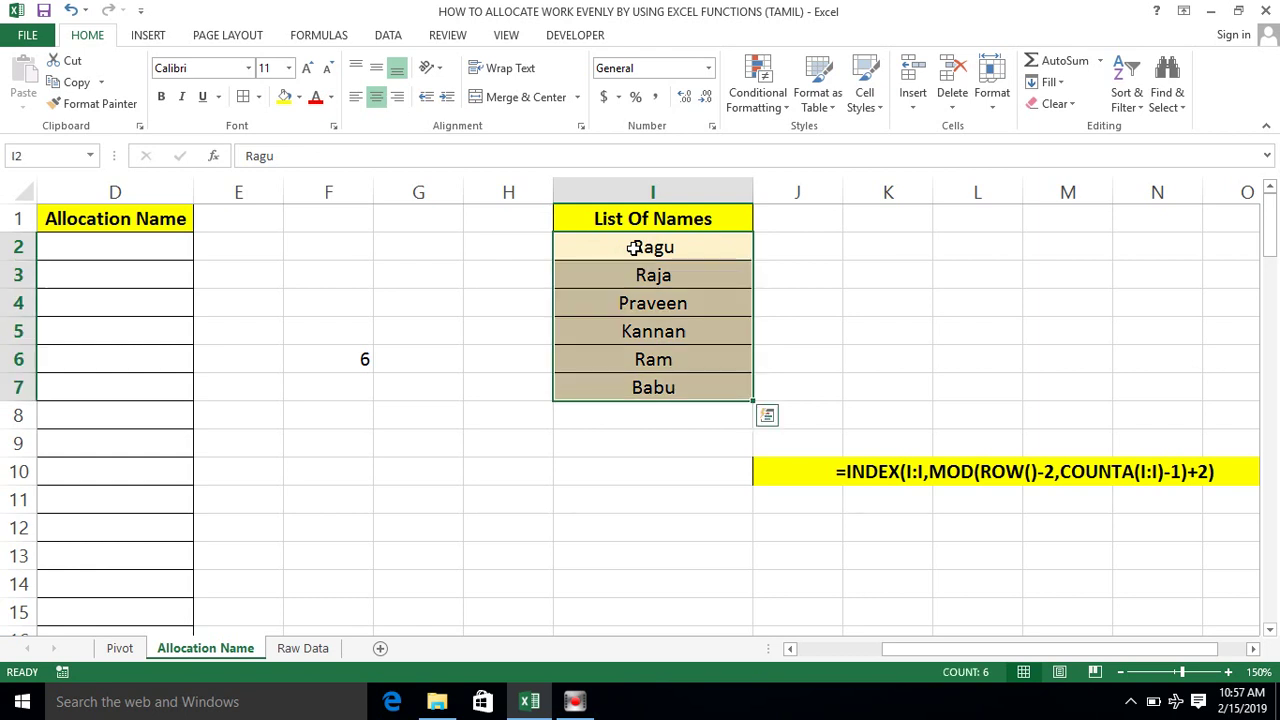
click(358, 363)
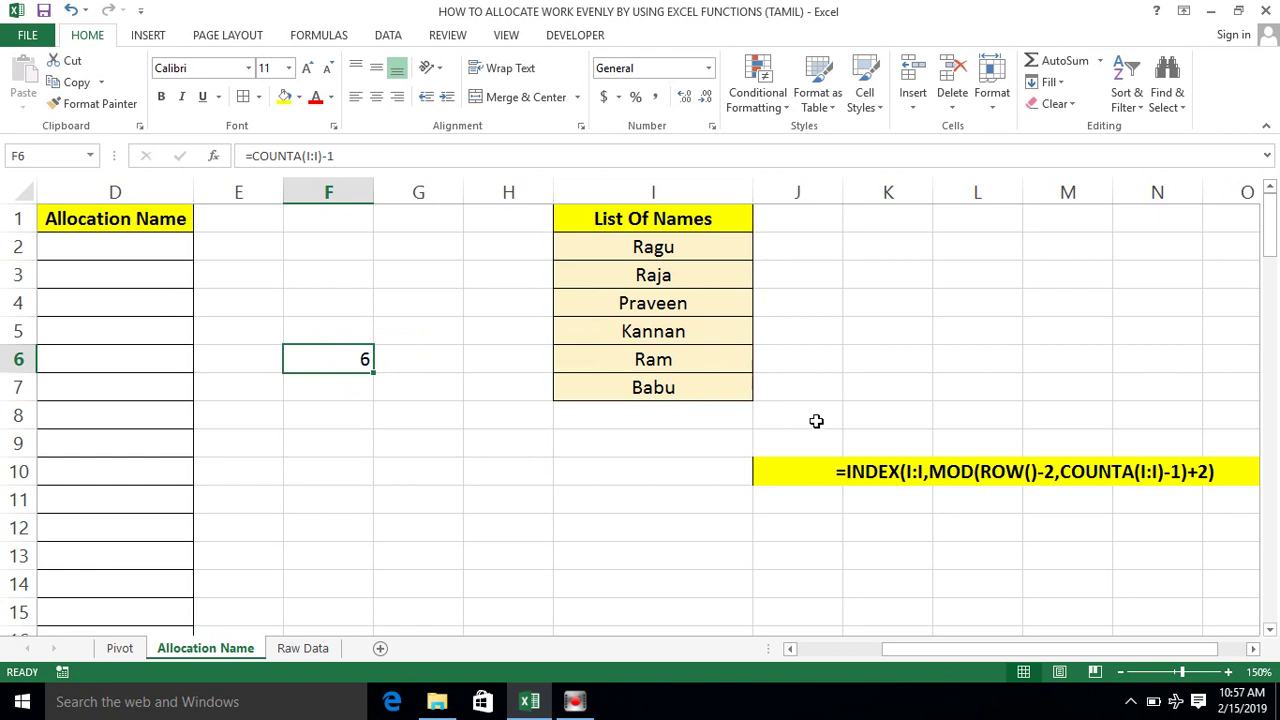
click(868, 477)
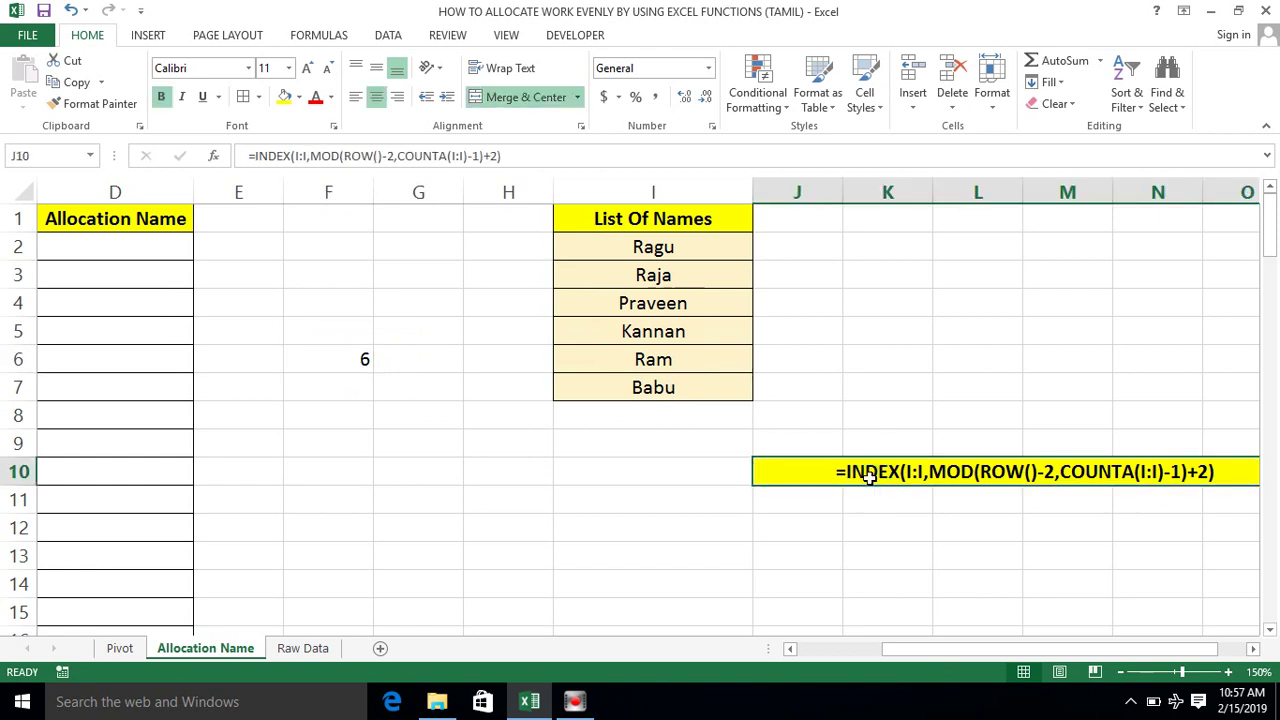
click(363, 358)
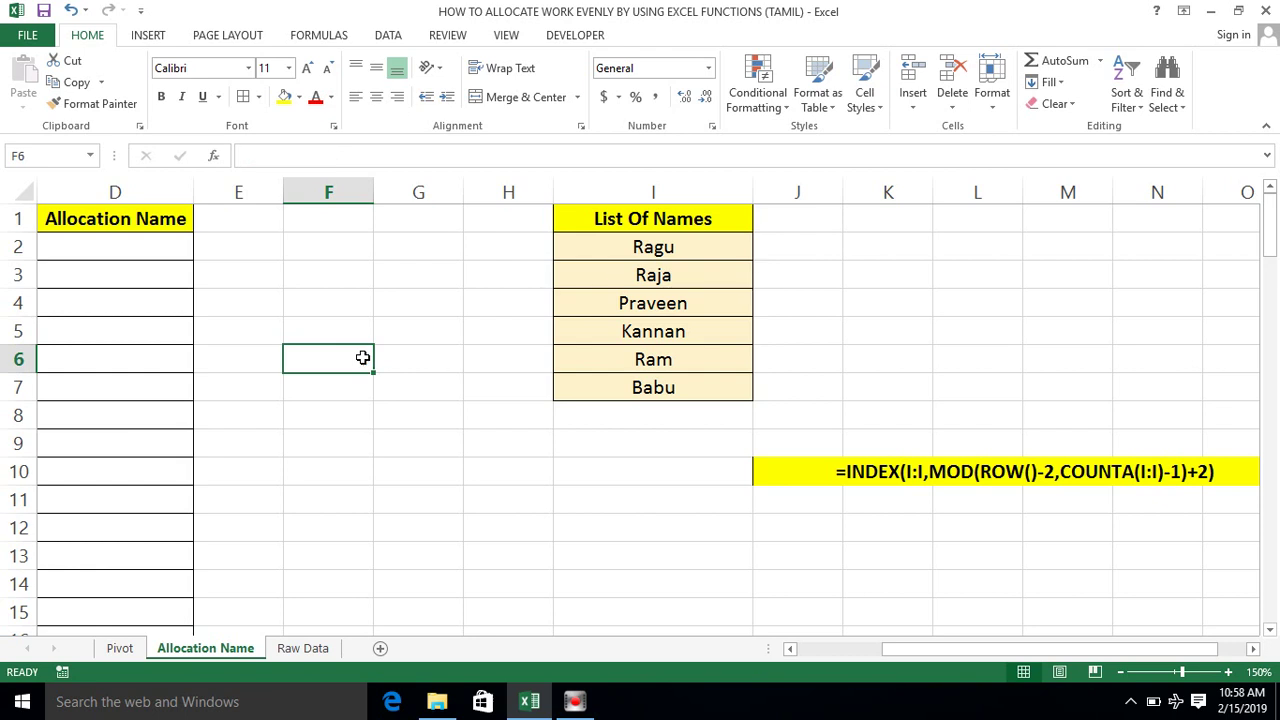
- In D2, begin the formula =INDEX(I:I,MOD( to pick names from column I
click(175, 244)
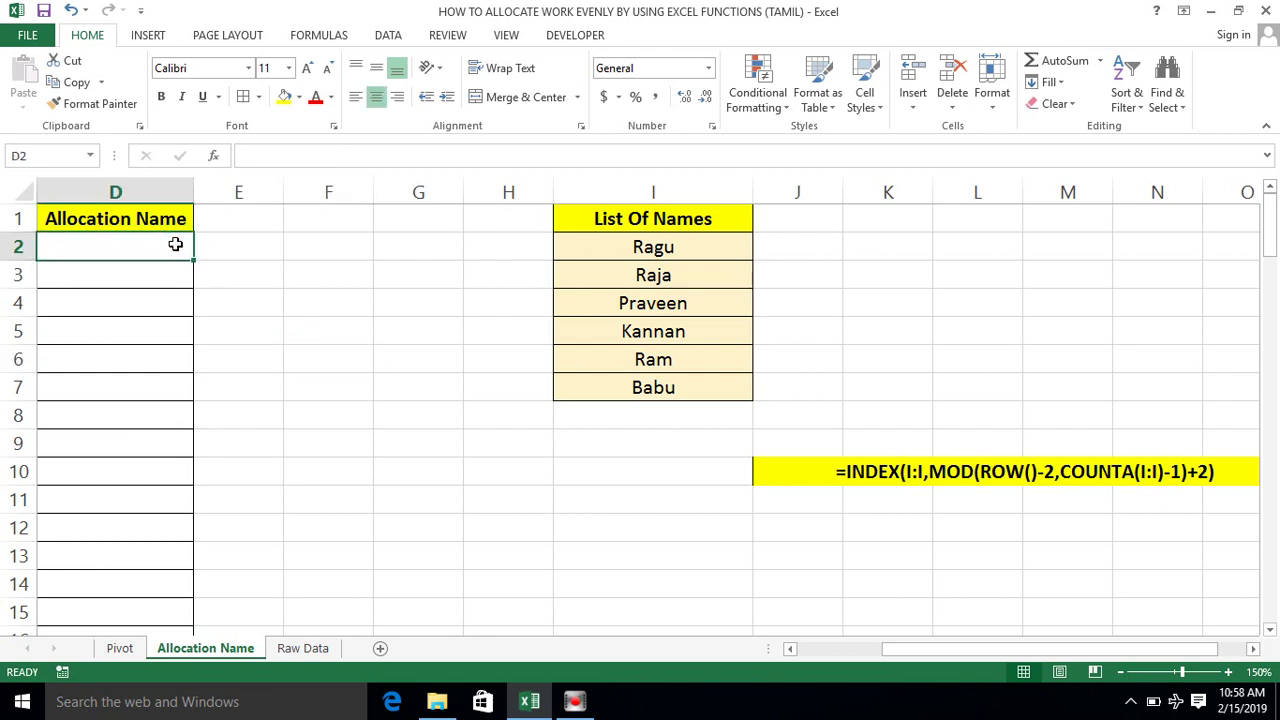
key(Left)
key(Right)
key(Right)
key(Right)
key(Right)
key(Right)
key(Right)
key(Right)
key(Right)
key(Right)
key(Right)
click(155, 259)
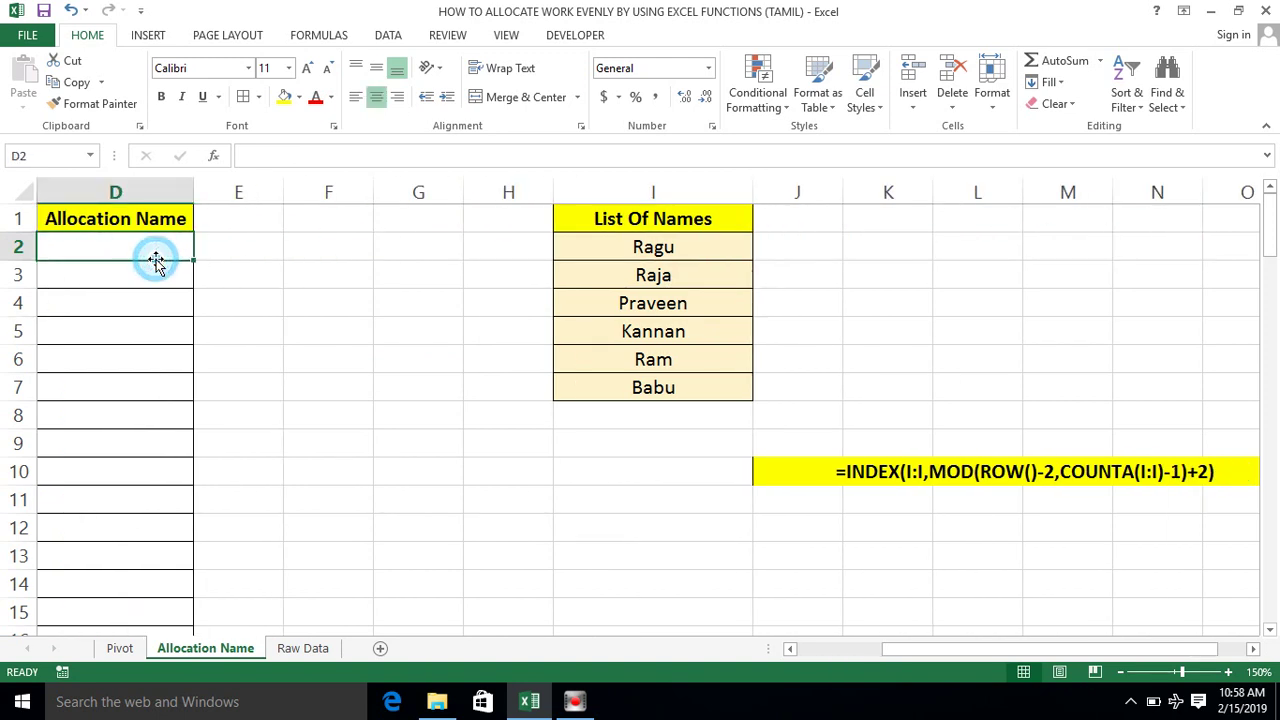
text(=inde)
key(Tab)
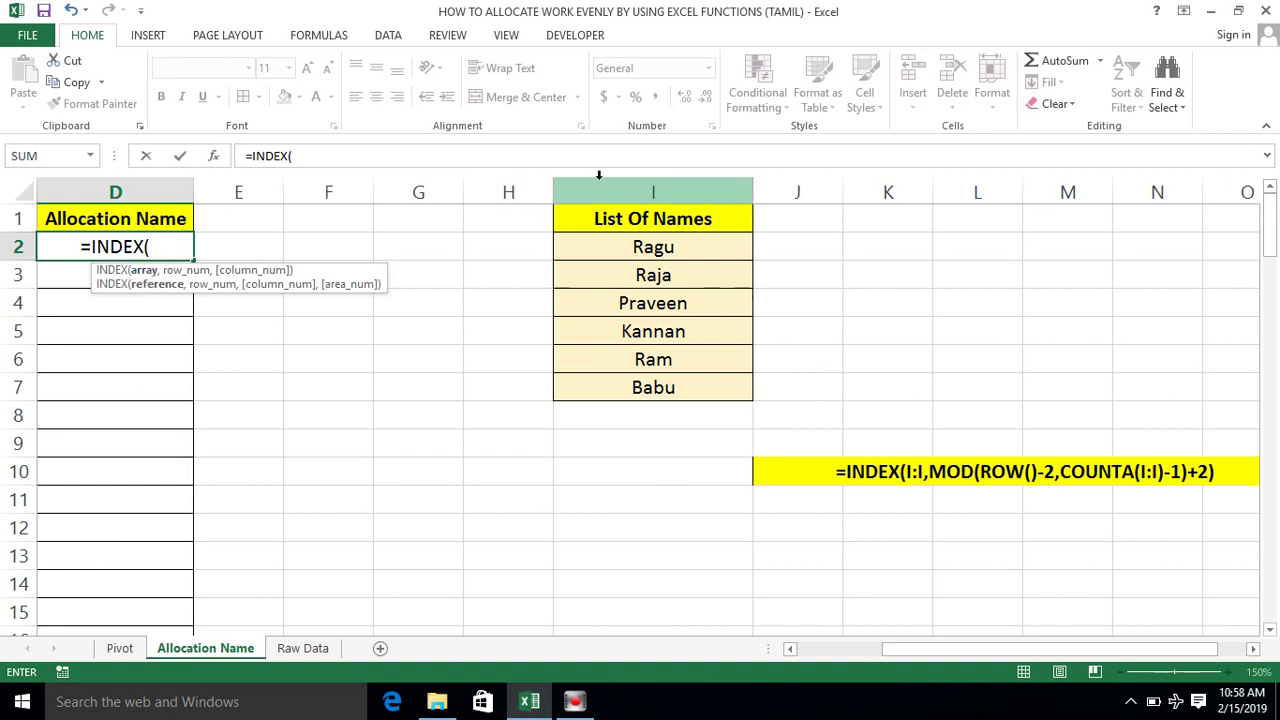
click(635, 185)
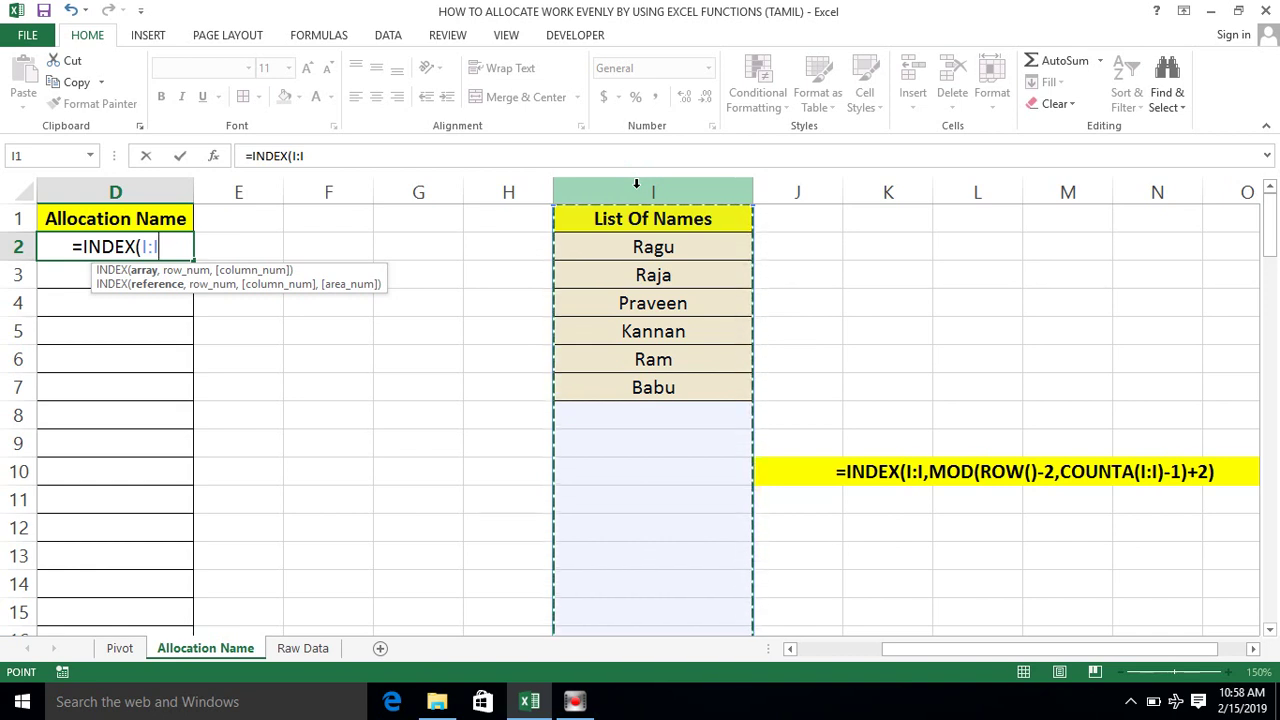
text(,)
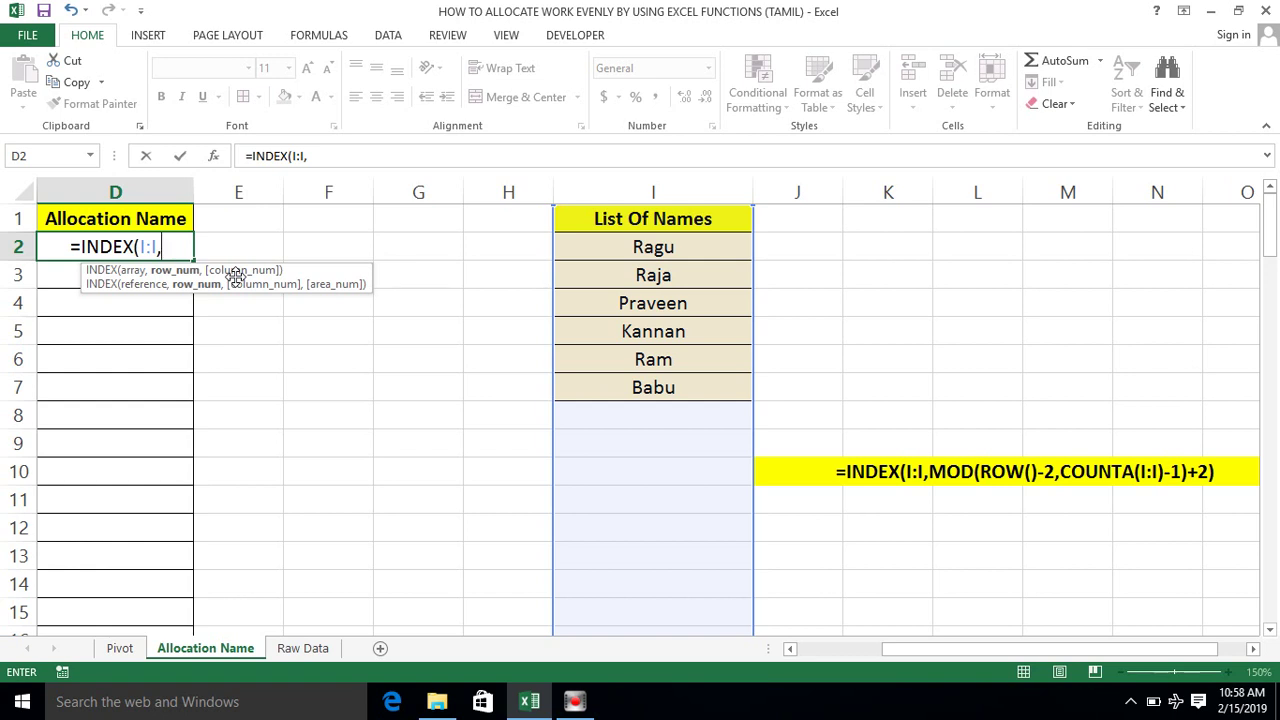
text(mod)
key(Tab)
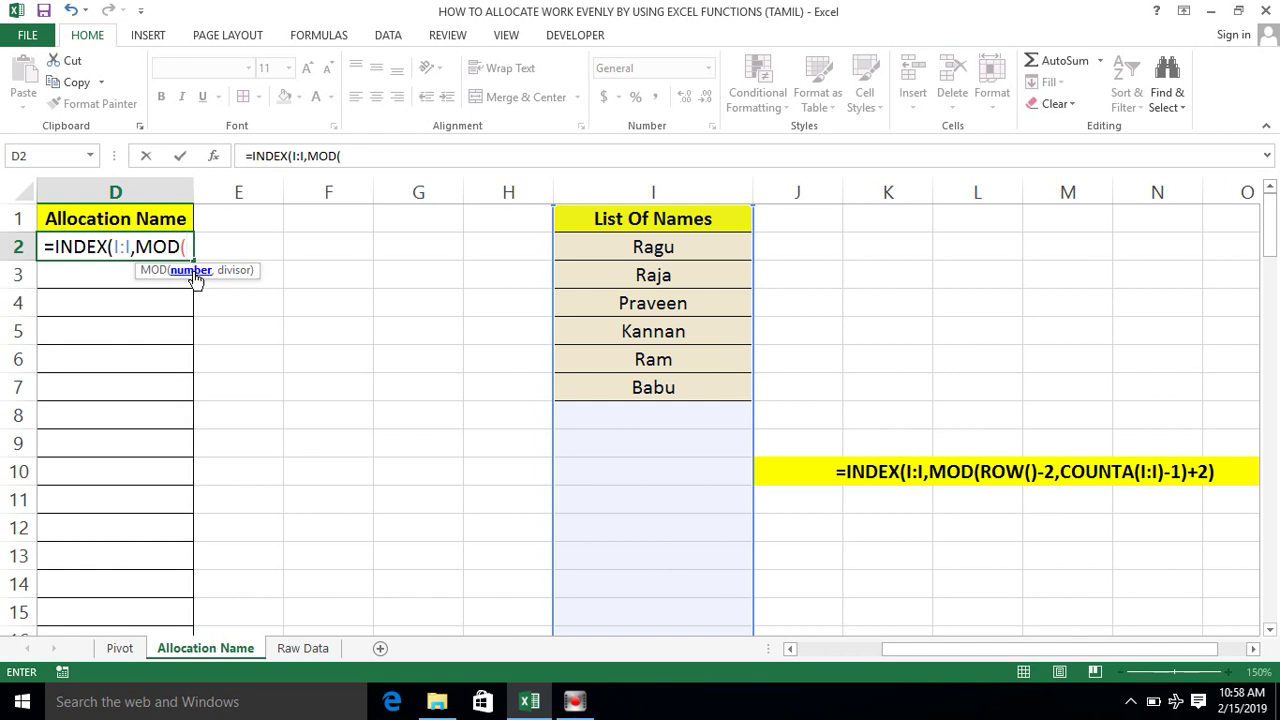
- Add ROW()-2 and COUNTA(I:I)-1 as the MOD arguments in the D2 formula
text(row)
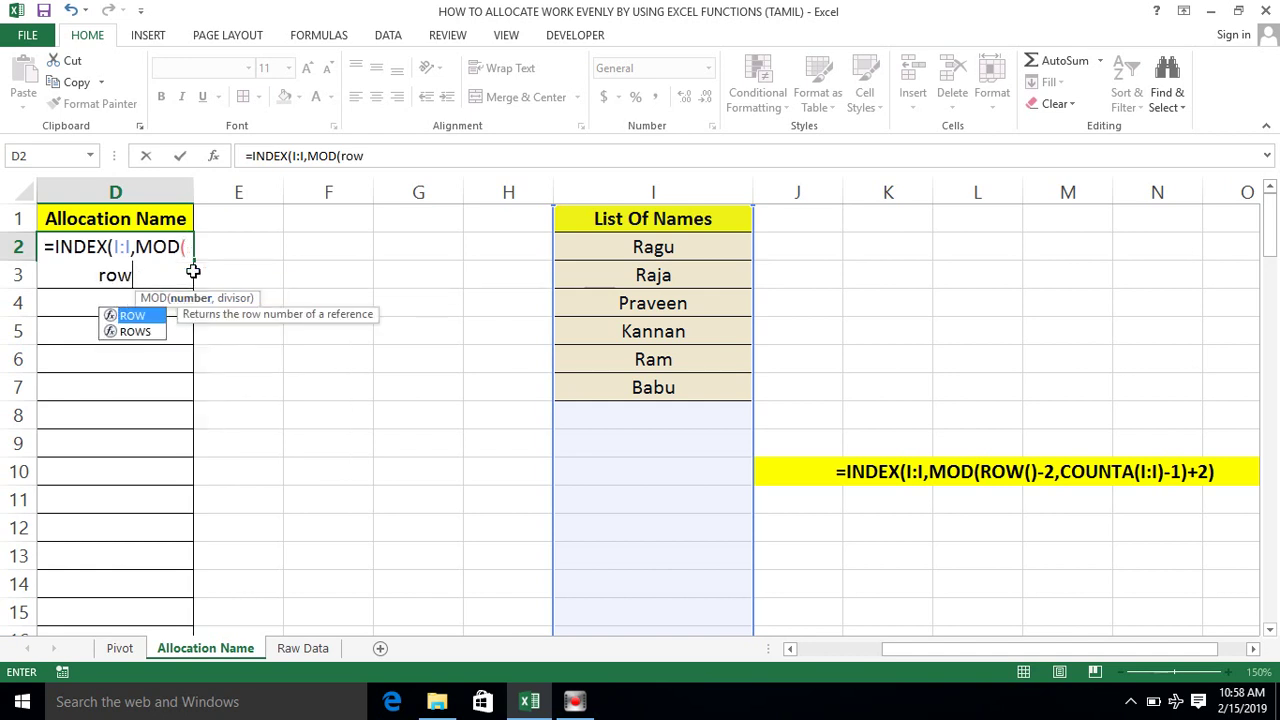
key(Tab)
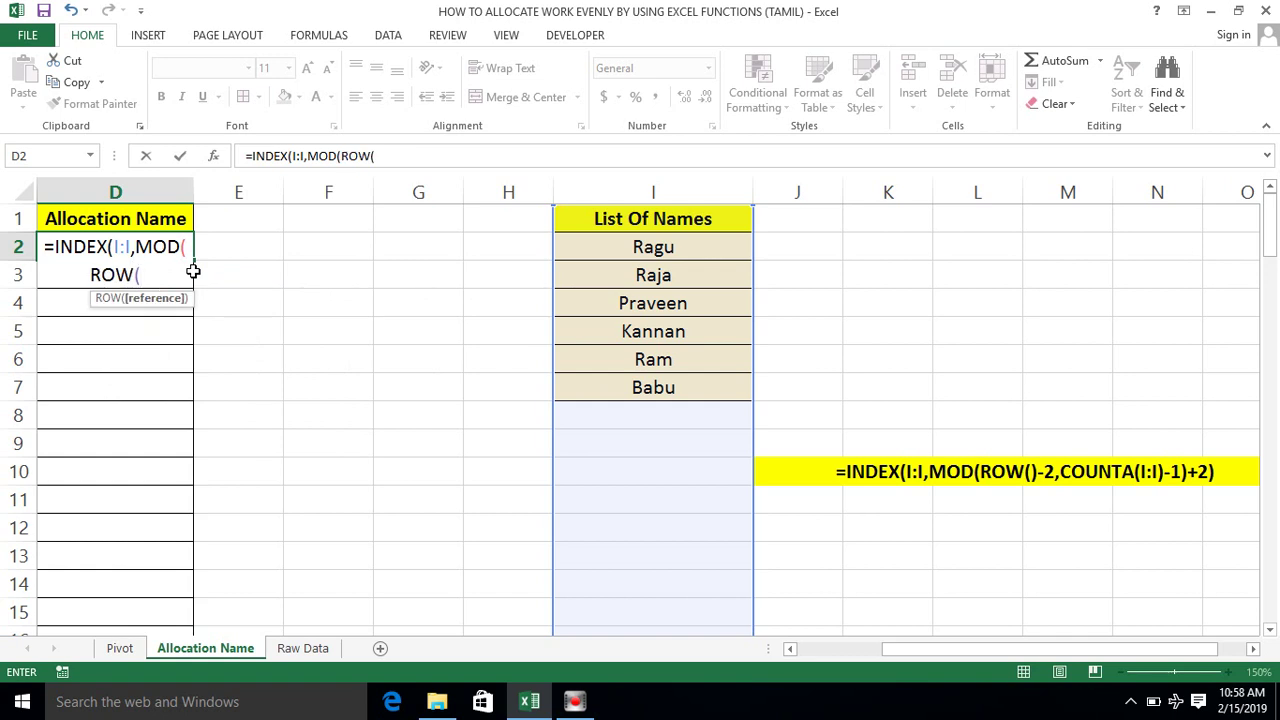
text())
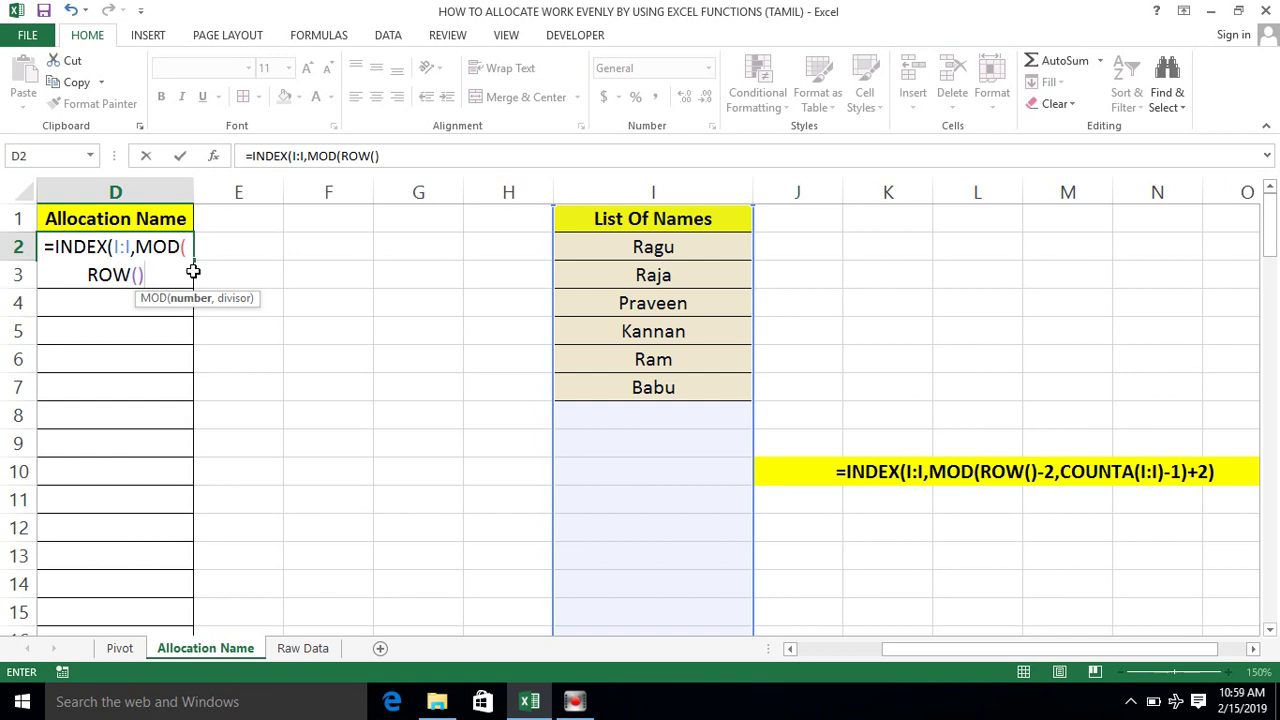
text(,)
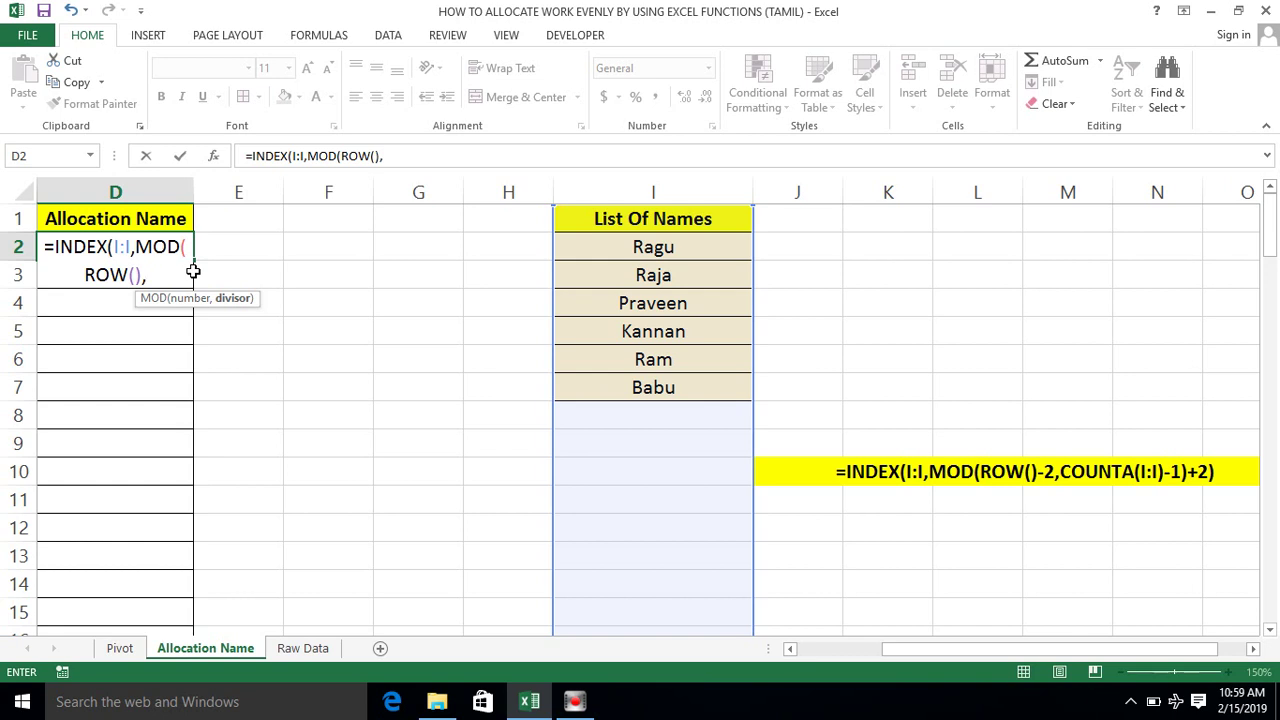
text(count)
key(Down)
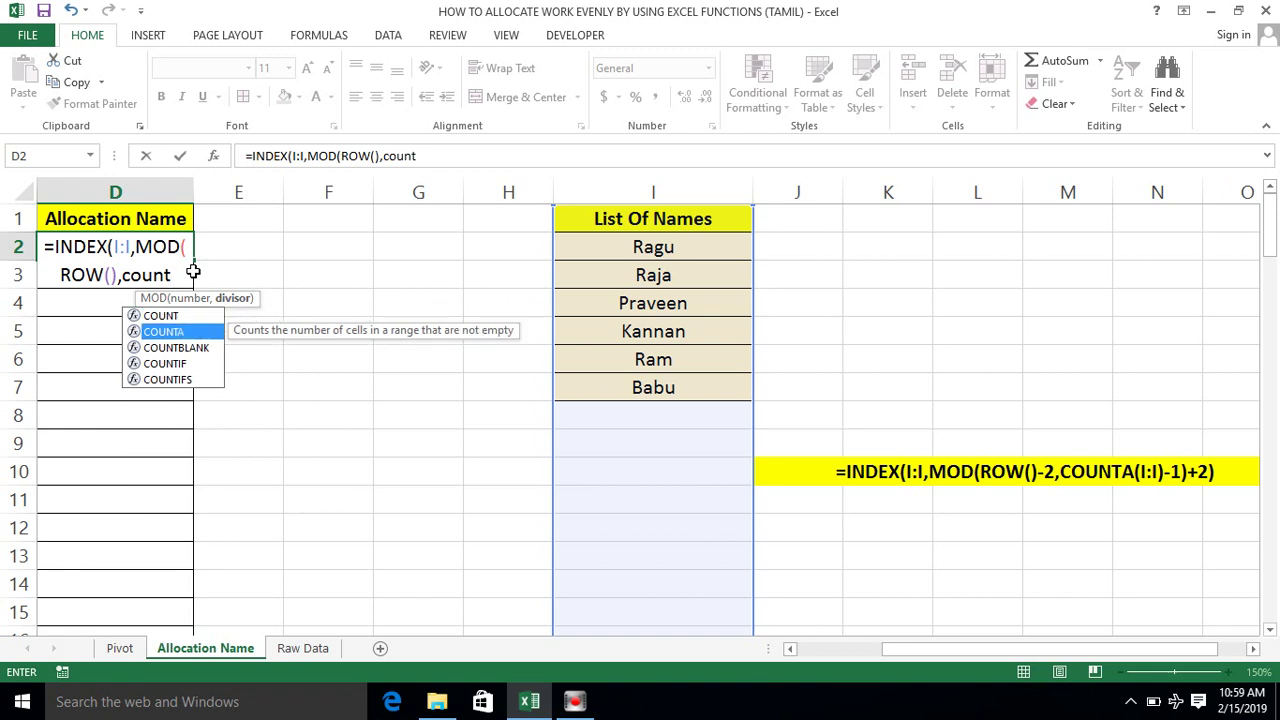
key(Tab)
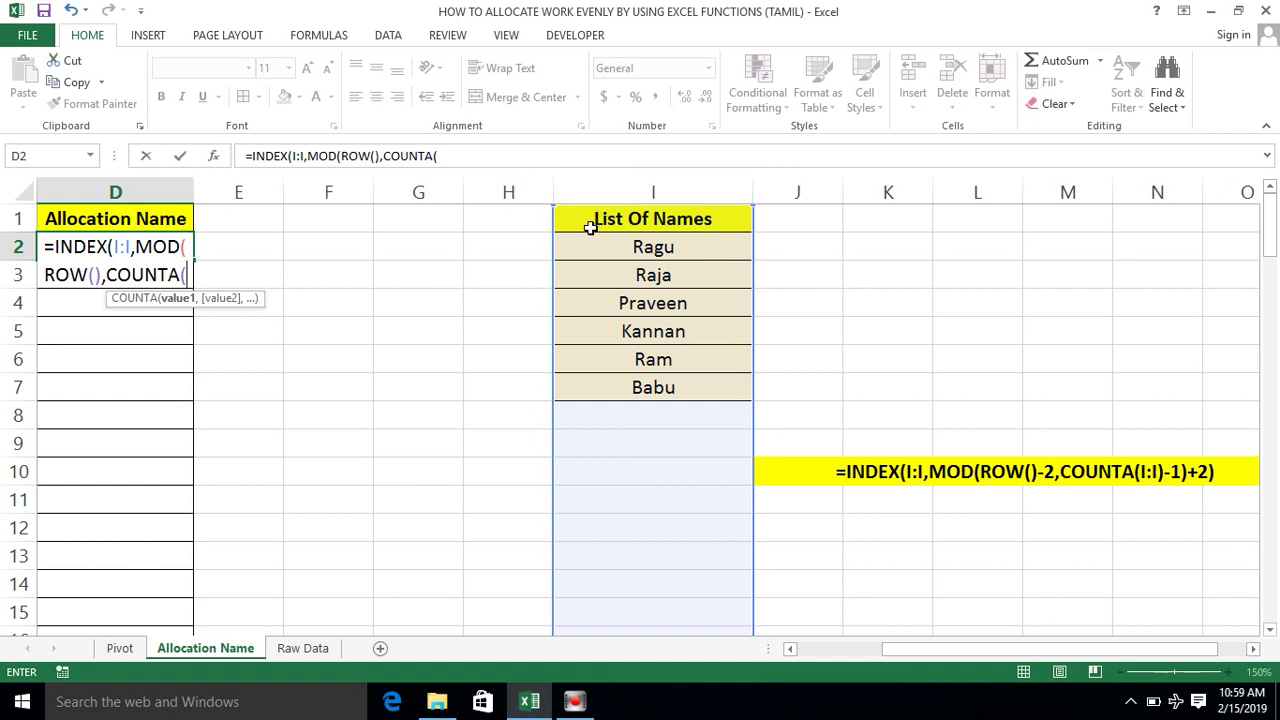
click(652, 192)
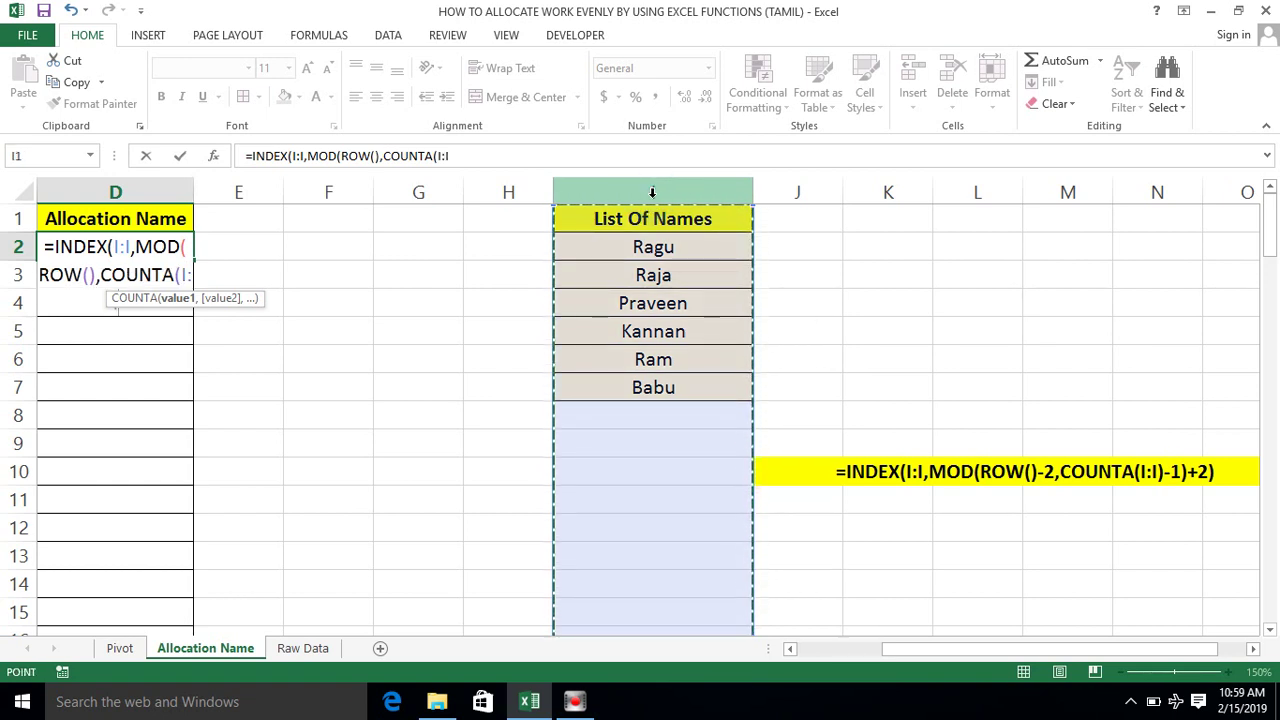
text()-1)
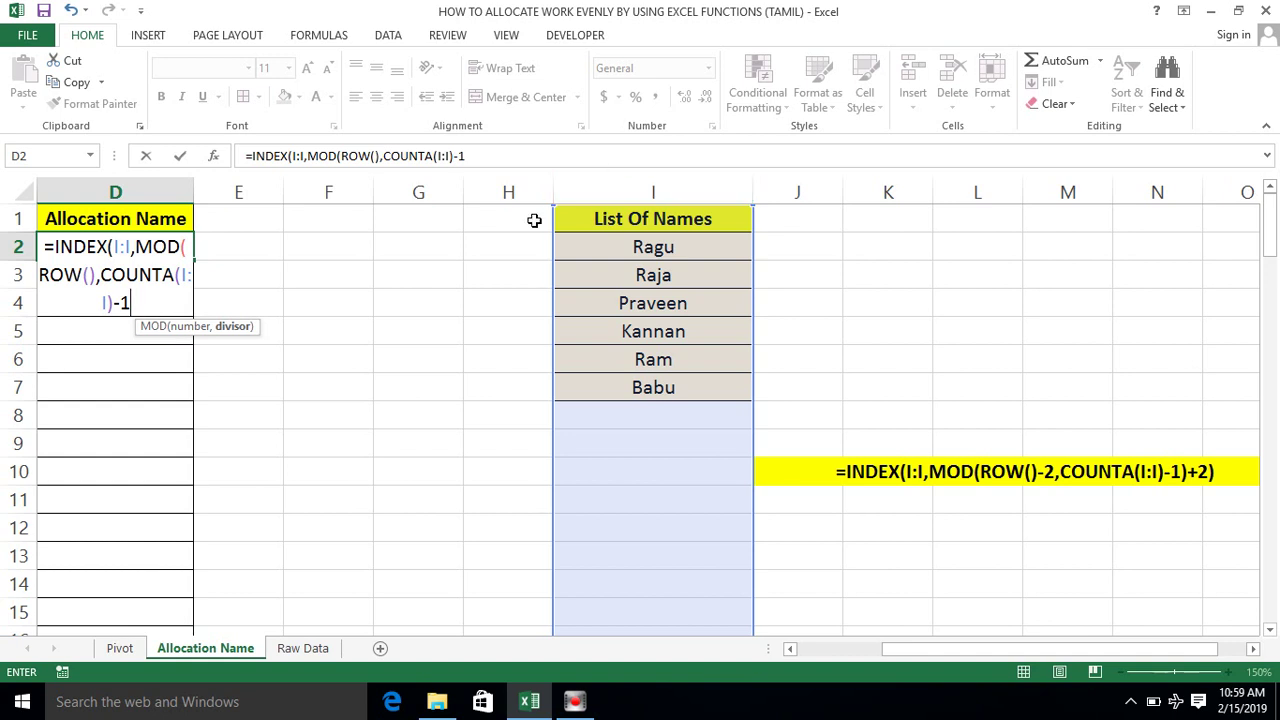
click(94, 274)
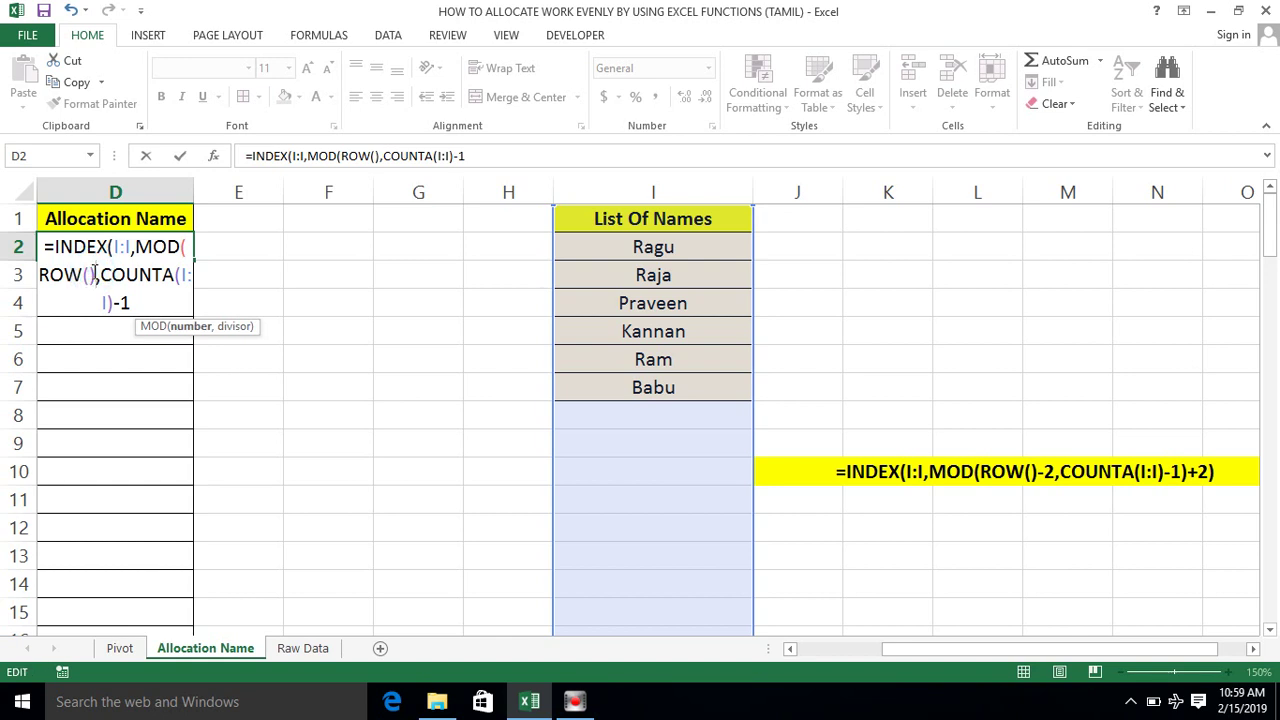
text(-)
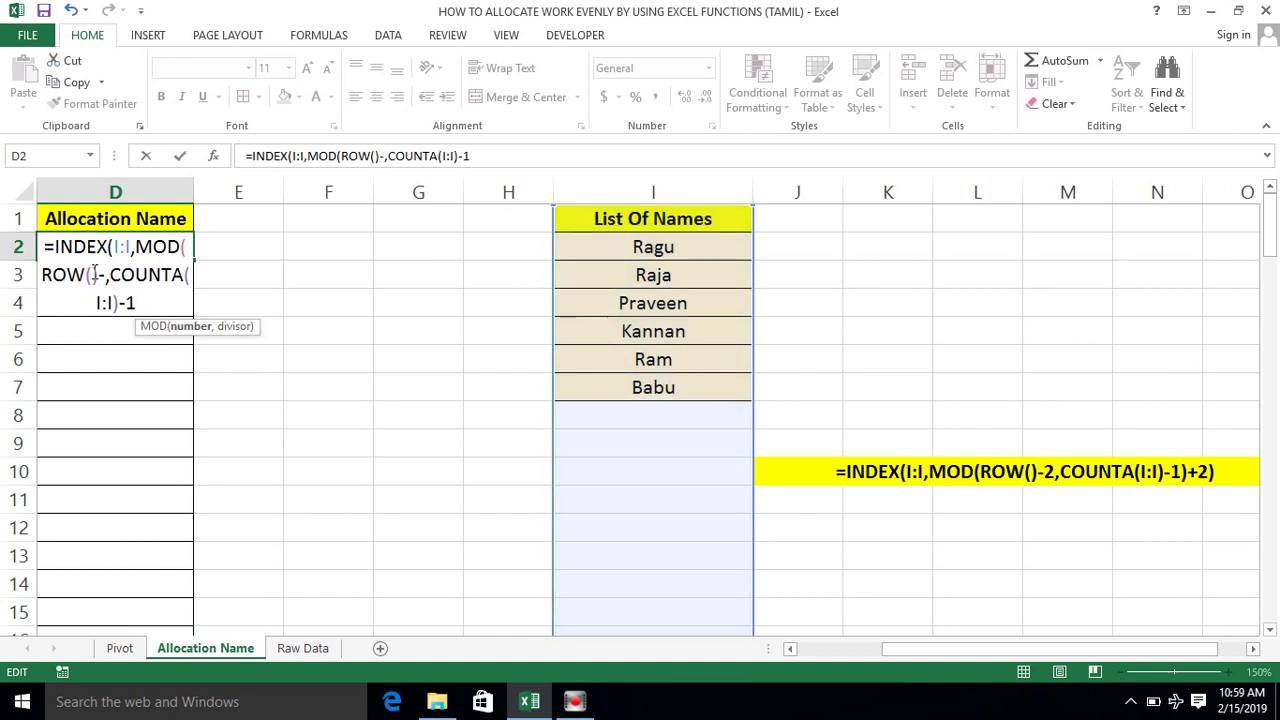
text(2)
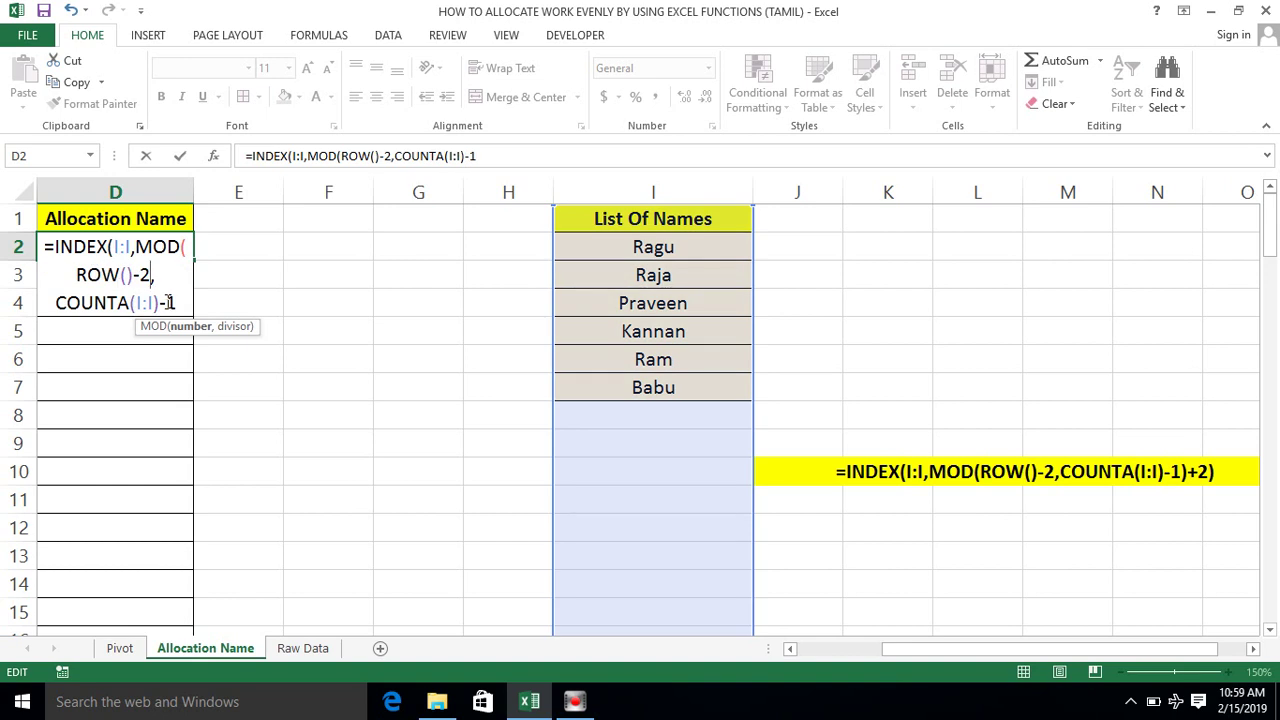
- Complete D2 as =INDEX(I:I,MOD(ROW()-2,COUNTA(I:I)-1)+2) and enter it
click(190, 303)
text())
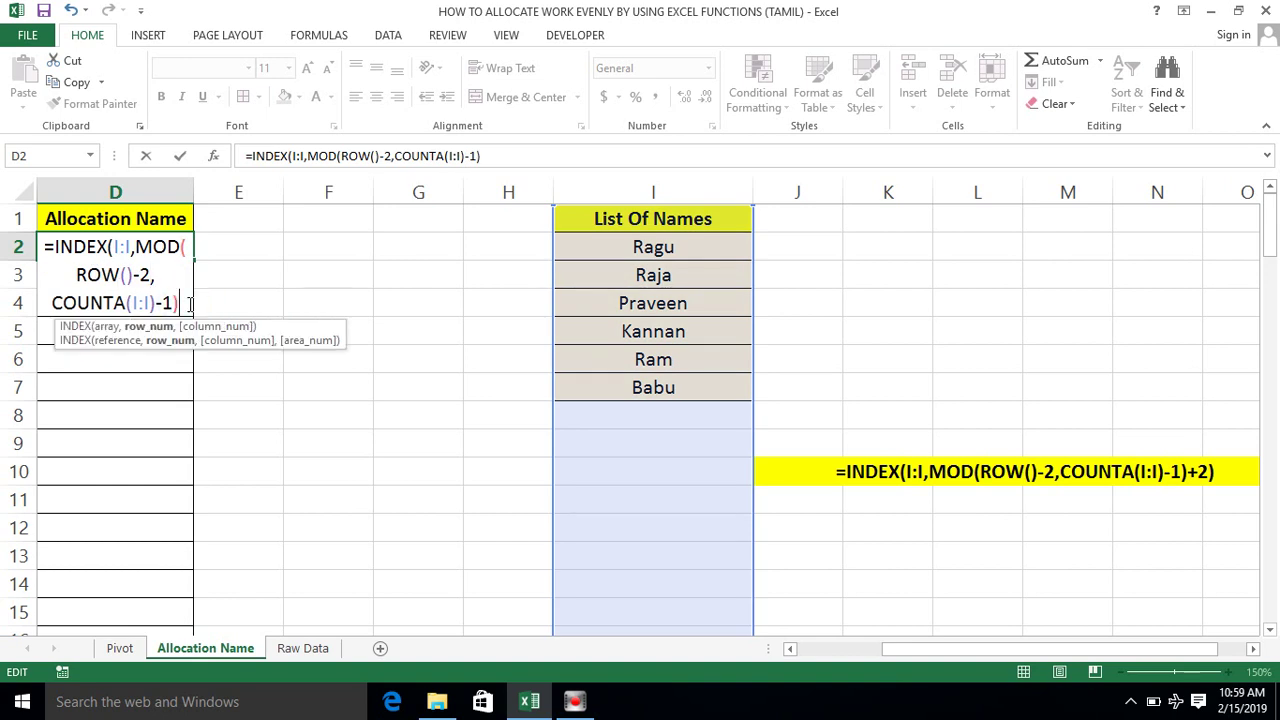
text(+)
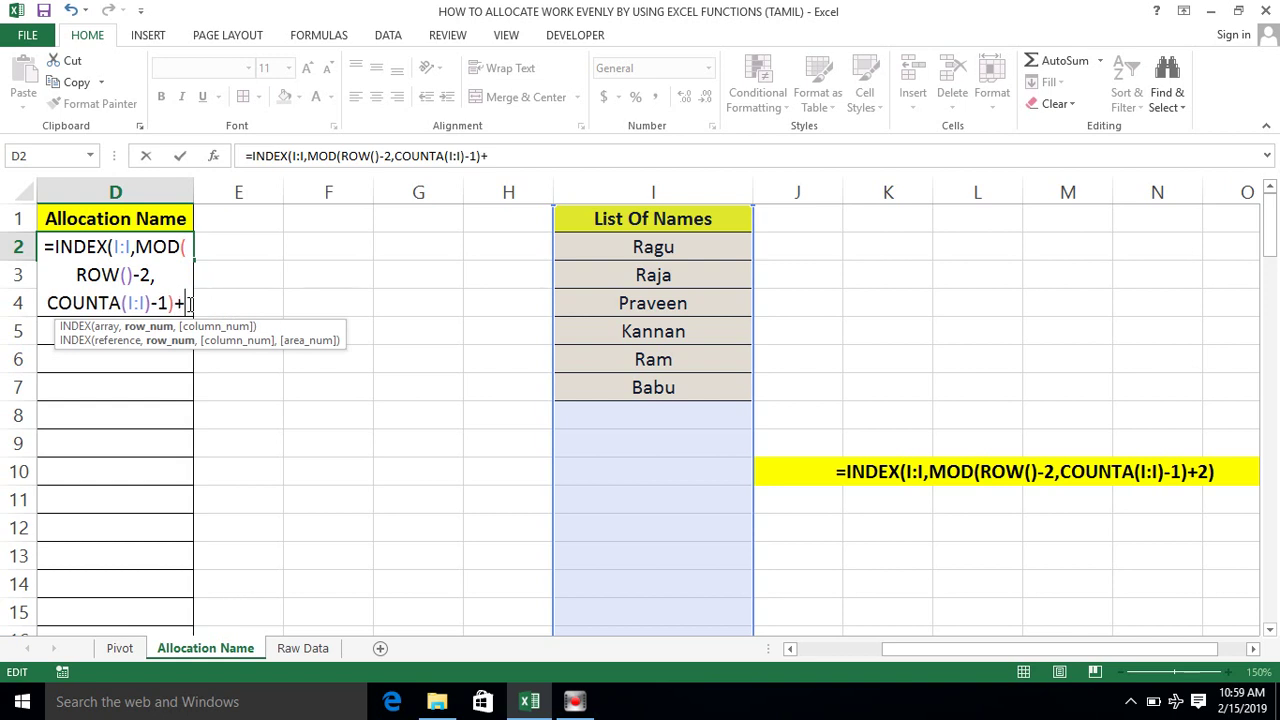
text(2)
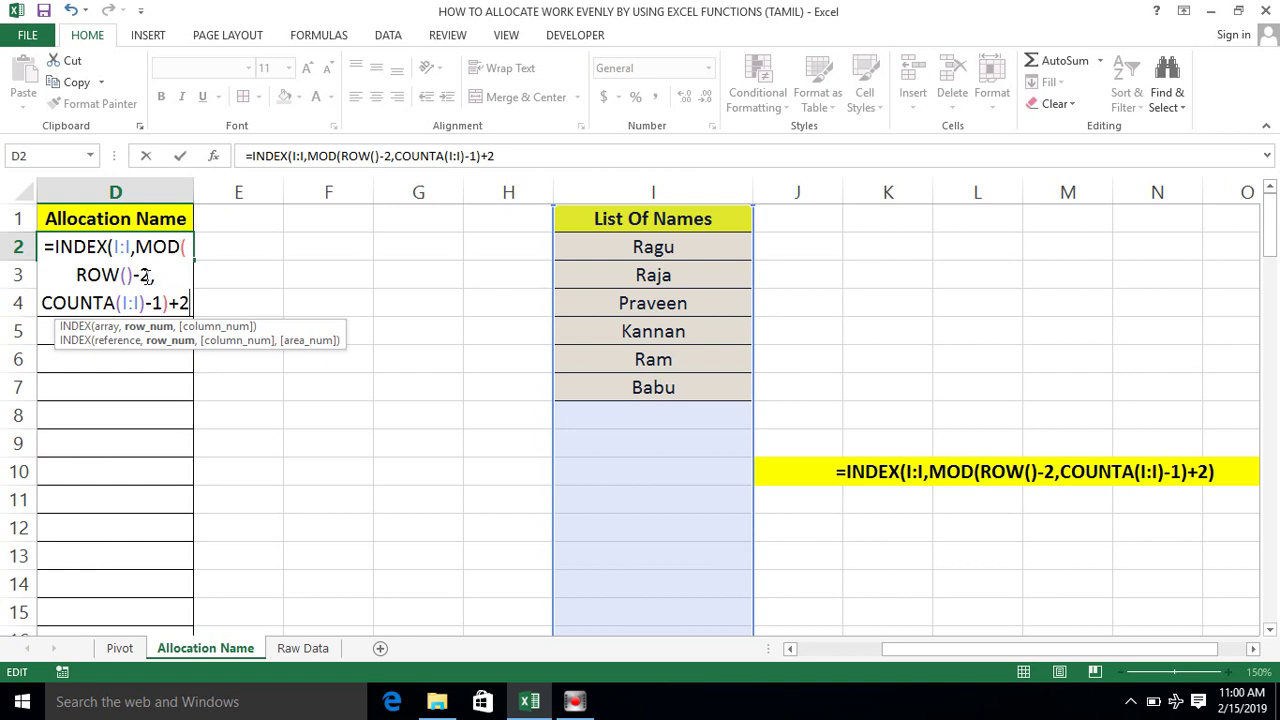
click(146, 276)
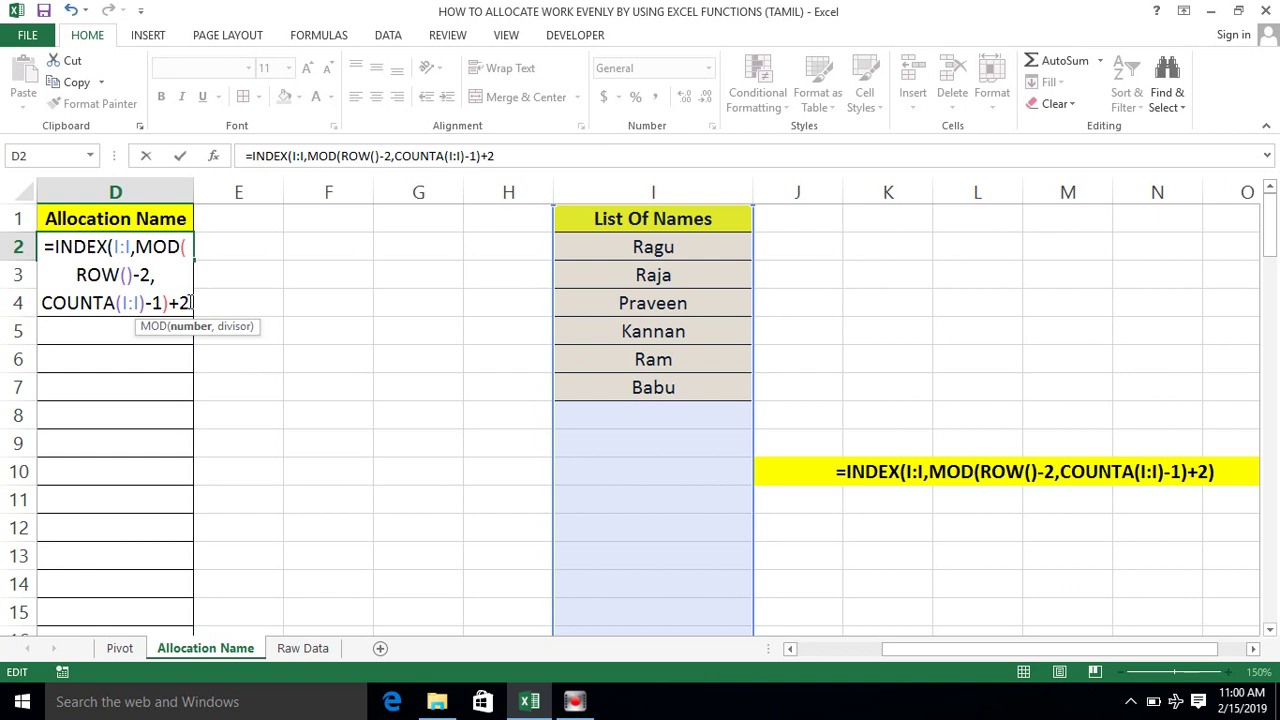
click(190, 302)
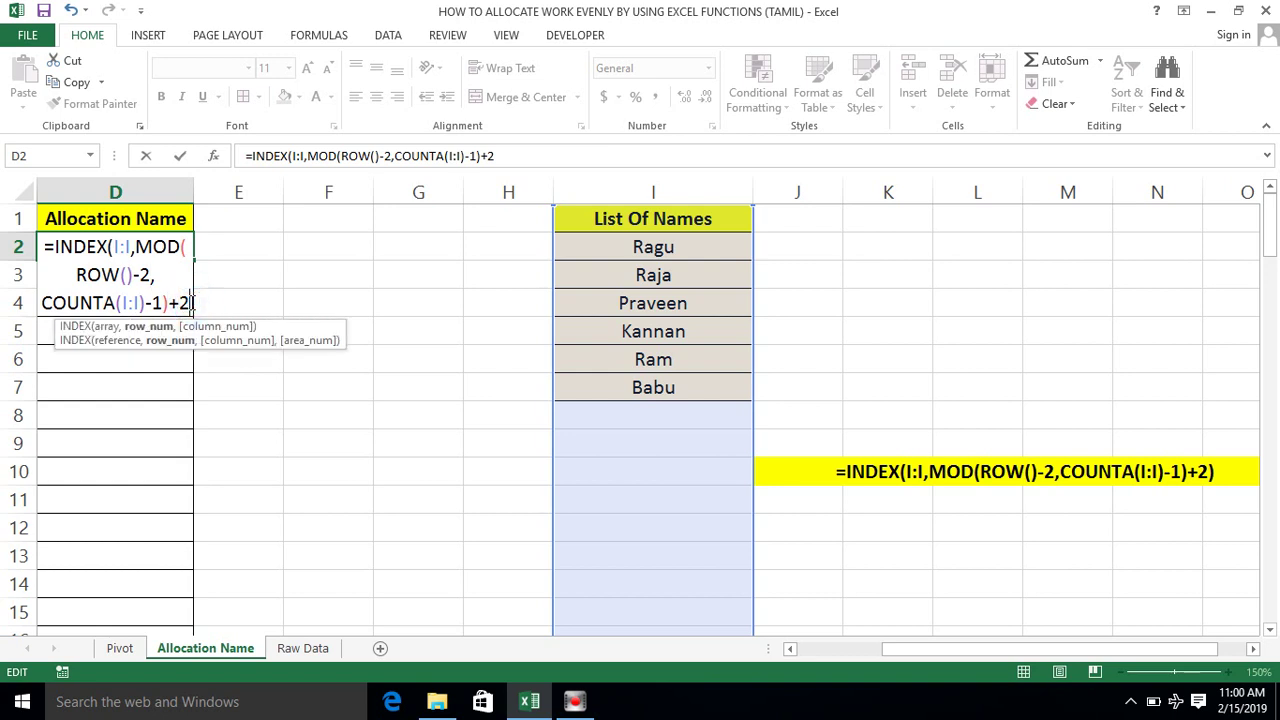
text())
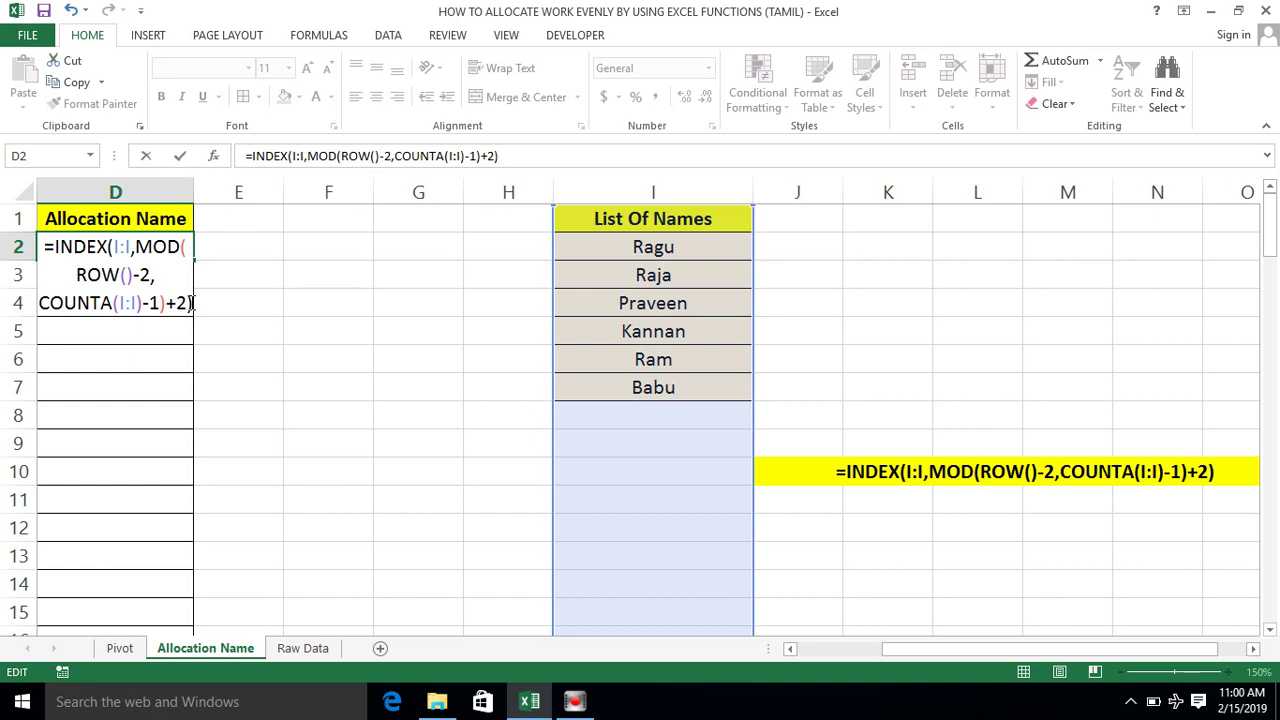
key(Return)
click(109, 246)
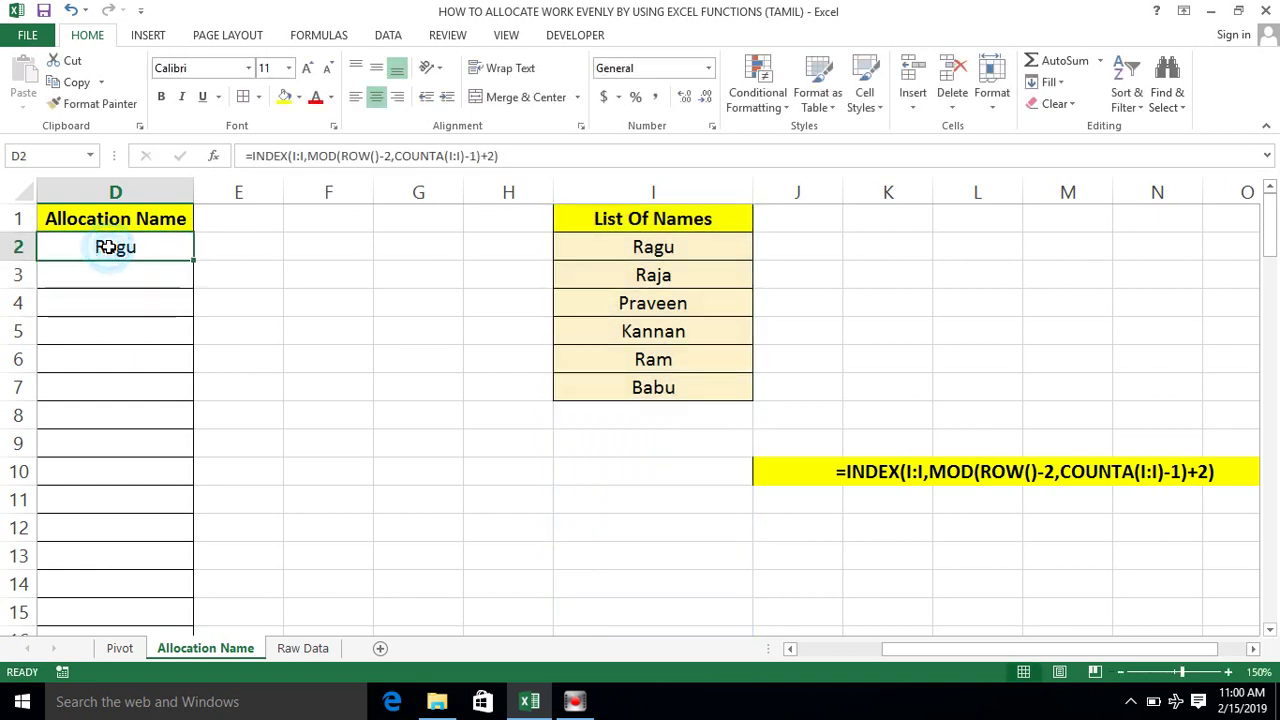
key(Home)
key(Right)
key(Right)
key(Right)
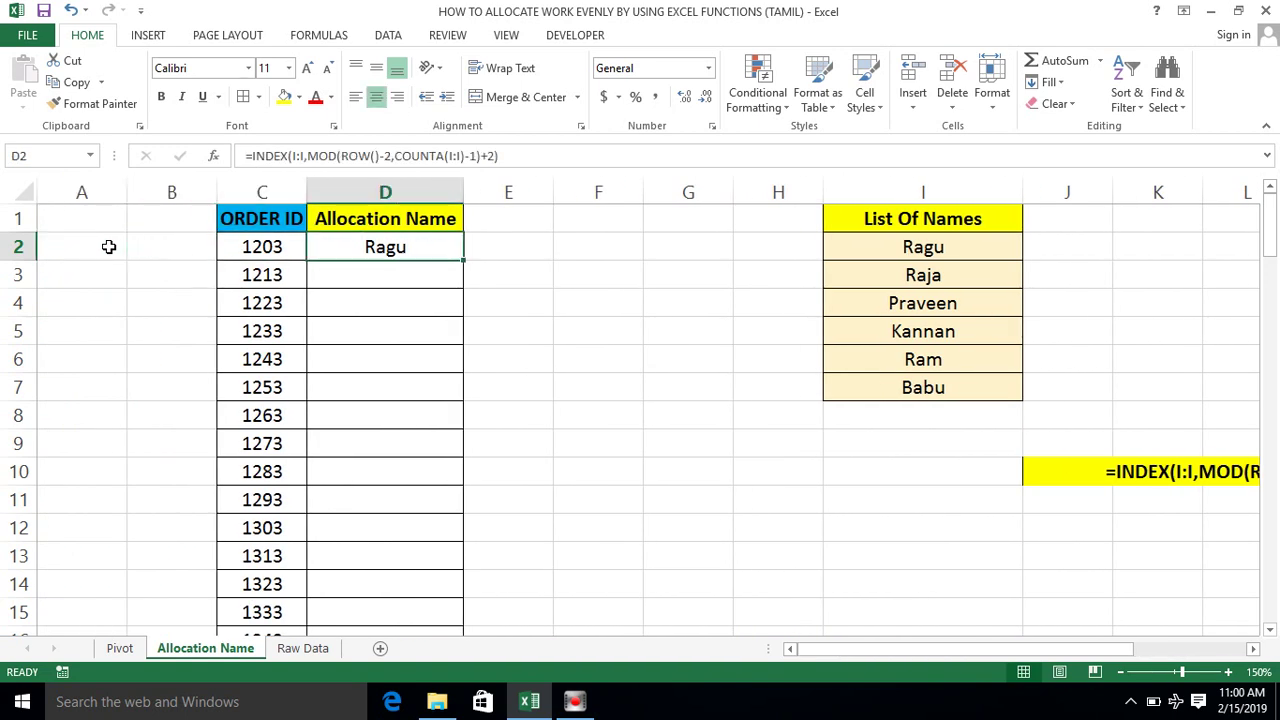
double_click(463, 260)
click(395, 333)
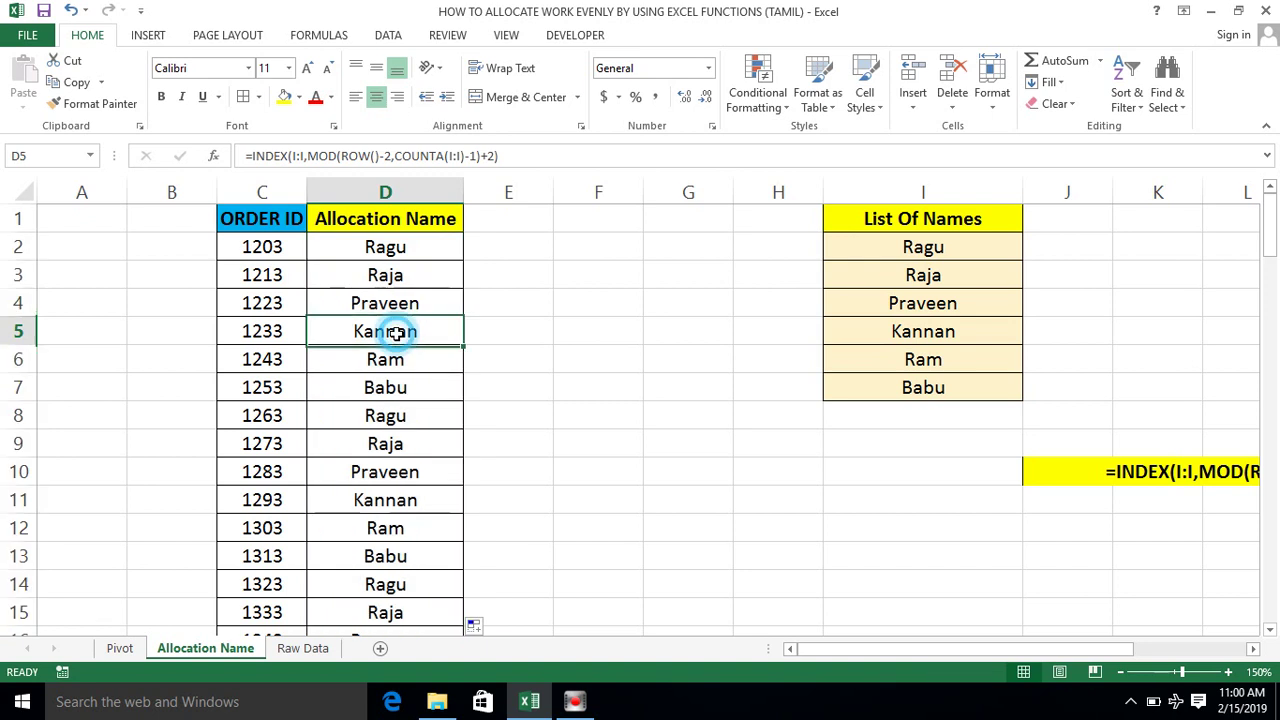
drag(385, 250, 399, 382)
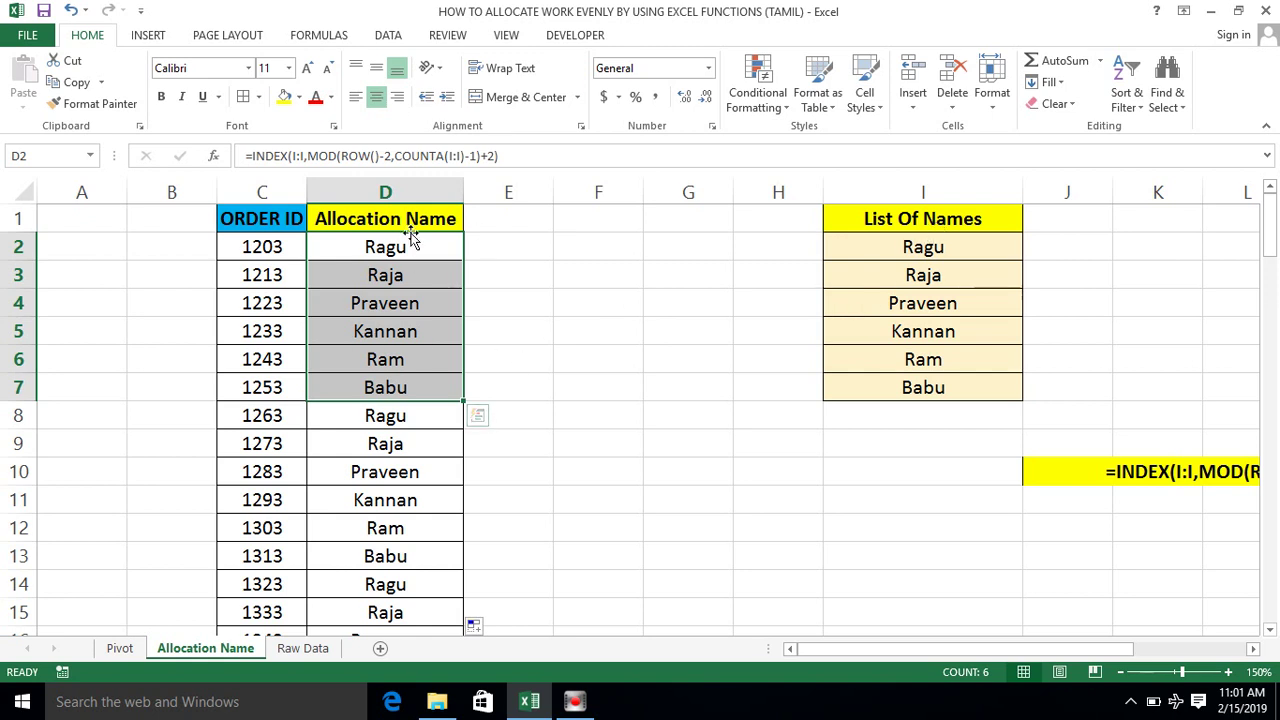
click(389, 419)
drag(389, 419, 386, 553)
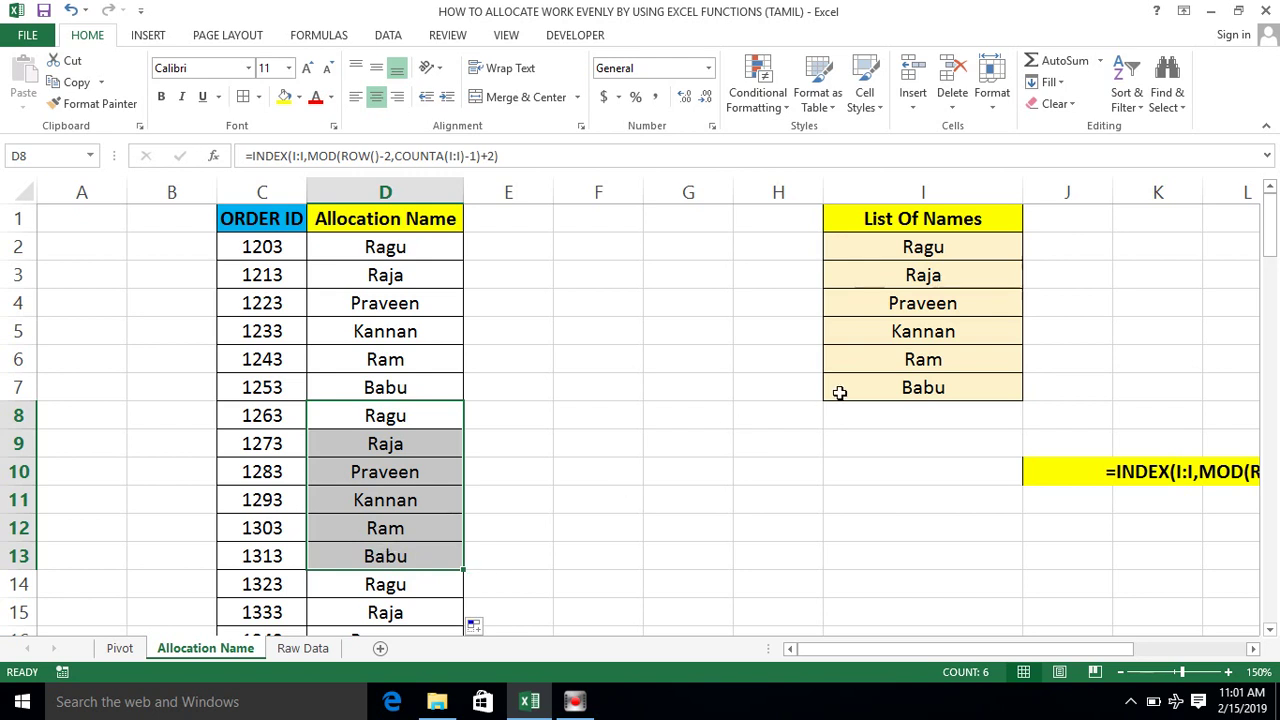
click(917, 323)
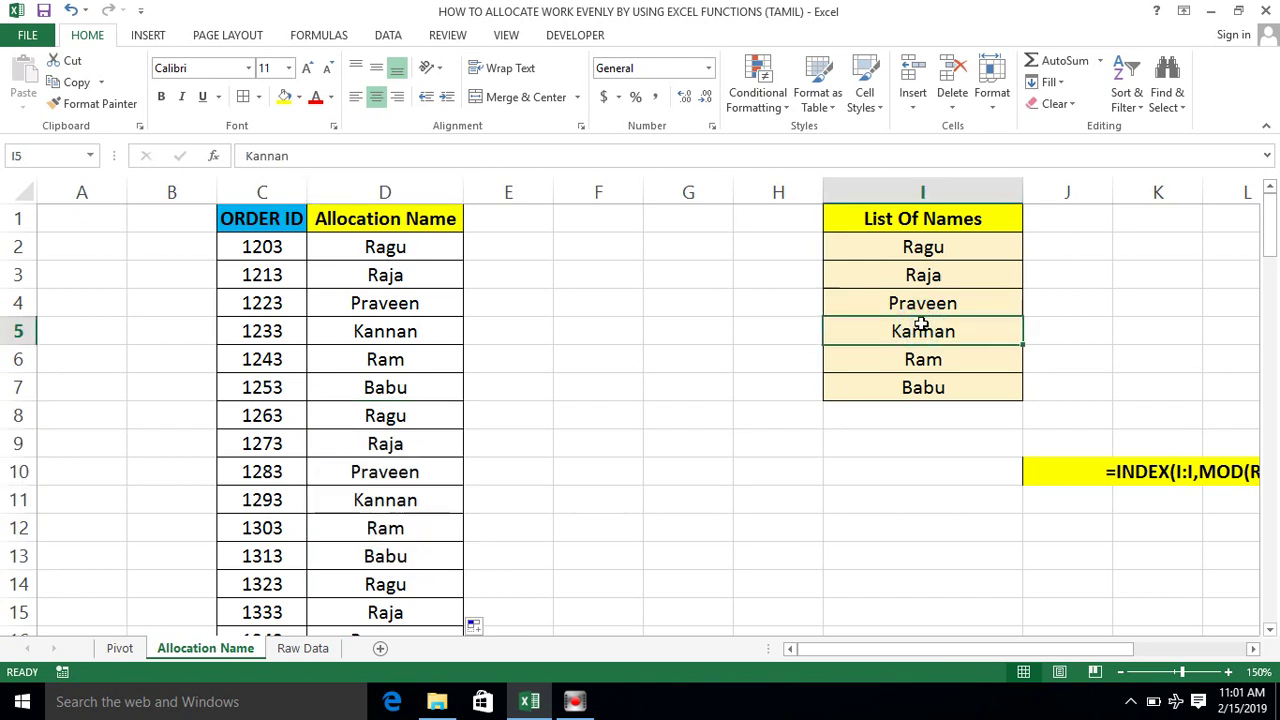
click(908, 408)
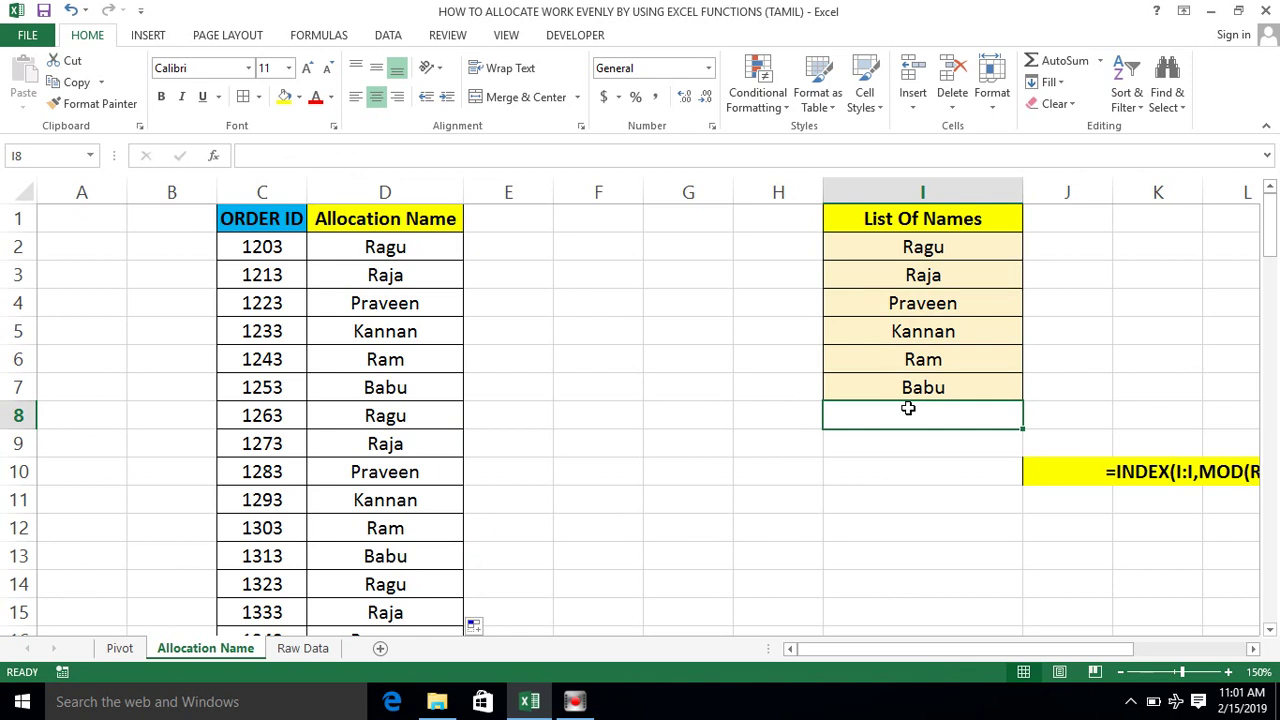
- Add Balaji to the names list in I8 and check the recalculated allocations in D2:D8
text(Balaji)
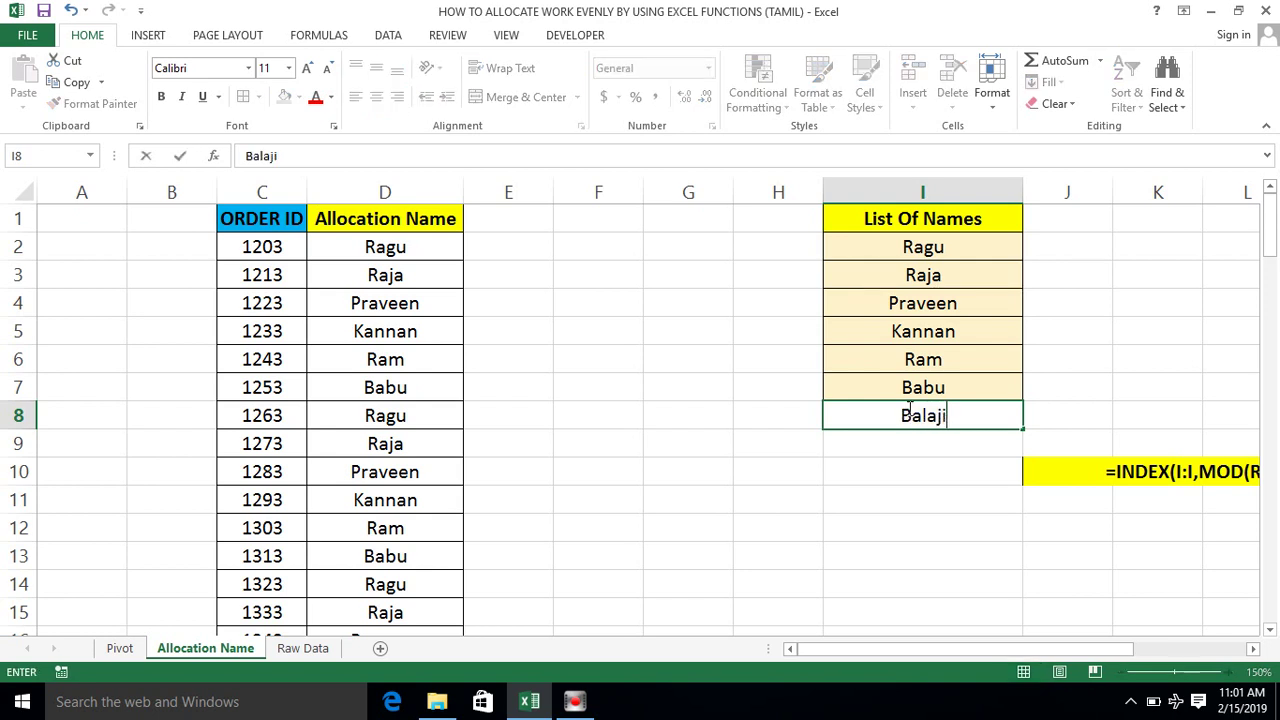
key(Return)
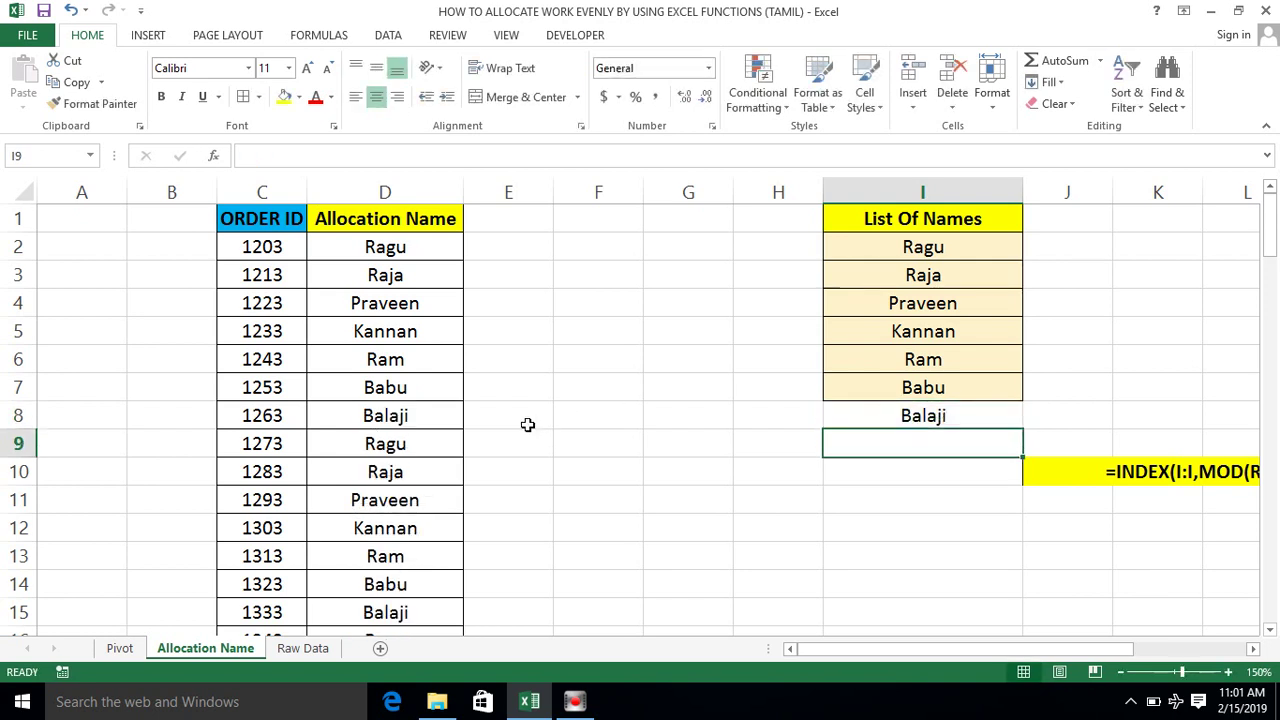
click(409, 424)
click(388, 236)
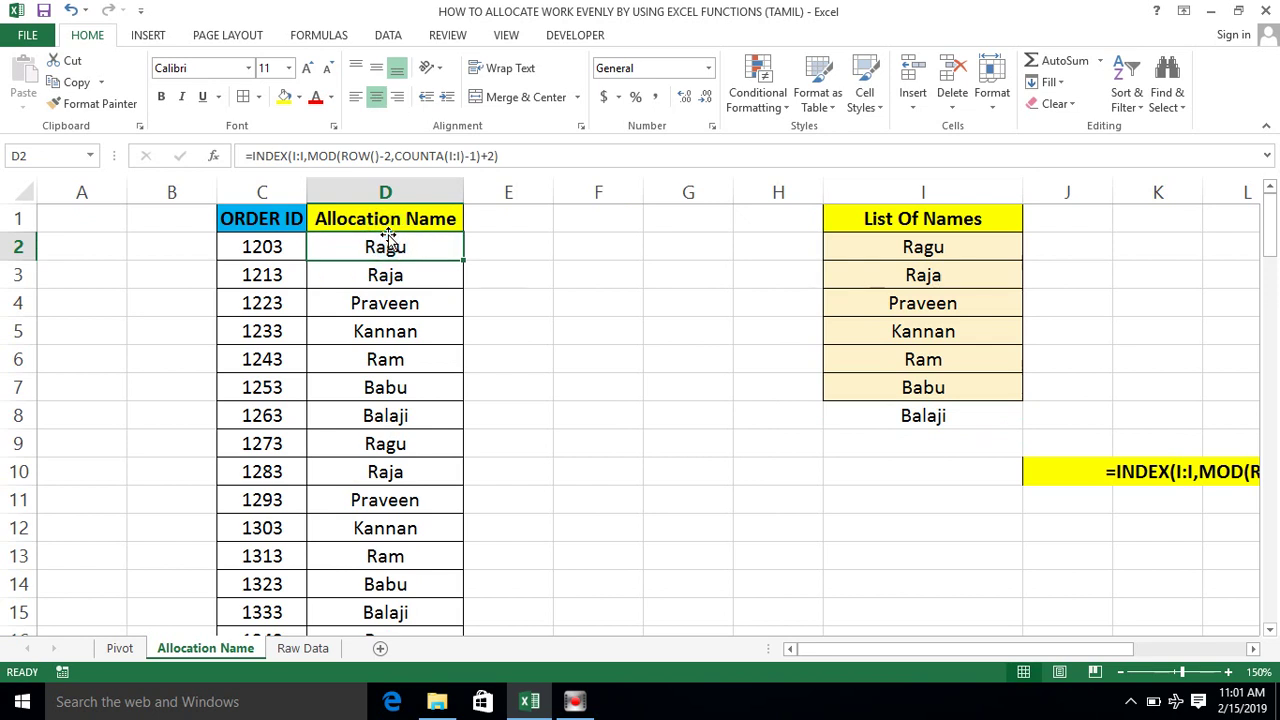
drag(380, 246, 368, 415)
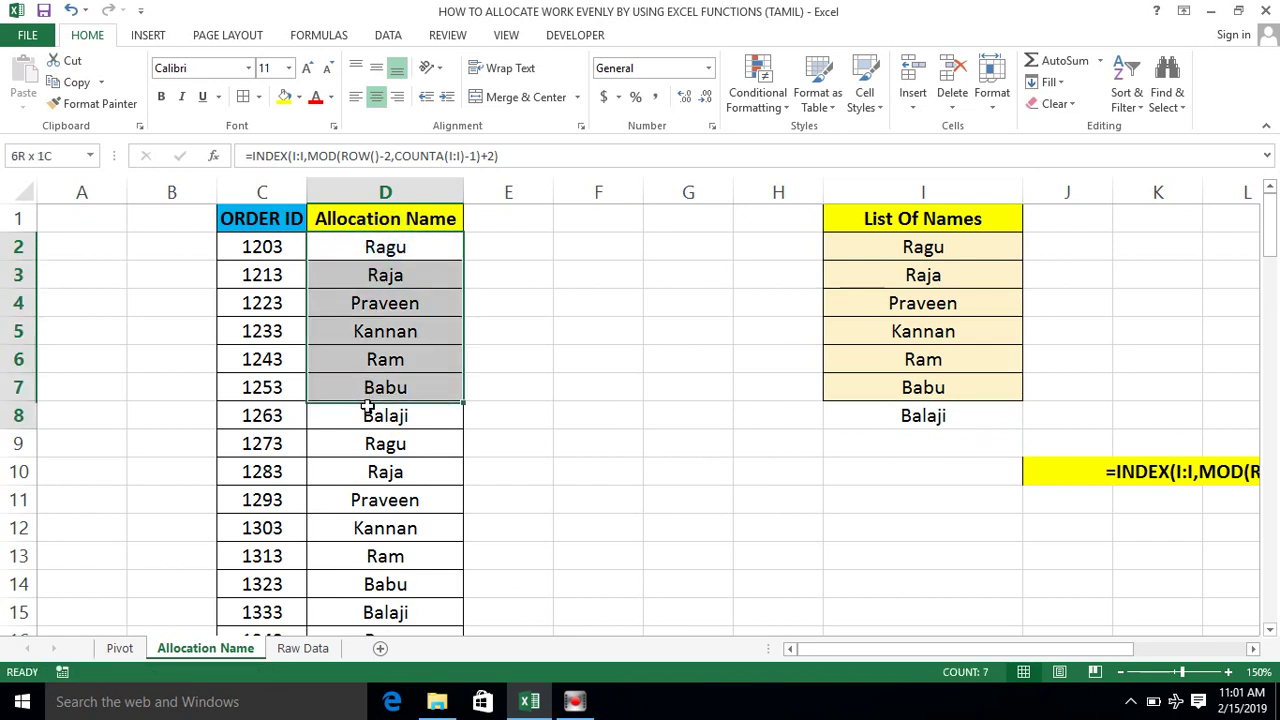
- Calculate =100/7 (14.28571) in a spare cell, then clear it
click(603, 405)
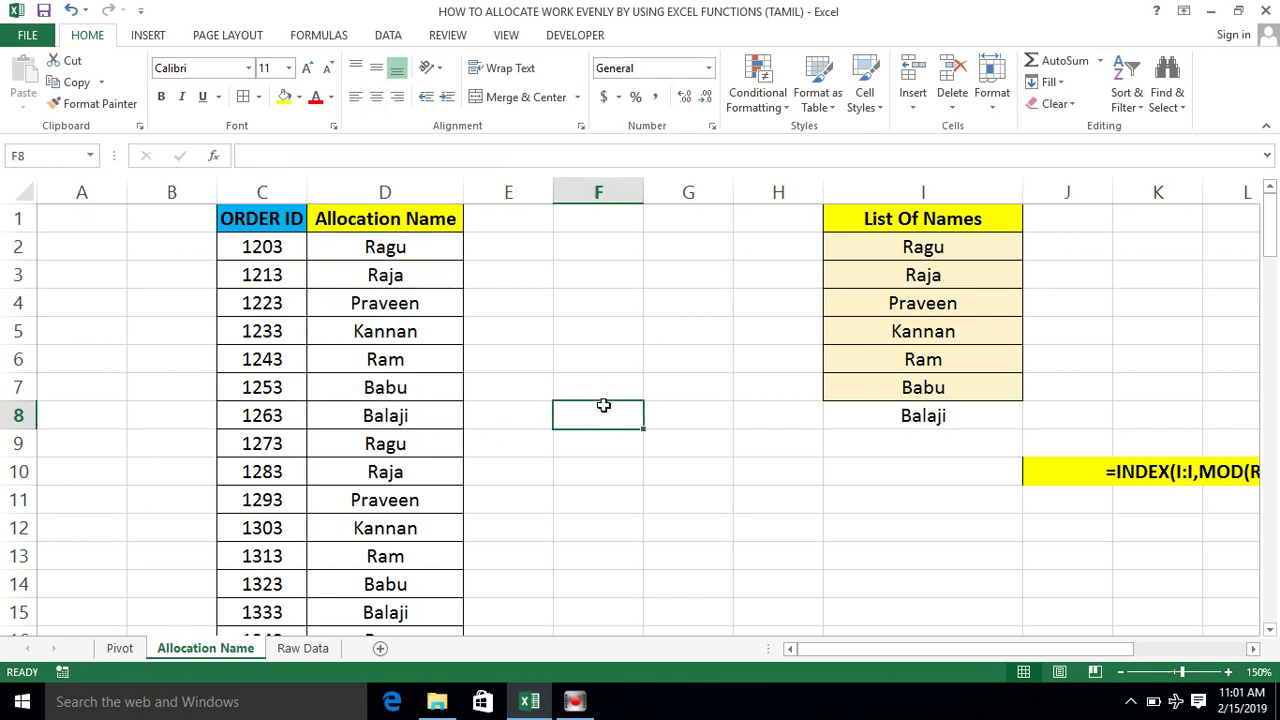
text(1)
key(BackSpace)
text(=100/7)
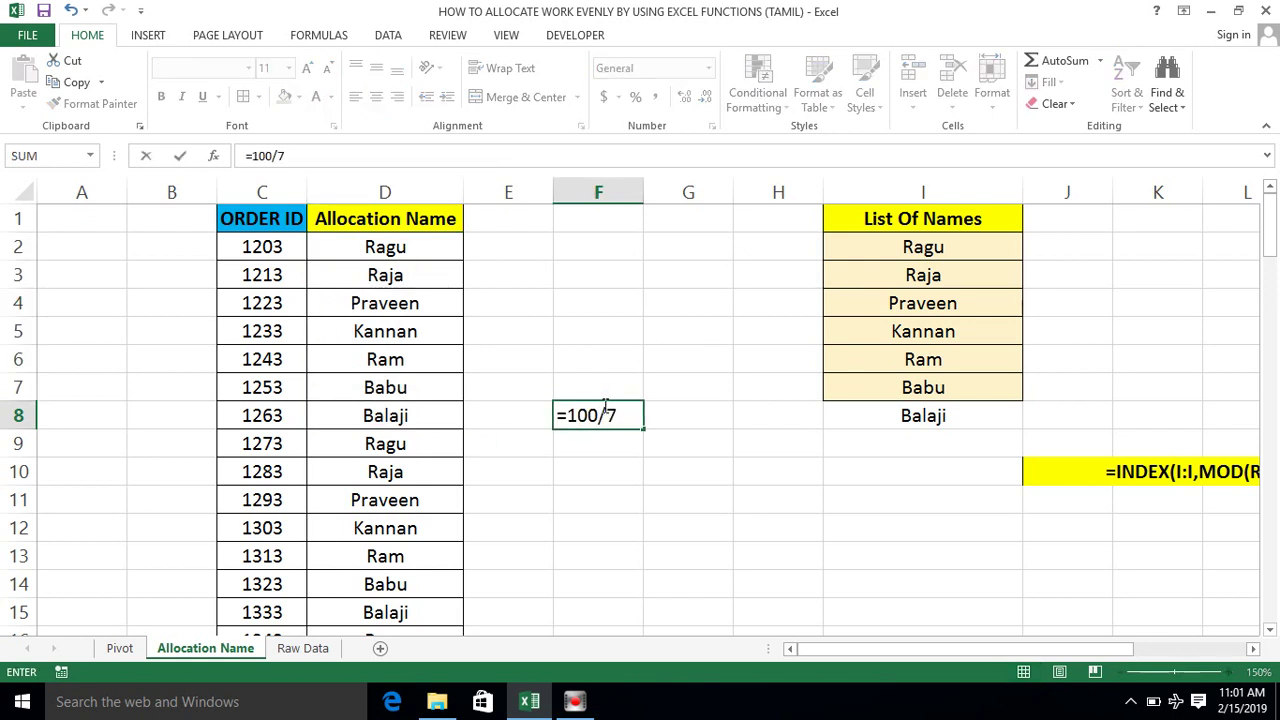
key(Return)
click(611, 412)
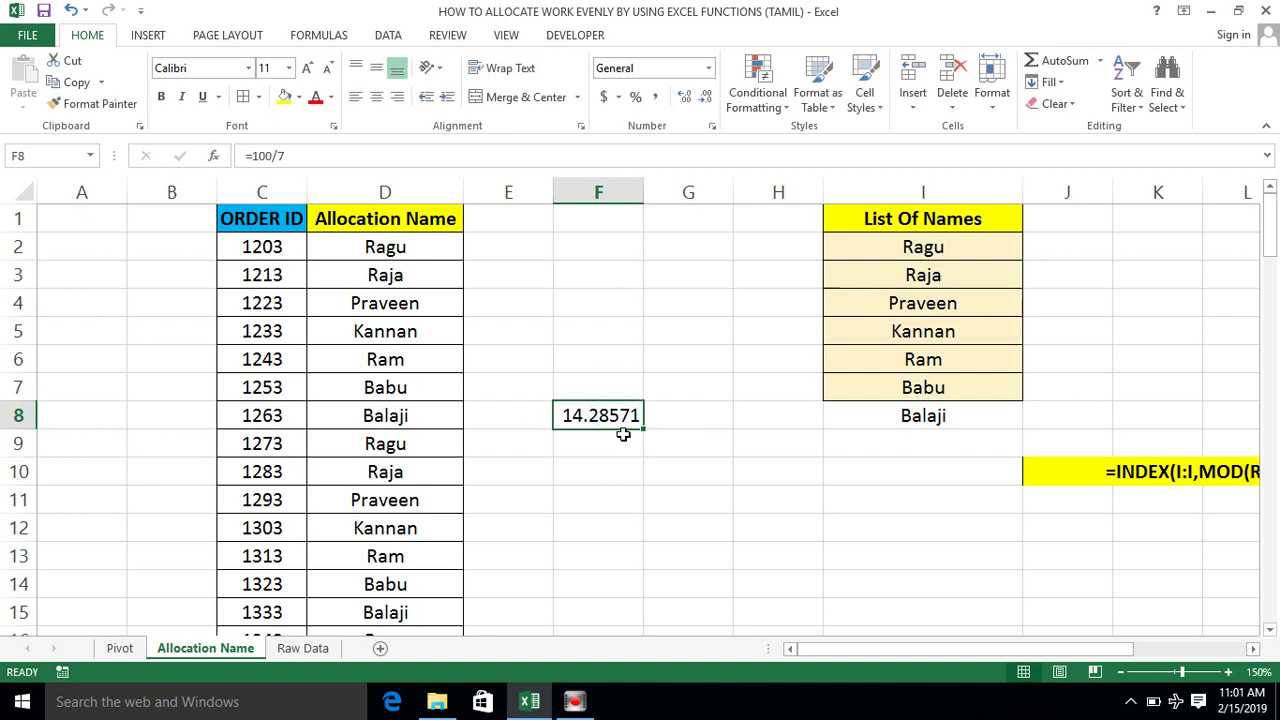
key(Delete)
click(365, 334)
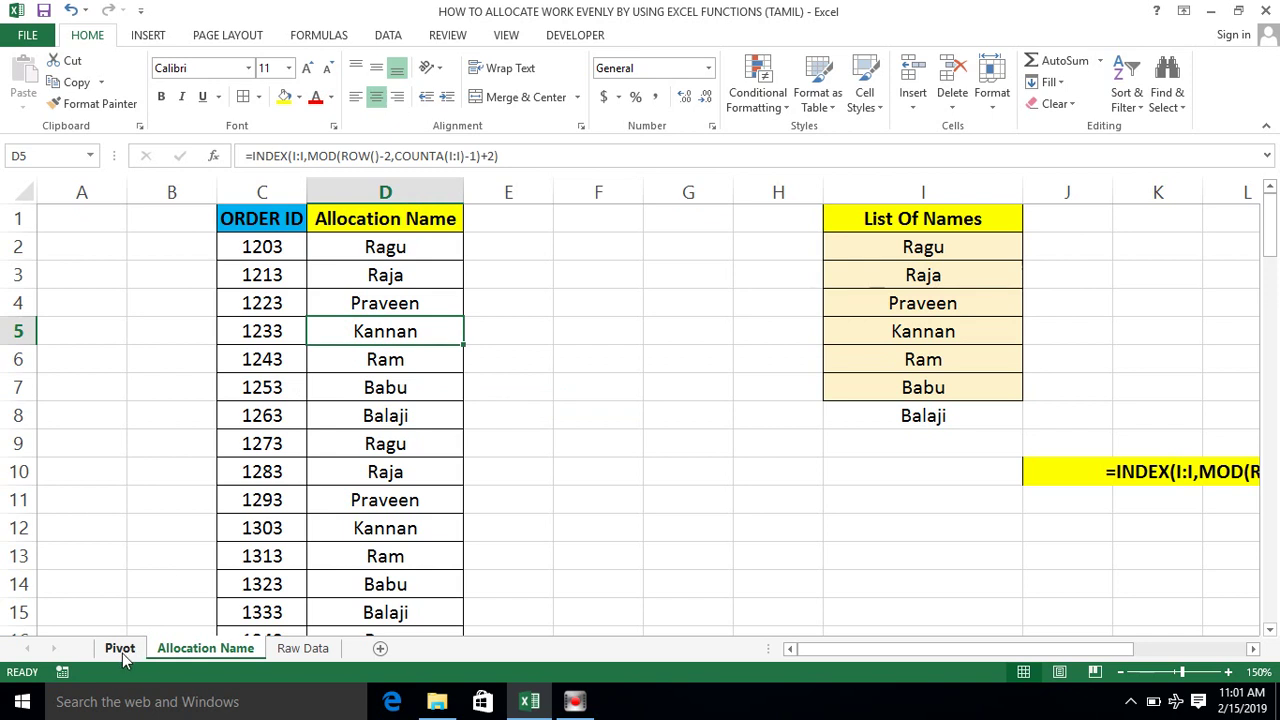
- Refresh the PivotTable on the Pivot sheet so it includes Balaji
click(119, 648)
click(246, 371)
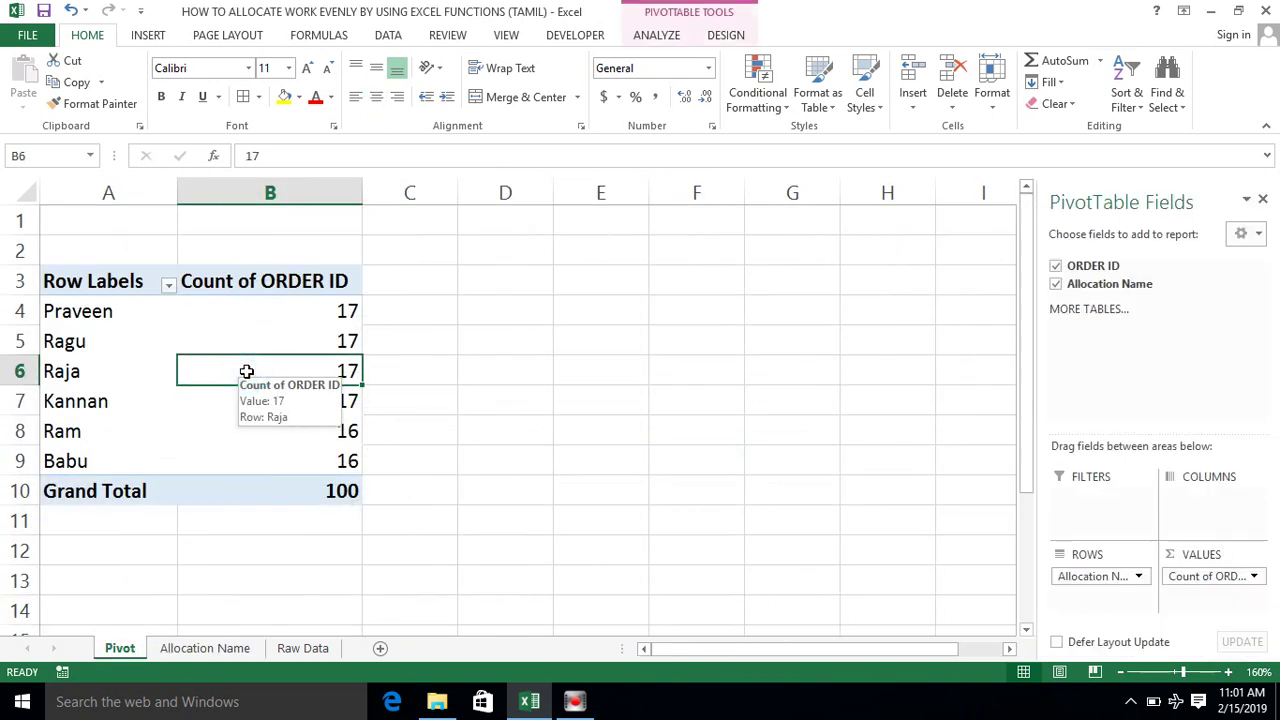
click(257, 341)
right_click(258, 342)
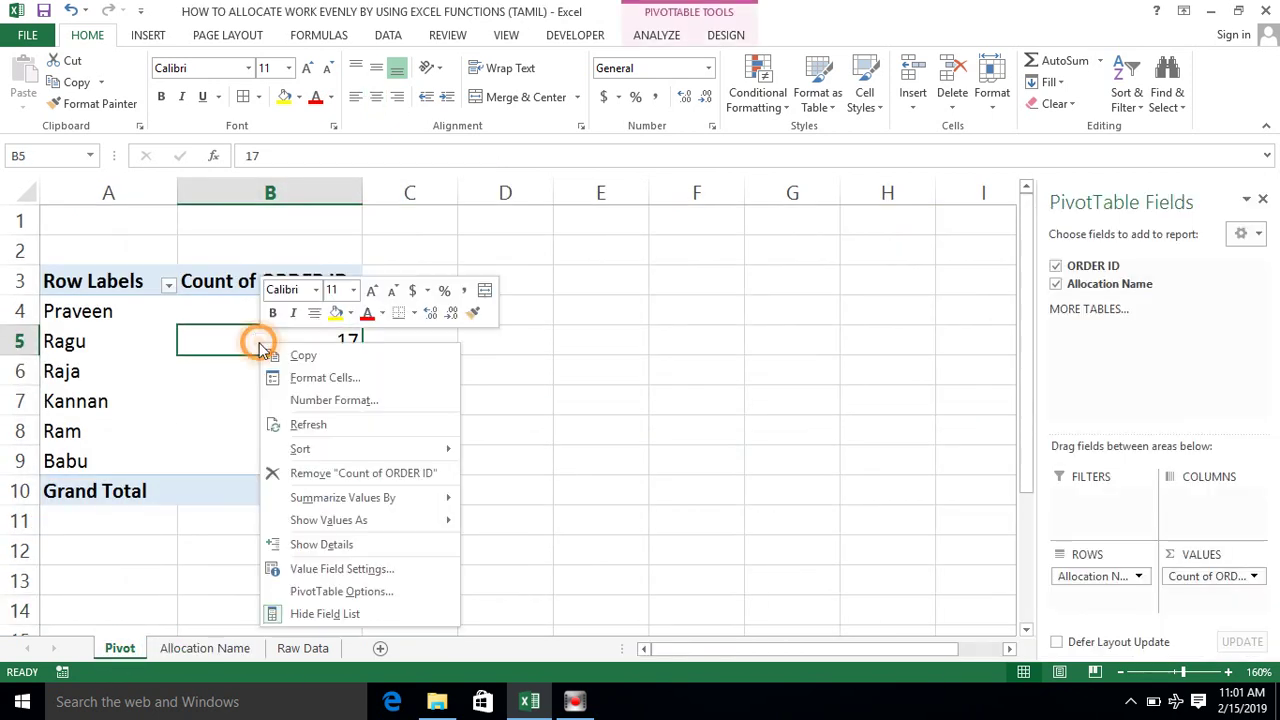
click(298, 425)
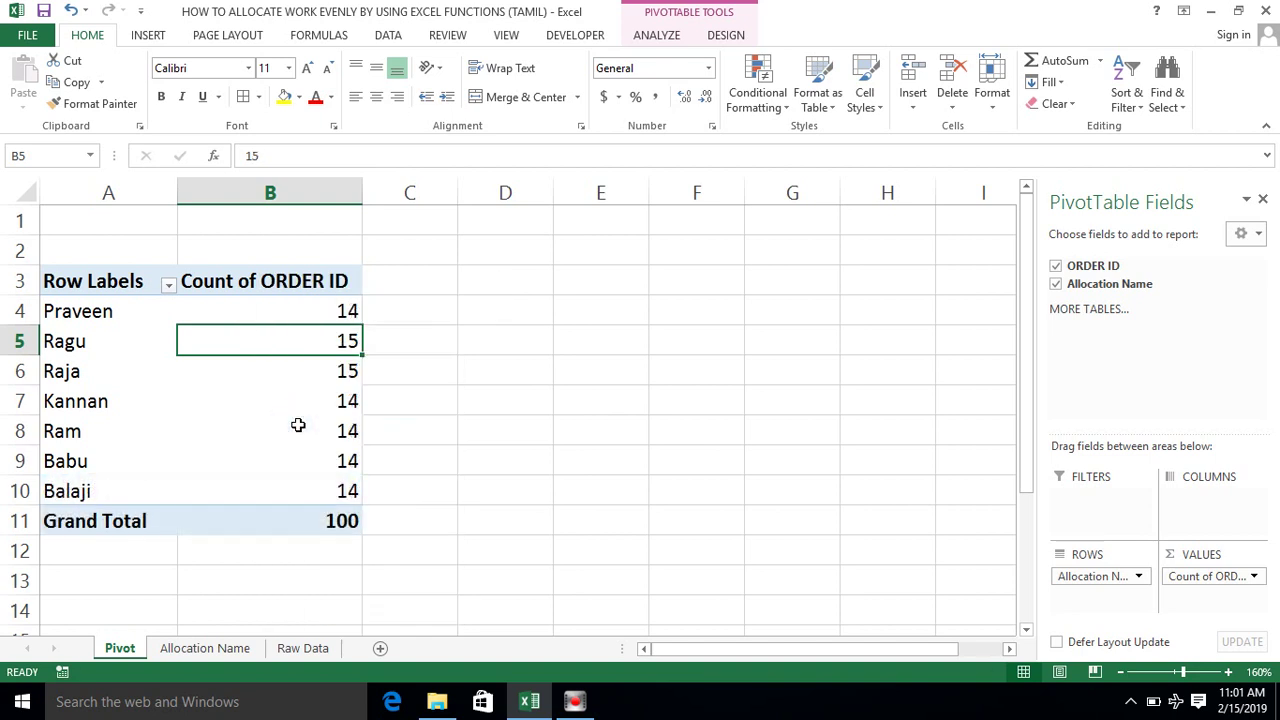
- Verify the Grand Total of 100, with 15 orders for Ragu and Raja and 14 for others
click(336, 518)
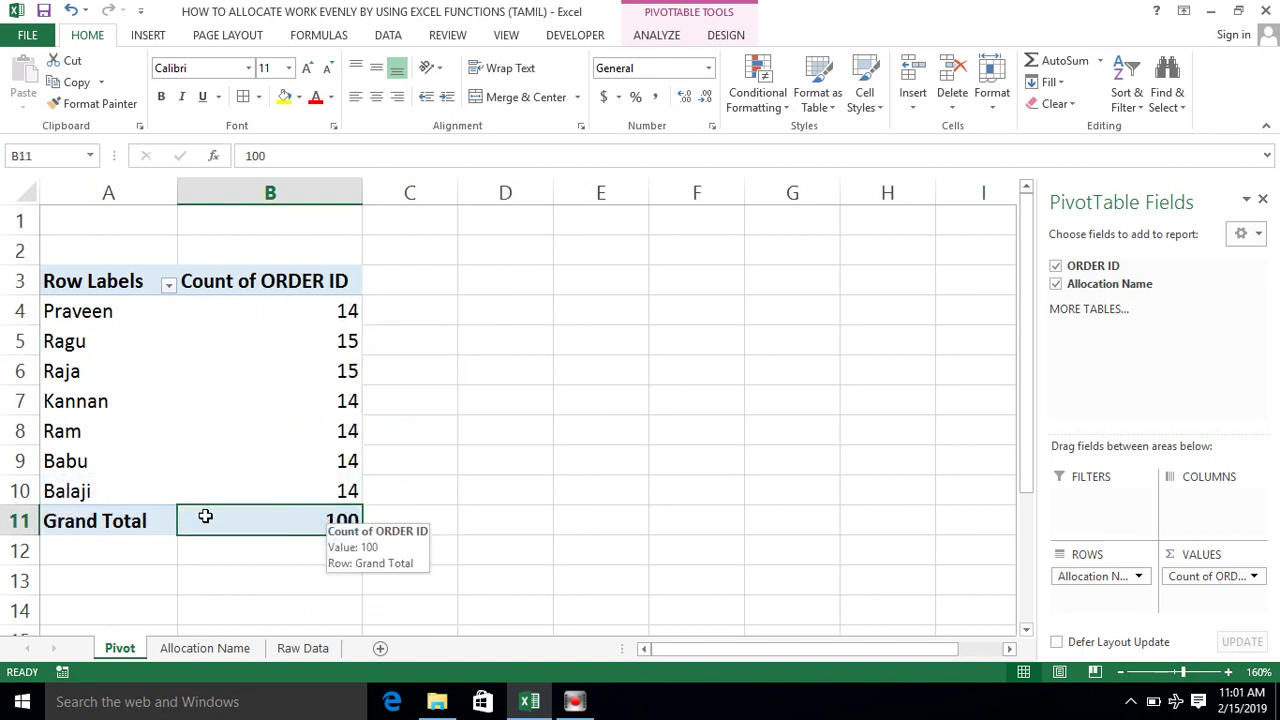
click(100, 522)
click(298, 532)
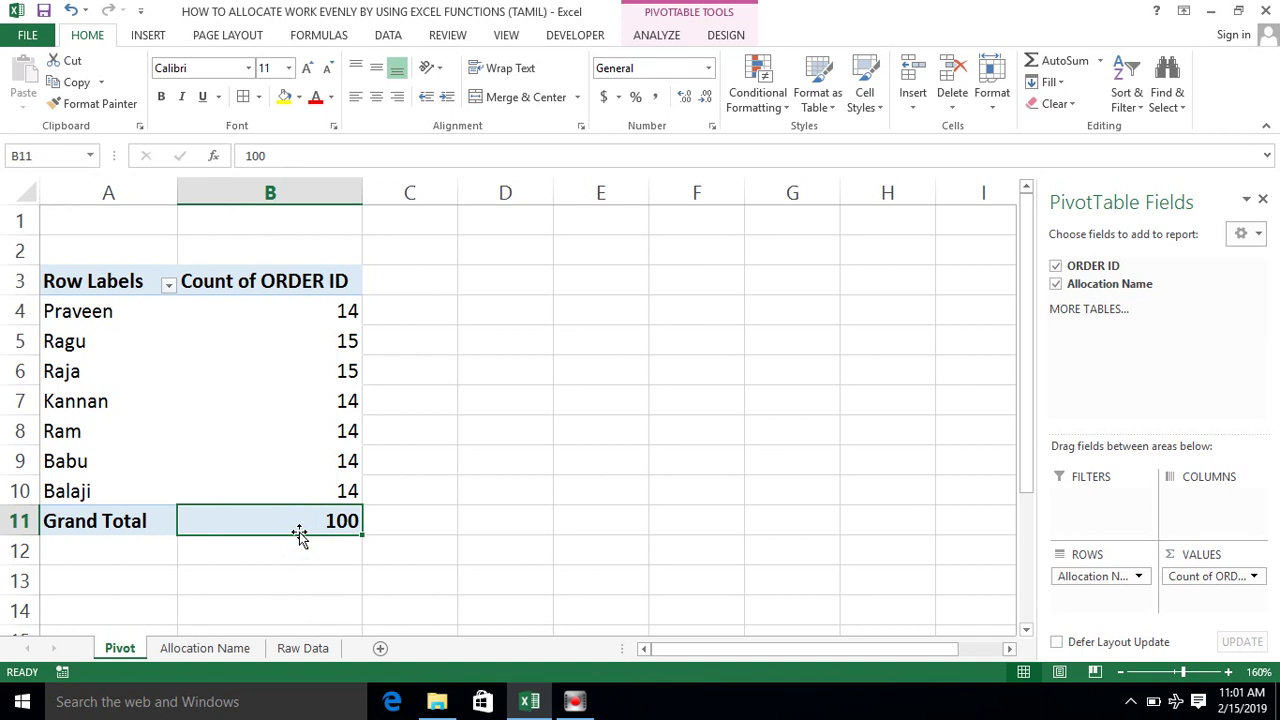
click(92, 318)
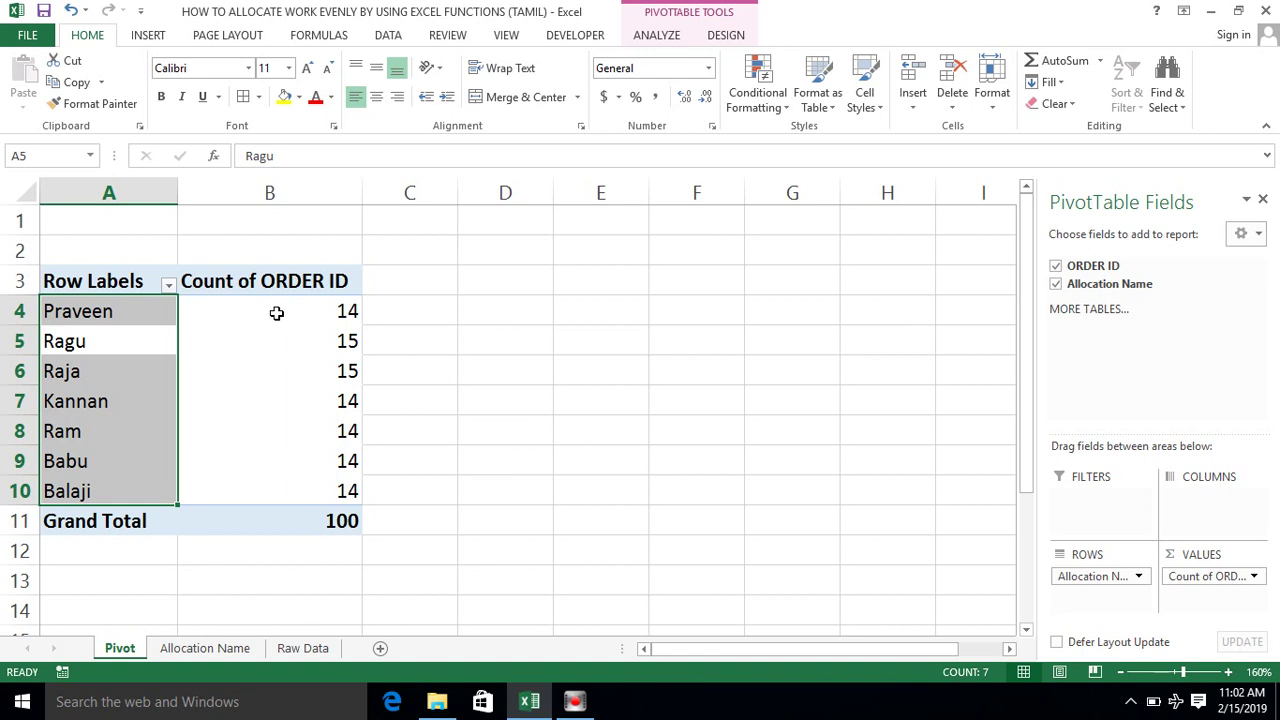
click(338, 314)
click(300, 378)
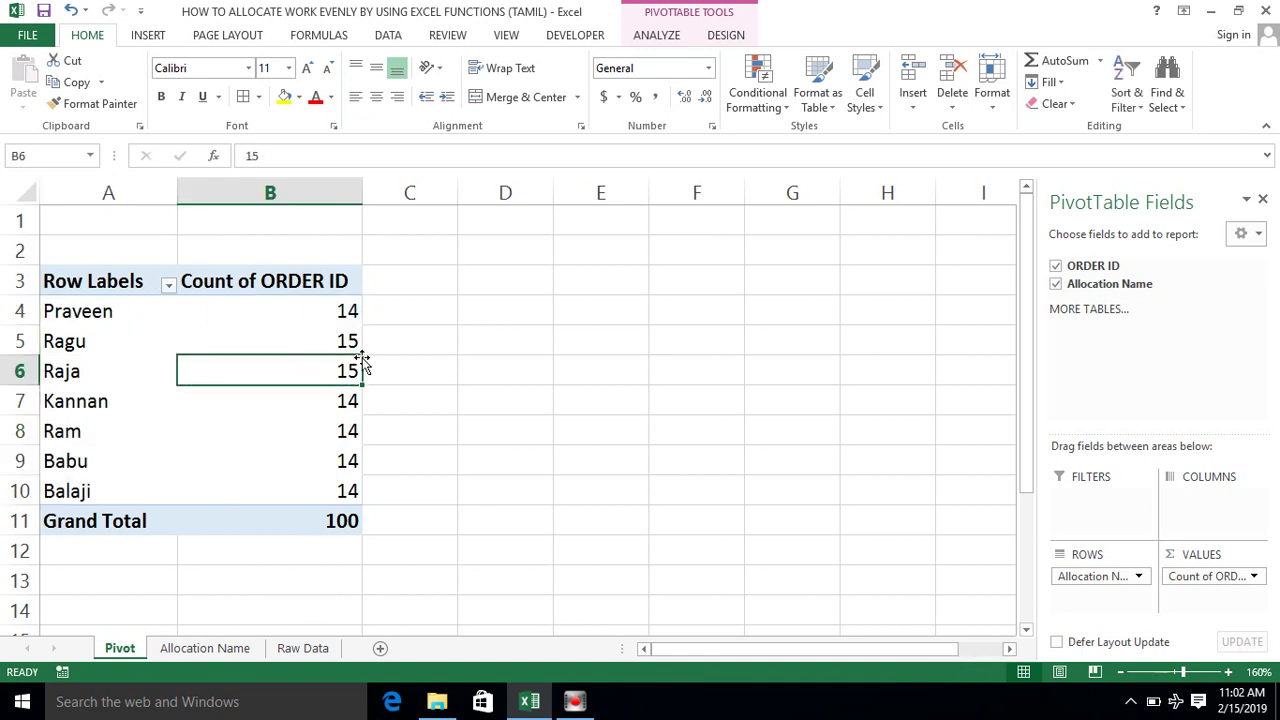
click(335, 425)
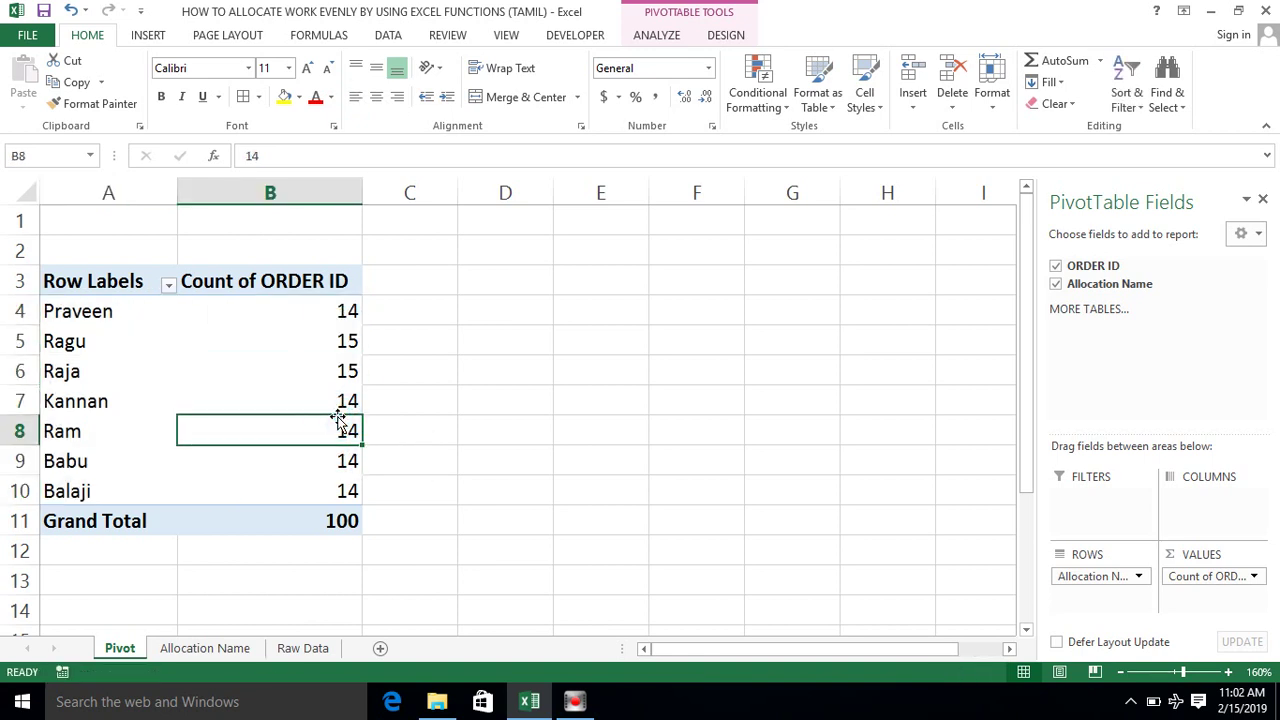
click(342, 401)
click(343, 304)
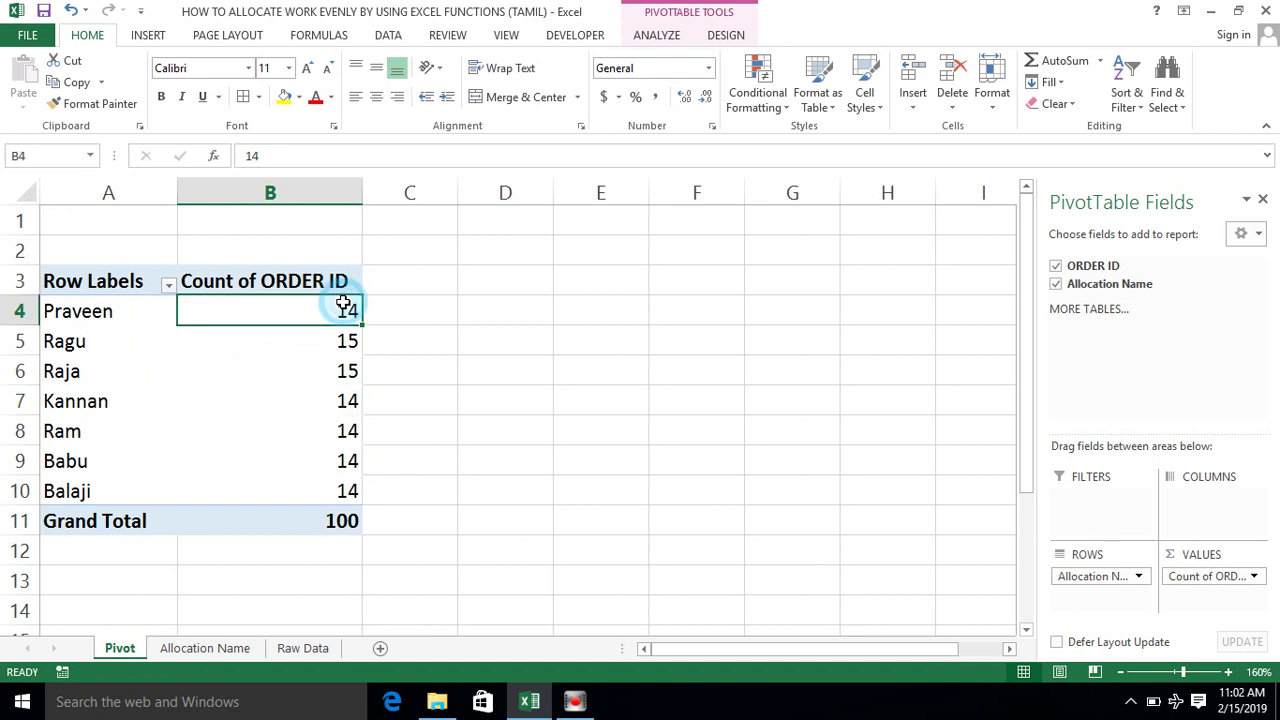
click(338, 360)
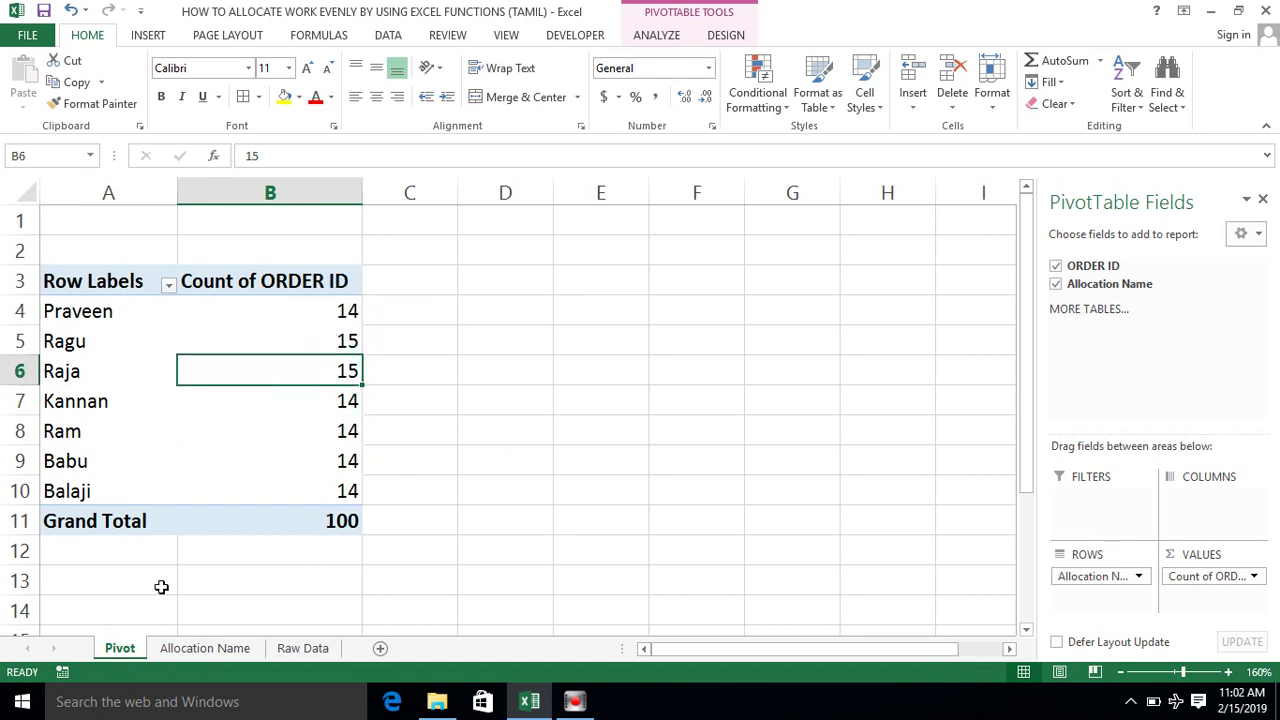
- Compare the D2 allocation formula with Raw Data's first VLOOKUP formula, leaving it unchanged
click(187, 655)
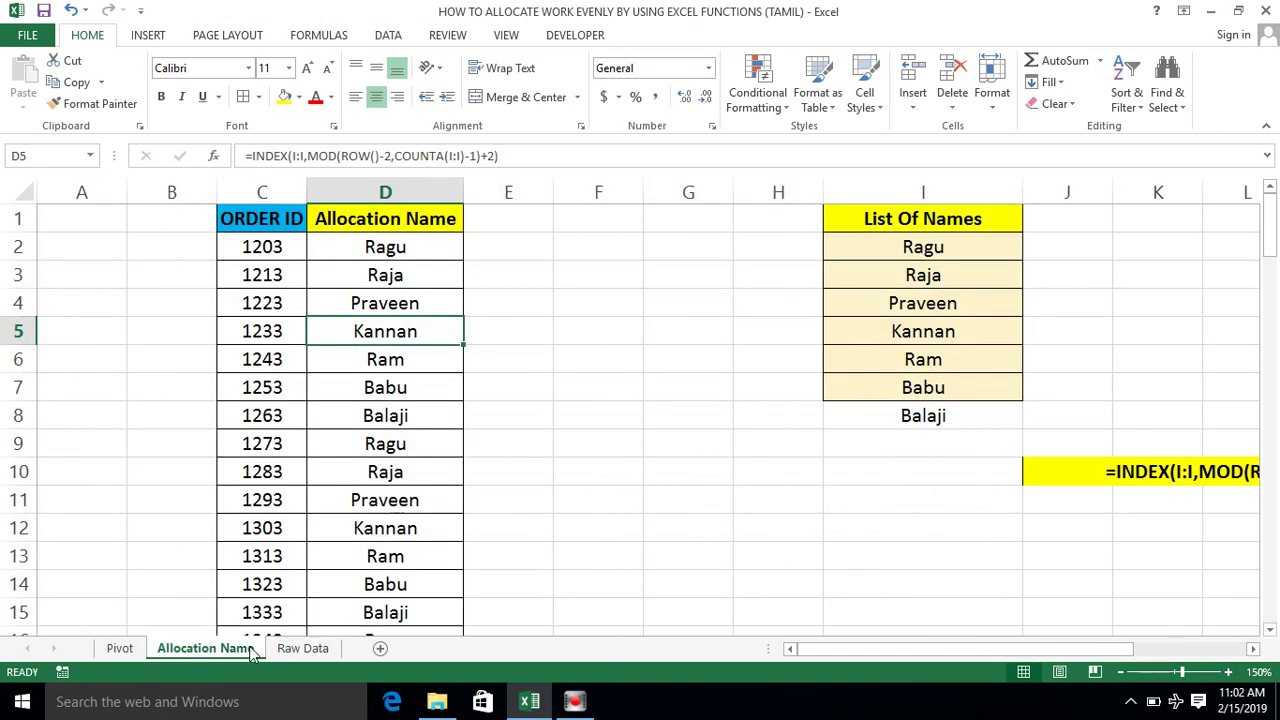
click(384, 246)
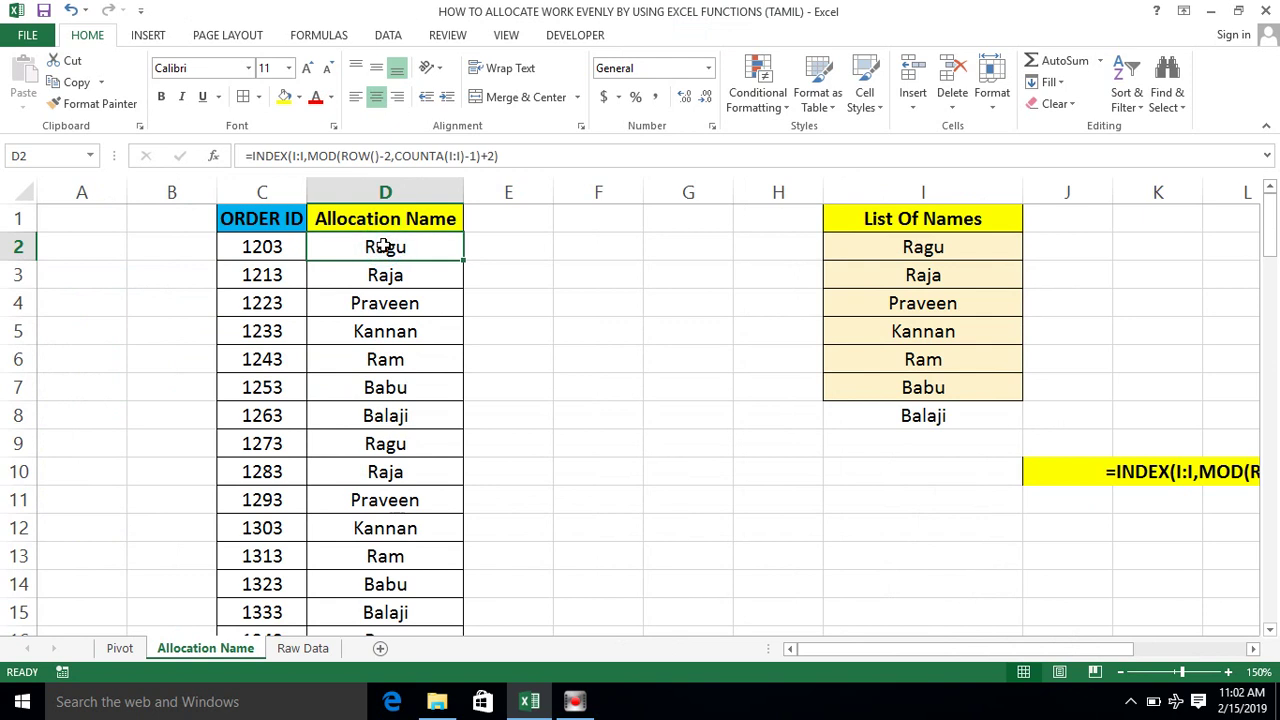
click(293, 650)
click(1093, 229)
drag(1093, 229, 1093, 250)
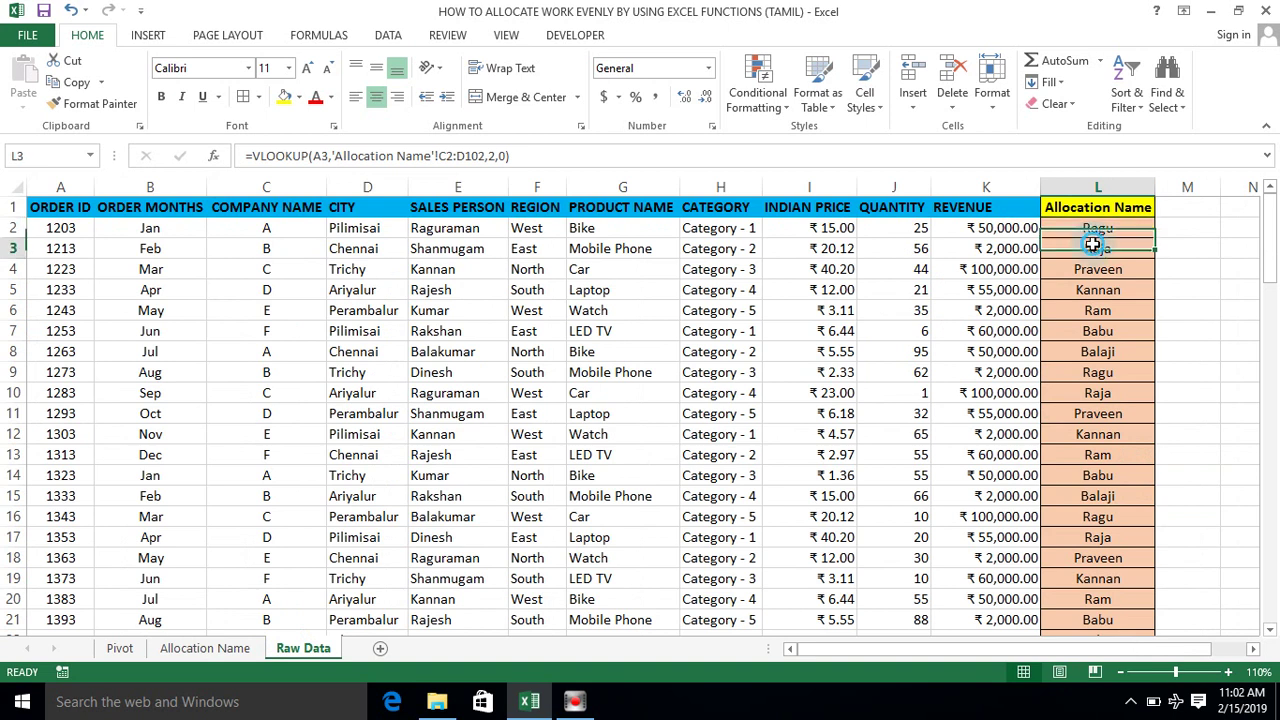
click(1100, 224)
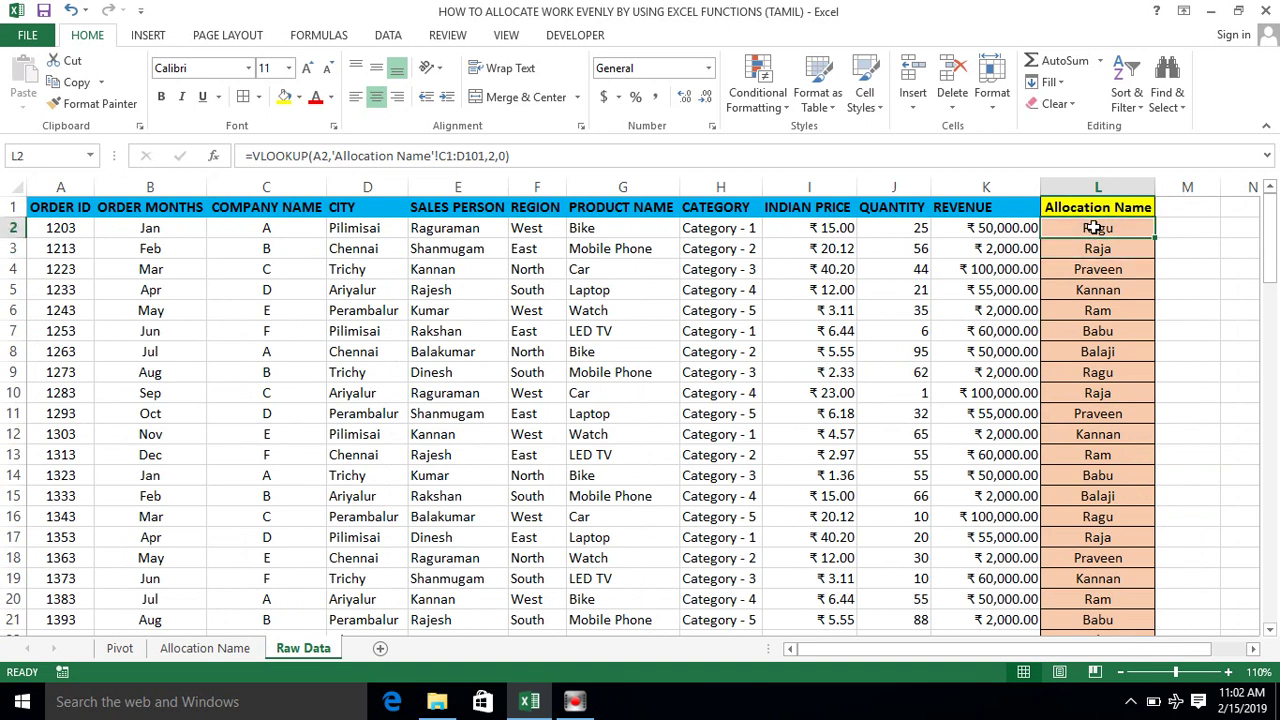
double_click(1093, 228)
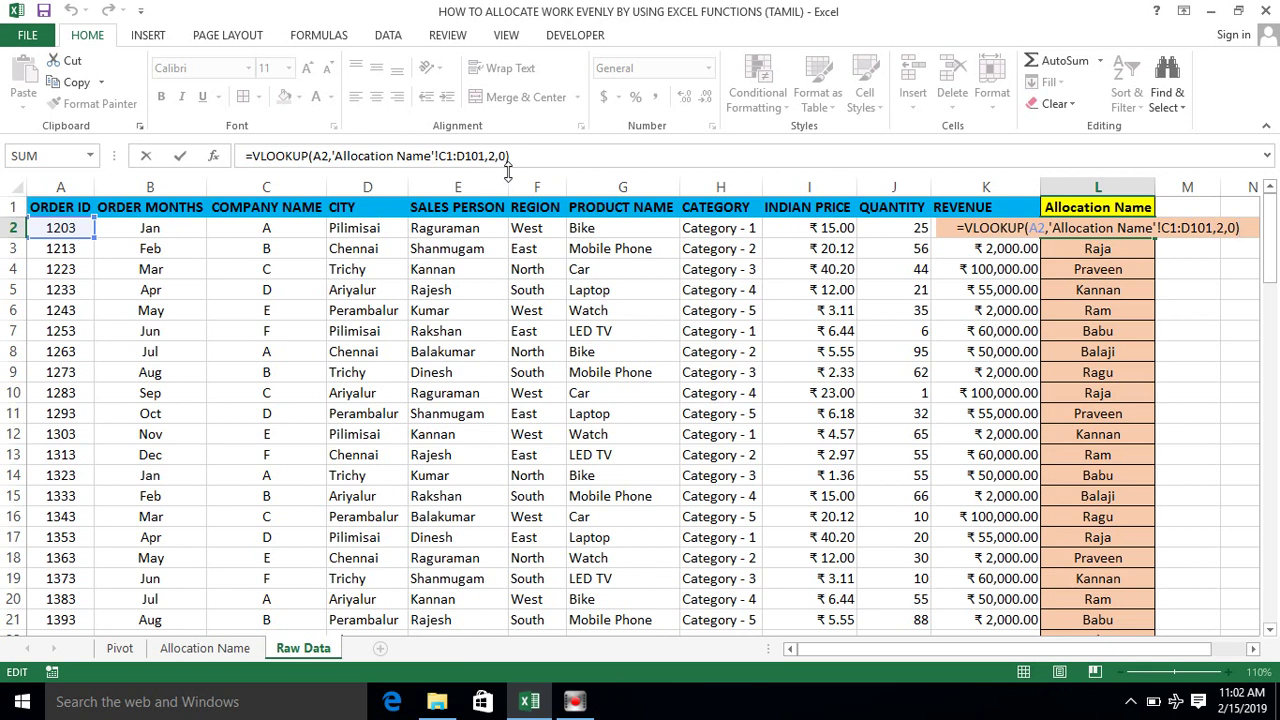
key(ctrl+Return)
- Compare the Allocation Name column with the Raw Data lookup results, such as Raja
click(220, 650)
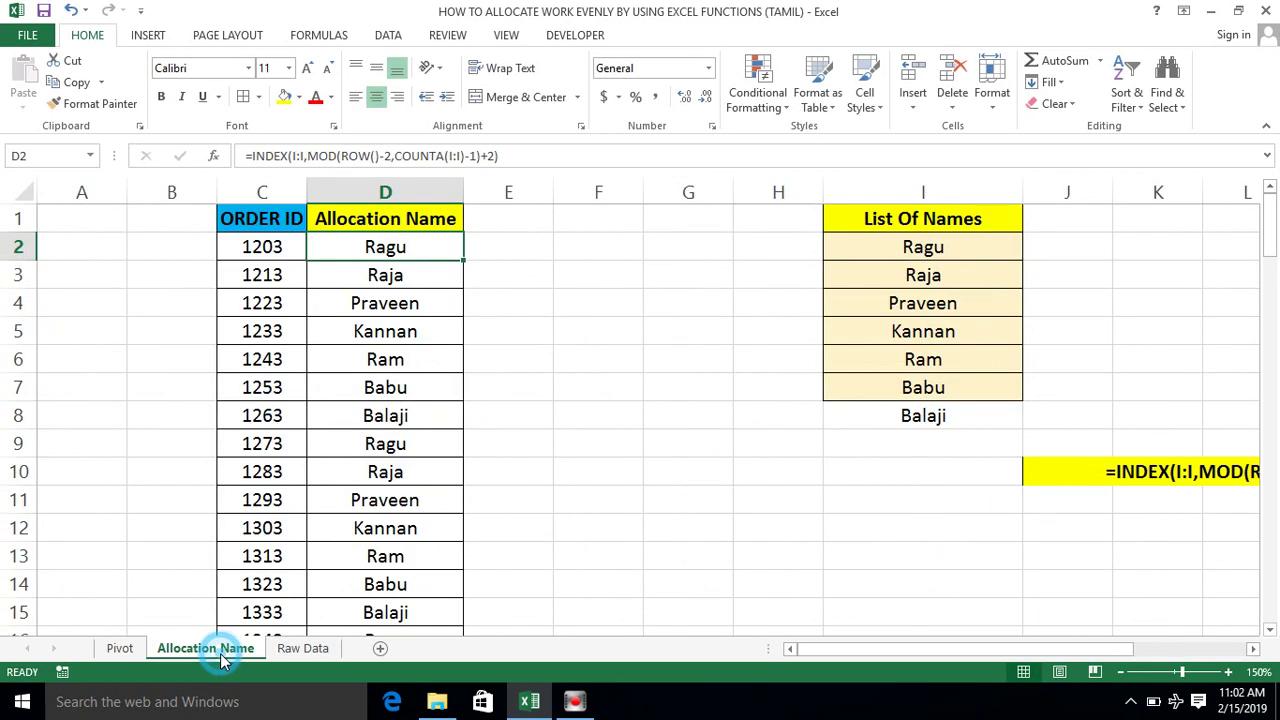
click(415, 185)
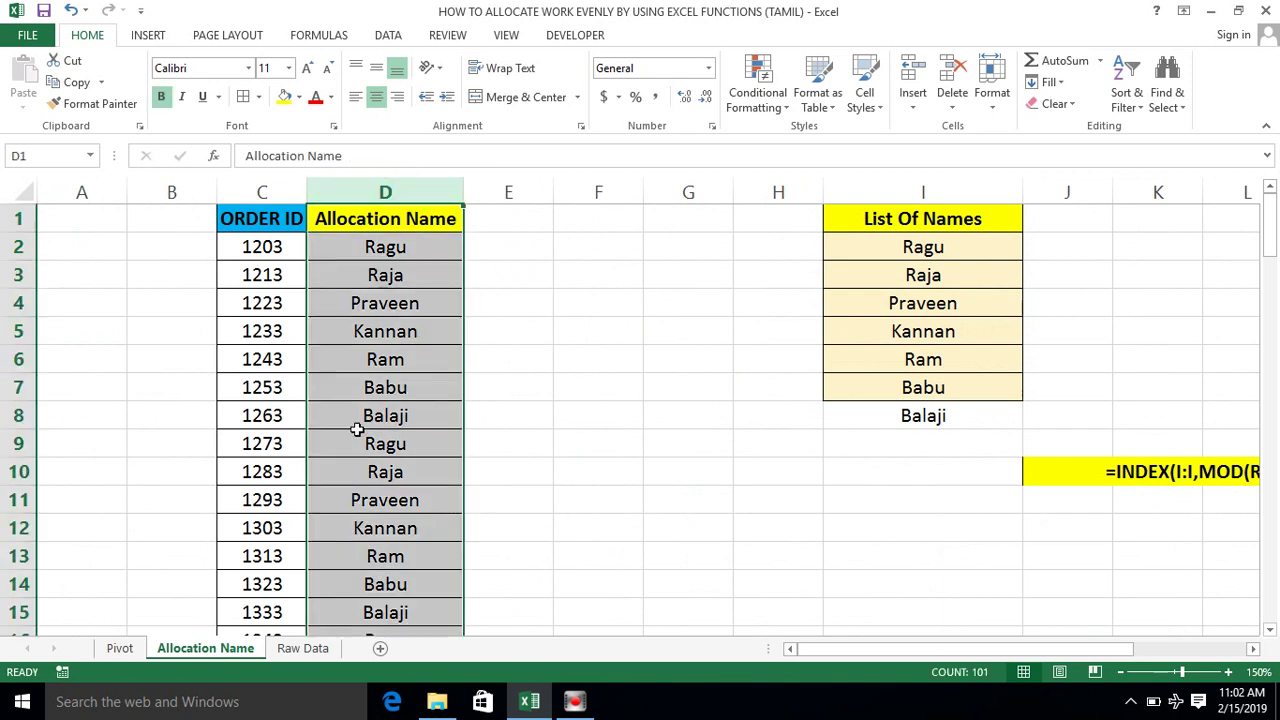
click(312, 648)
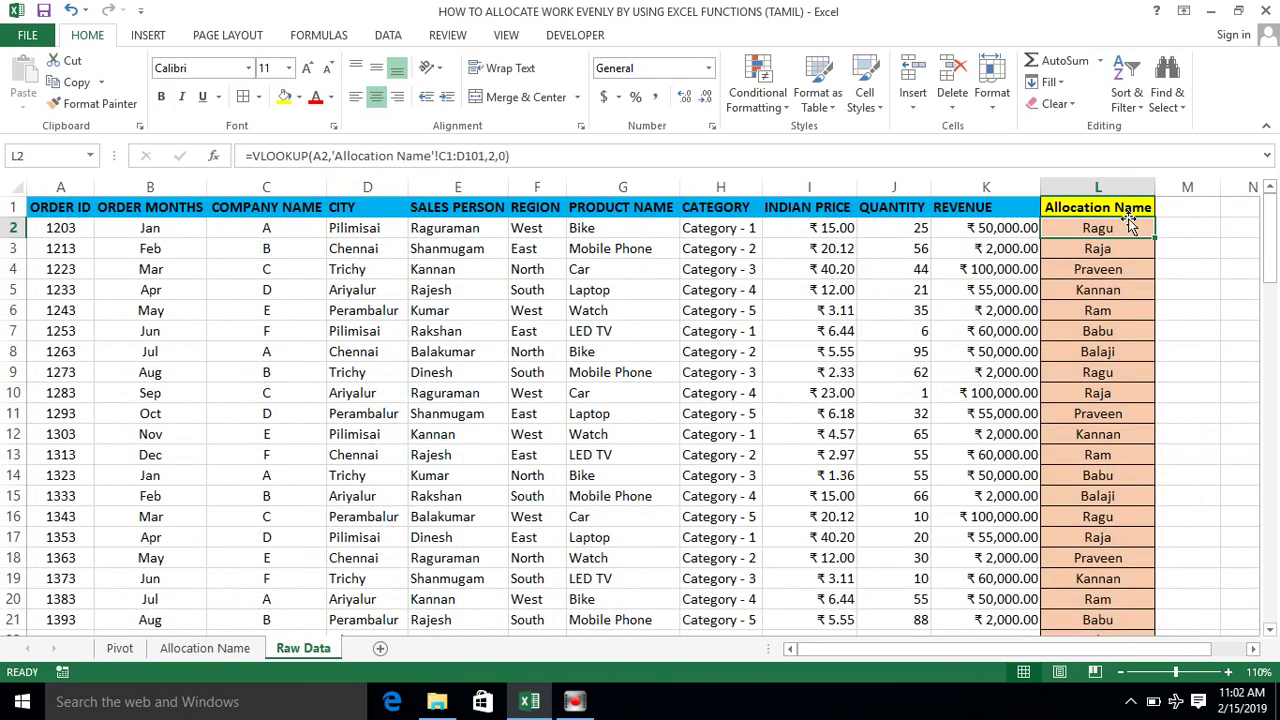
click(1114, 250)
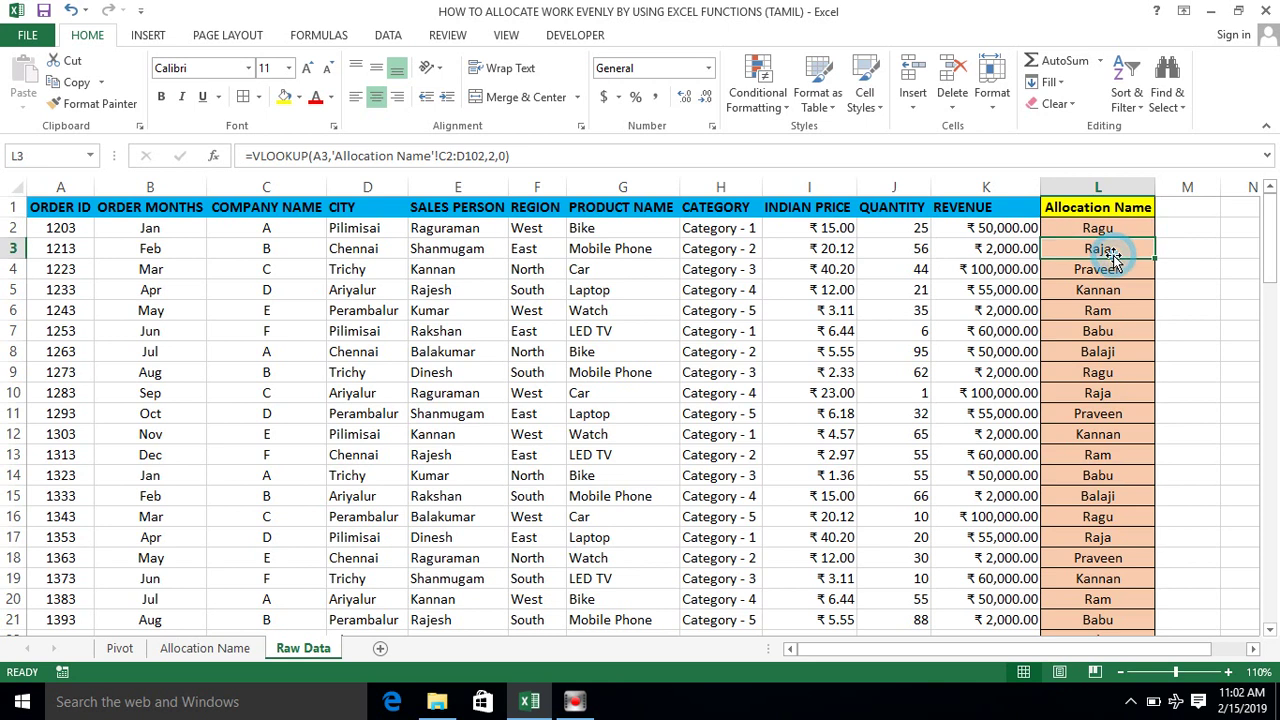
click(1100, 210)
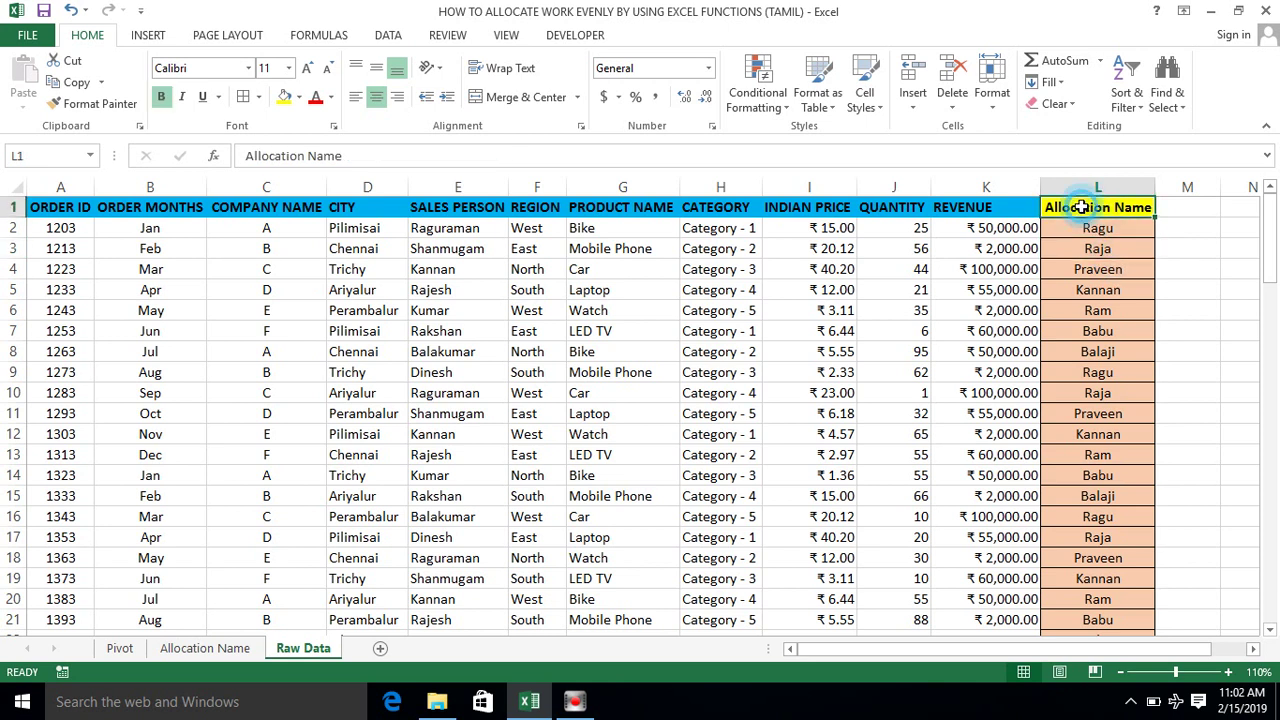
- Toggle the Raw Data header filters on and back off using Alt+A, T
key(alt+a)
key(t)
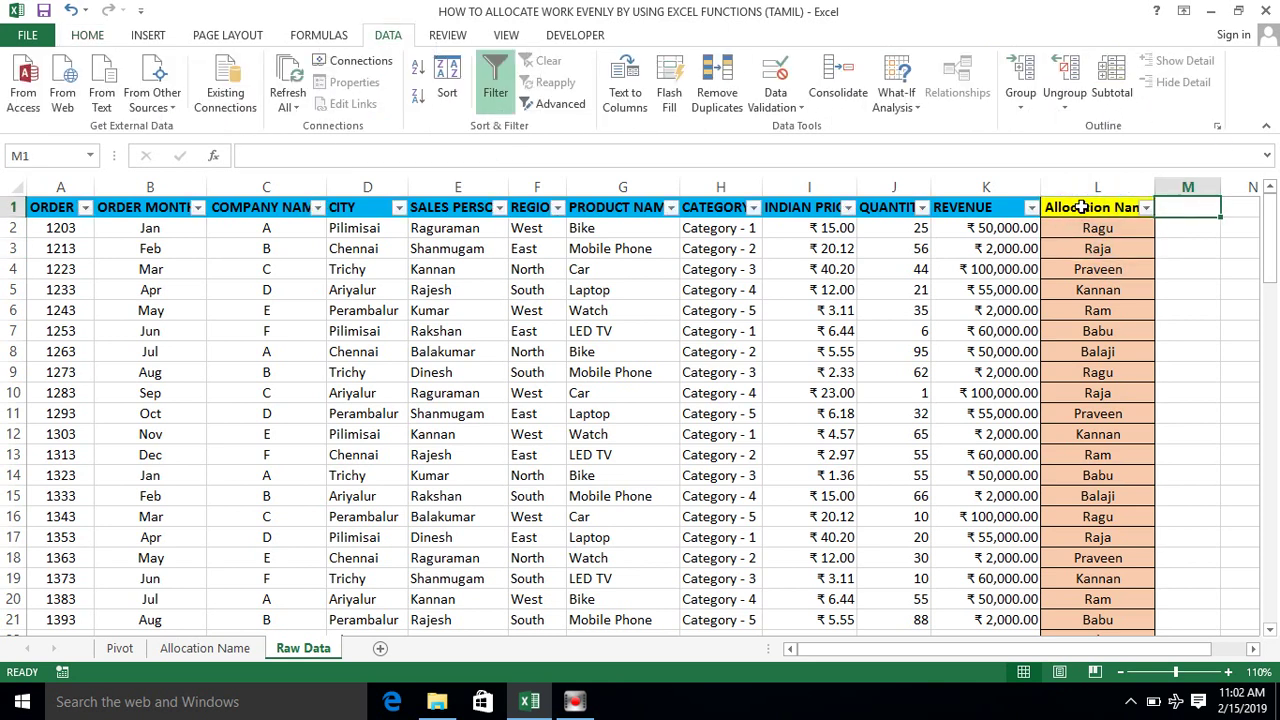
key(alt+Down)
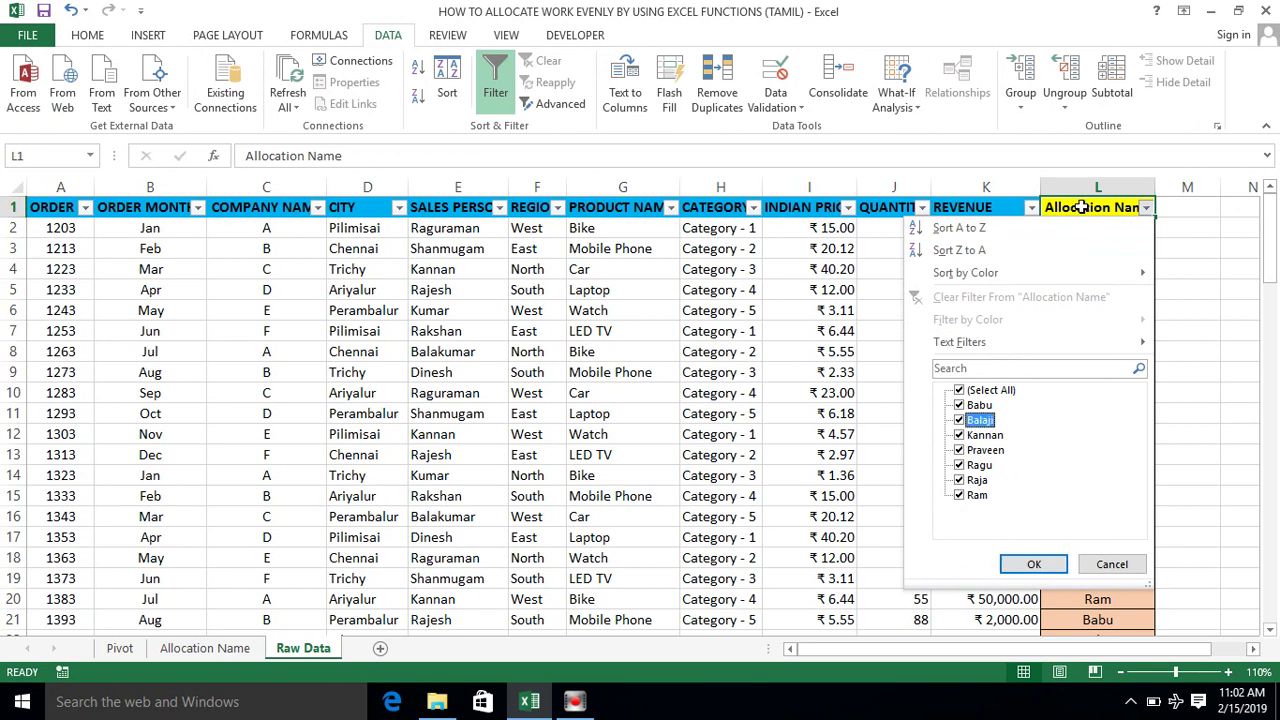
key(Escape)
key(Left)
key(alt)
key(t)
key(Right)
key(Left)
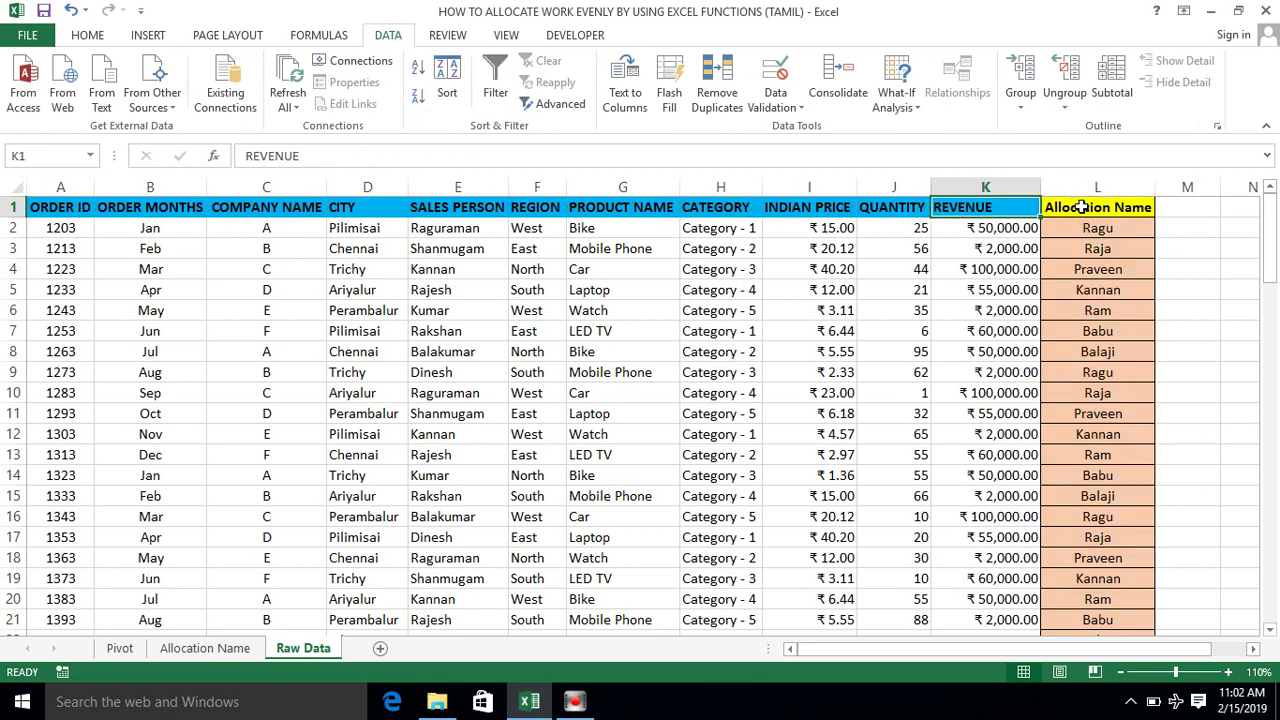
key(Right)
key(Right)
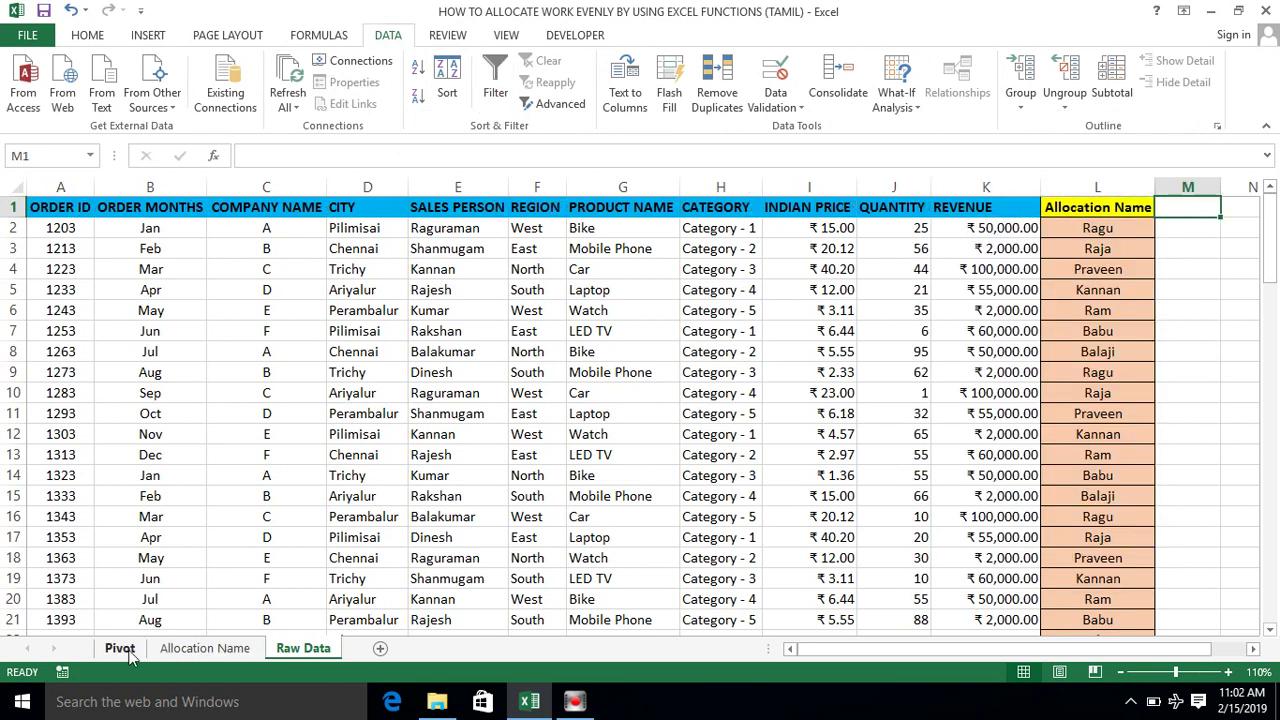
click(120, 648)
- Select the whole PivotTable from Row Labels to the Grand Total and copy it
click(164, 341)
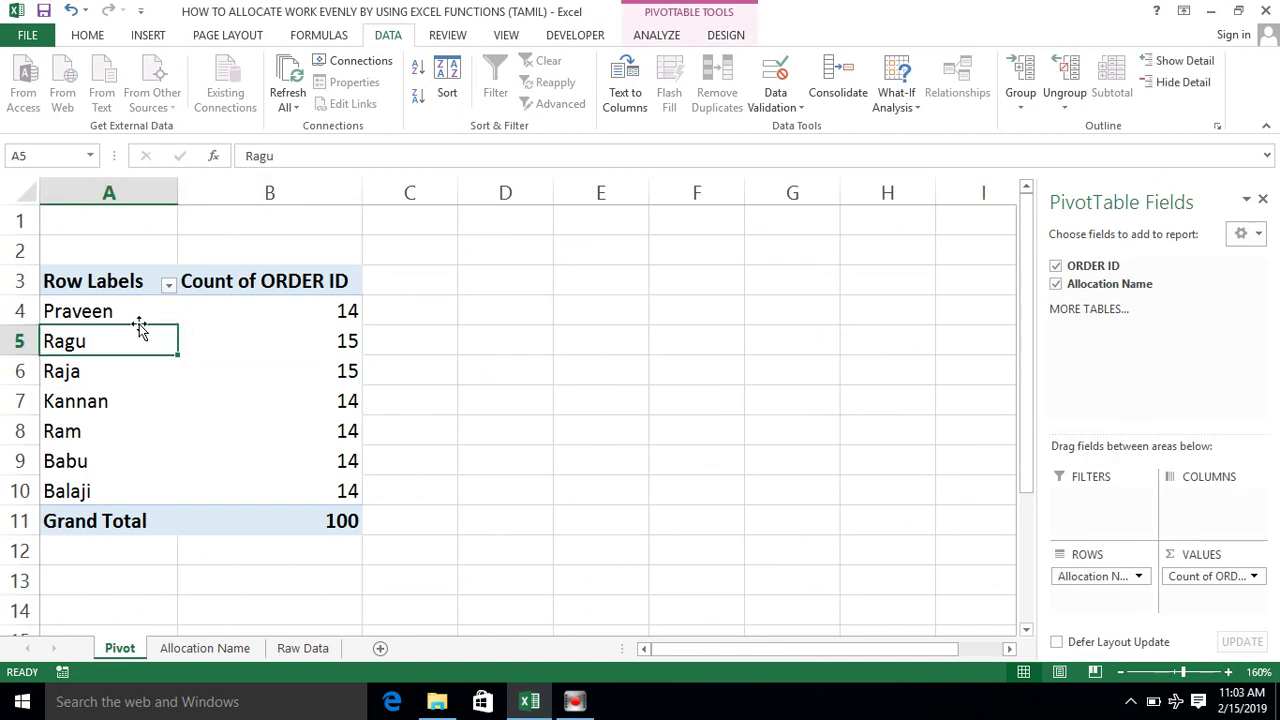
click(116, 287)
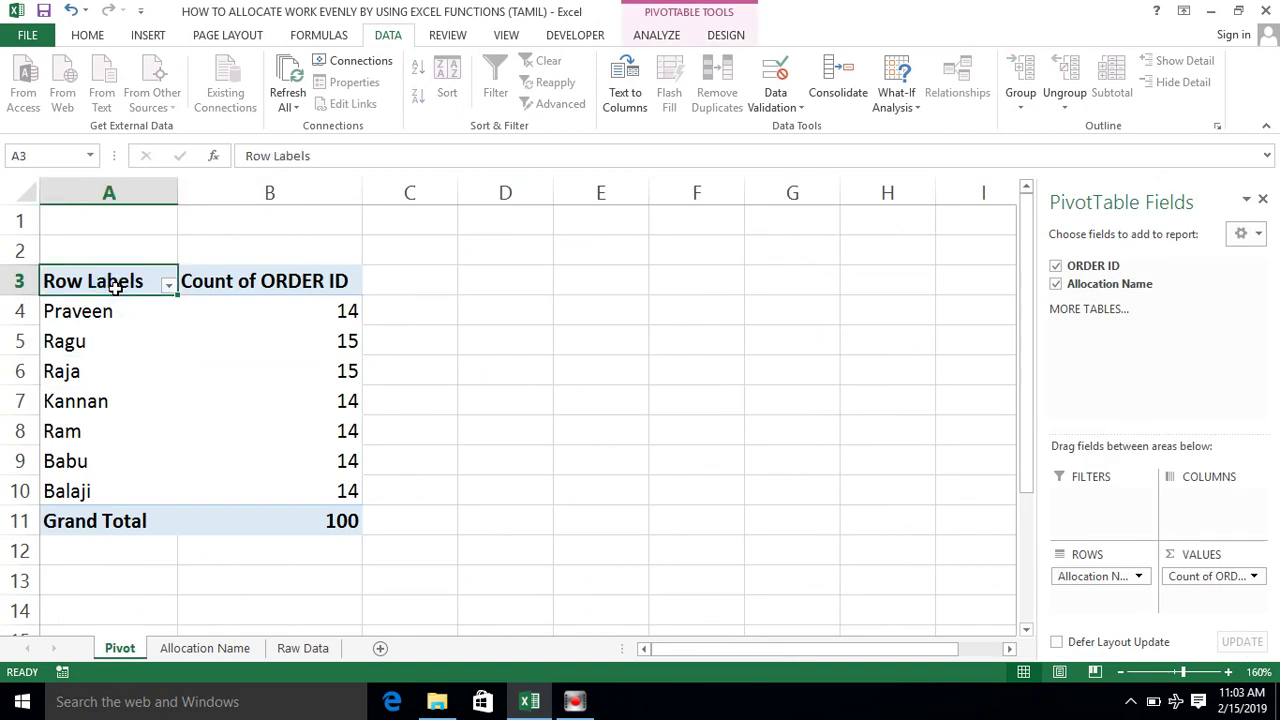
key(ctrl+a)
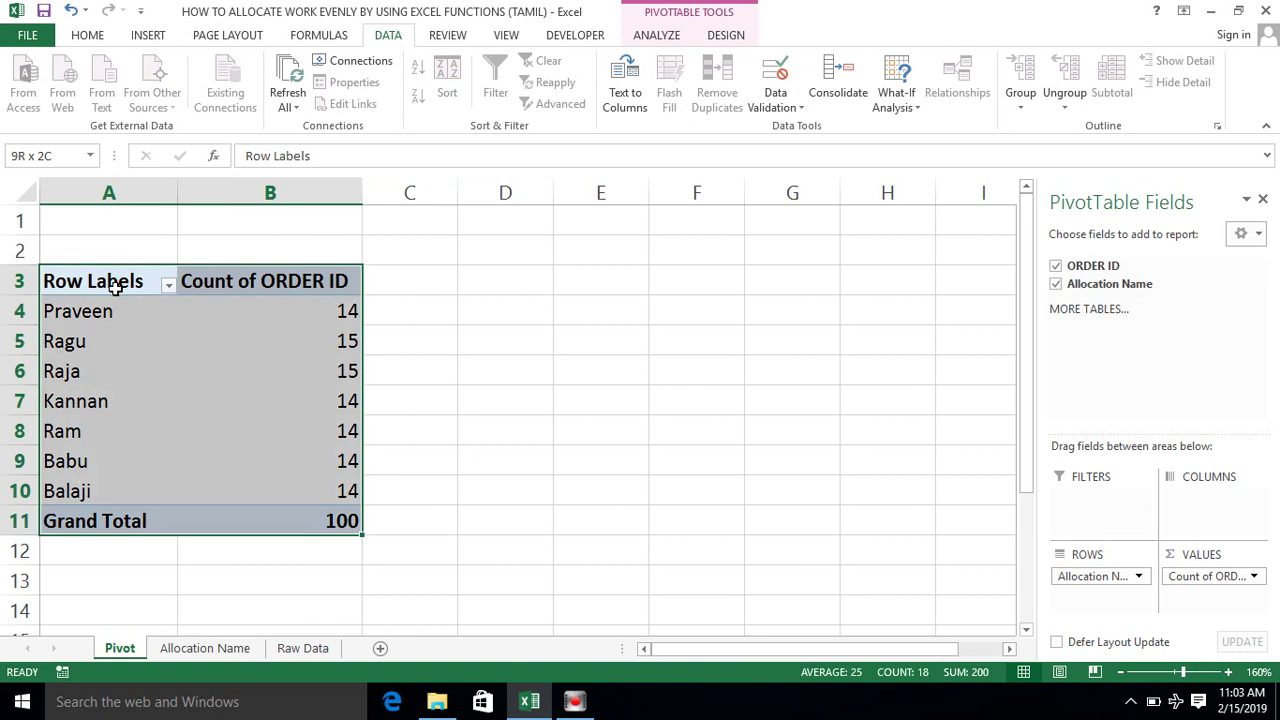
key(ctrl+c)
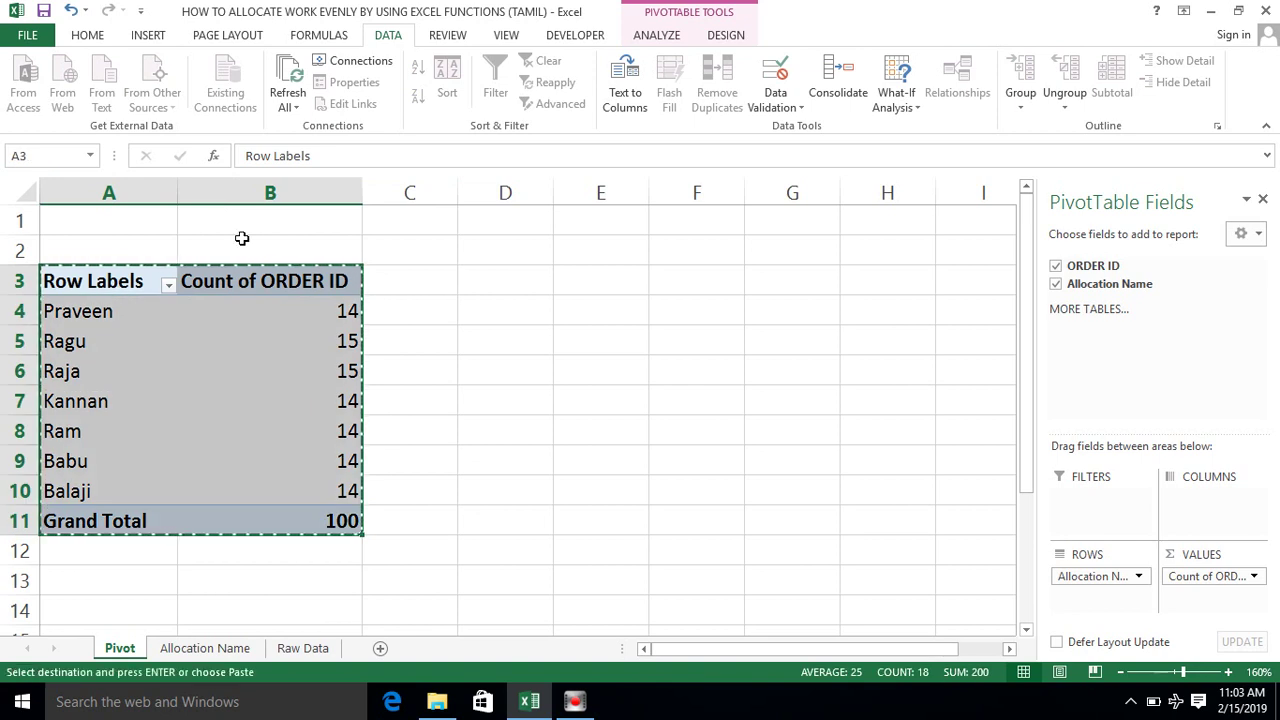
click(108, 314)
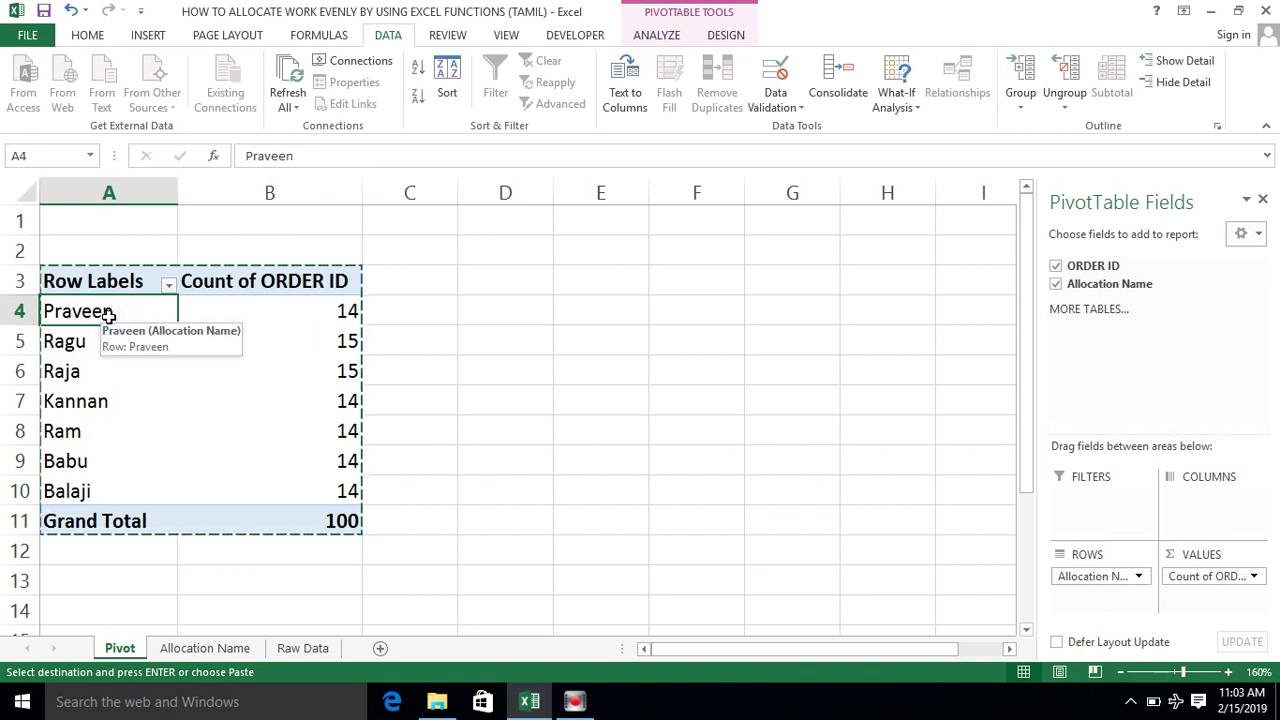
click(416, 419)
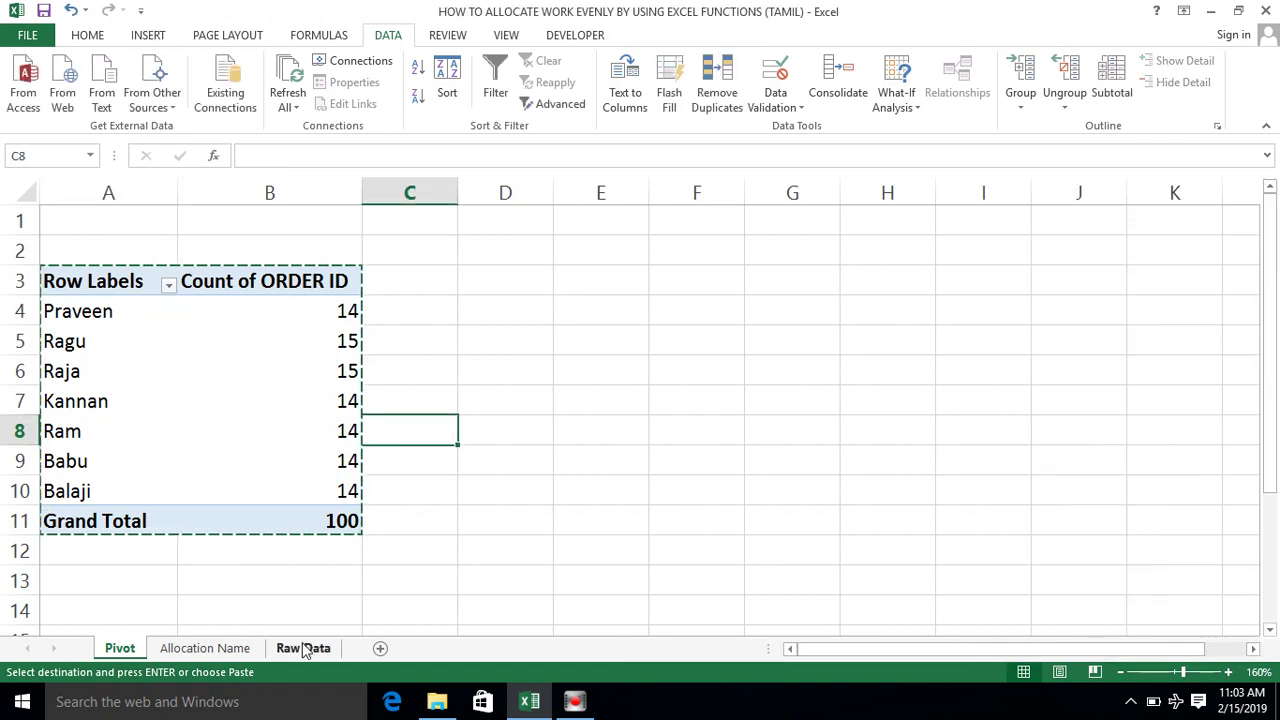
- On the Raw Data sheet, turn on filters for the header row
click(305, 648)
click(125, 193)
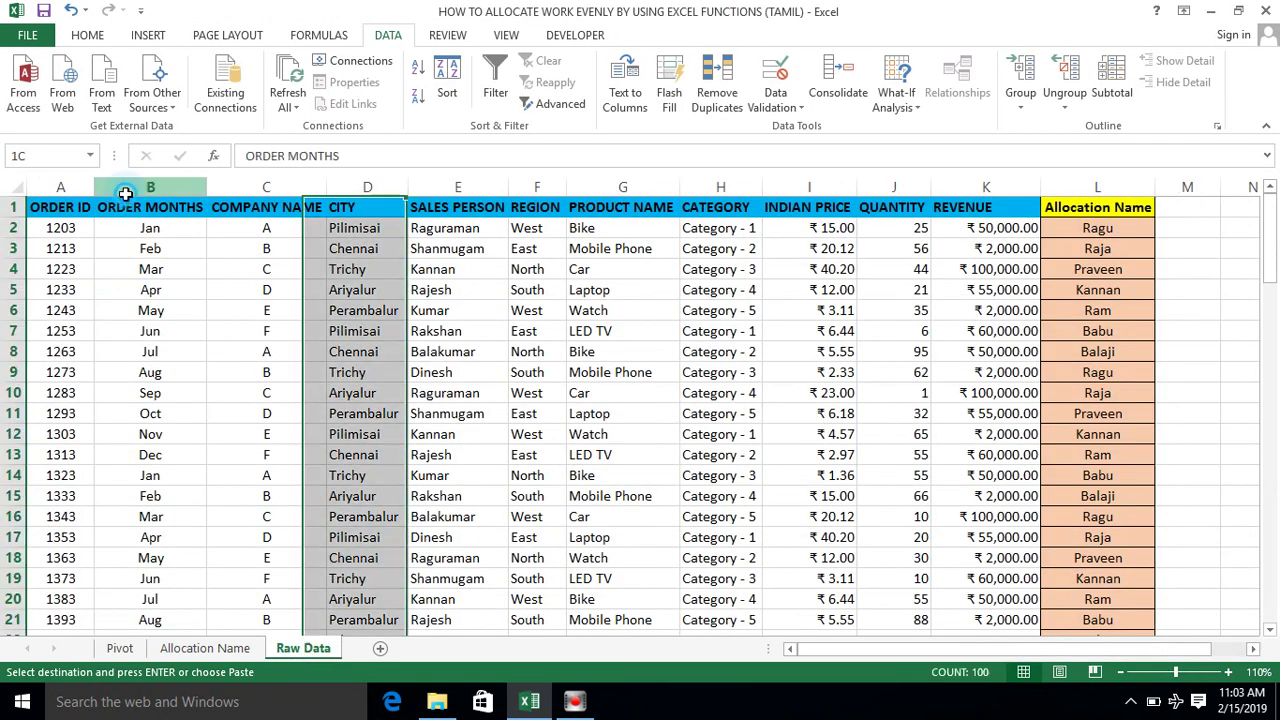
click(100, 203)
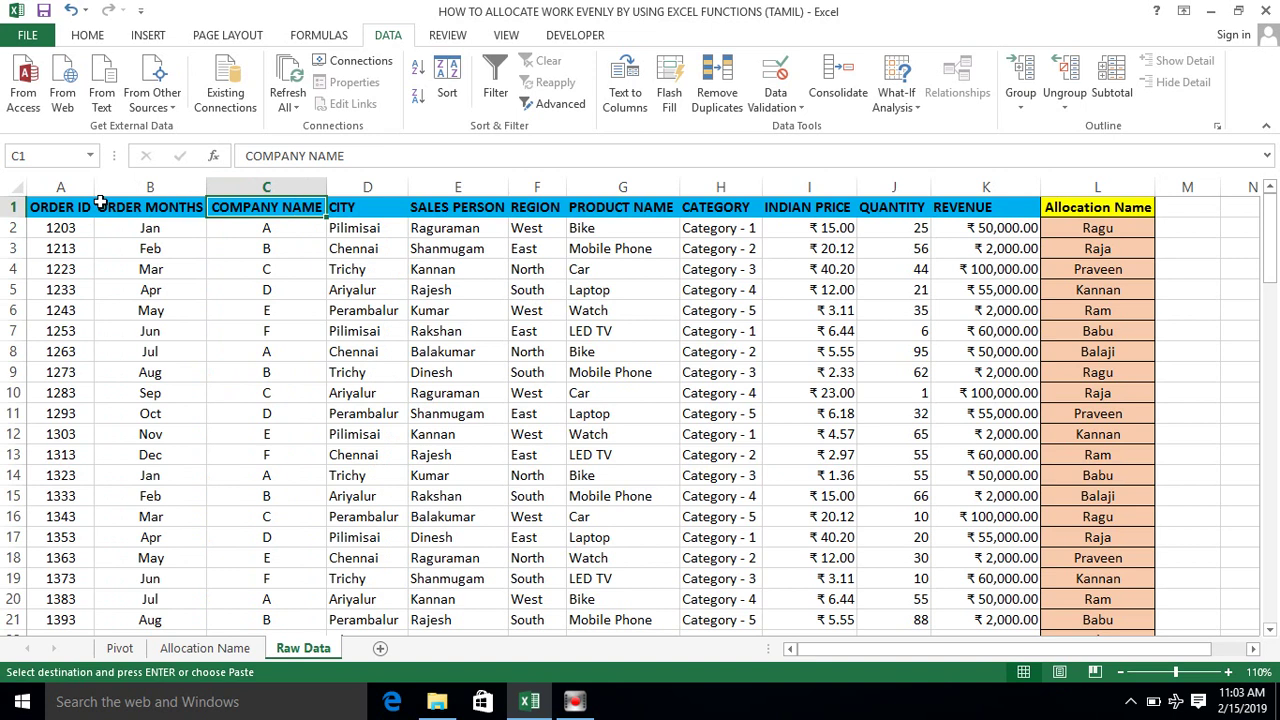
key(Right)
key(Right)
key(Right)
key(alt+a)
key(t)
key(Right)
key(Right)
key(Right)
key(Right)
- Filter the Allocation Name column to show only Ragu's orders
key(alt+Down)
key(Down)
key(Down)
key(Down)
key(Down)
key(Down)
key(space)
key(Down)
key(Down)
key(Down)
key(Down)
key(space)
key(Return)
key(Left)
key(Left)
- Review Ragu's 15 filtered orders, then switch filtering off to show all rows
key(Left)
key(Home)
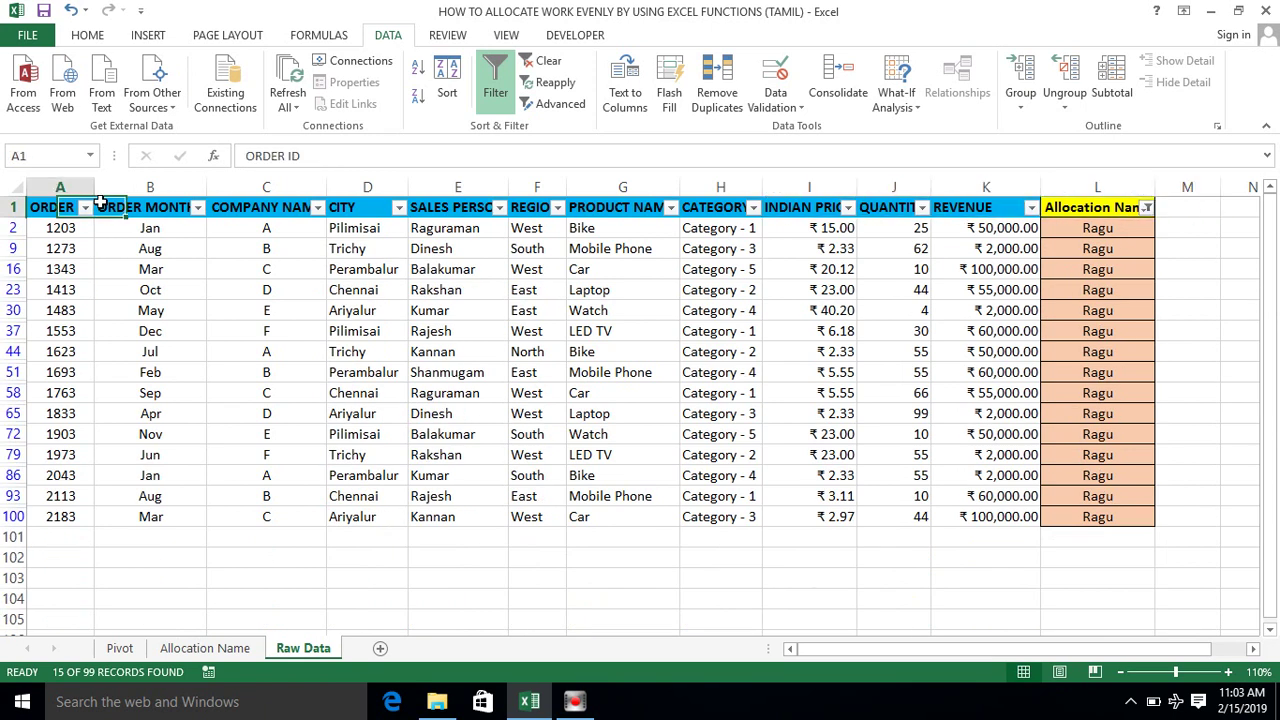
key(Down)
key(Right)
key(Left)
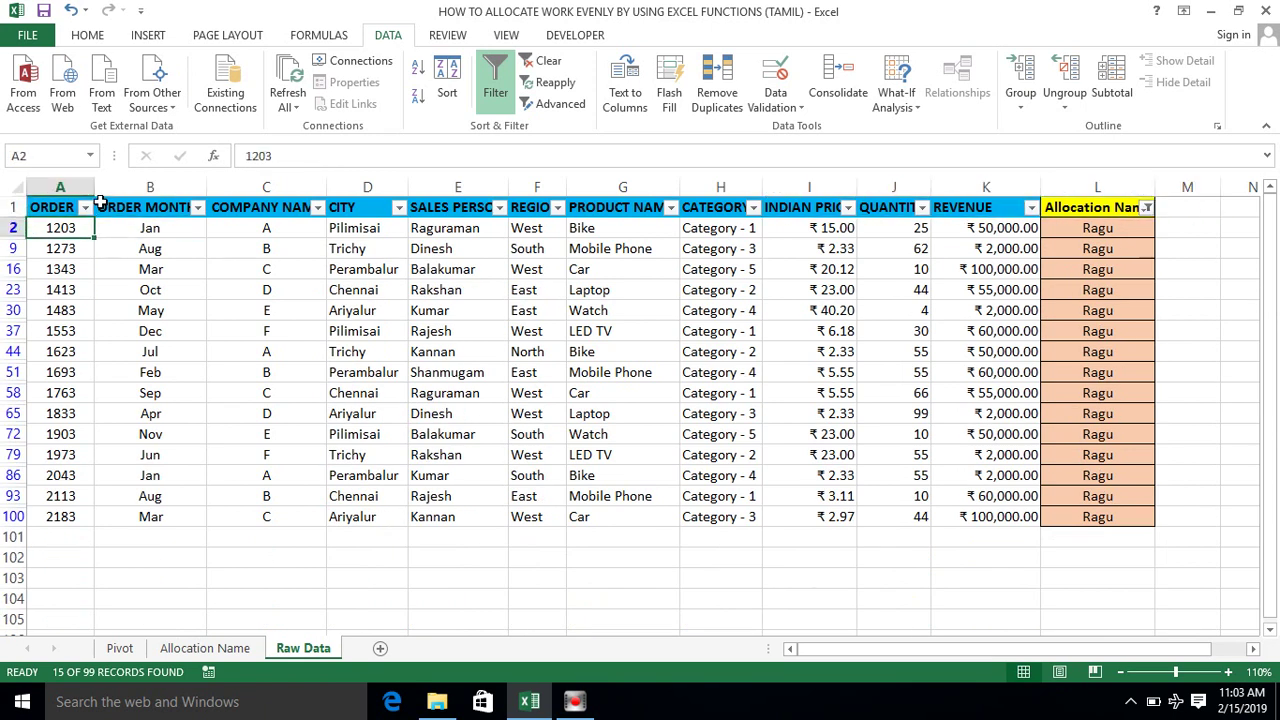
key(Right)
key(Right)
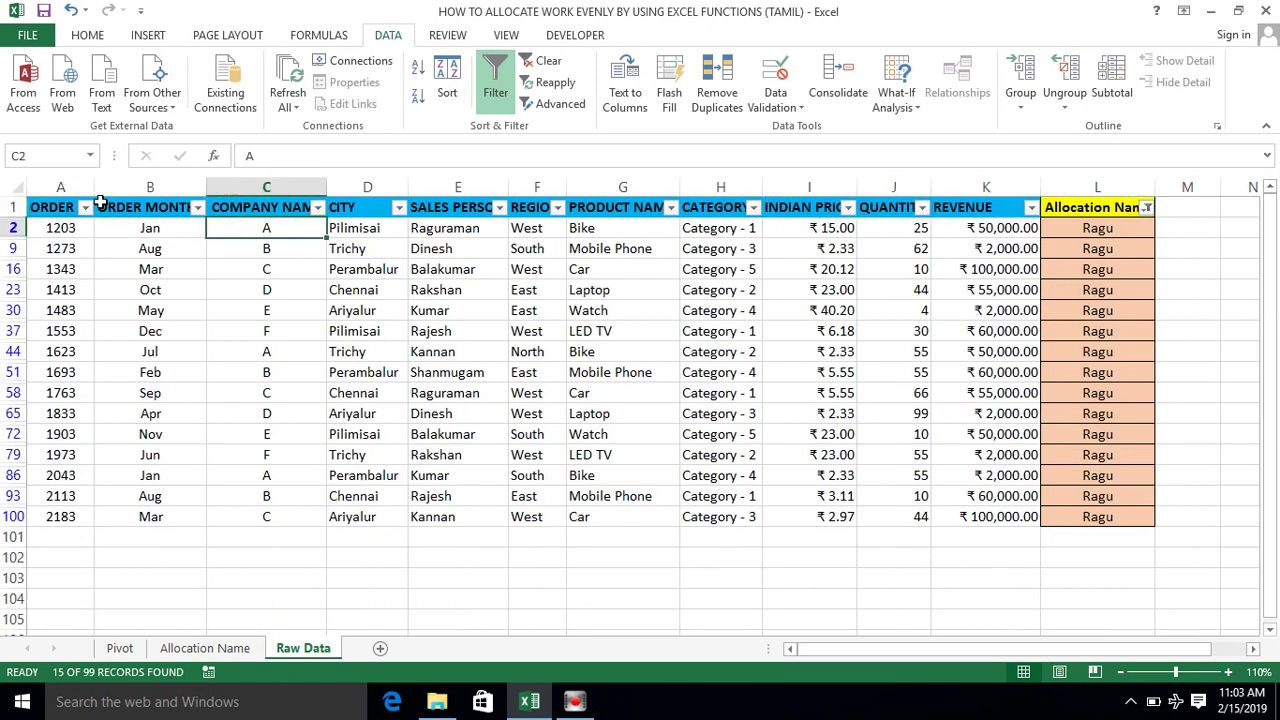
key(Left)
key(Left)
key(Right)
key(Left)
key(Up)
key(Down)
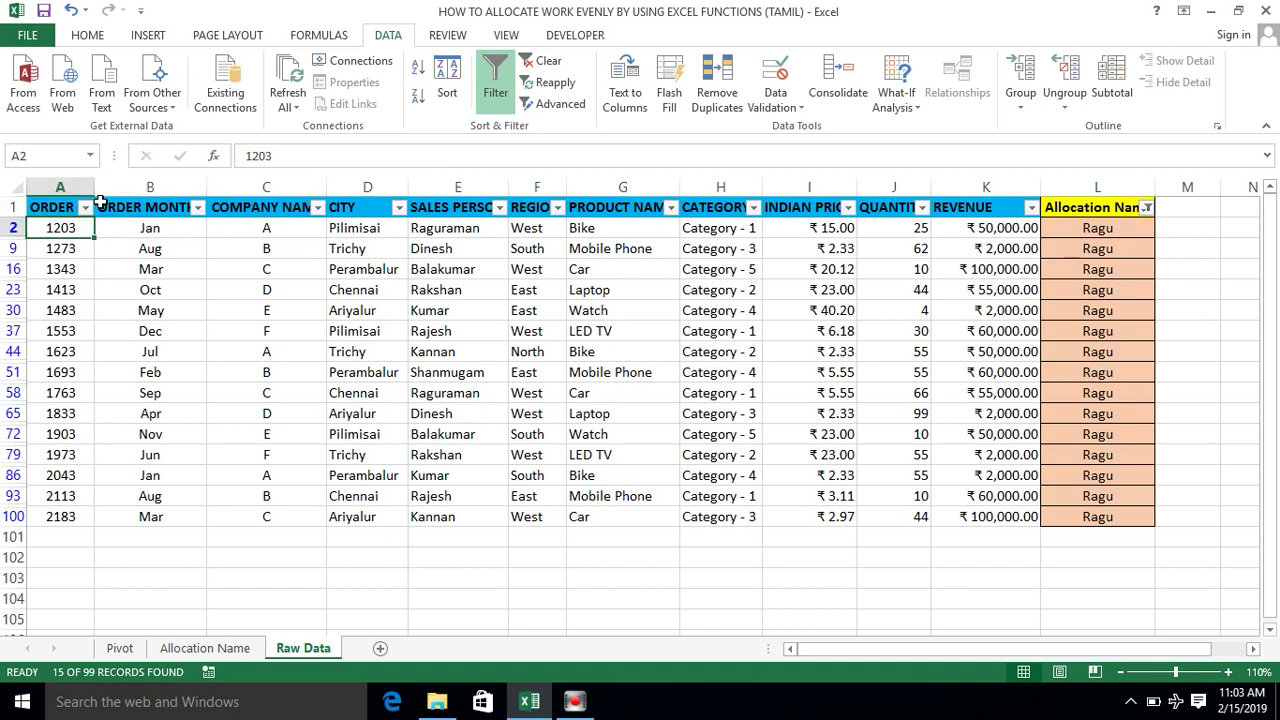
key(Up)
key(Down)
key(Right)
key(Right)
key(Left)
key(Left)
key(Right)
key(Right)
key(Right)
key(Right)
key(Right)
key(Right)
key(Right)
key(Right)
key(Right)
key(Right)
key(Right)
key(Right)
key(Left)
key(Left)
key(Left)
key(Left)
key(Home)
key(Up)
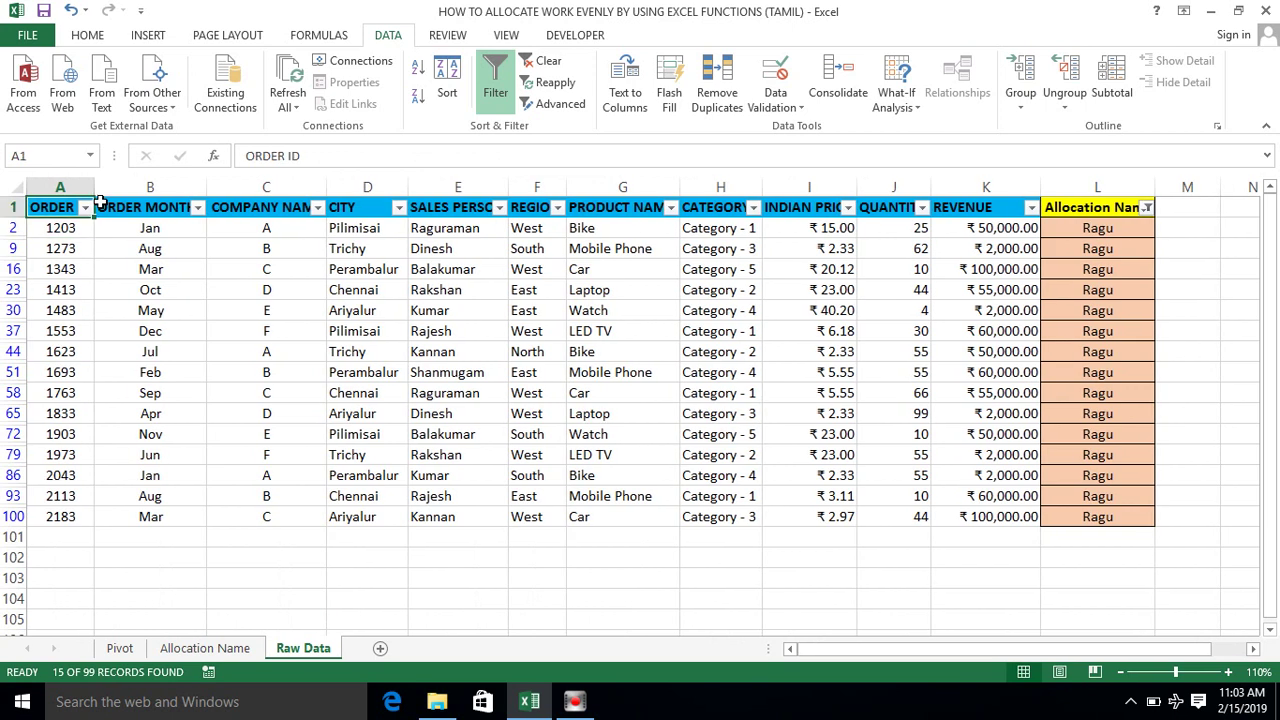
key(alt+a)
key(t)
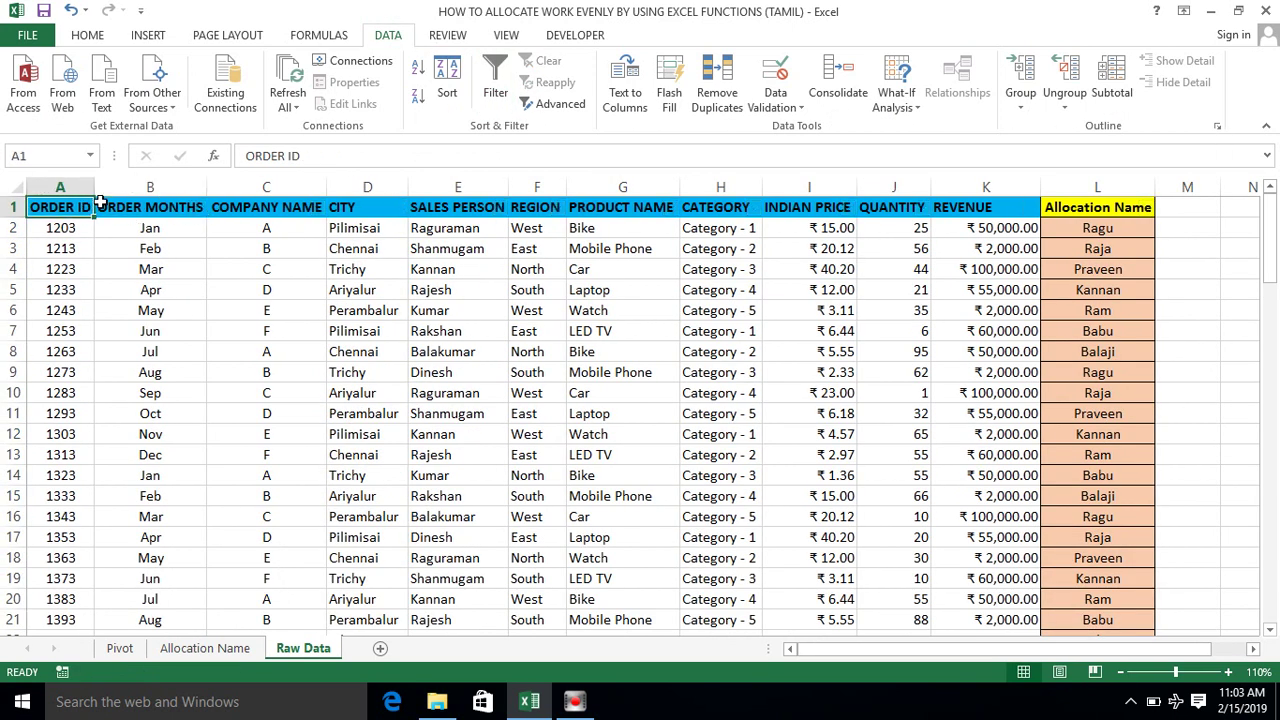
- Go to the Allocation Name sheet after a quick look at the Pivot sheet
click(185, 650)
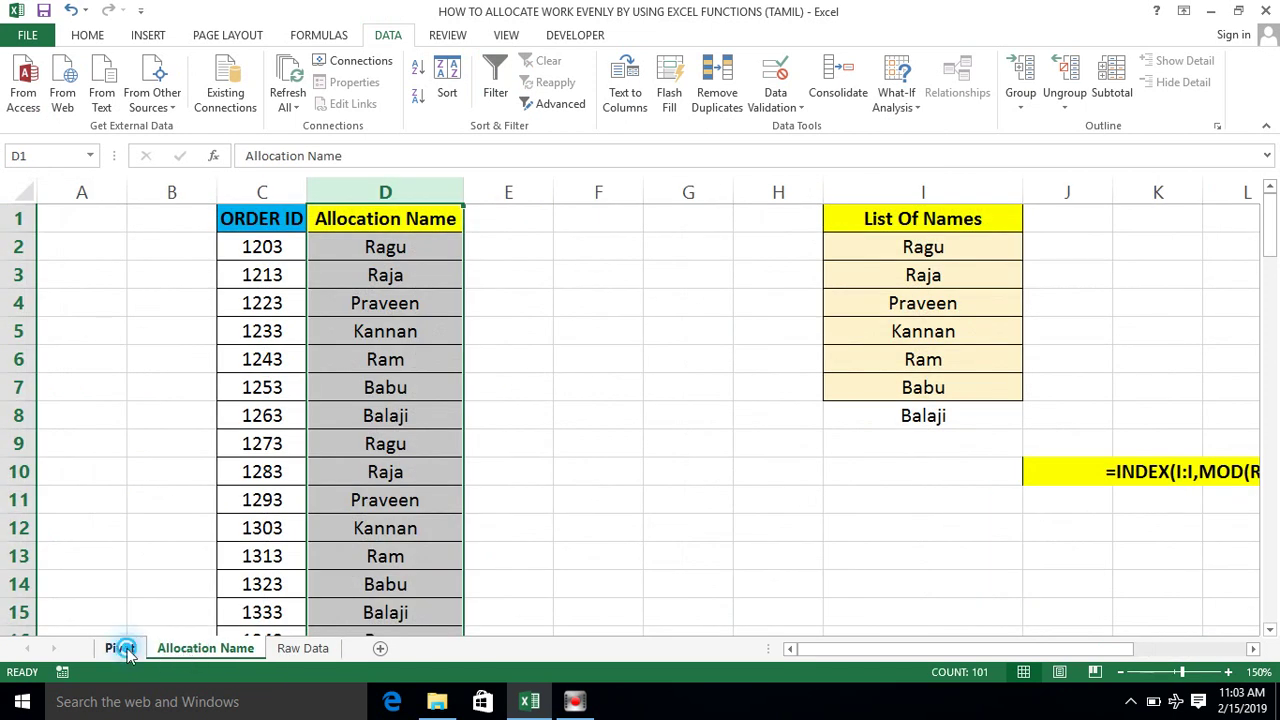
click(120, 650)
click(180, 652)
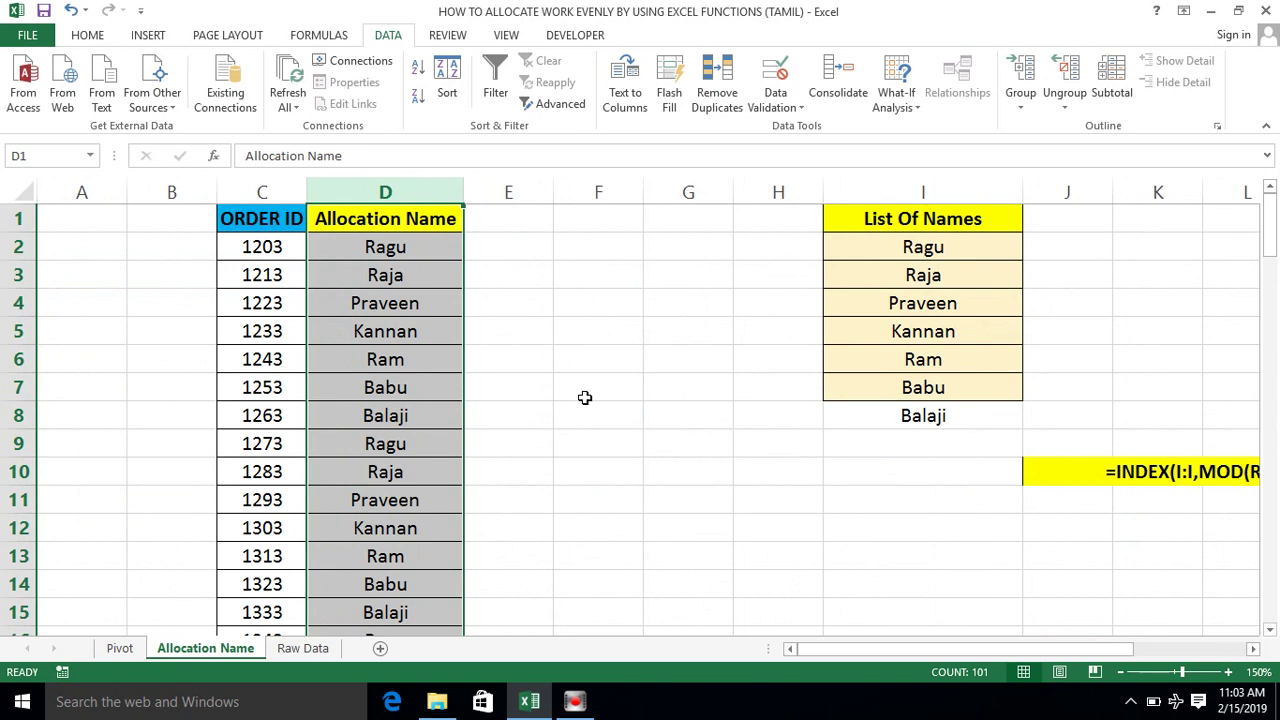
- Inspect the INDEX/MOD/COUNTA formula behind Raja's allocation in D10
click(676, 483)
key(Right)
key(Right)
key(Right)
key(Right)
key(Left)
key(Left)
key(Left)
key(Left)
key(Left)
key(Left)
key(Left)
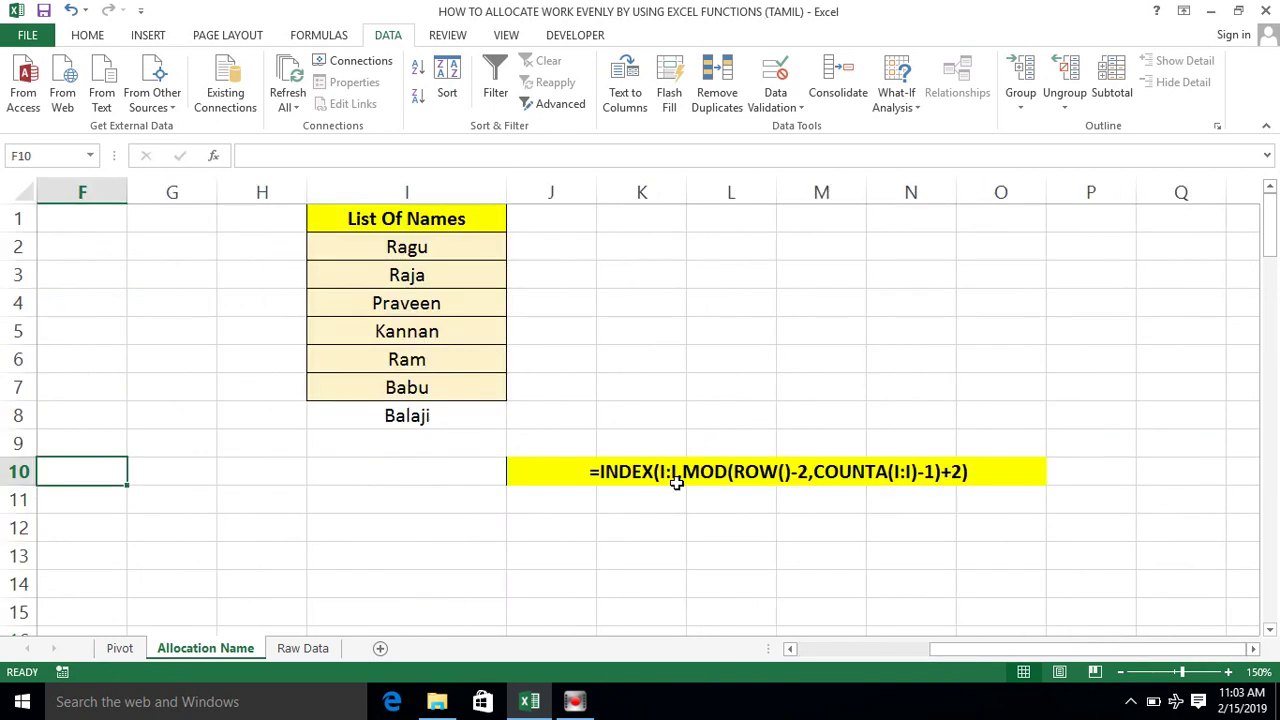
key(Left)
key(Left)
key(Left)
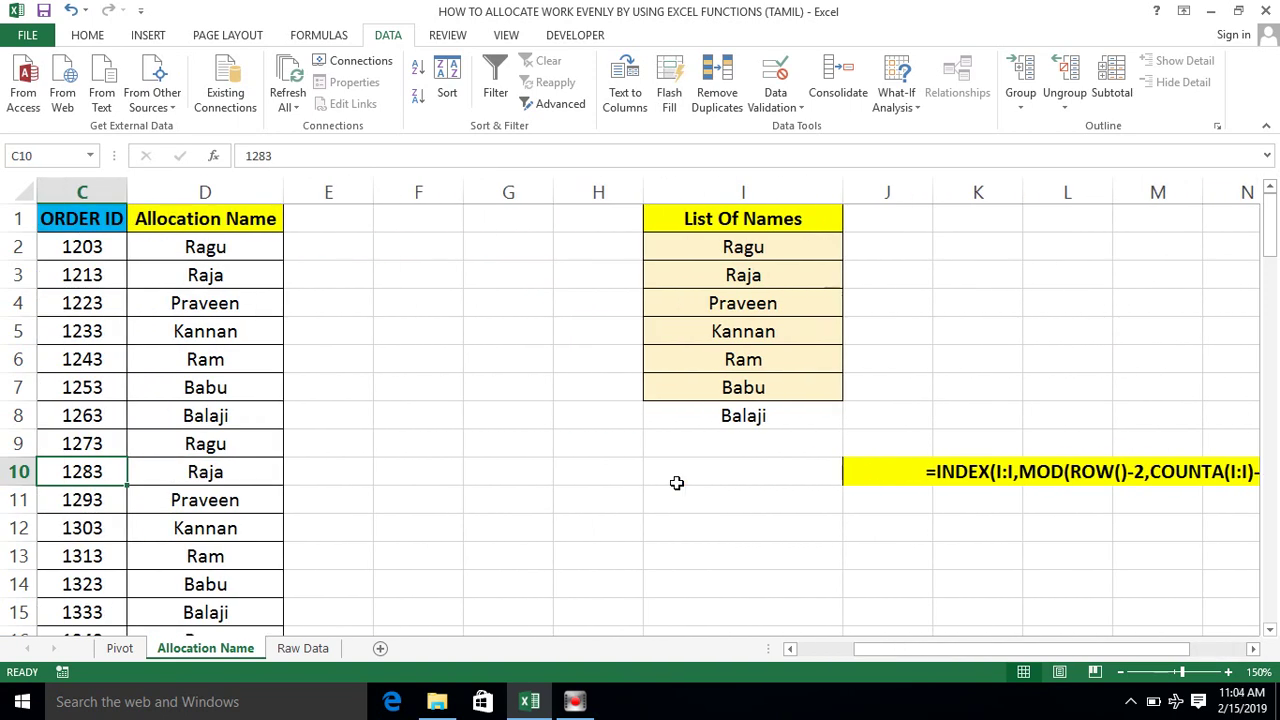
key(Left)
key(Left)
key(Right)
key(Right)
key(Right)
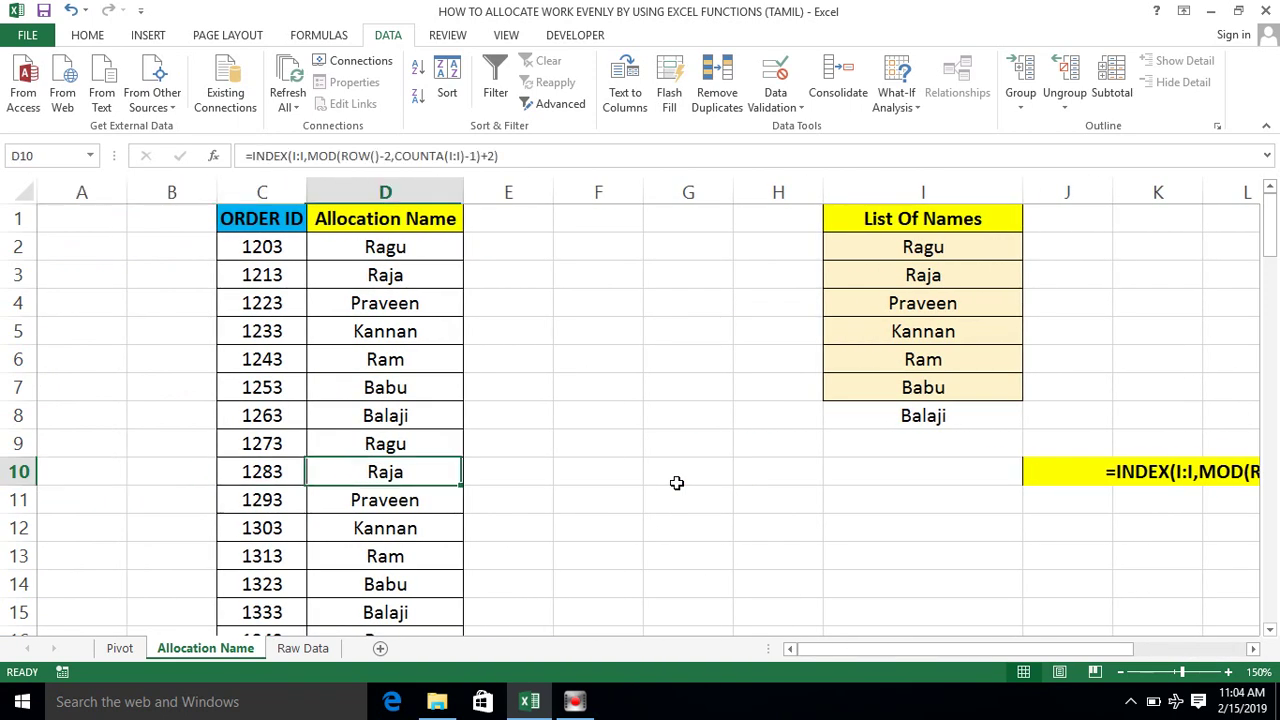
key(Right)
key(Right)
click(748, 345)
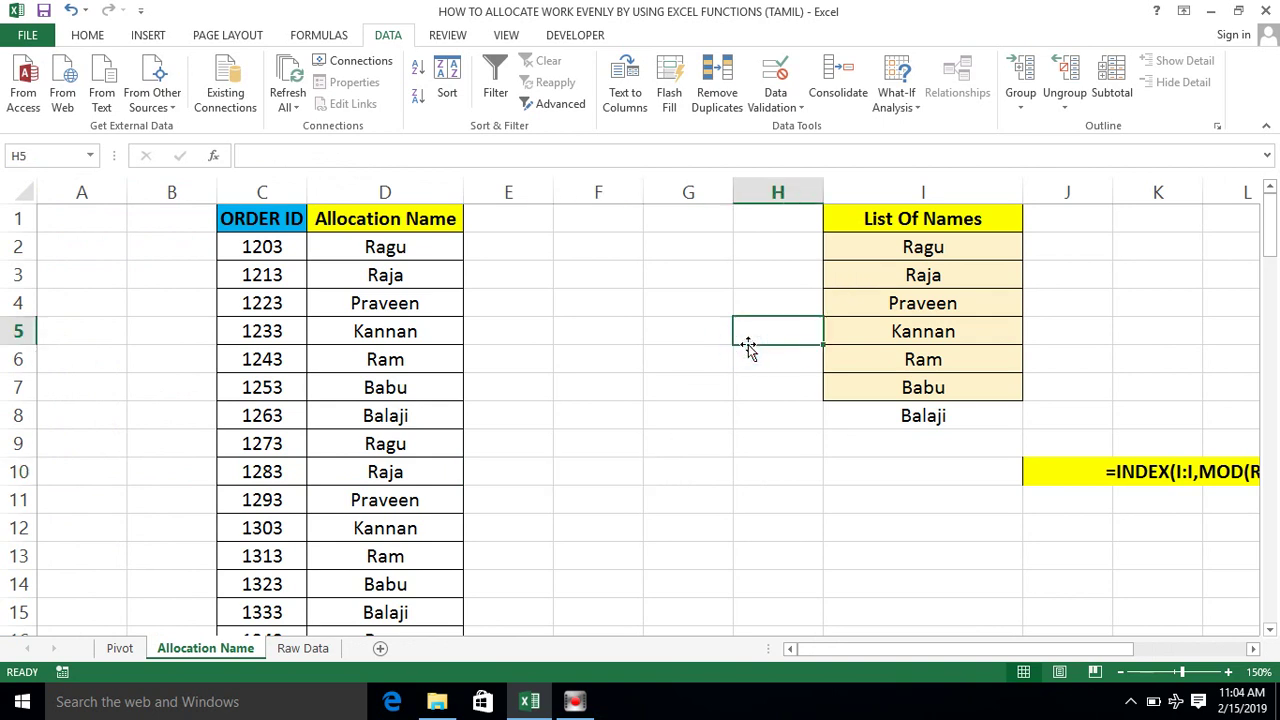